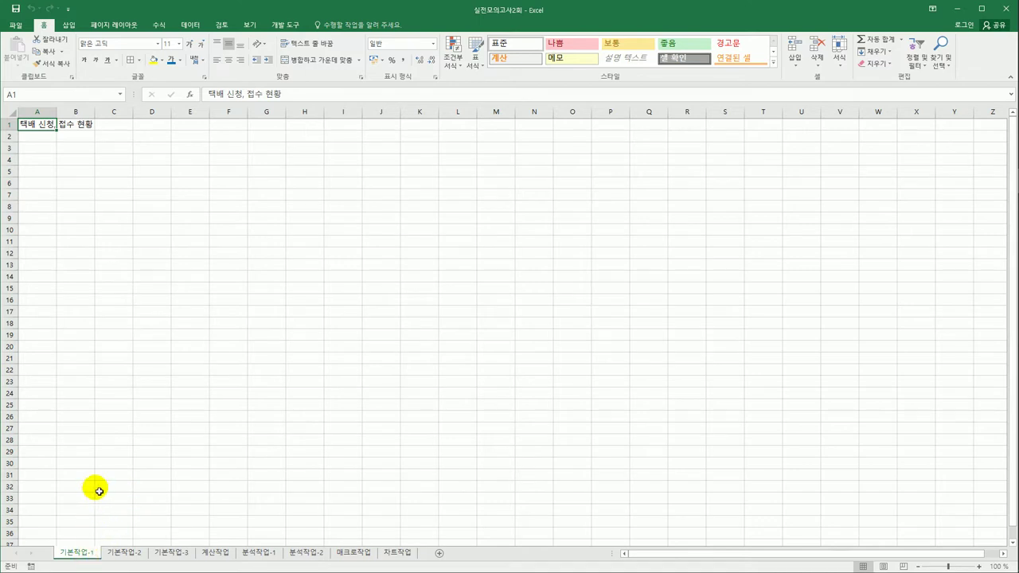
left_click(49, 152)
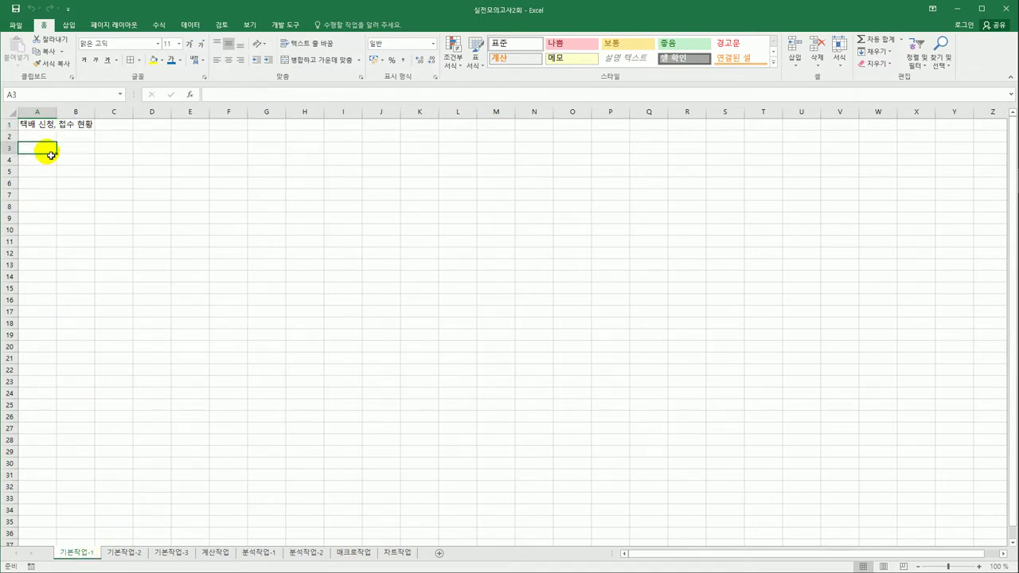
left_click_drag(51, 155, 241, 237)
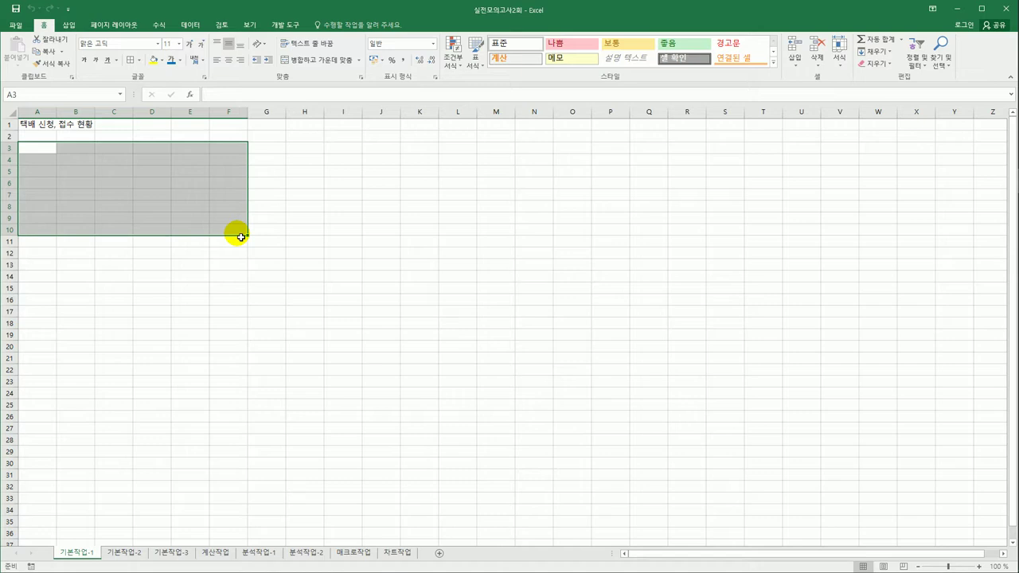
- On the 기본작업-2 sheet, merge and center the title across A1:H1
left_click(122, 552)
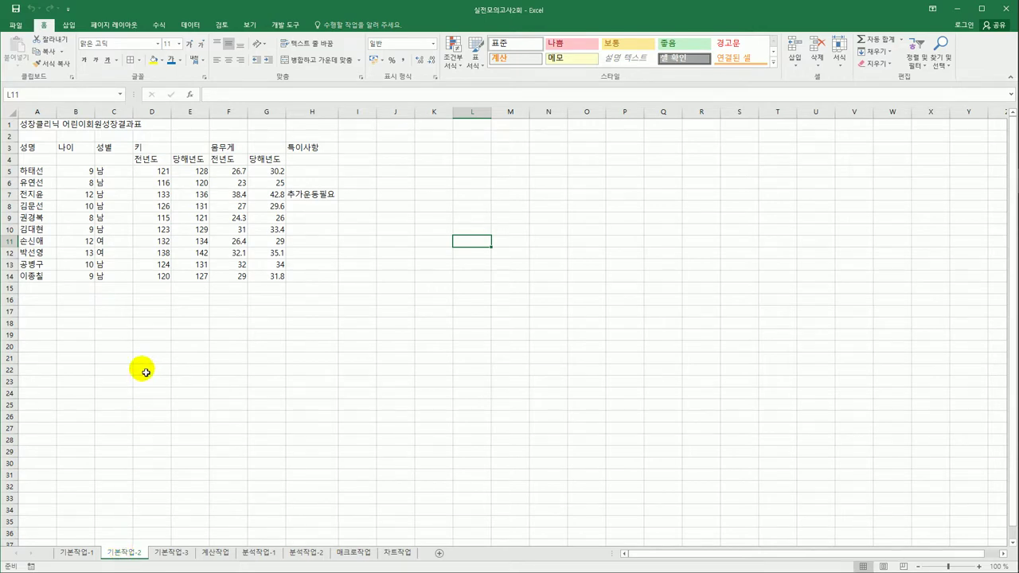
left_click(44, 124)
left_click_drag(130, 125, 296, 128)
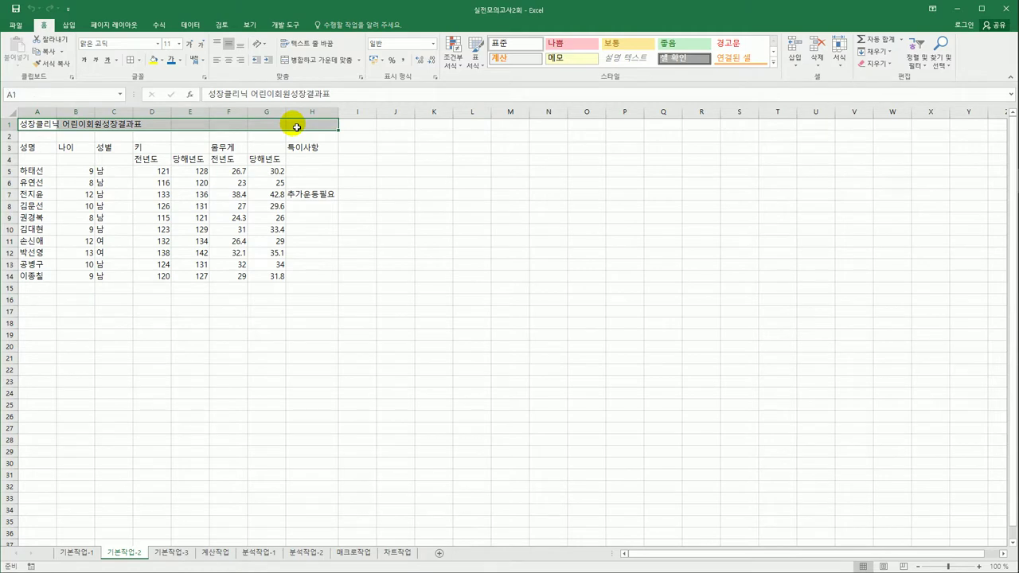
left_click(313, 60)
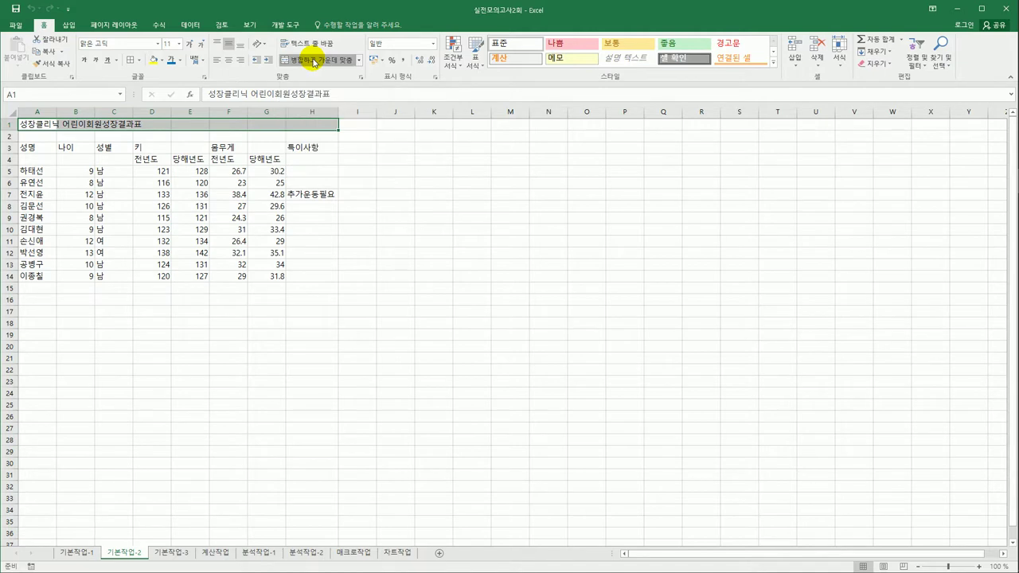
- Format the merged title in A1 as 돋움체, size 16, bold, italic and underlined
left_click(159, 43)
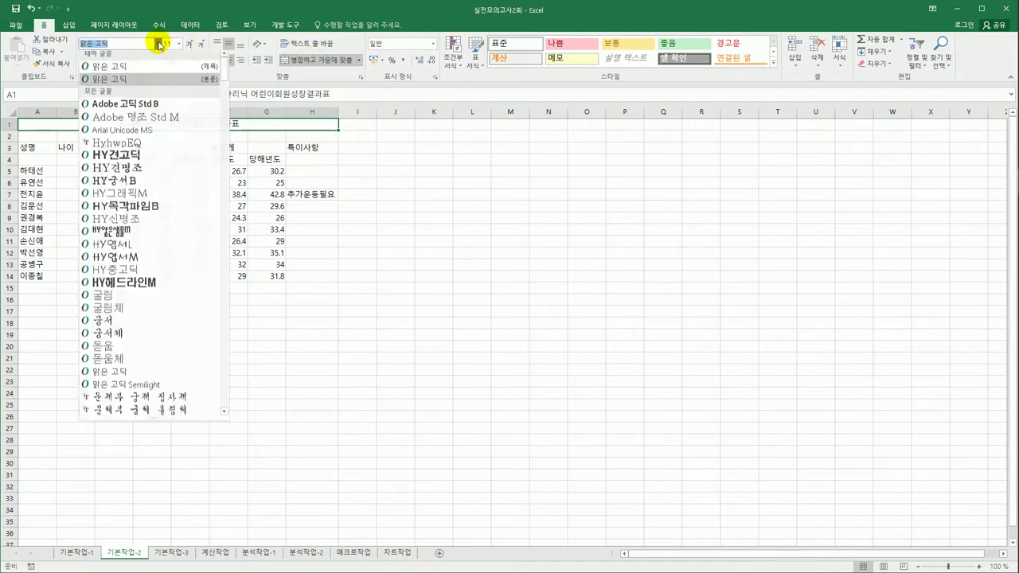
left_click(142, 364)
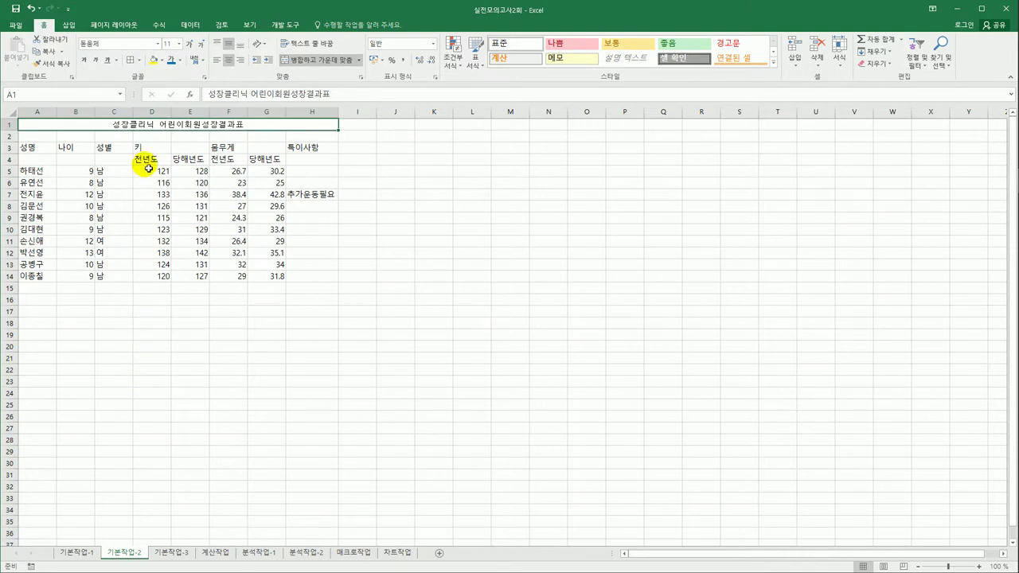
left_click(178, 44)
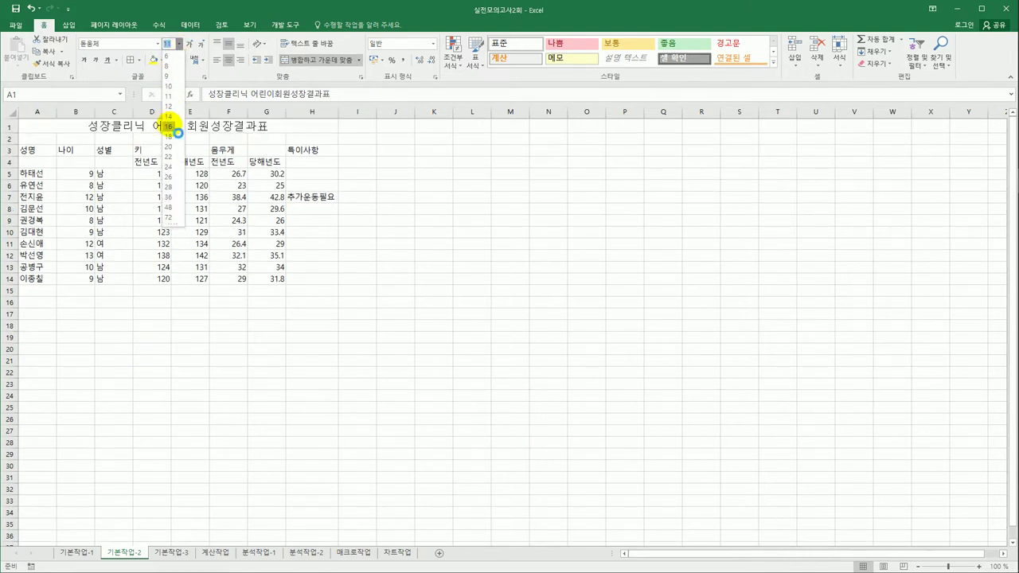
left_click(169, 127)
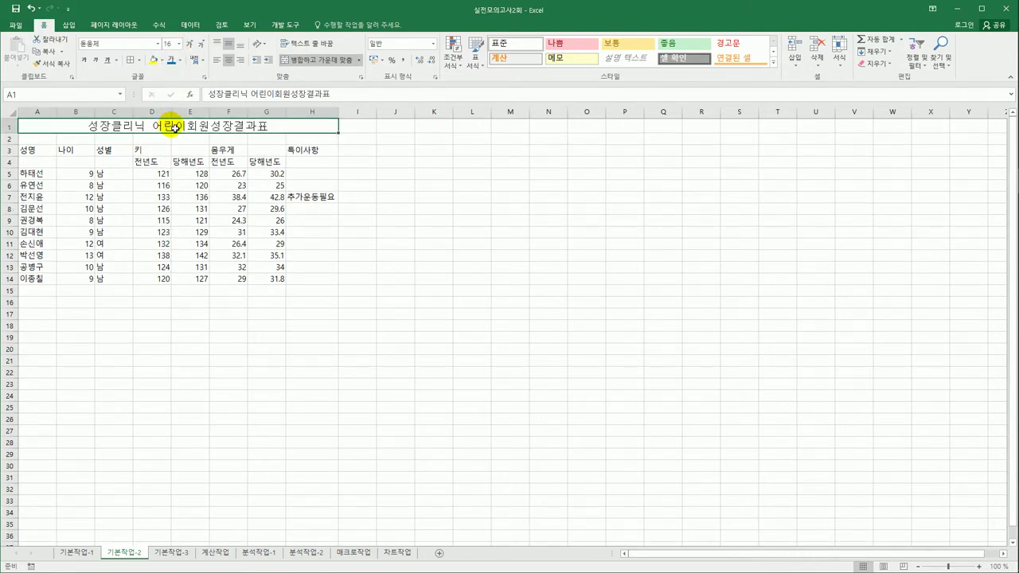
left_click(85, 61)
left_click(94, 61)
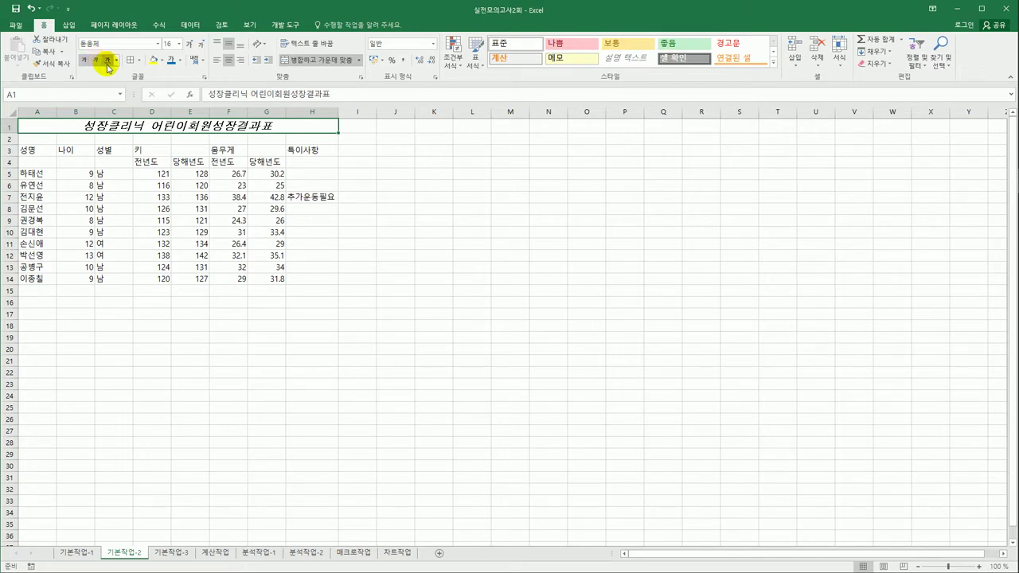
left_click(107, 62)
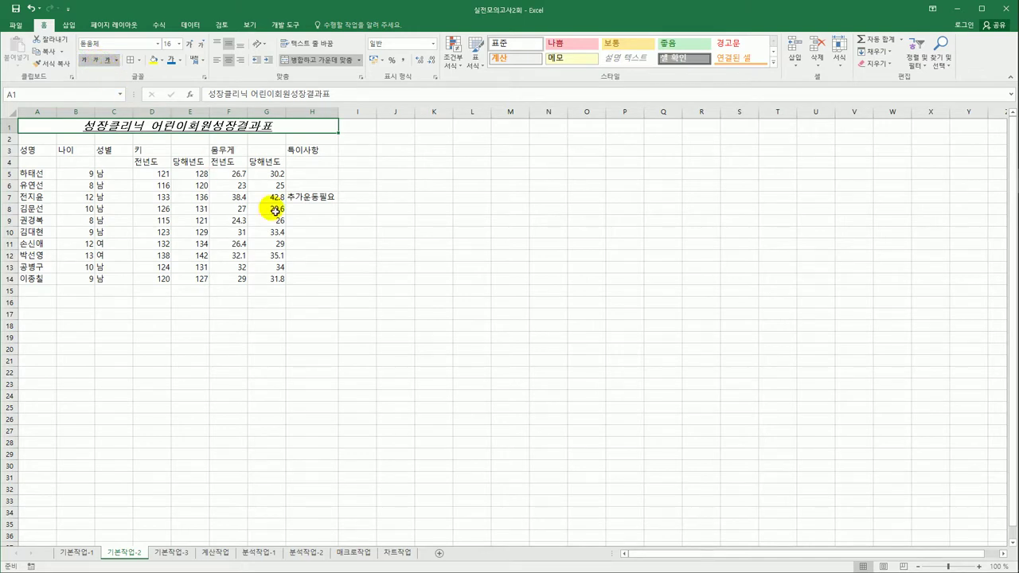
left_click(439, 291)
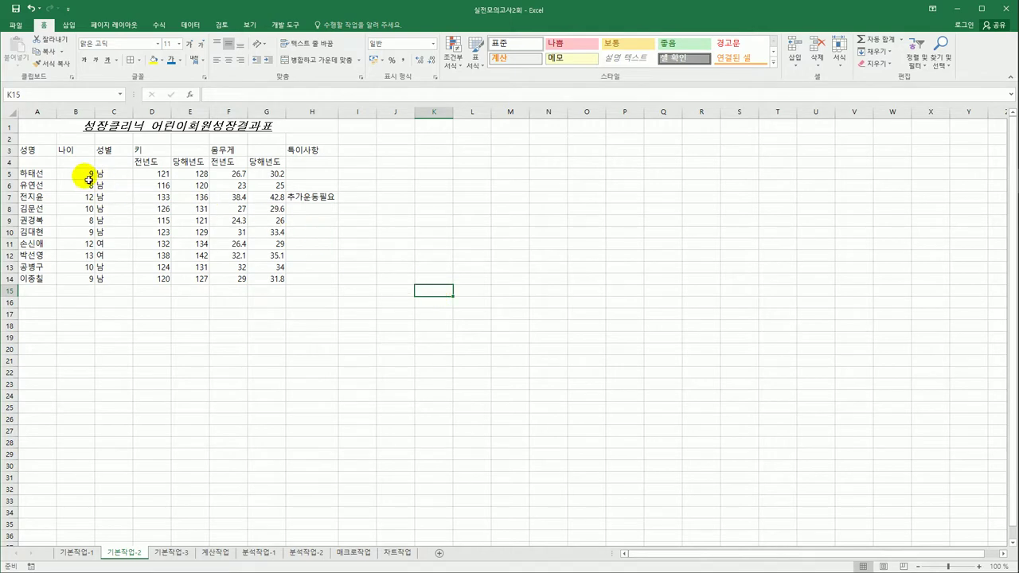
- Apply all borders to the table range A3:H14 and center its contents horizontally
left_click_drag(46, 156, 311, 282)
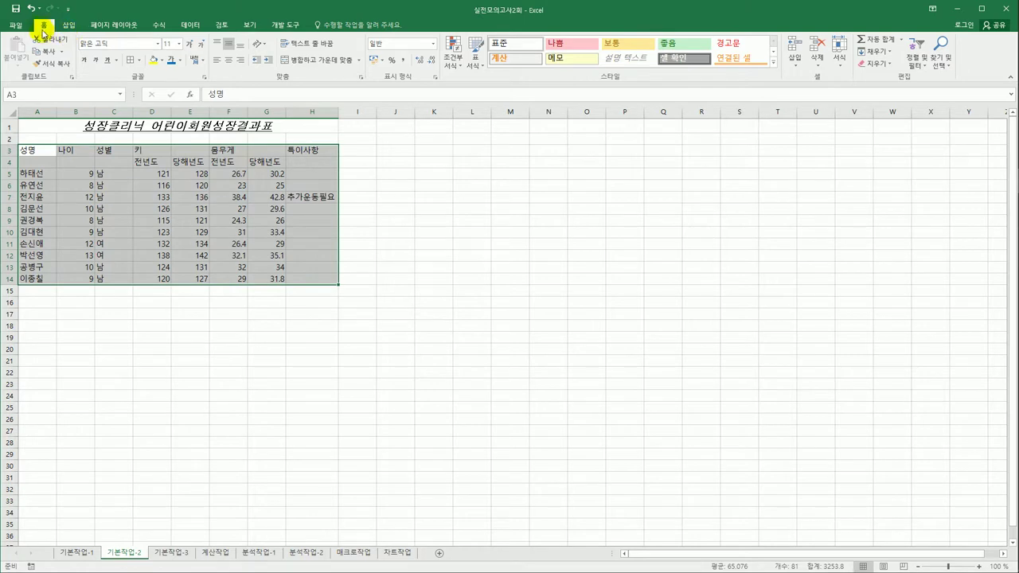
left_click(138, 60)
left_click(145, 151)
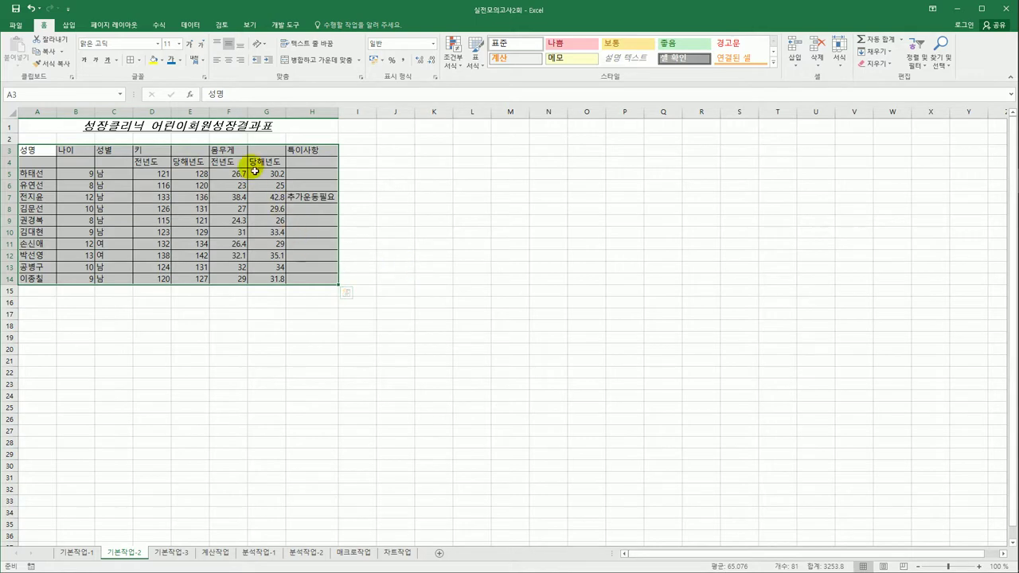
left_click(229, 62)
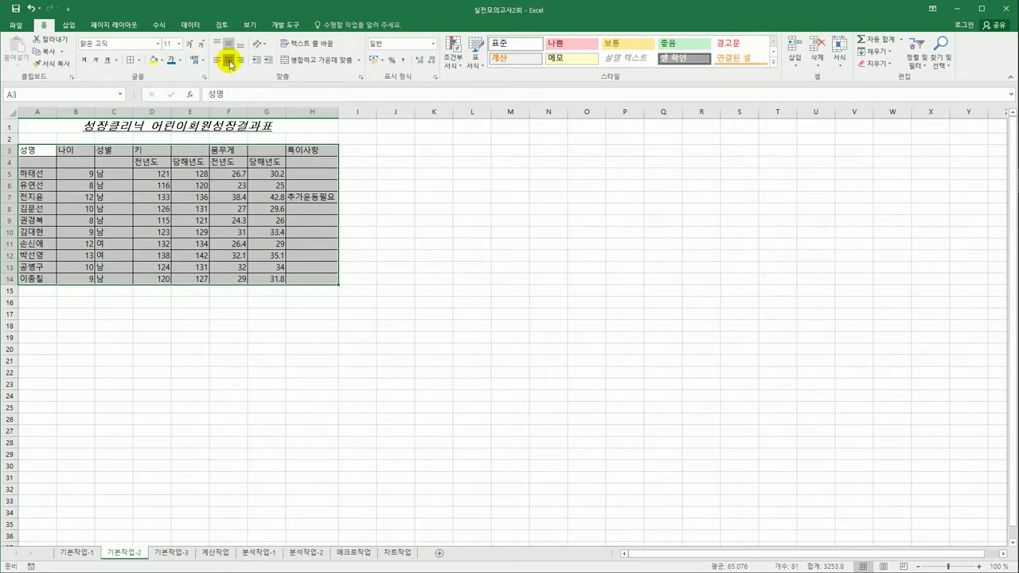
left_click(408, 333)
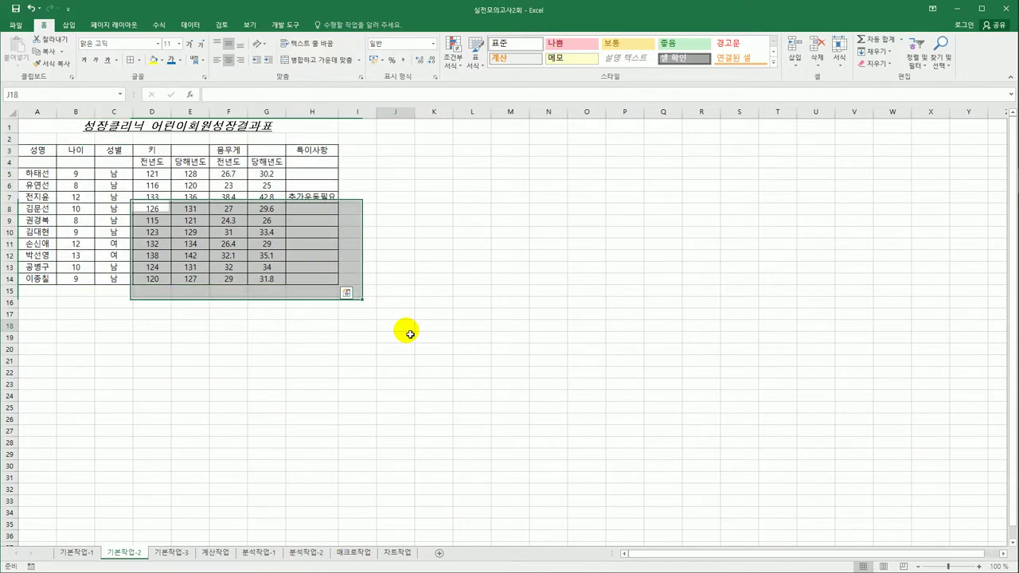
- Merge and center the header ranges A3:A4, B3:B4, C3:C4, D3:E3, F3:G3 and H3:H4
left_click(48, 153)
left_click_drag(48, 154, 48, 160)
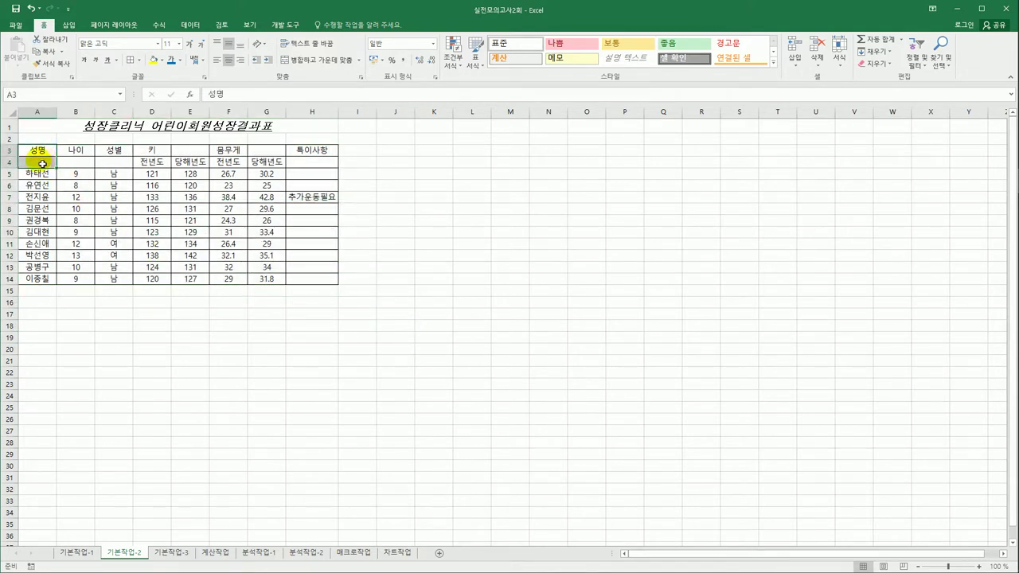
left_click(74, 154, "ctrl")
mouse_move(74, 155)
left_mouse_down()
mouse_move(78, 165)
mouse_move(111, 156)
mouse_move(114, 166)
mouse_move(148, 155)
mouse_move(261, 154)
mouse_move(307, 167)
left_mouse_up()
left_click(312, 155, "ctrl")
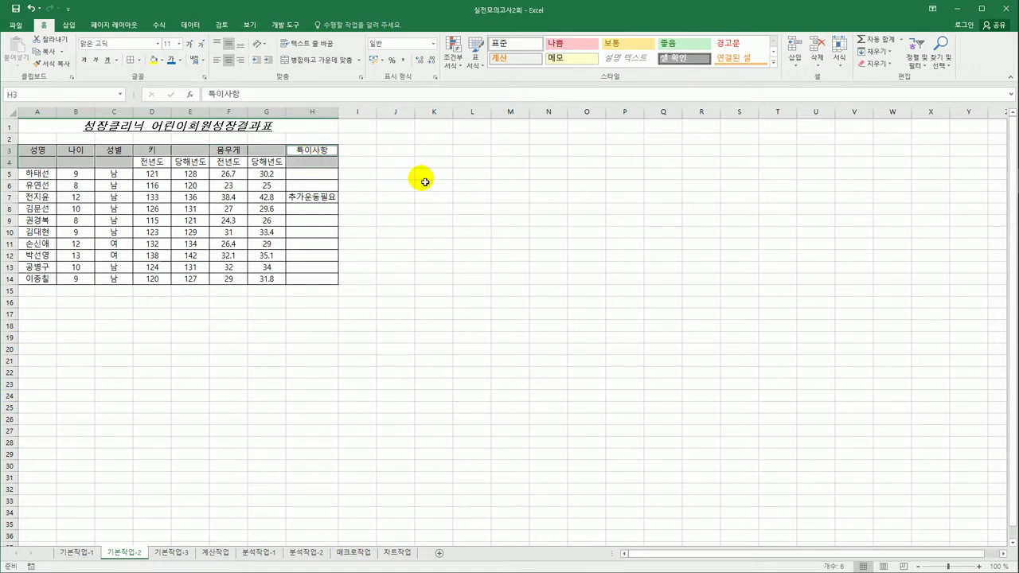
left_click(318, 60)
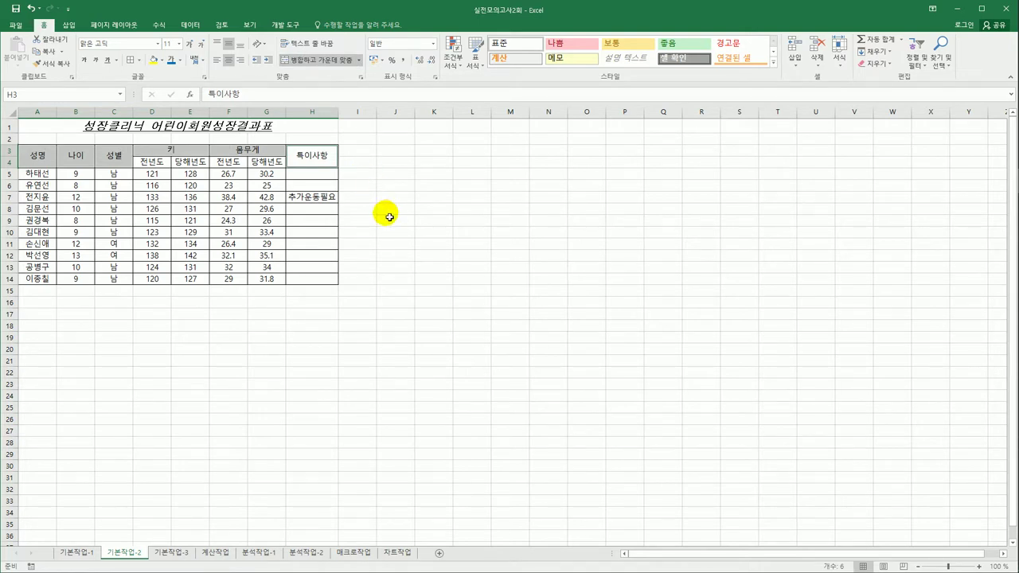
- Format the weight values in F5:G14 as numbers with the thousands separator and 1 decimal place
left_click_drag(243, 173, 277, 284)
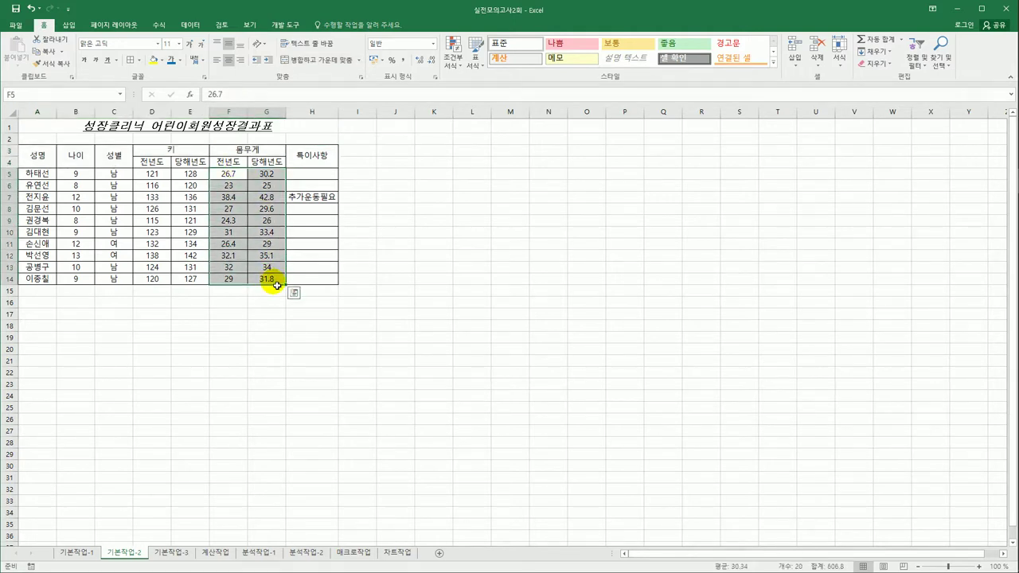
right_click(265, 176)
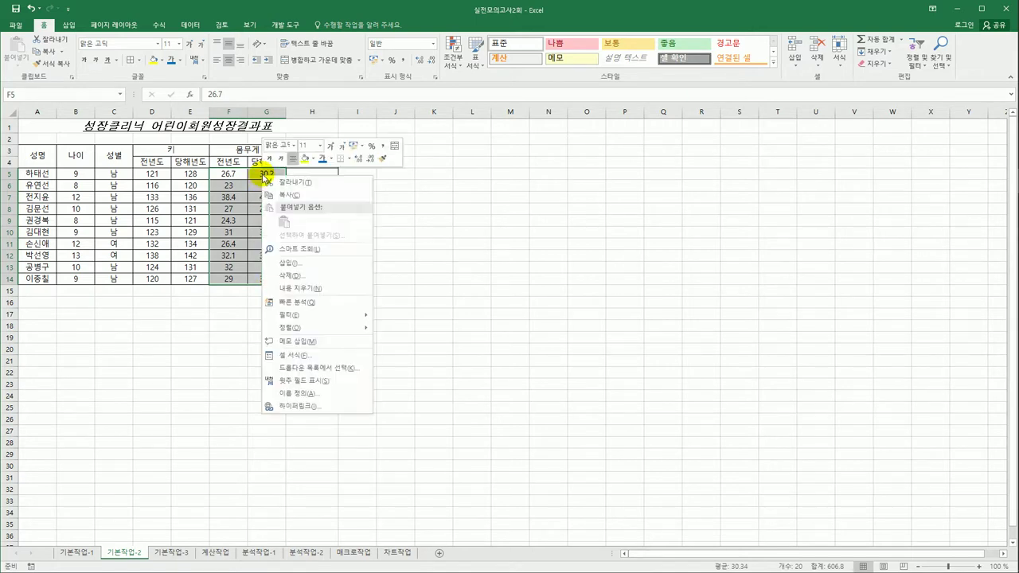
left_click(318, 353)
left_click_drag(303, 213, 515, 181)
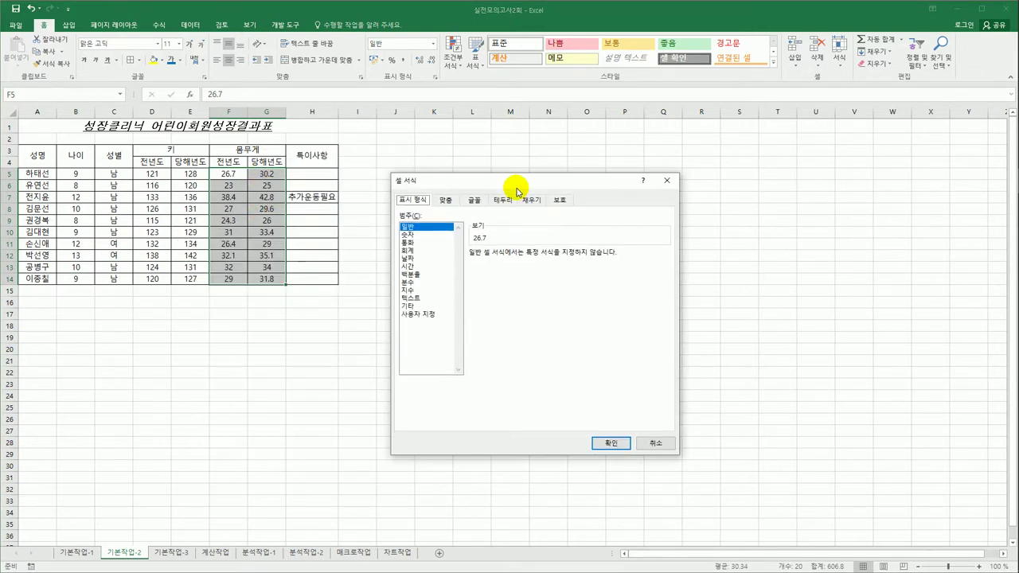
left_click(423, 234)
left_click(499, 271)
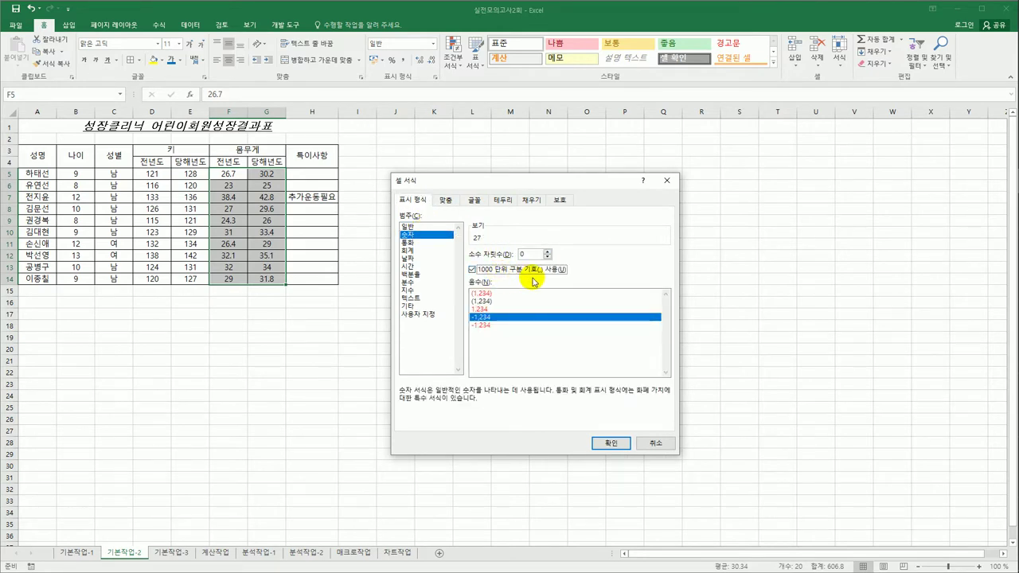
left_click(547, 251)
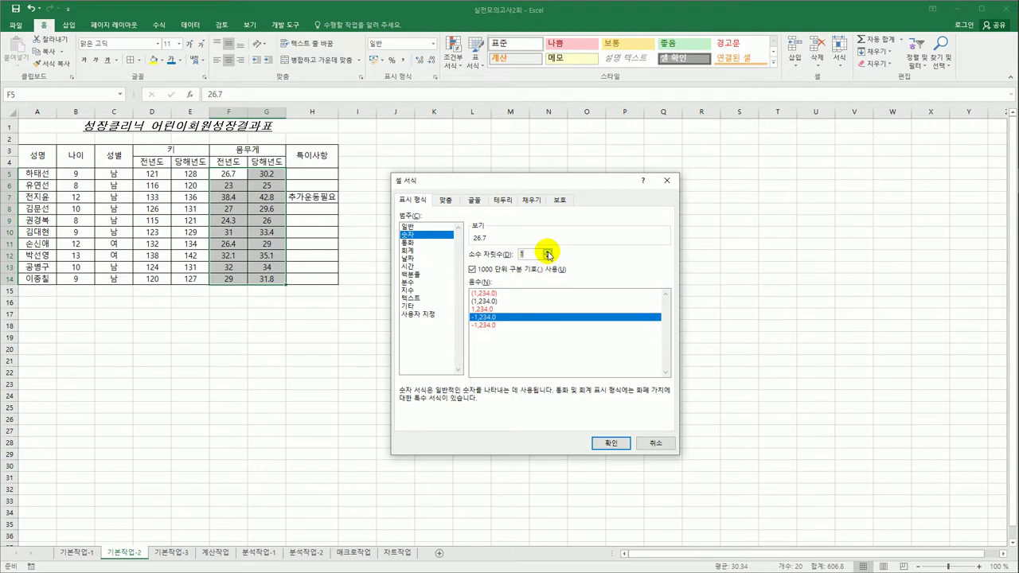
left_click(605, 444)
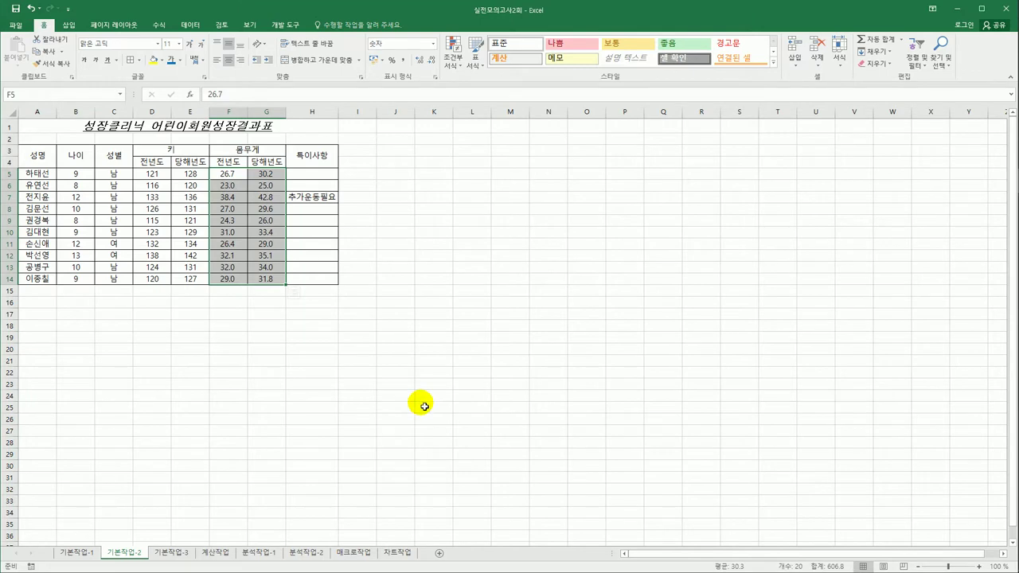
- Define the name 어린이회원명단 for the range A5:A14
left_click_drag(37, 172, 48, 280)
left_click(42, 96)
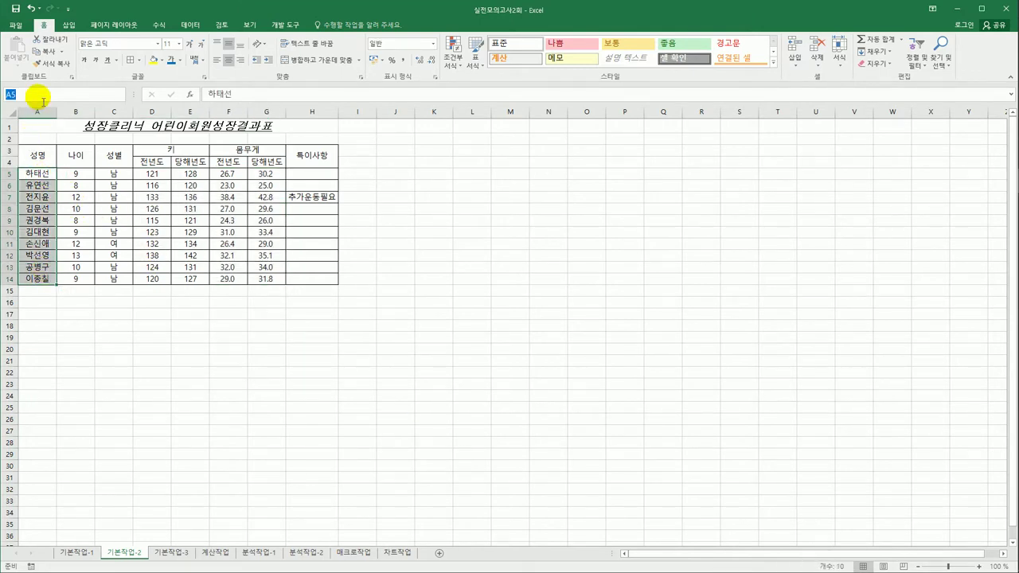
type("어린")
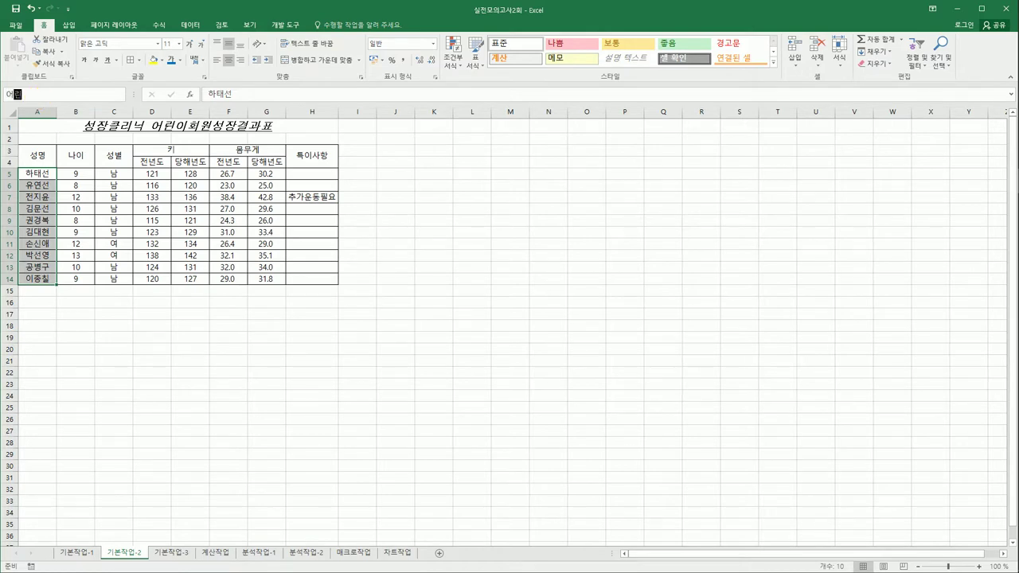
type("이회원명단")
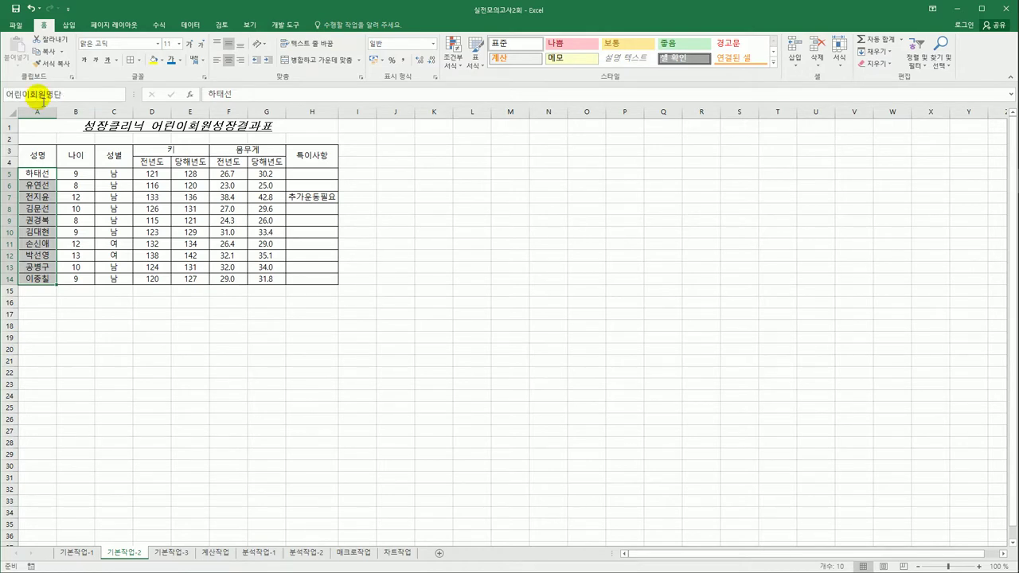
key("Return")
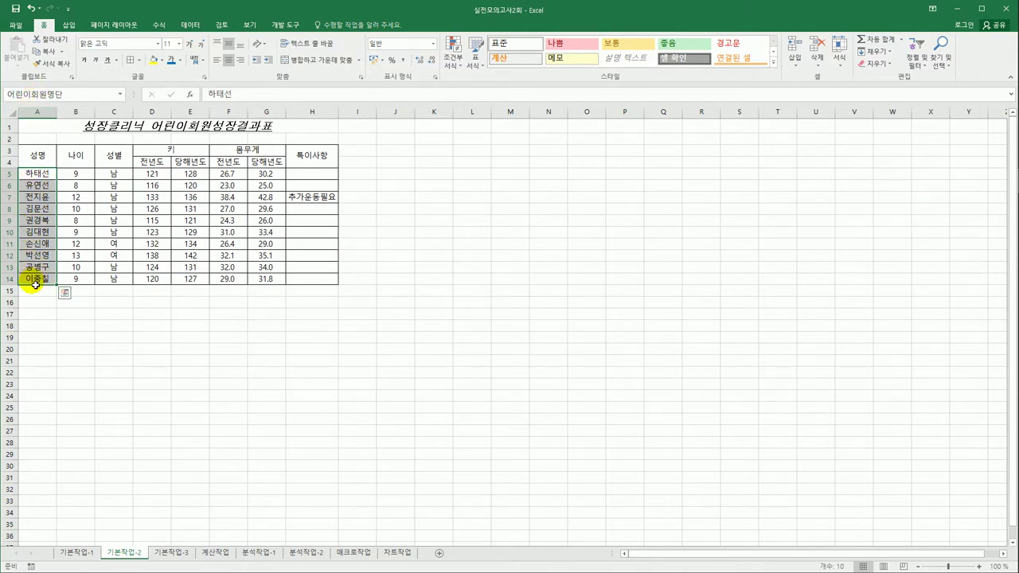
- Check the defined name and its reference range in the Name Manager, and close it
left_click(159, 26)
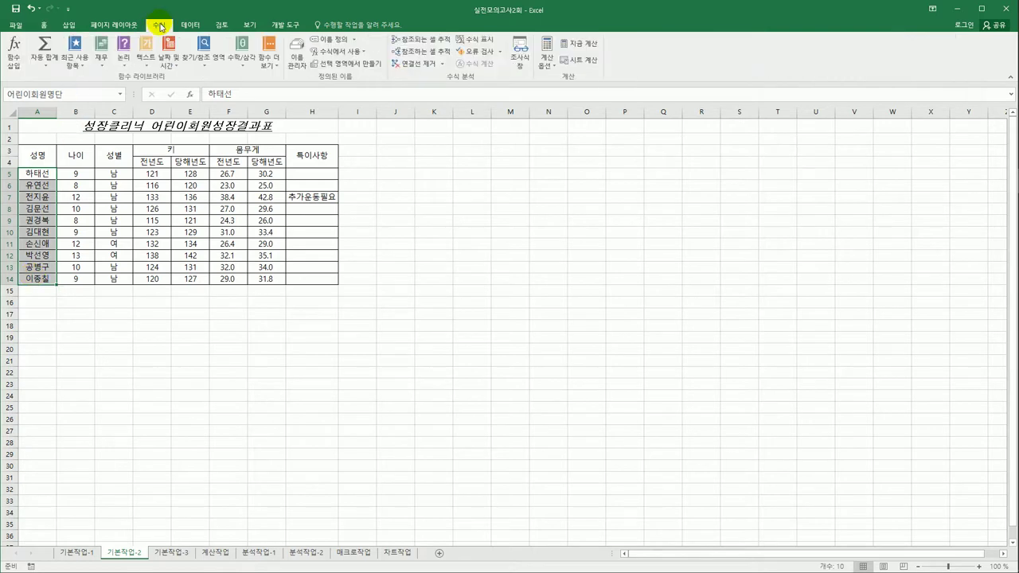
left_click(296, 56)
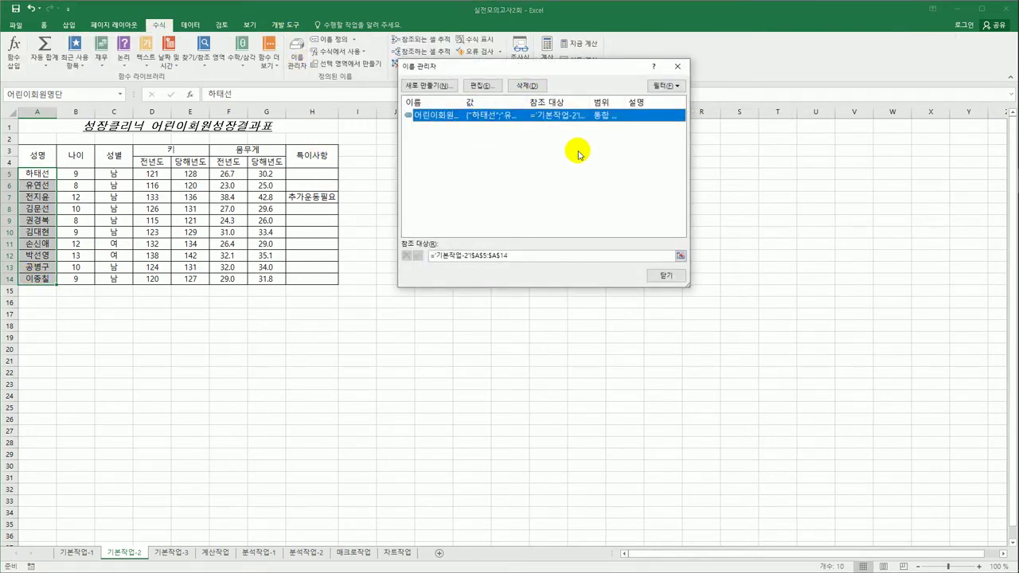
left_click(668, 276)
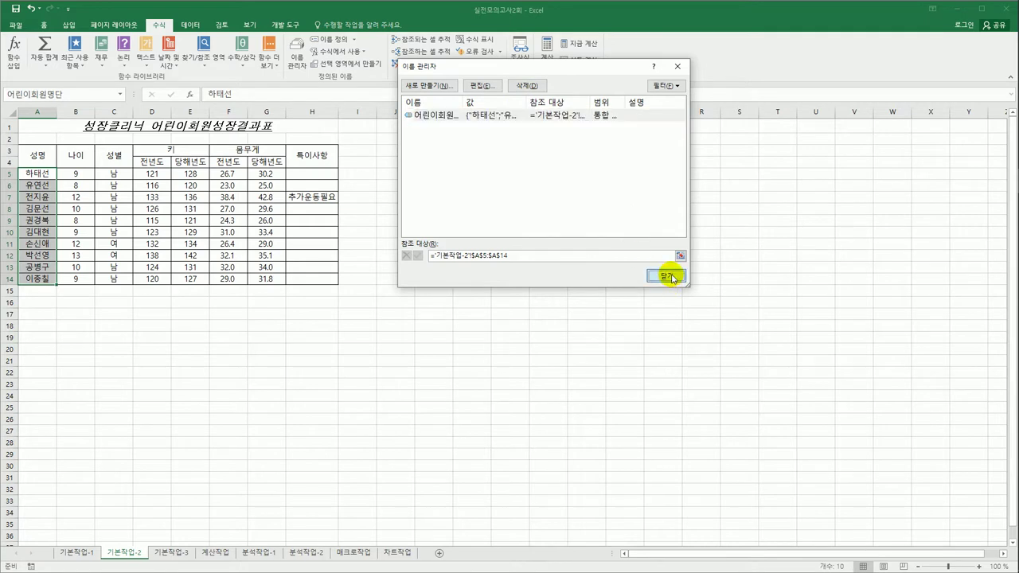
left_click(529, 331)
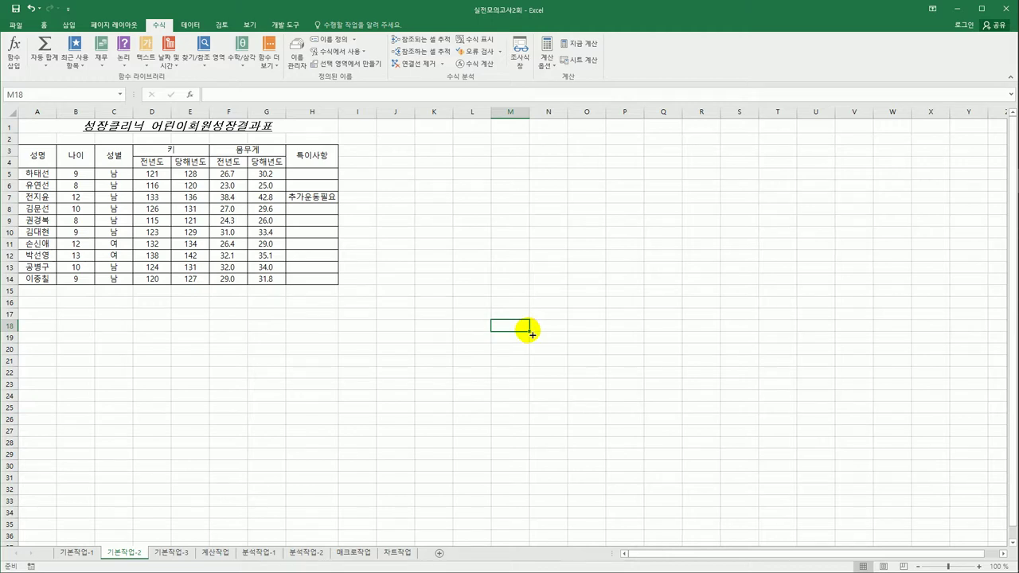
- Open the 기본작업-3 sheet and look over the header and data rows of the 지점판매실적 table
left_click(171, 552)
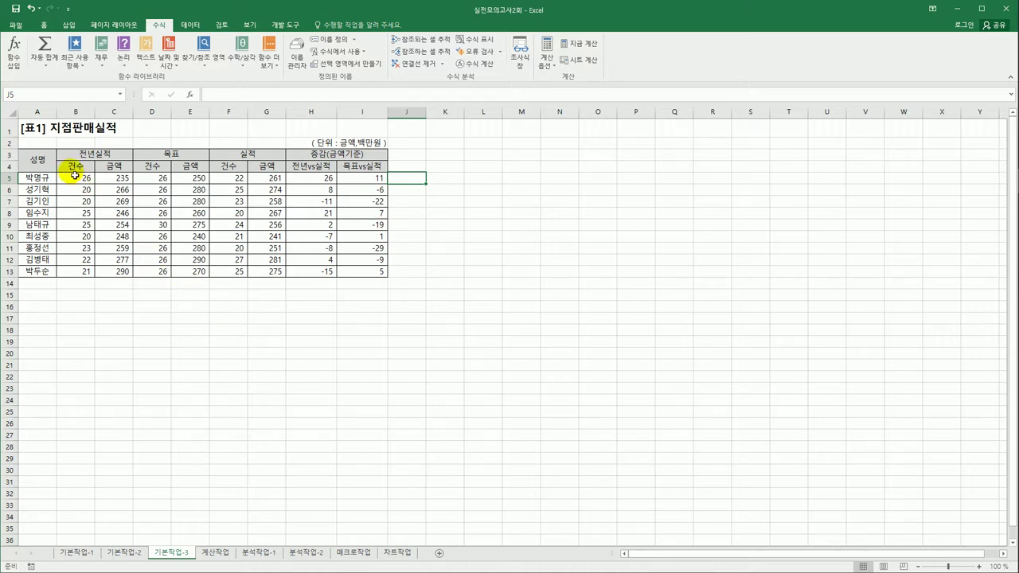
left_click(53, 161)
left_click_drag(52, 161, 363, 164)
left_click(35, 178)
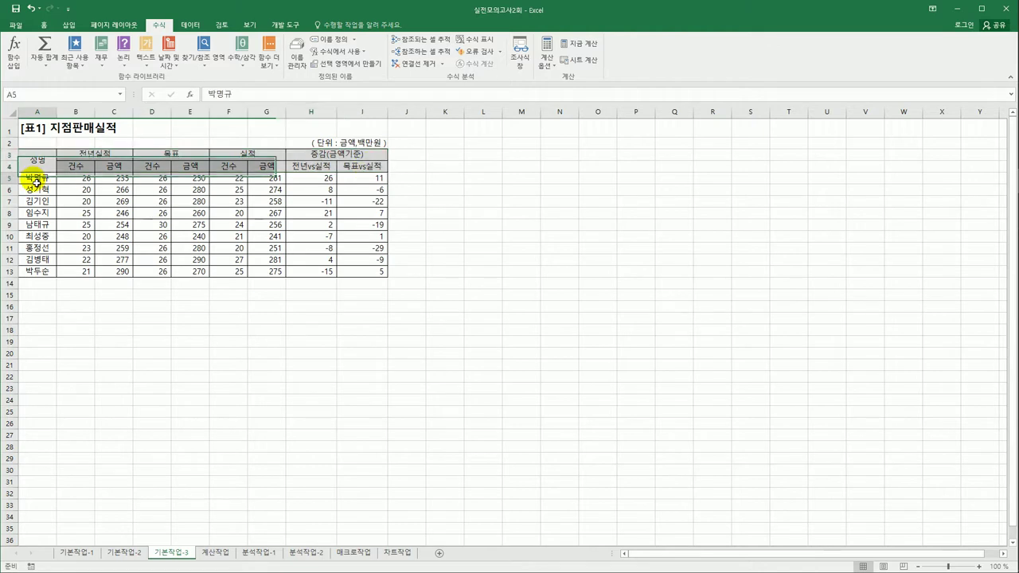
mouse_move(36, 183)
left_mouse_down()
mouse_move(73, 230)
mouse_move(336, 280)
mouse_move(375, 273)
mouse_move(54, 180)
left_mouse_up()
left_click(371, 310)
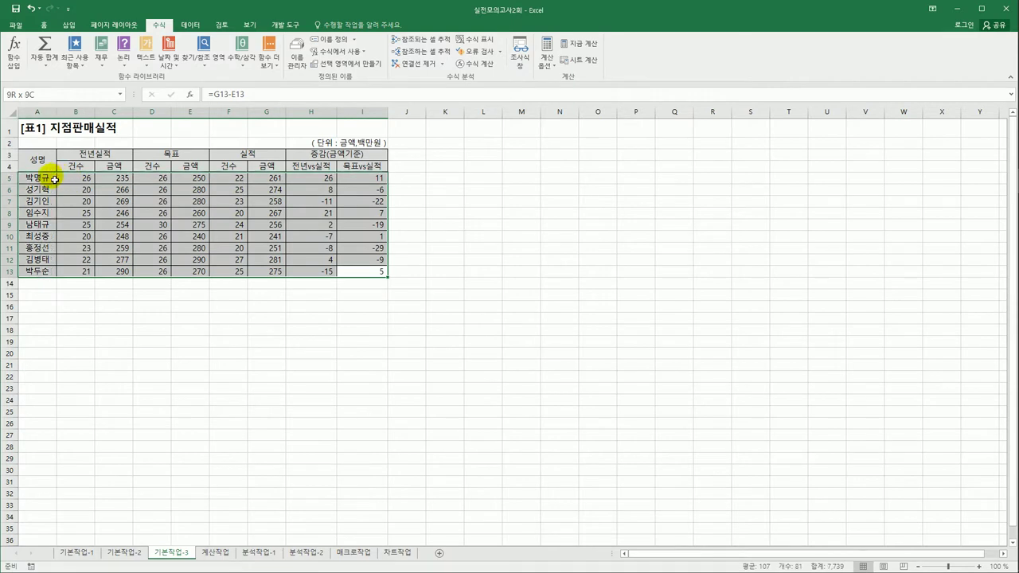
left_click(75, 243)
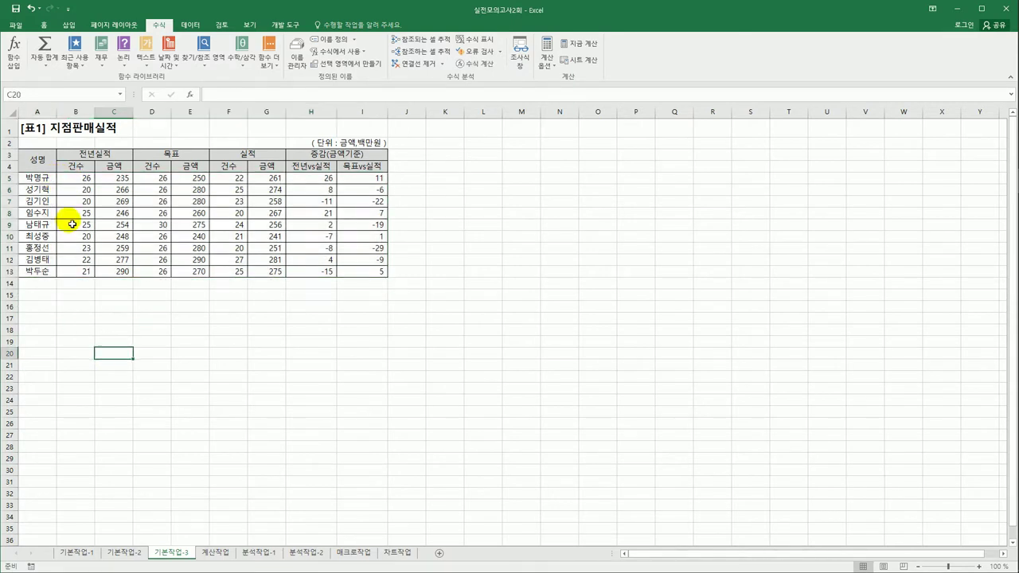
- Start a new conditional formatting rule for A5:I13 that uses a formula to determine which cells to format
left_click(39, 181)
left_click_drag(39, 181, 351, 274)
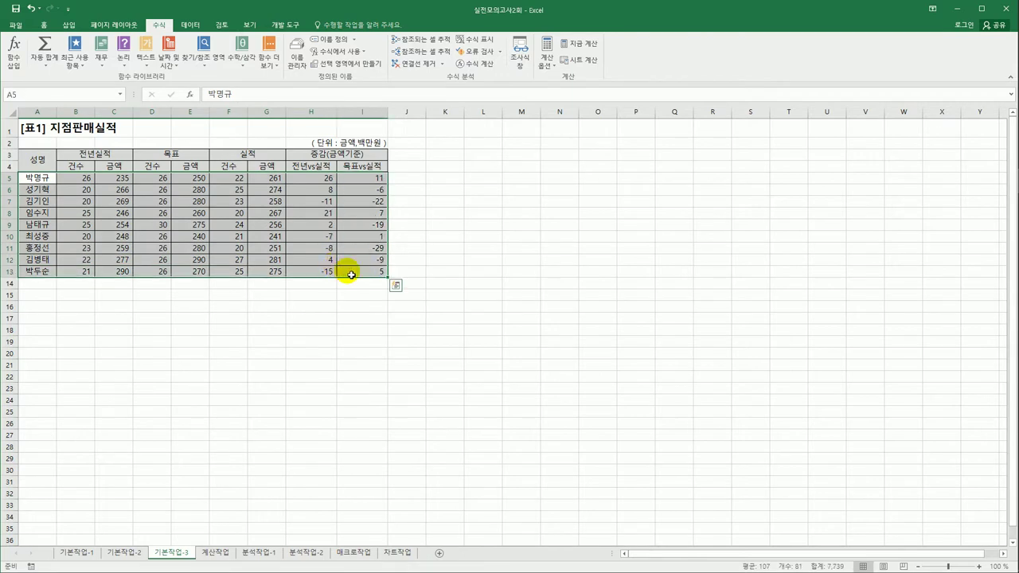
left_click(44, 24)
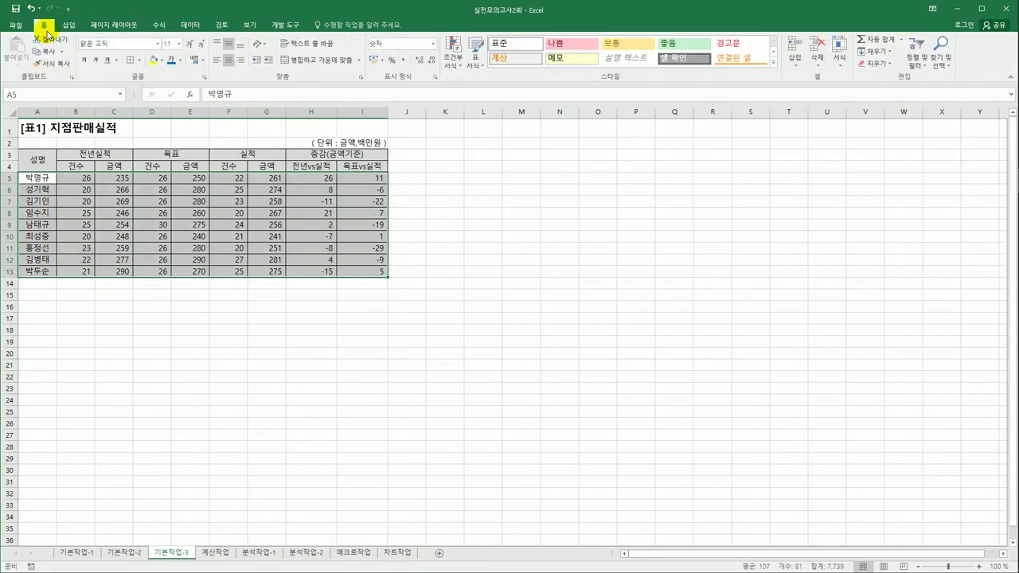
left_click(451, 62)
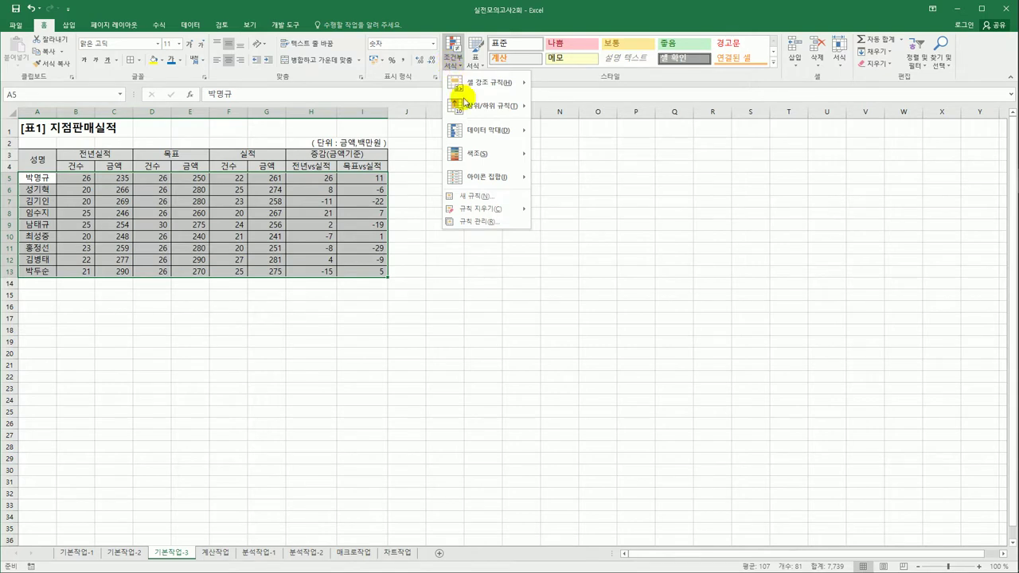
left_click(481, 197)
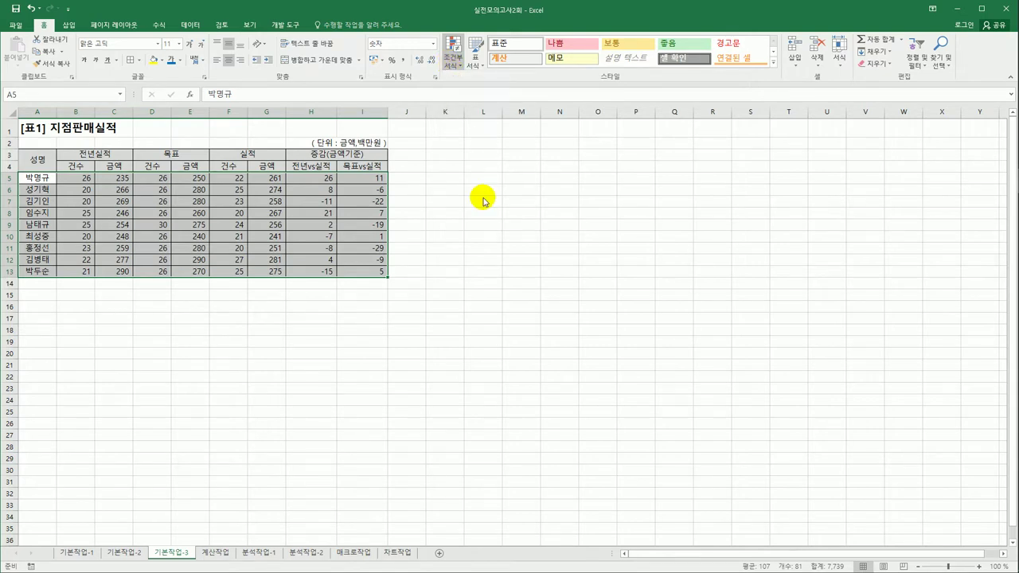
left_click_drag(554, 171, 567, 198)
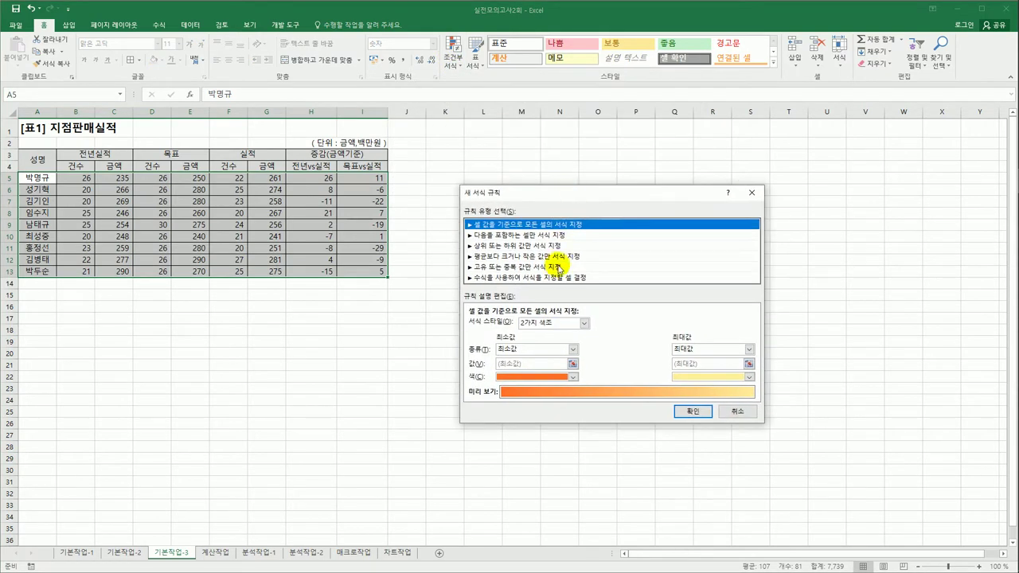
left_click(557, 277)
left_click(542, 325)
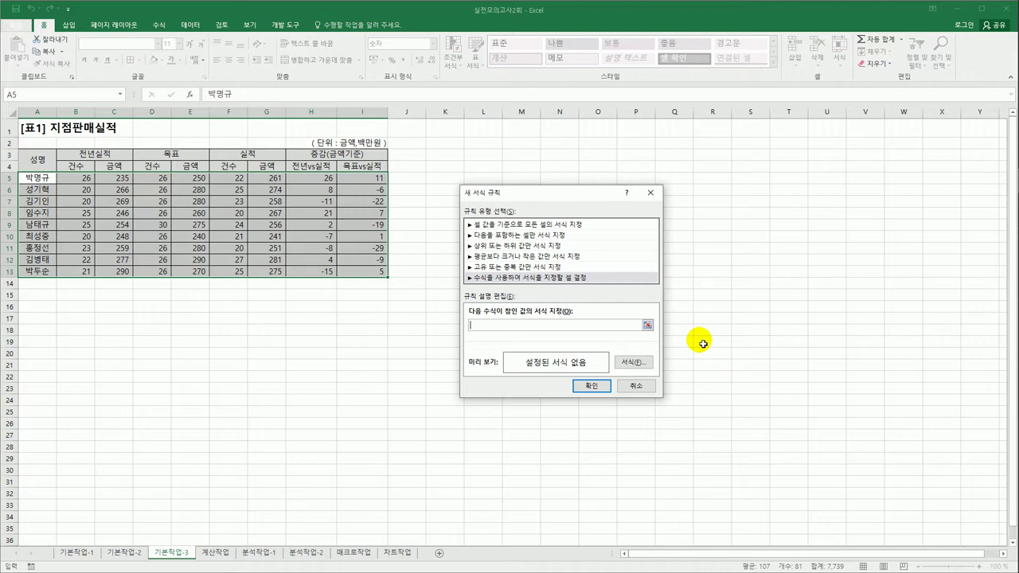
- Enter the rule formula =and($H5>0,$I5>0), keeping only the columns of both references absolute
type("ㅗ")
type("nd(")
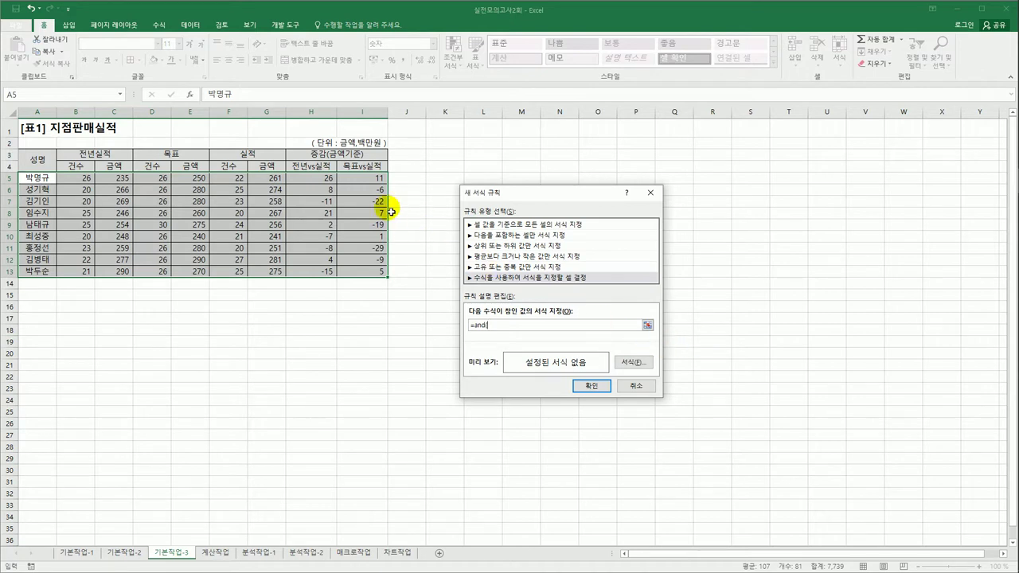
left_click(305, 179)
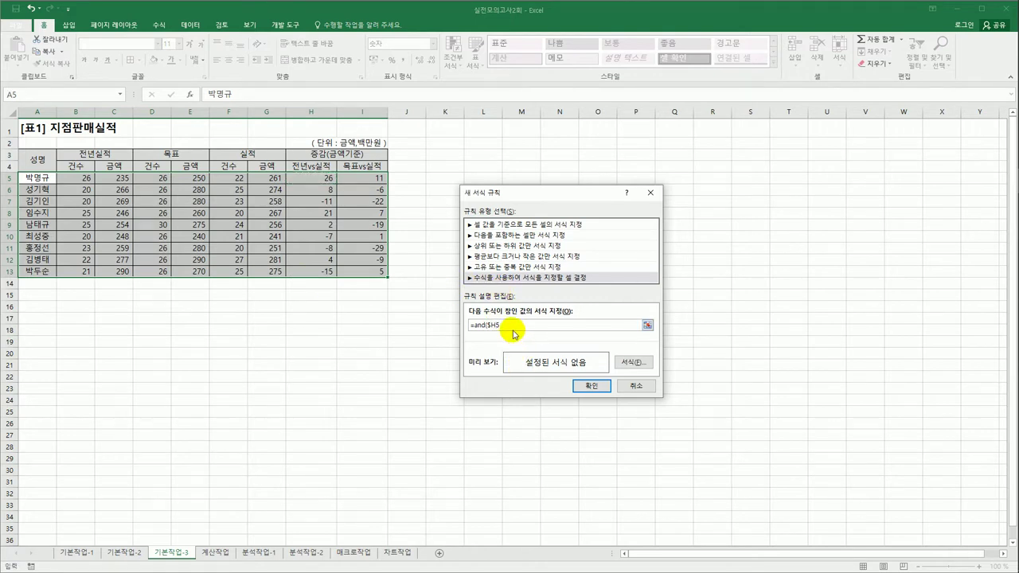
left_click(497, 325)
key("BackSpace")
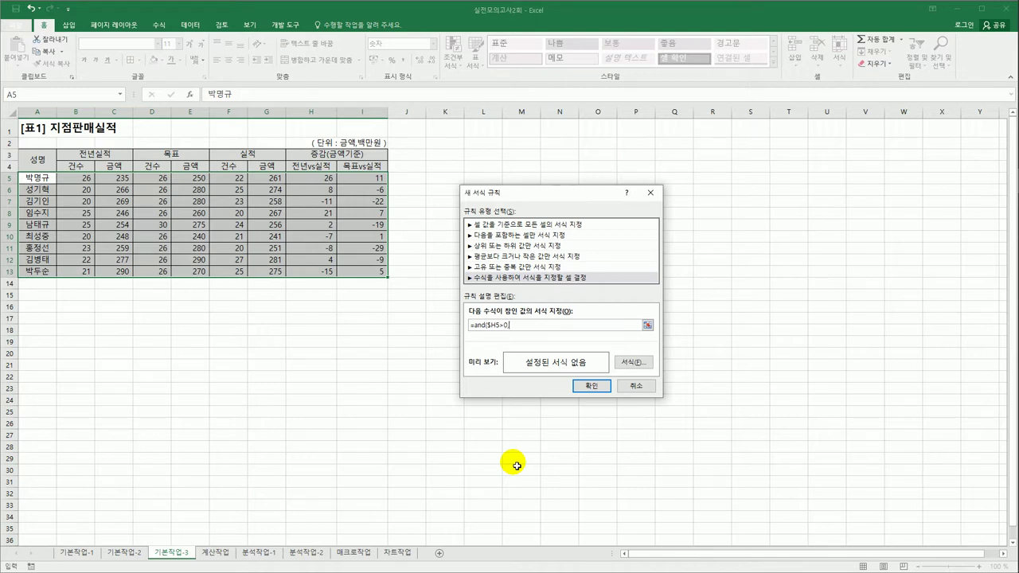
left_click(372, 183)
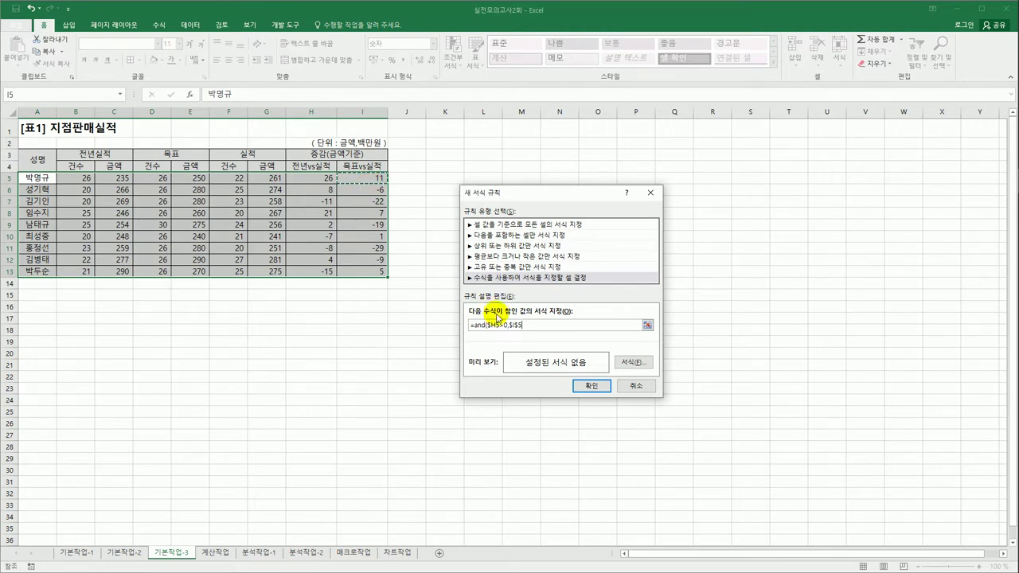
left_click(521, 326)
type(",")
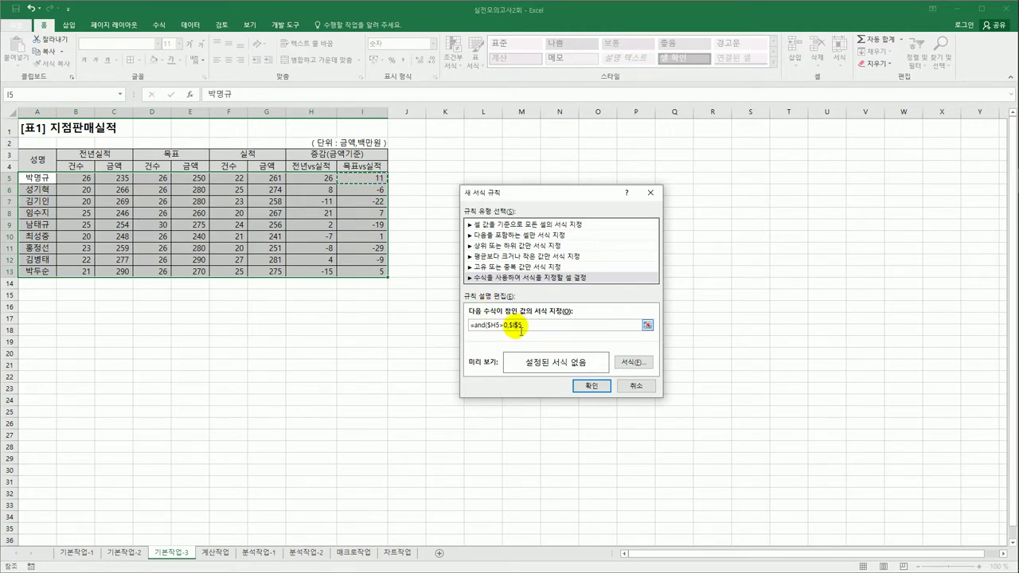
key("BackSpace")
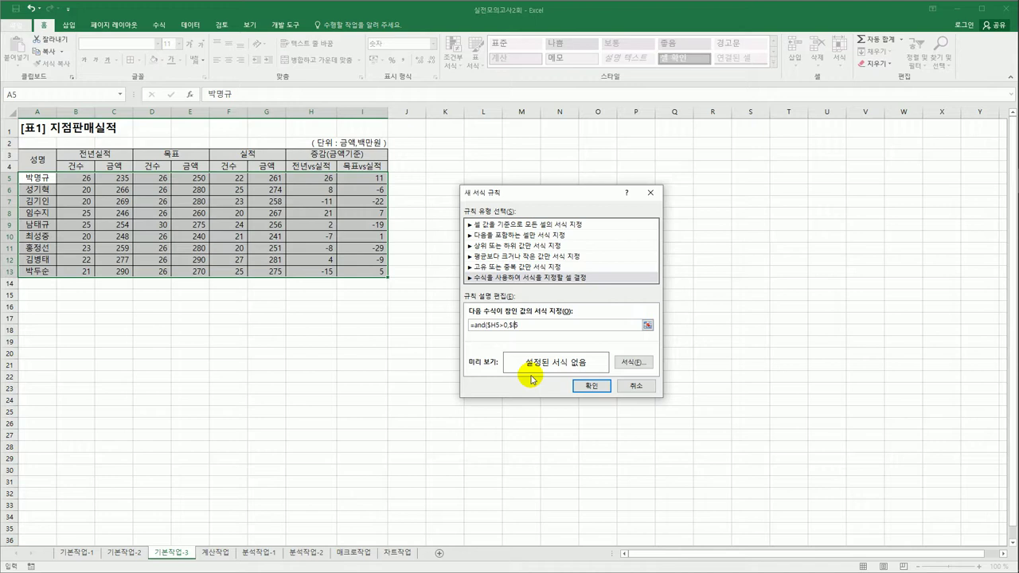
left_click(515, 325)
key("BackSpace")
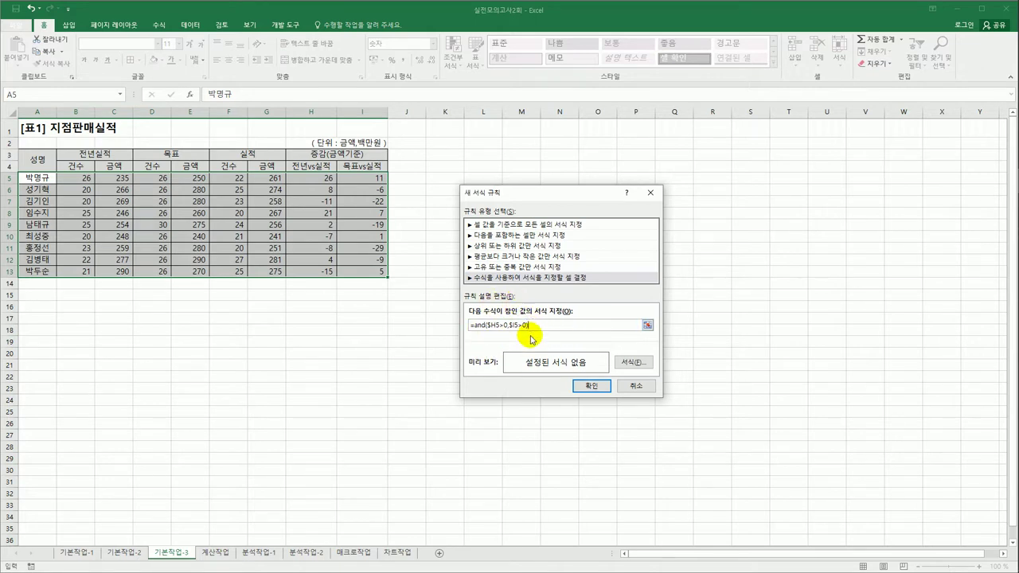
- Set the rule's font to the standard blue colour and bold style (굵게), and apply the rule to the table
left_click(634, 362)
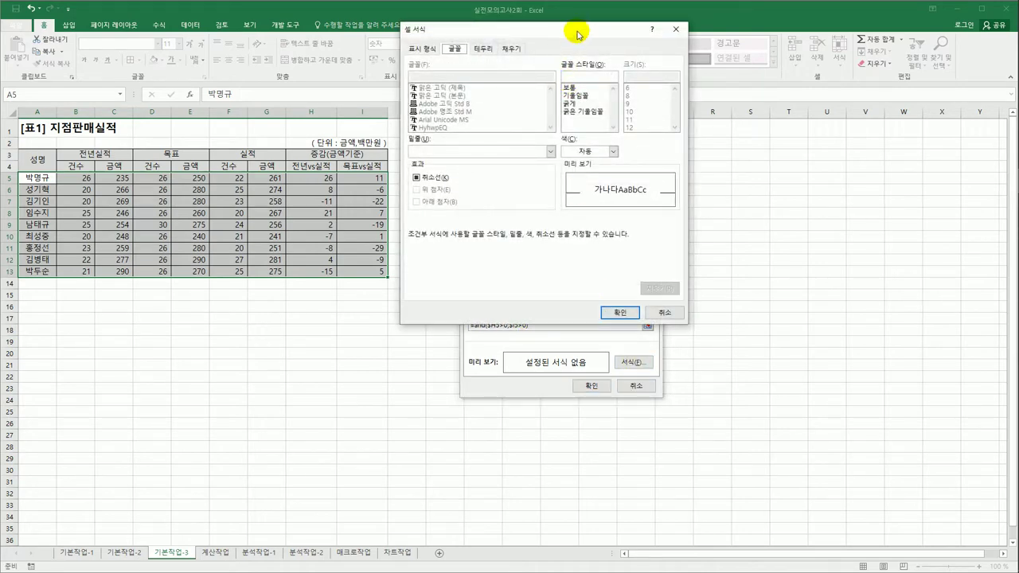
left_click_drag(578, 32, 665, 182)
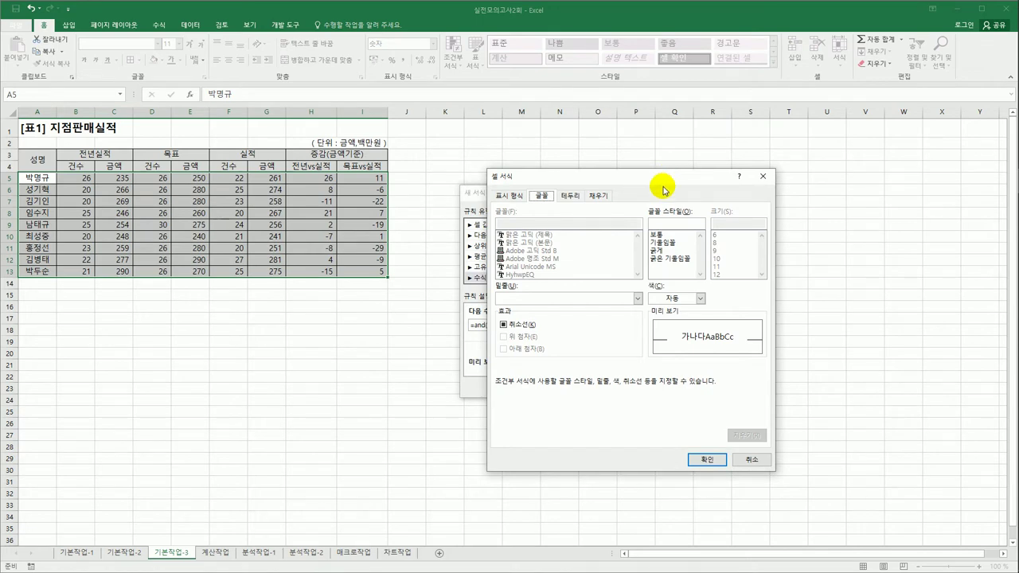
left_click(699, 298)
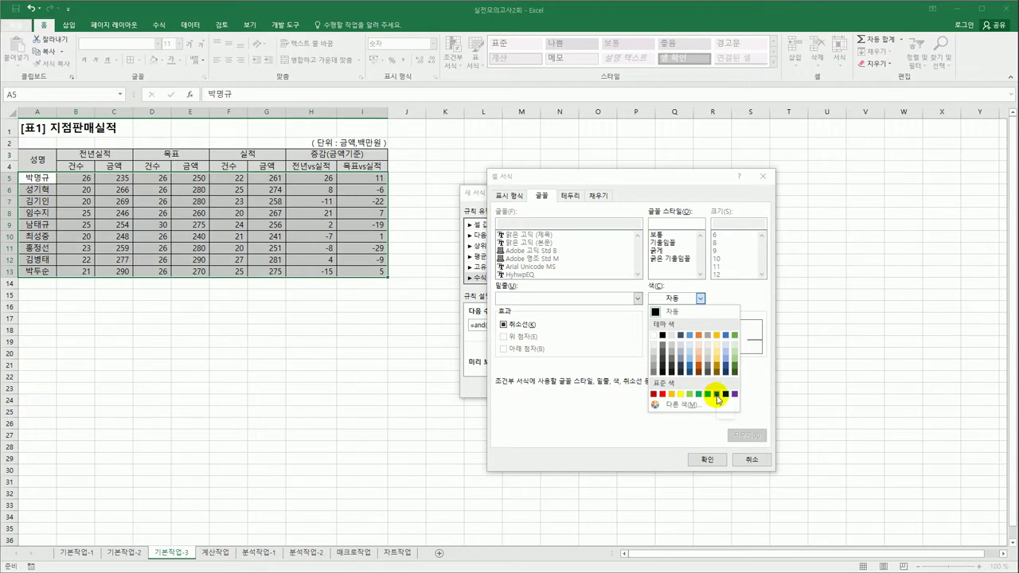
left_click(717, 395)
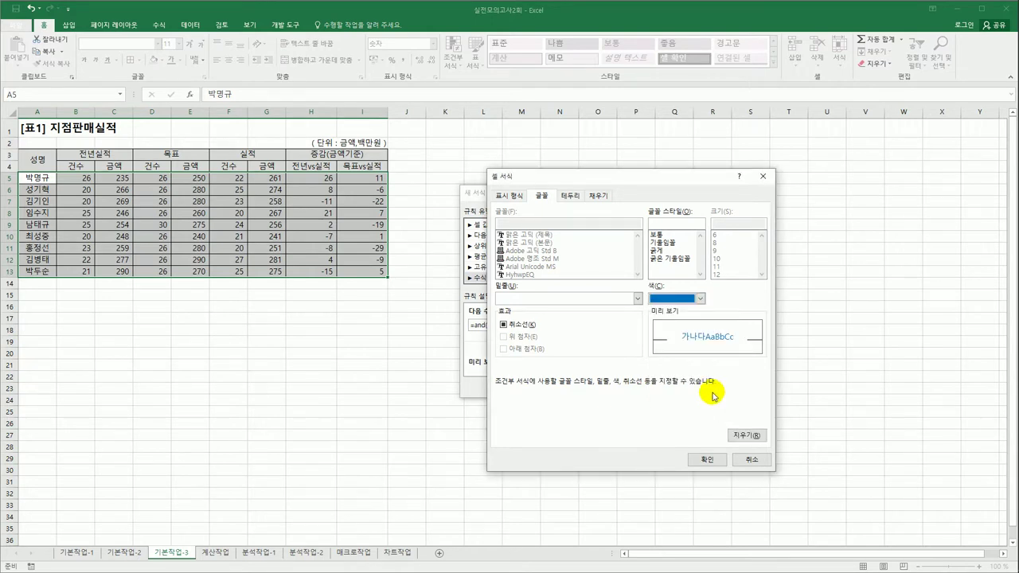
left_click(667, 250)
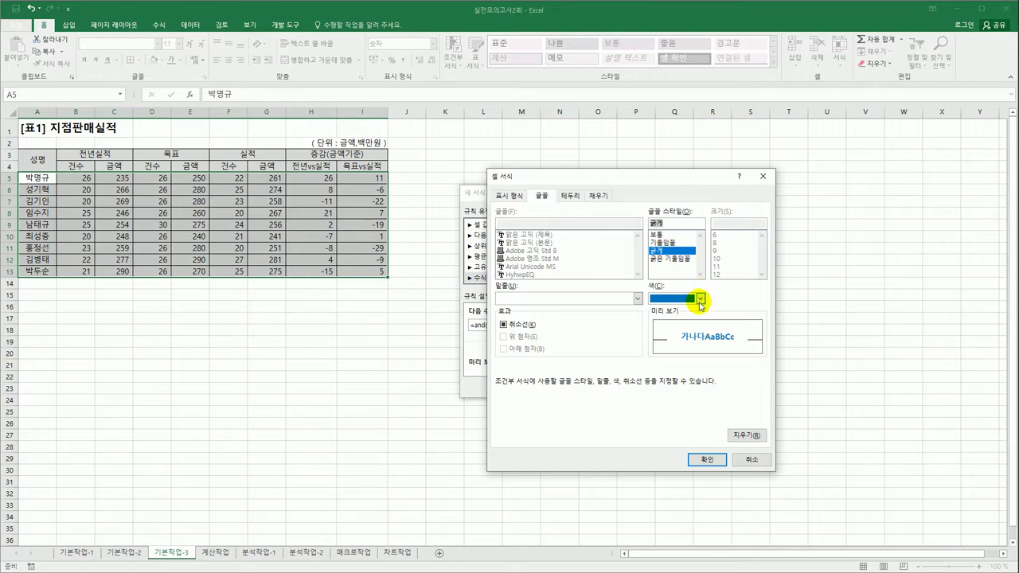
left_click(704, 461)
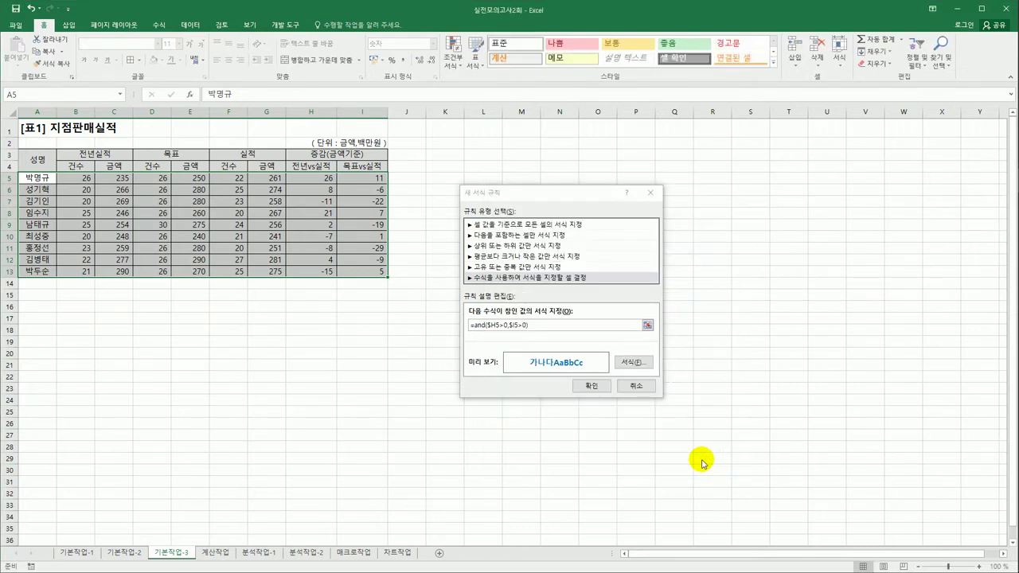
left_click(608, 390)
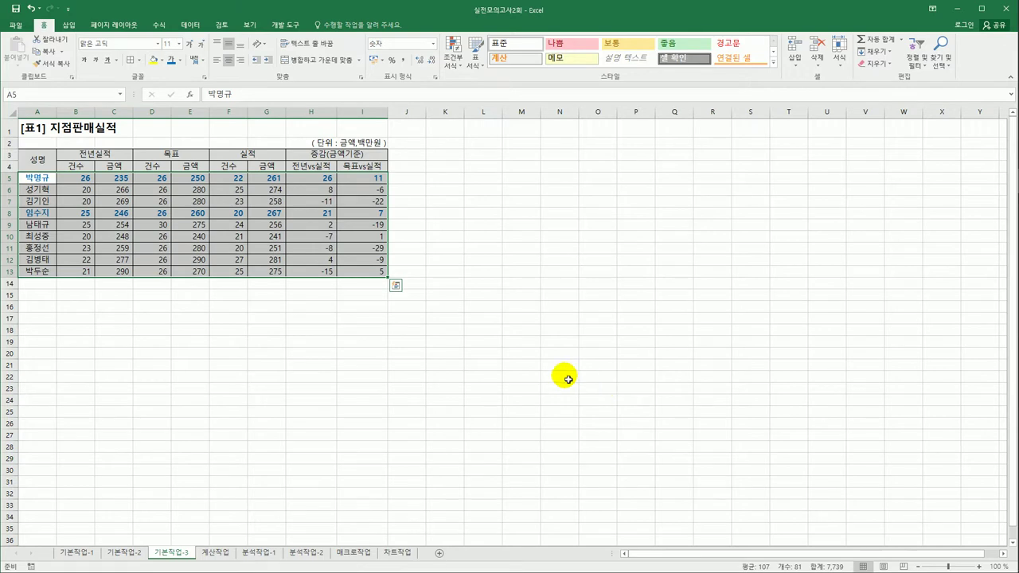
left_click(488, 340)
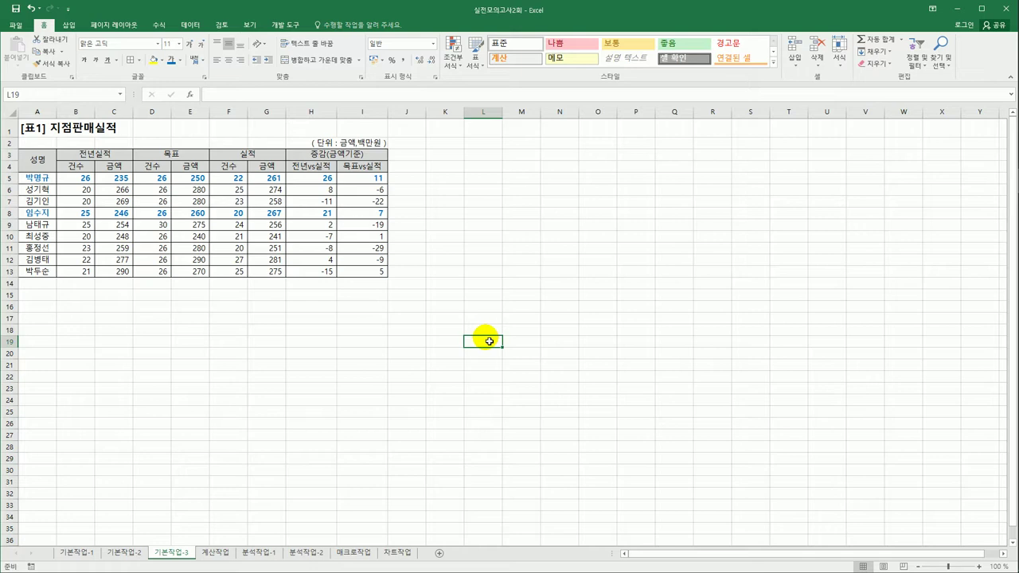
- Go to the 계산작업 sheet and examine the 세금공제액 column, the total pay in D3 and the 세금조건표 range A13:D15
left_click(229, 552)
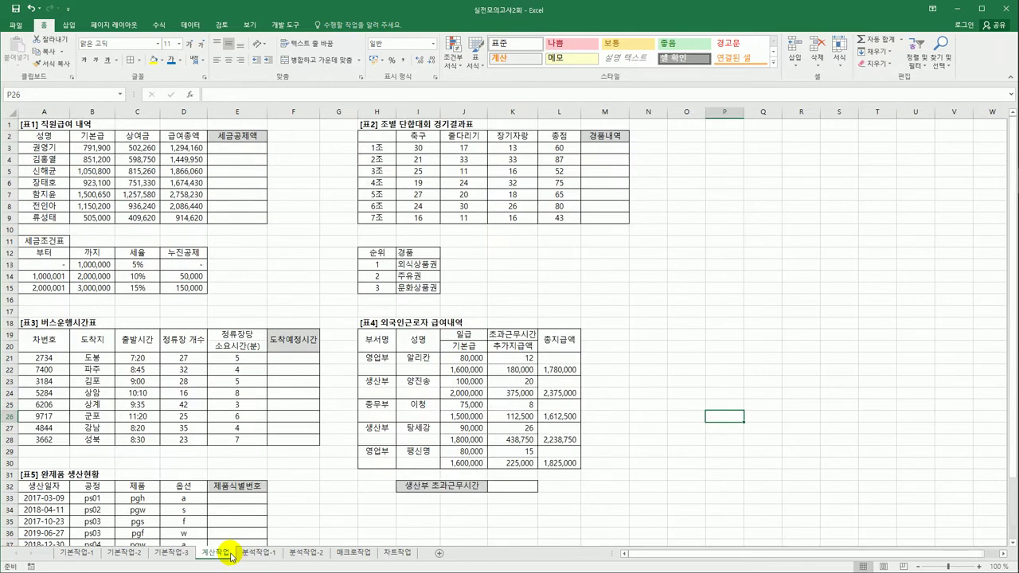
left_click(338, 497)
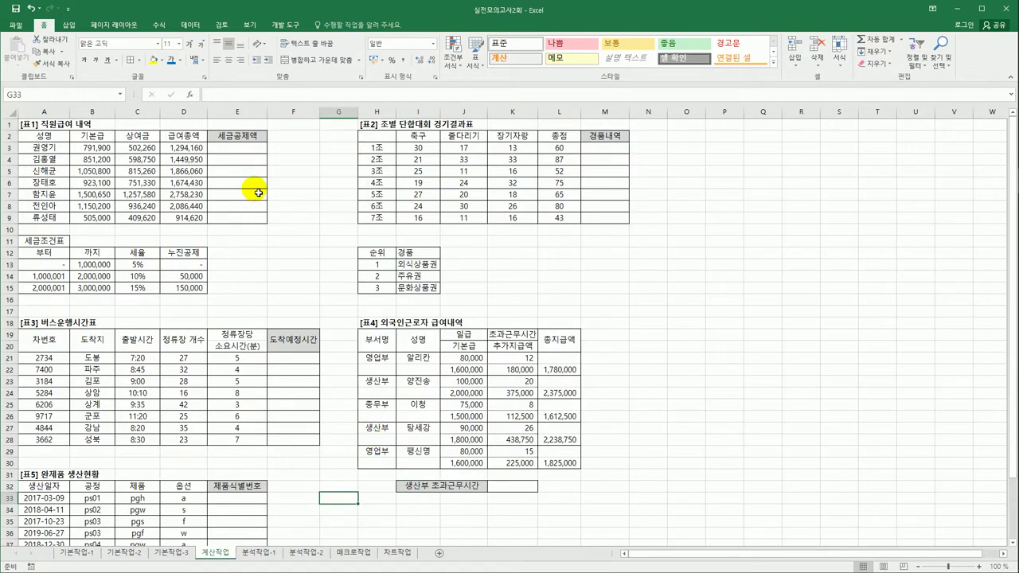
left_click(247, 136)
left_click(251, 151)
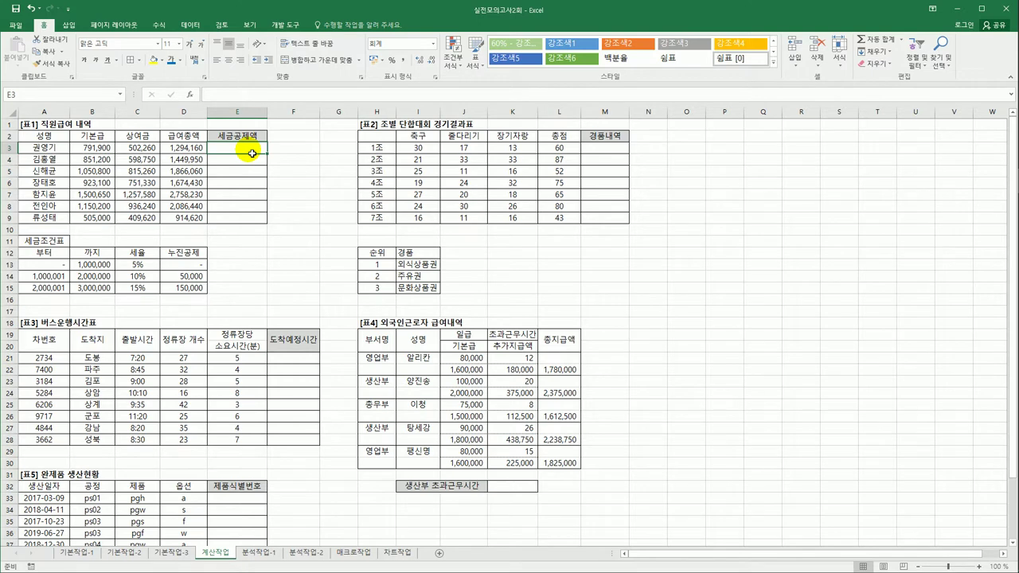
left_click(204, 150)
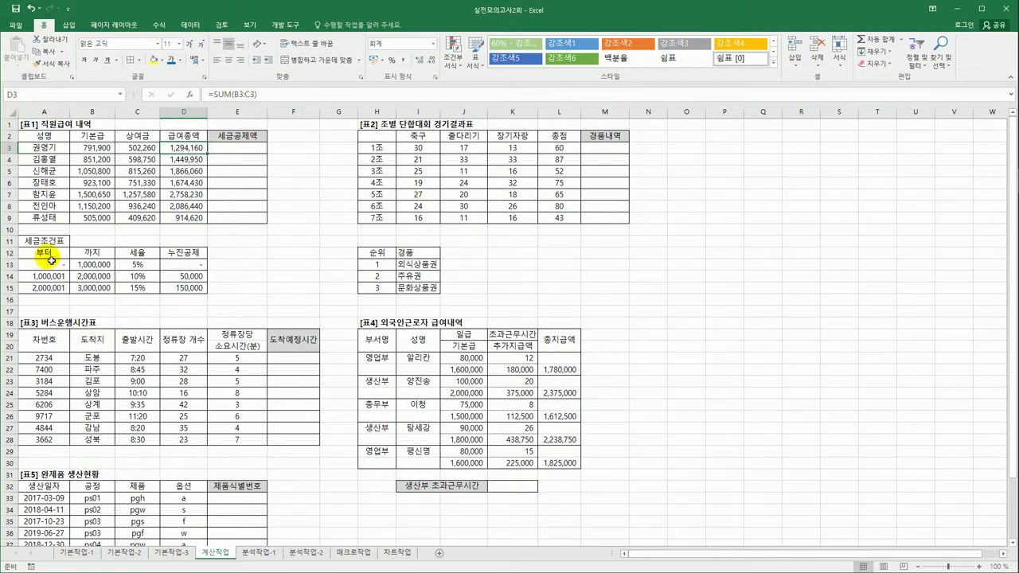
left_click_drag(48, 265, 201, 293)
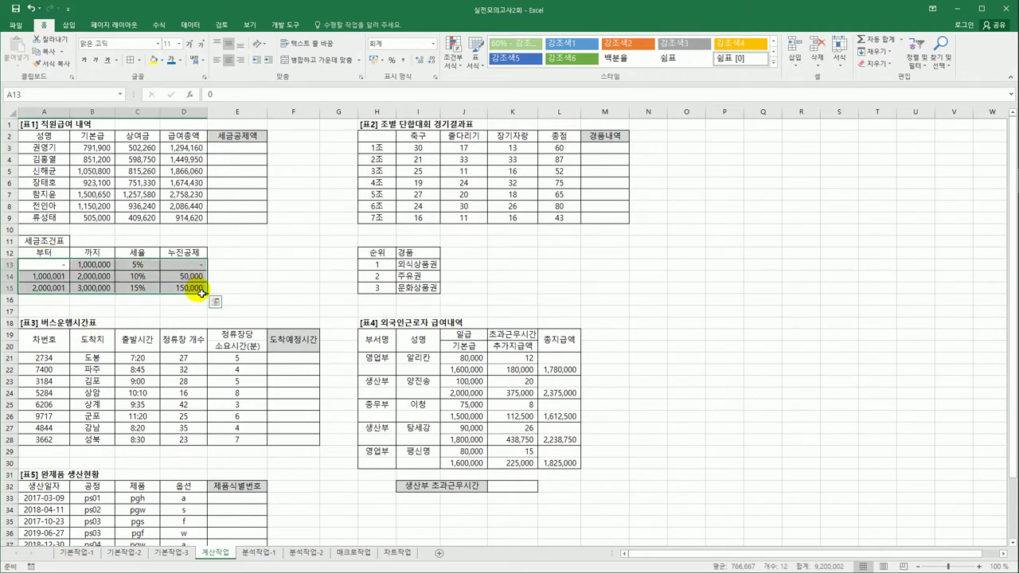
- In E3, begin a formula that multiplies D3 by a VLOOKUP with D3 as its lookup value
left_click(228, 153)
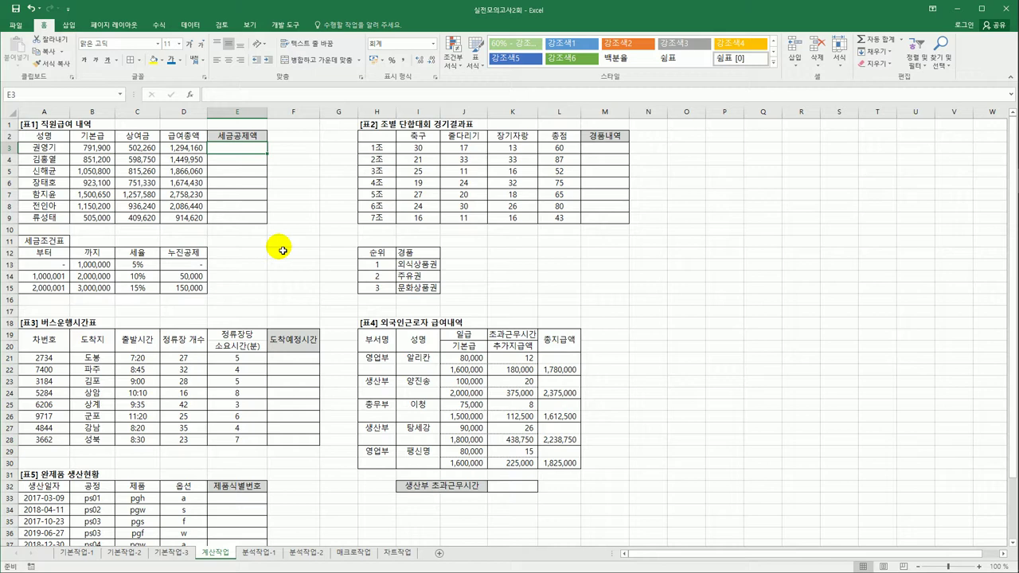
type("=")
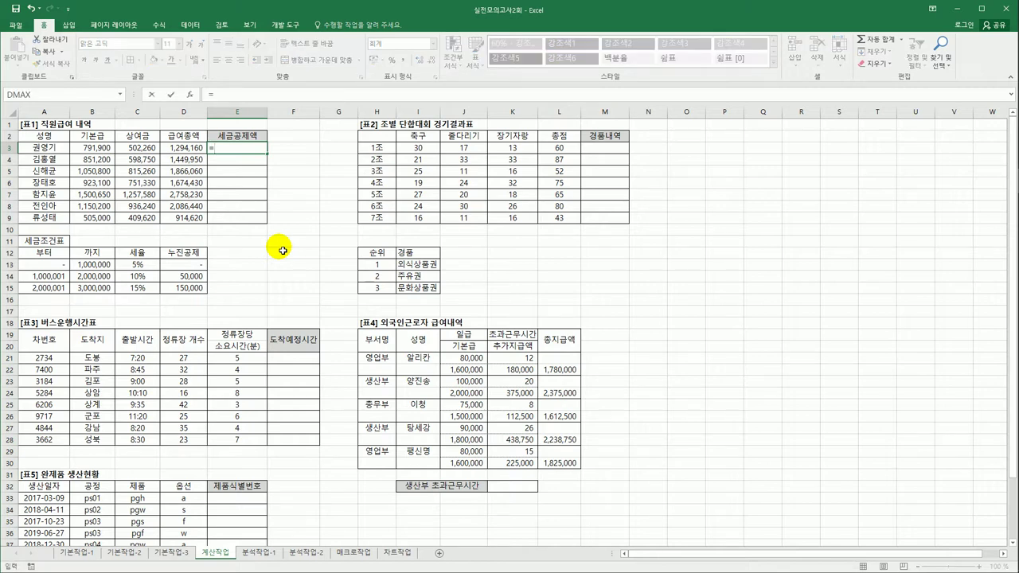
left_click(194, 150)
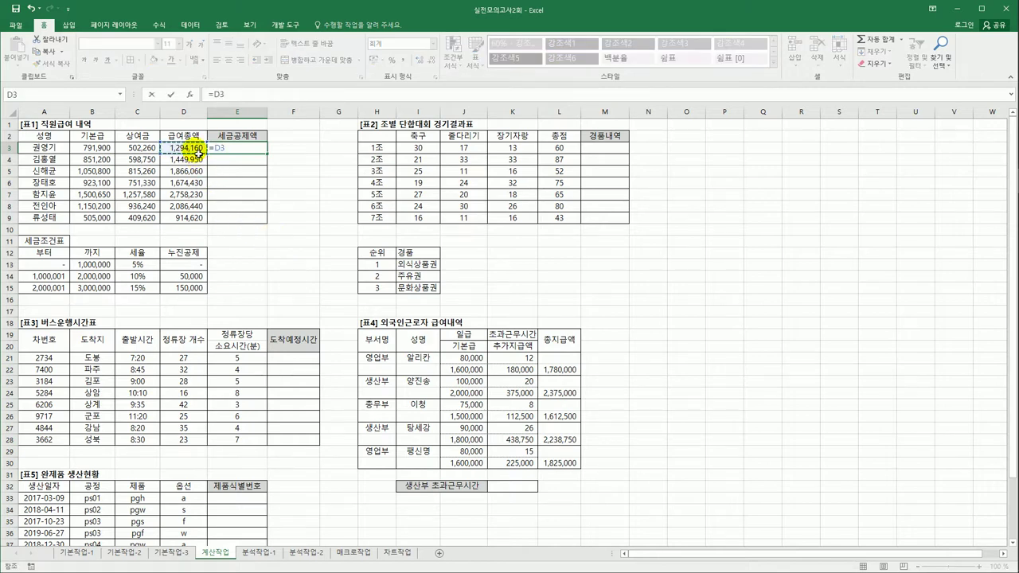
type("*")
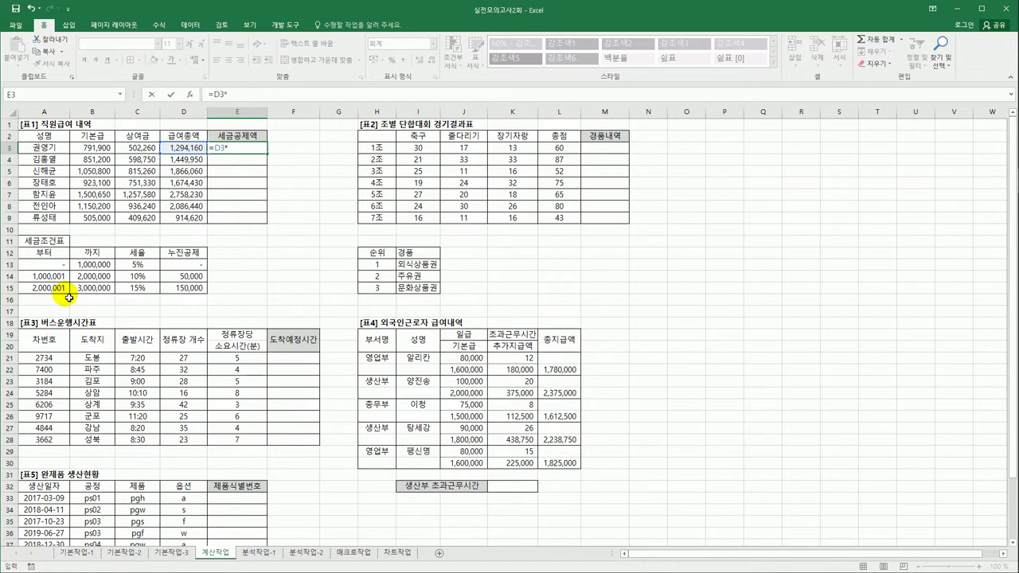
type("v")
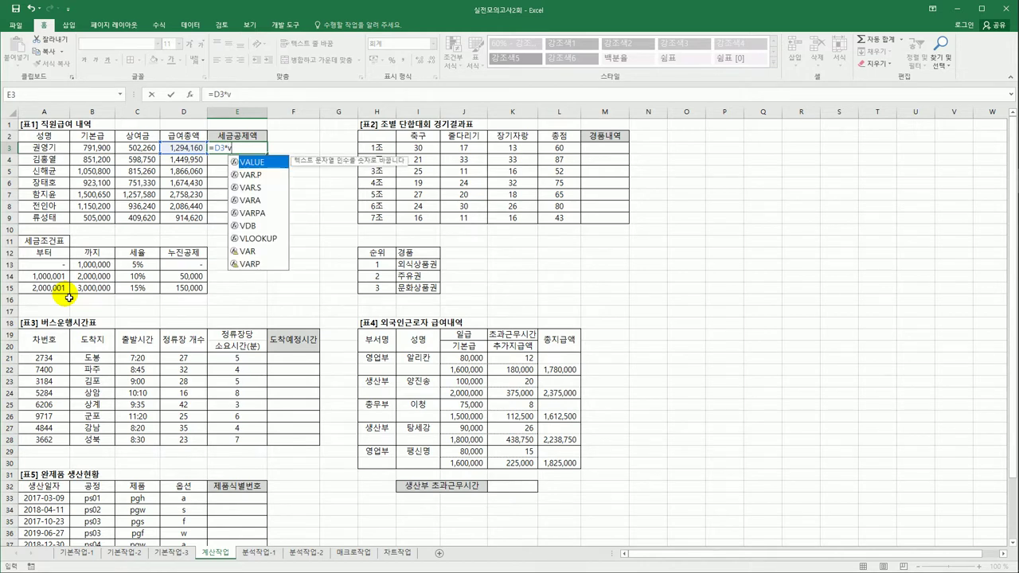
type("l")
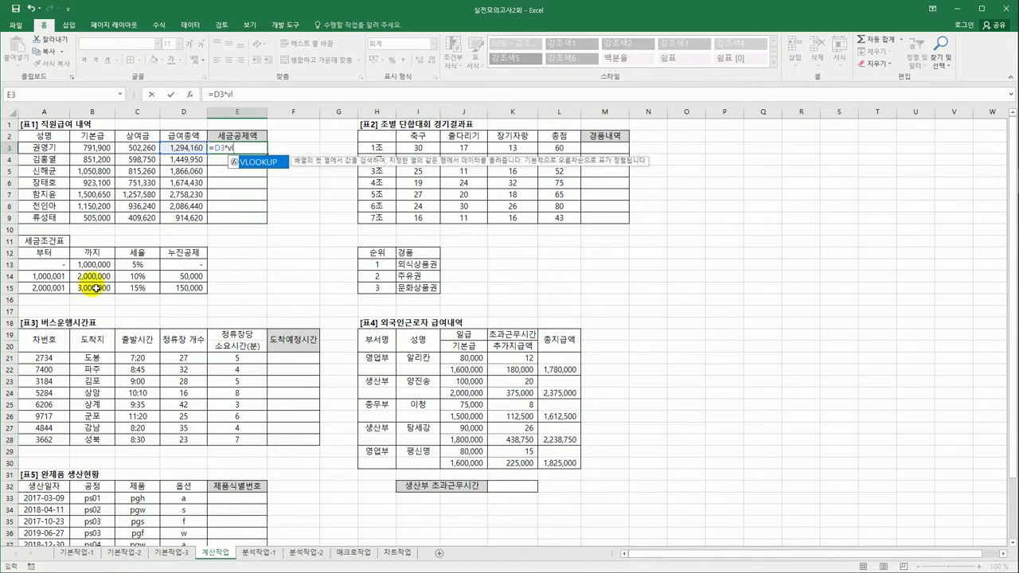
double_click(266, 162)
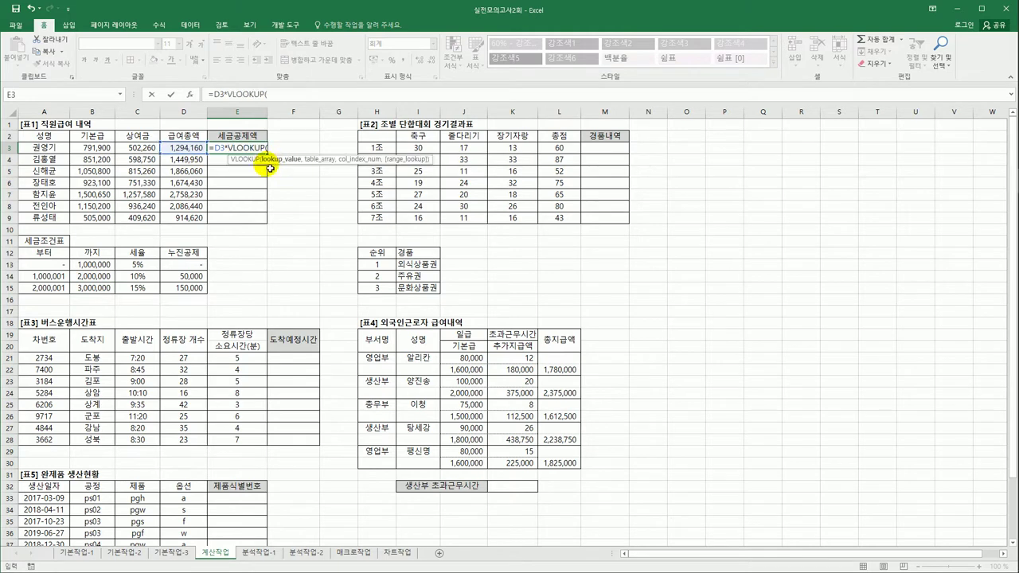
left_click(204, 153)
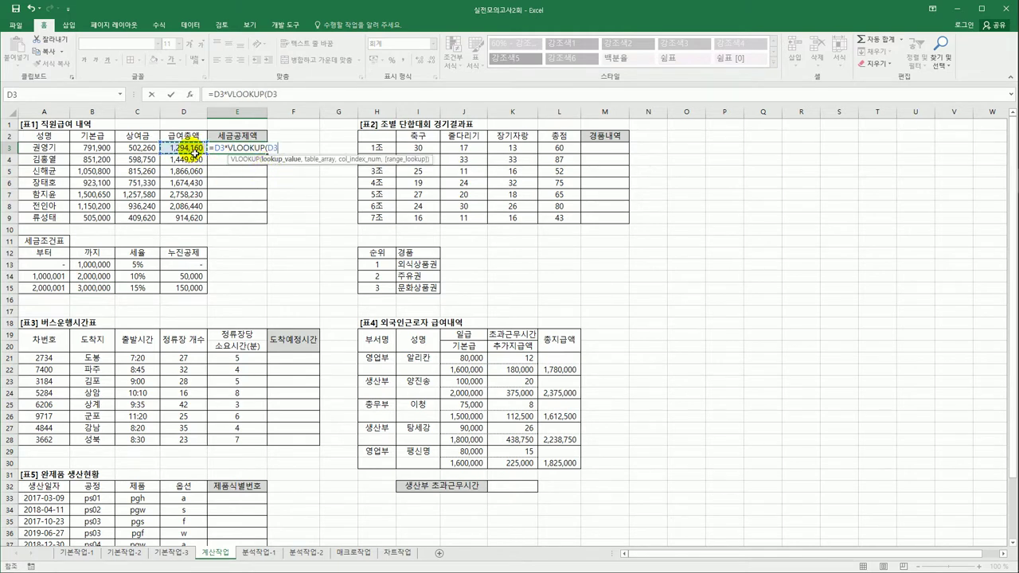
type(",")
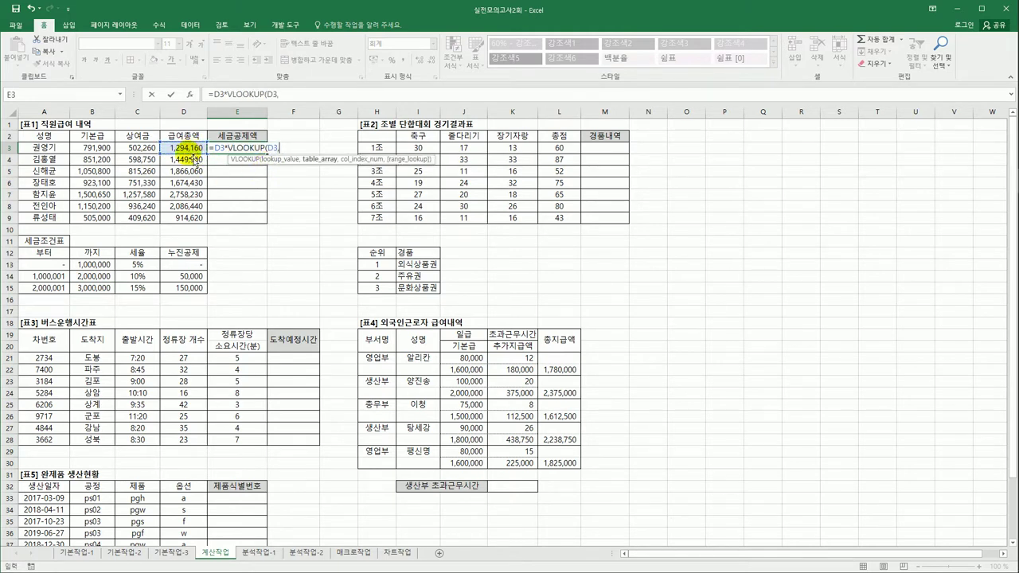
- Complete the VLOOKUP with the absolute table range $A$13:$D$15, column 3 and approximate match TRUE, and enter the formula
left_click_drag(62, 267, 183, 287)
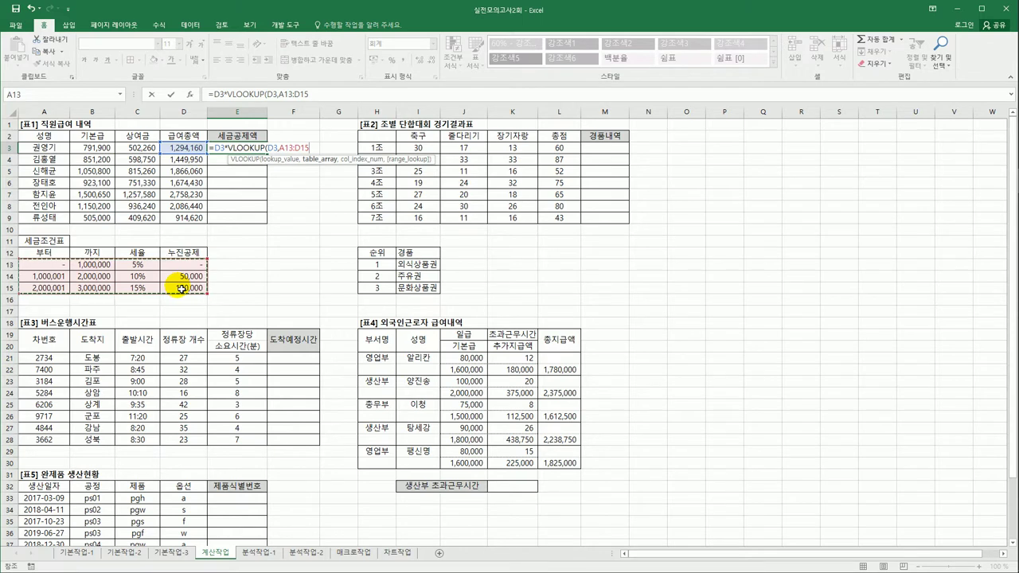
key("F4")
type(",")
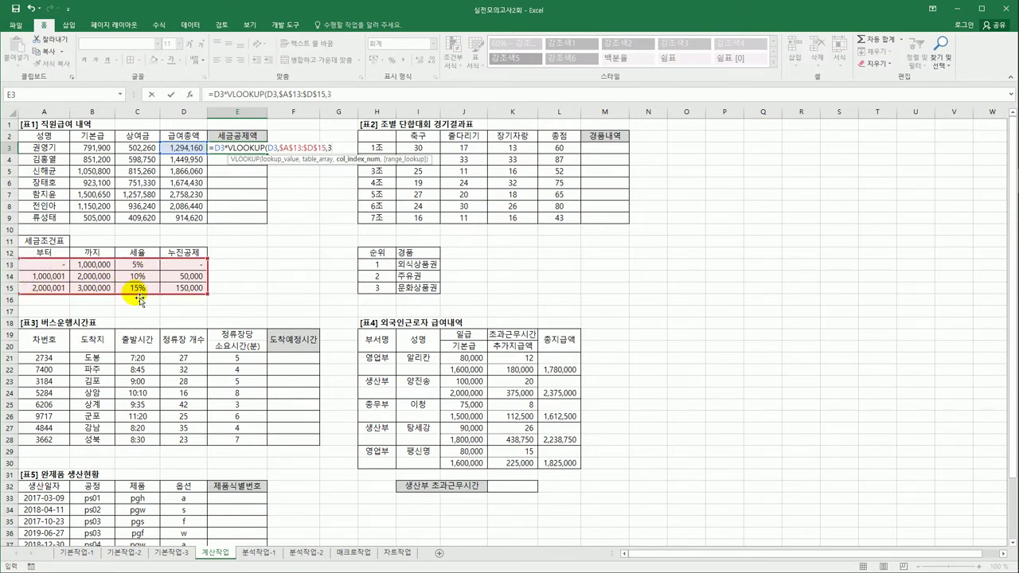
type("3,")
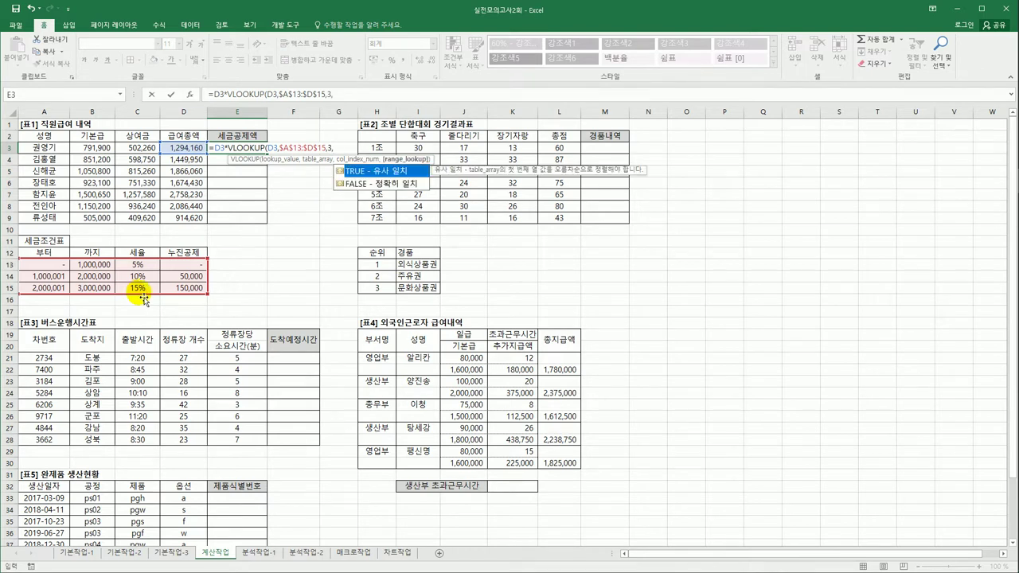
double_click(354, 172)
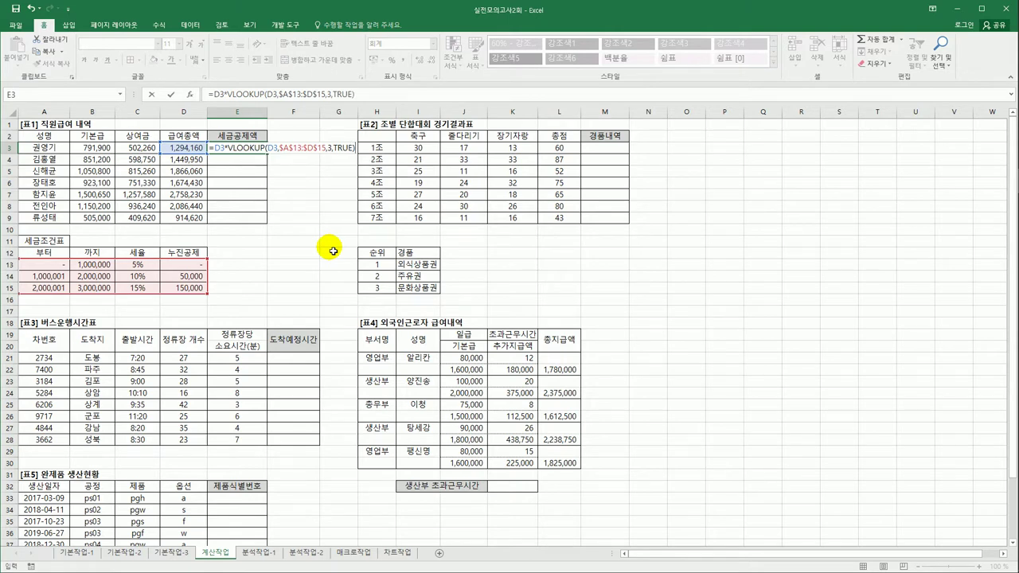
key("Return")
- Extend the E3 formula with a subtraction of a second VLOOKUP that looks up D3
key("Up")
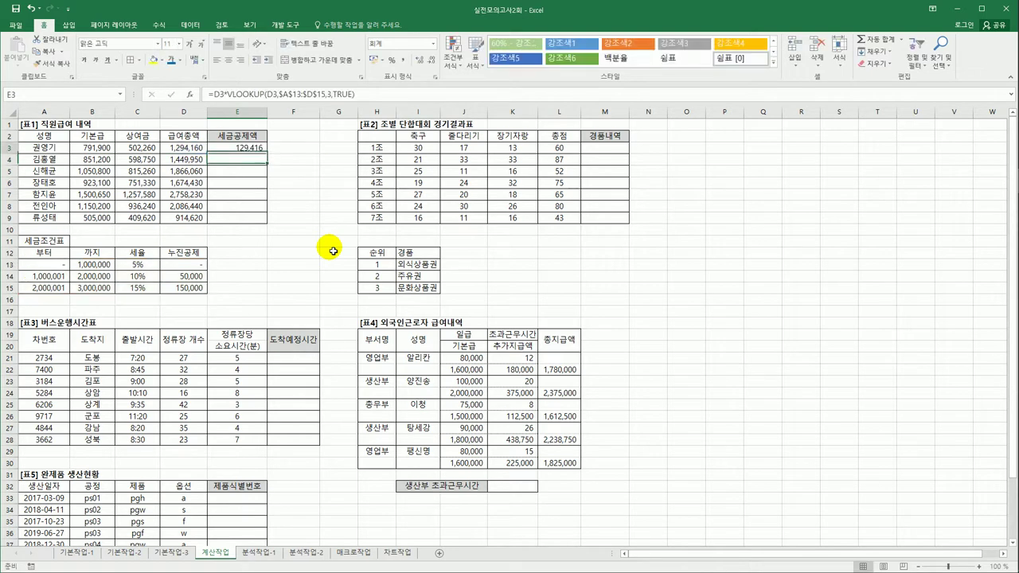
left_click(364, 96)
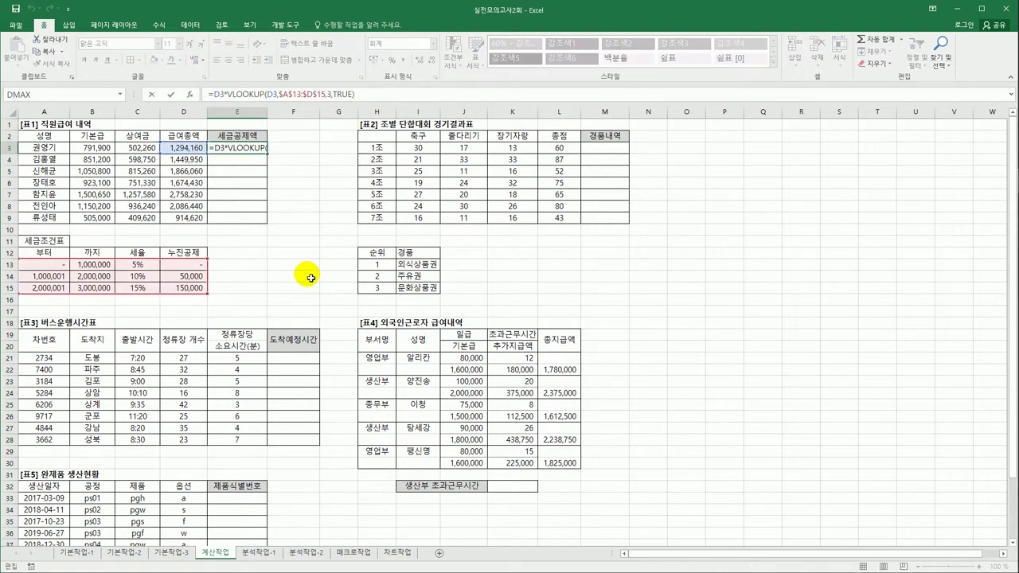
type("-")
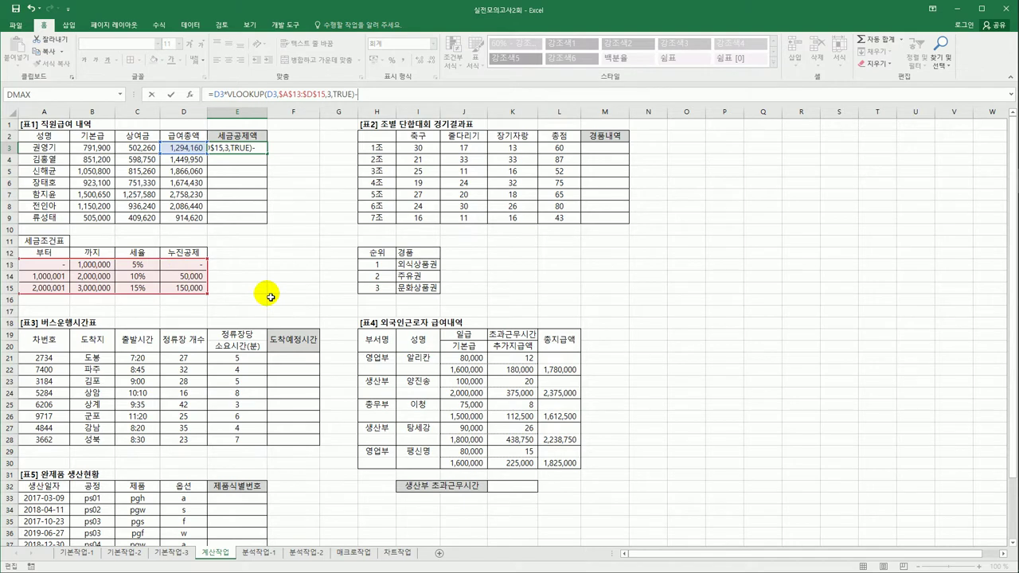
type("vl")
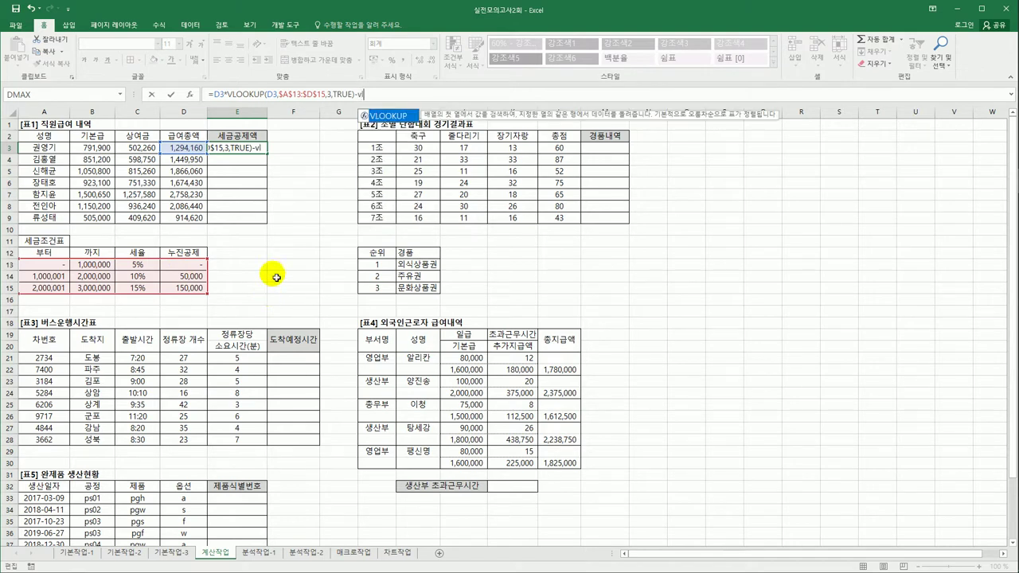
double_click(382, 115)
left_click(169, 148)
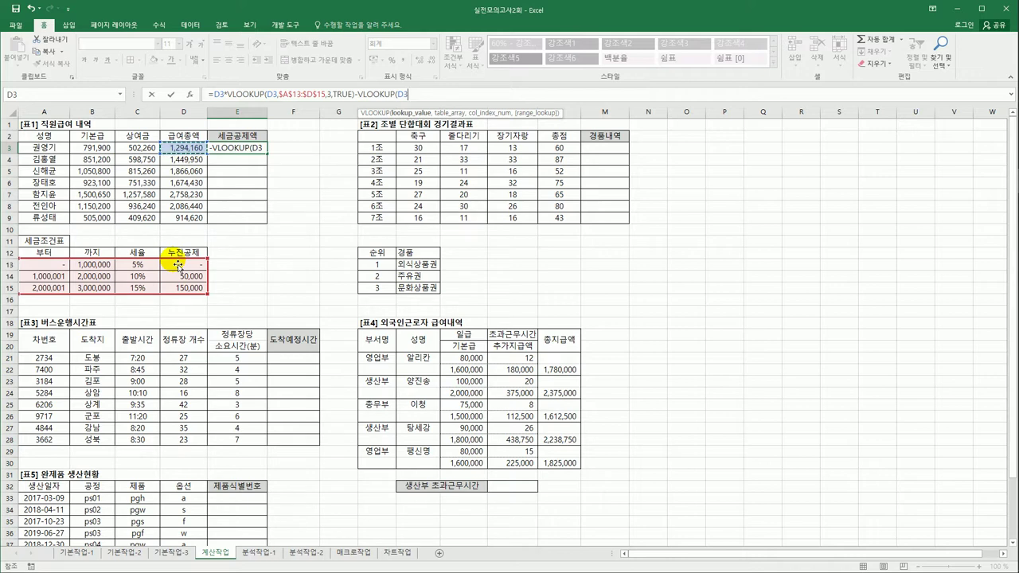
- Complete the second VLOOKUP with the absolute range $A$13:$D$15, column 4 and TRUE, and enter the formula
type(",")
left_click_drag(101, 269, 179, 289)
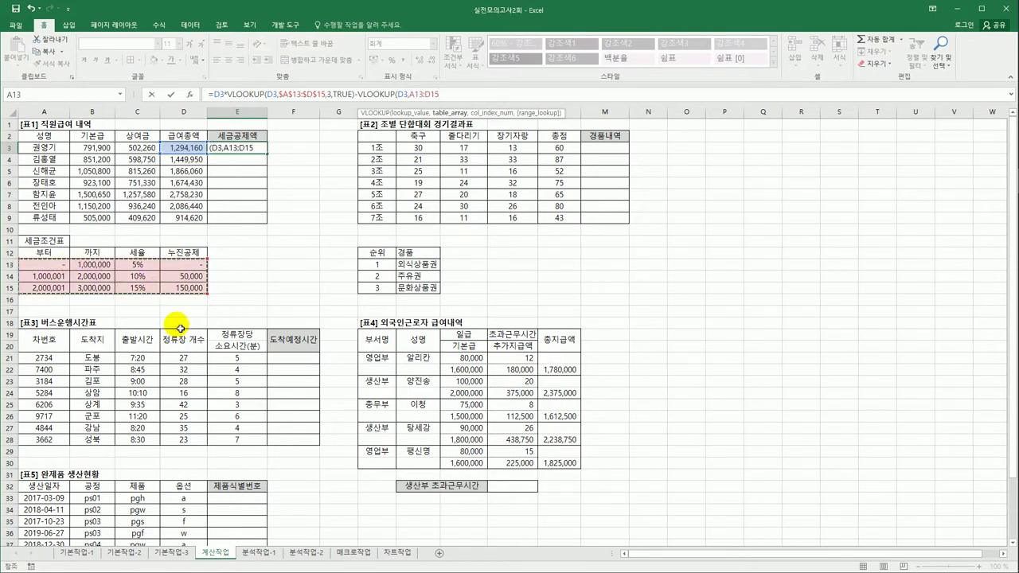
key("F4")
type(",")
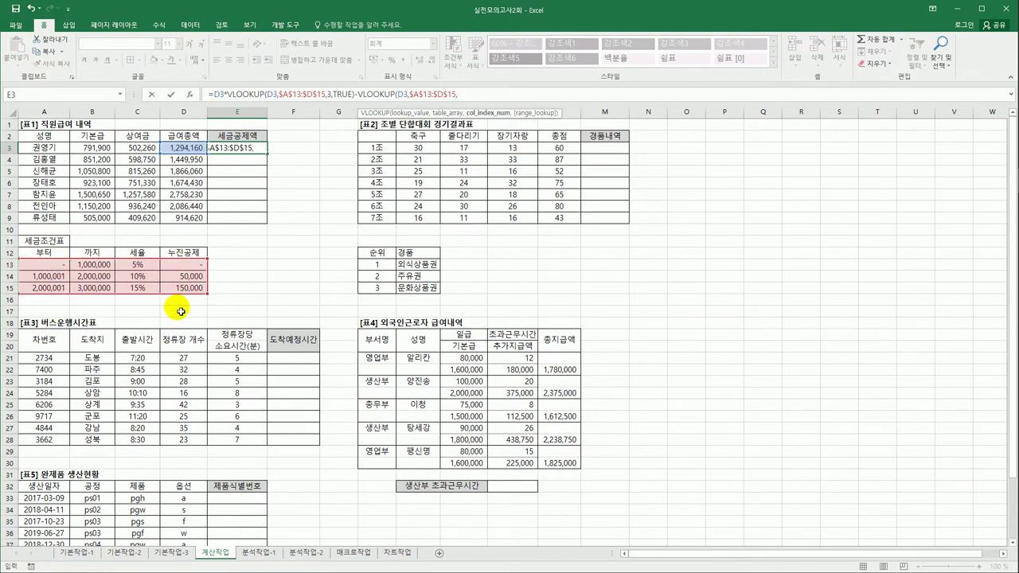
type("4,TRUE")
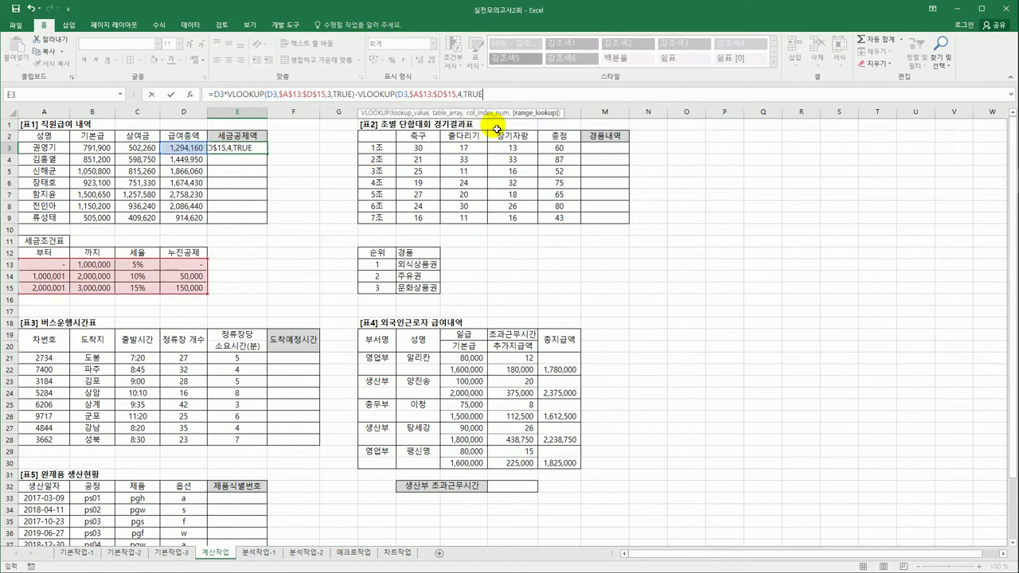
double_click(492, 127)
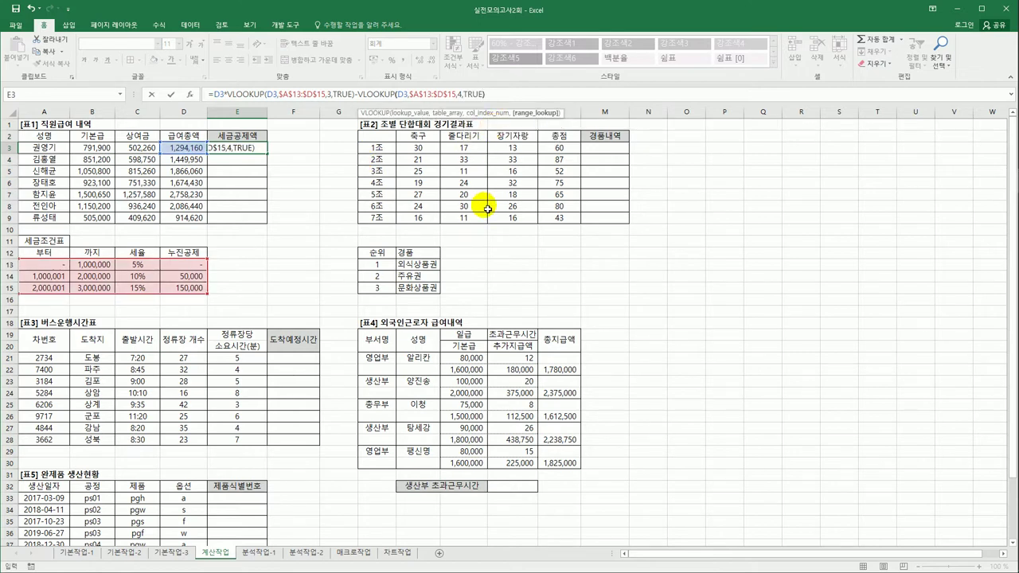
key("Return")
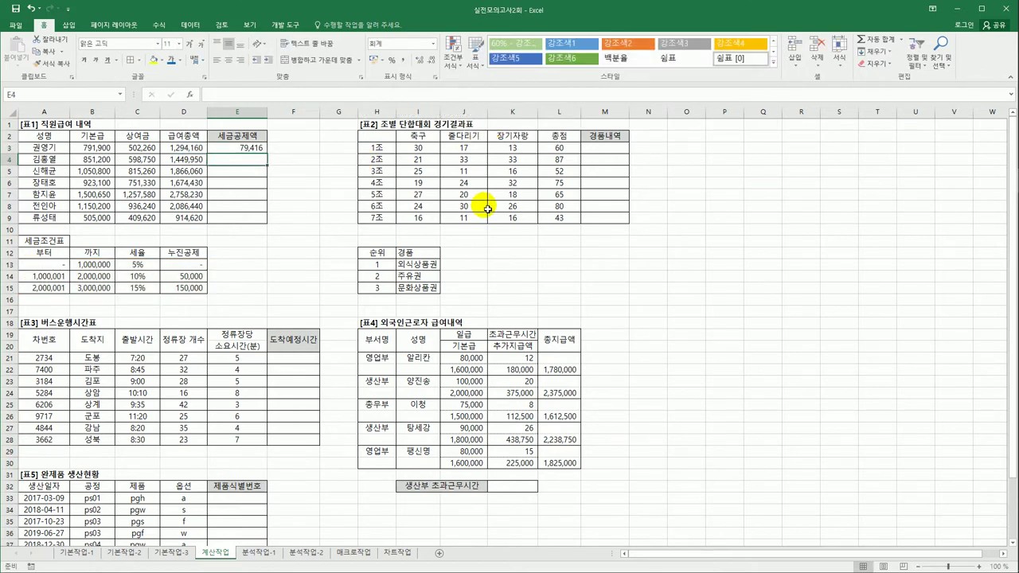
- Wrap the whole E3 formula in TRUNC with -1 as the number of digits, and fill it down to E9
left_click(258, 150)
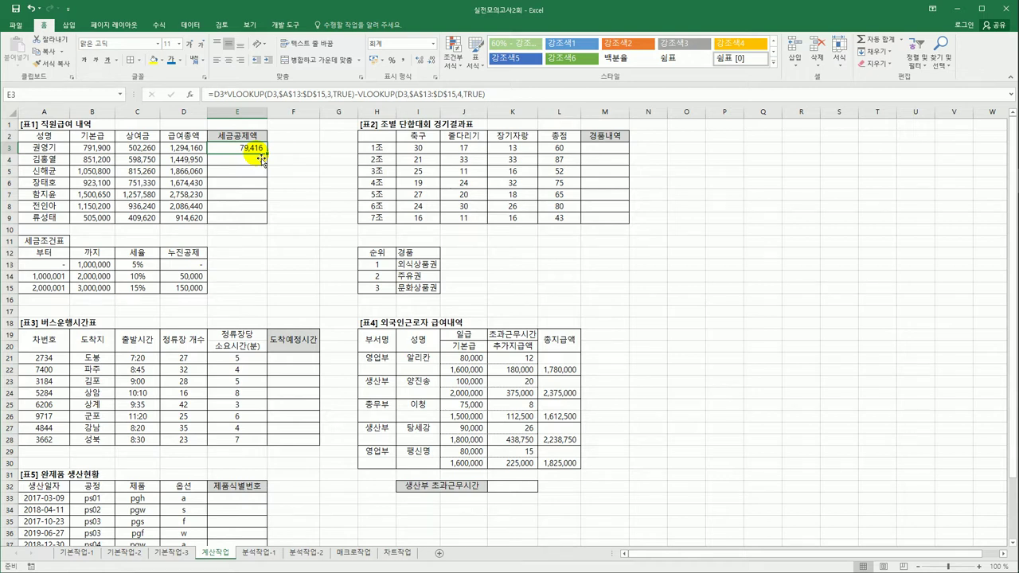
left_click(211, 94)
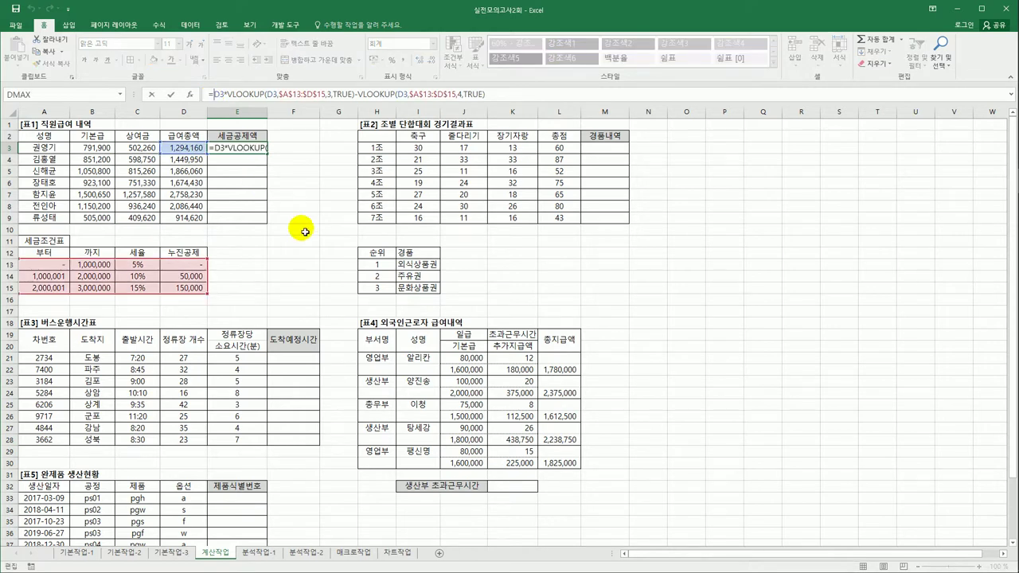
type("tr")
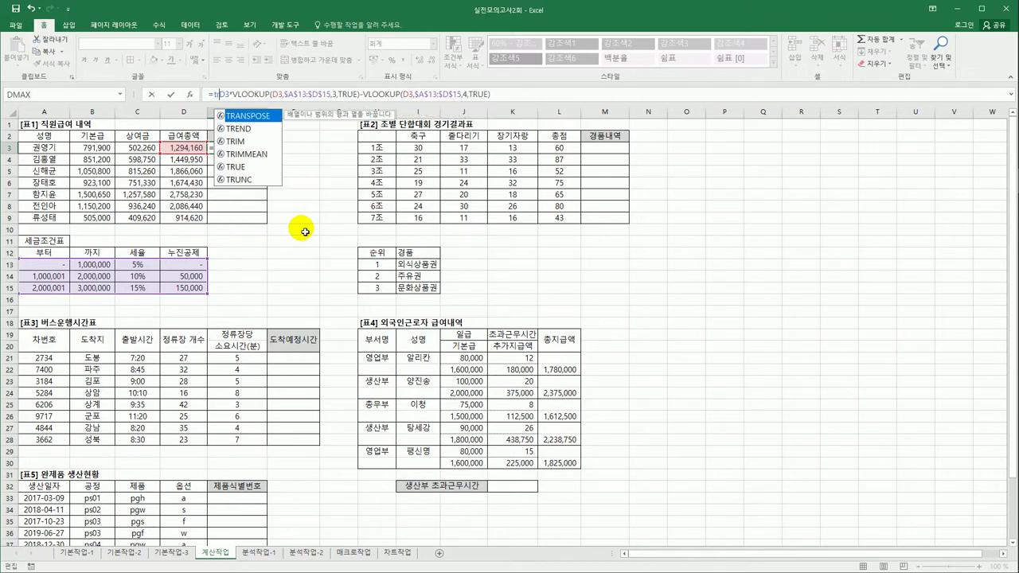
double_click(254, 179)
left_click(525, 95)
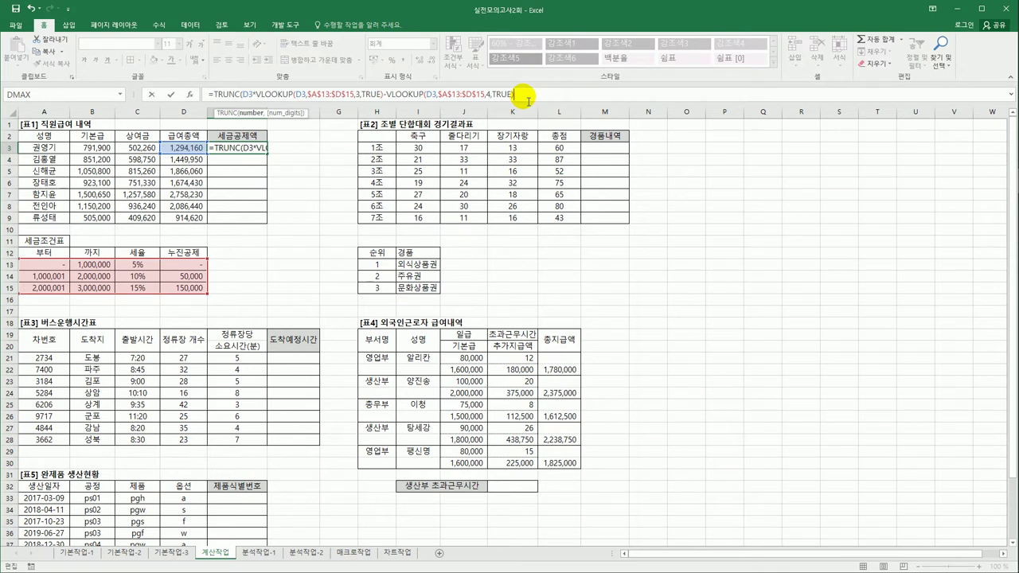
type(",")
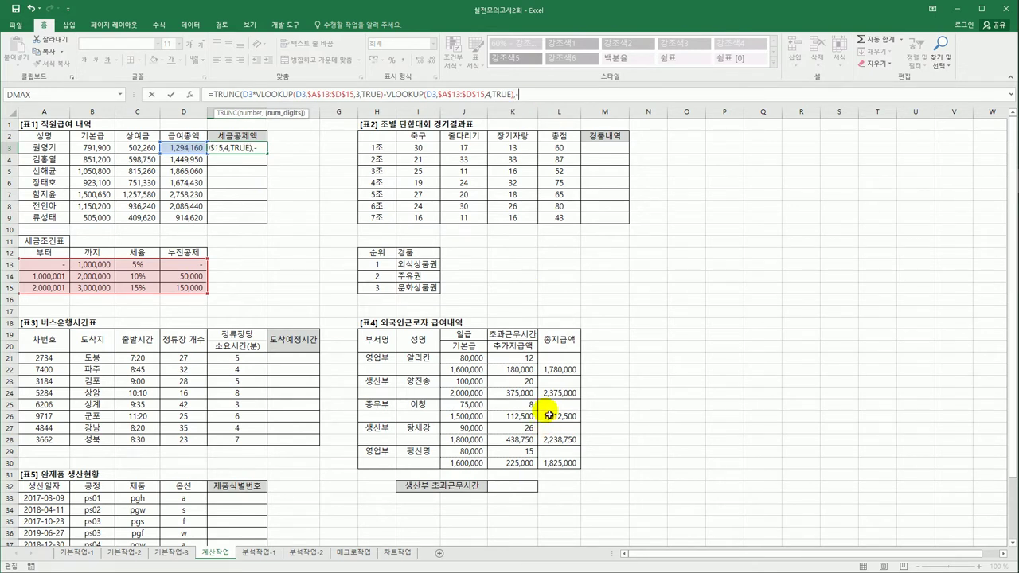
type("-1")
key("Return")
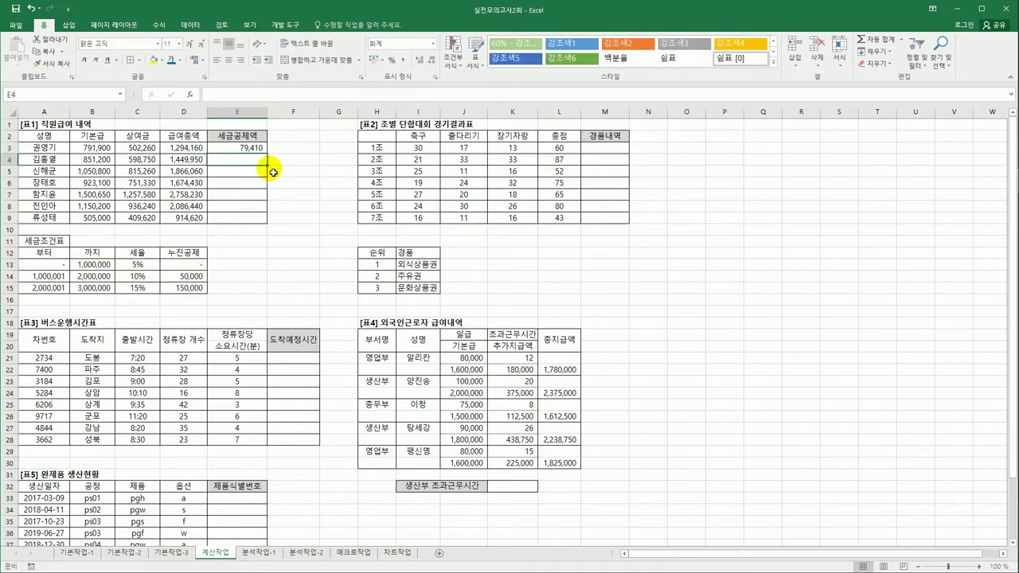
left_click(257, 148)
left_click_drag(270, 157, 266, 222)
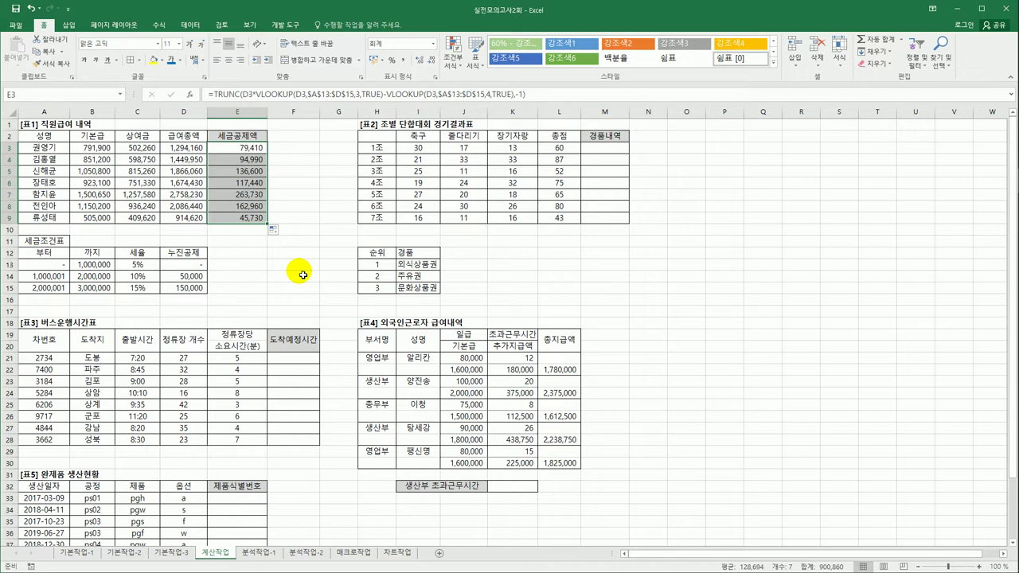
- Start a RANK.EQ formula in M3 of 표2 with the total score in L3 as the number to rank
left_click(613, 150)
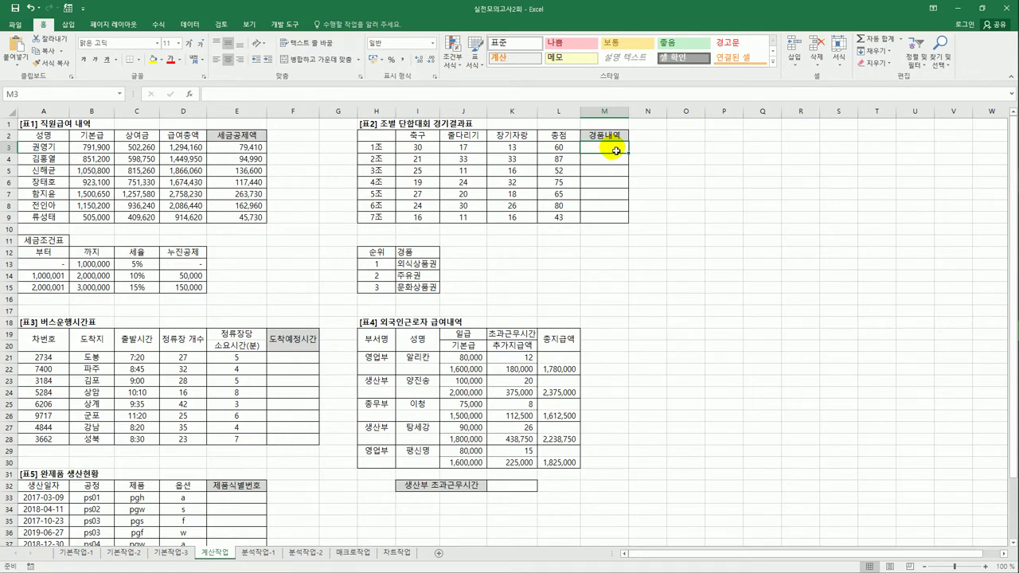
left_click(416, 264)
left_click(597, 151)
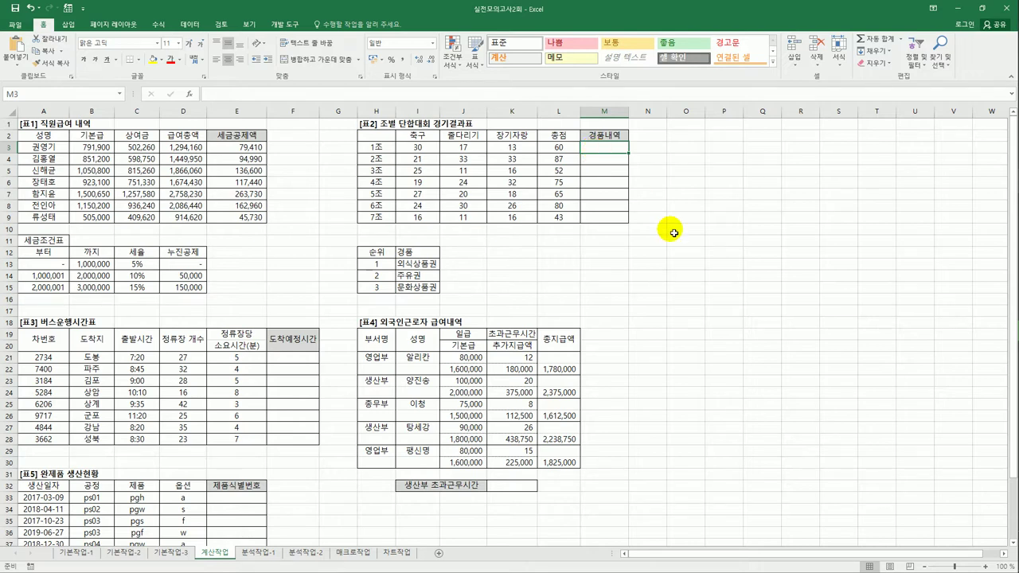
type("=r")
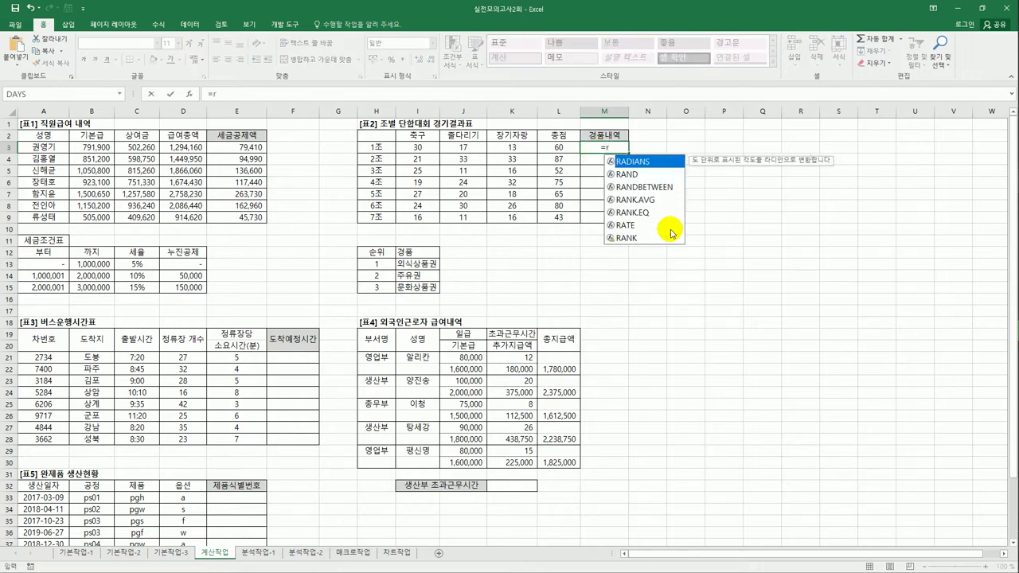
type("a")
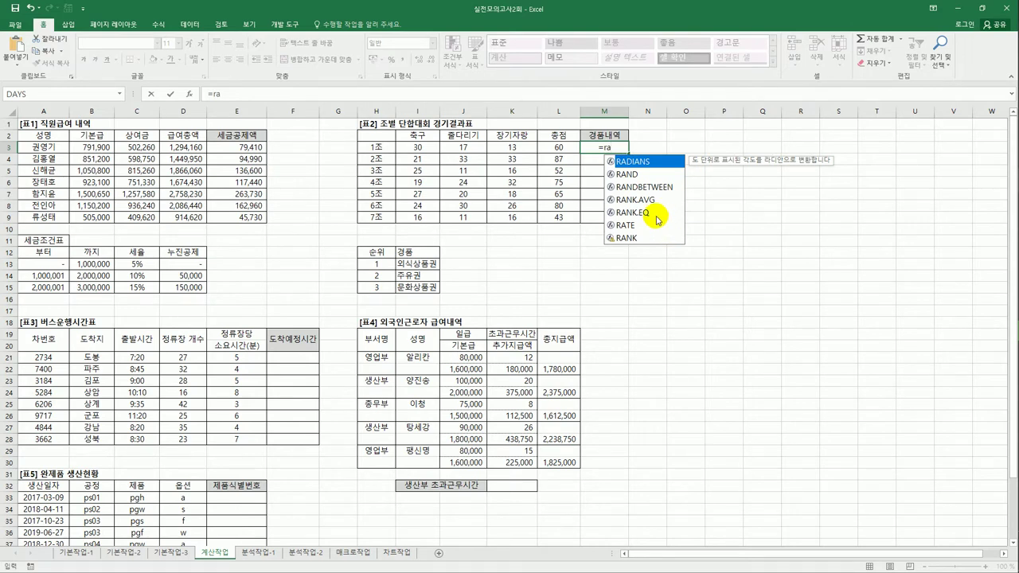
left_click(657, 216)
double_click(656, 215)
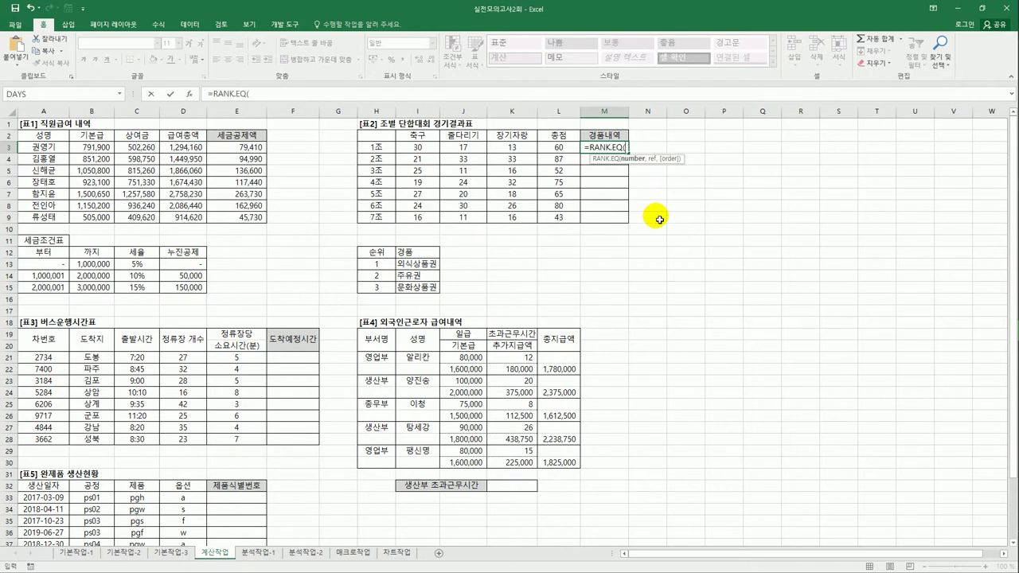
left_click(559, 148)
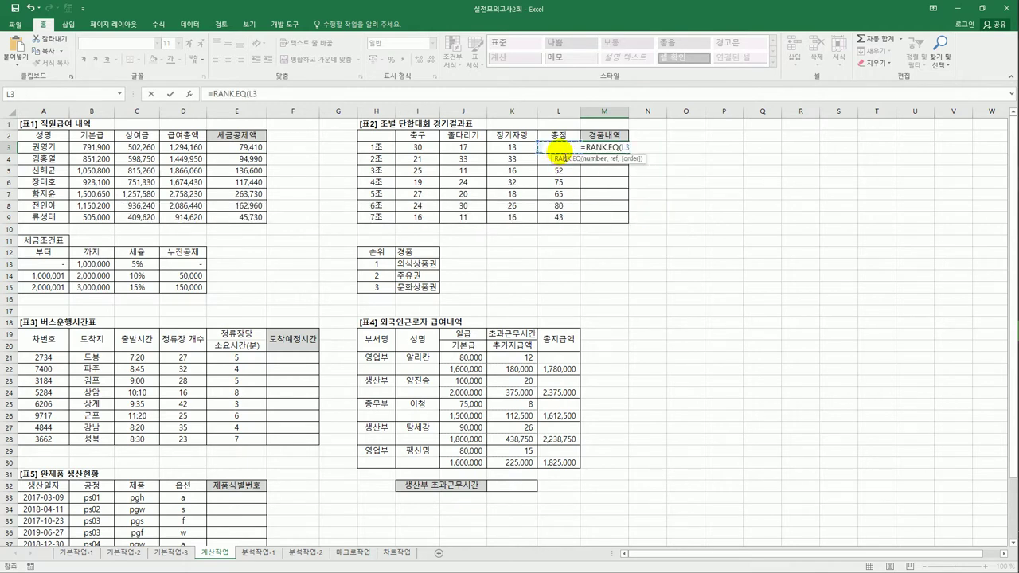
type(",")
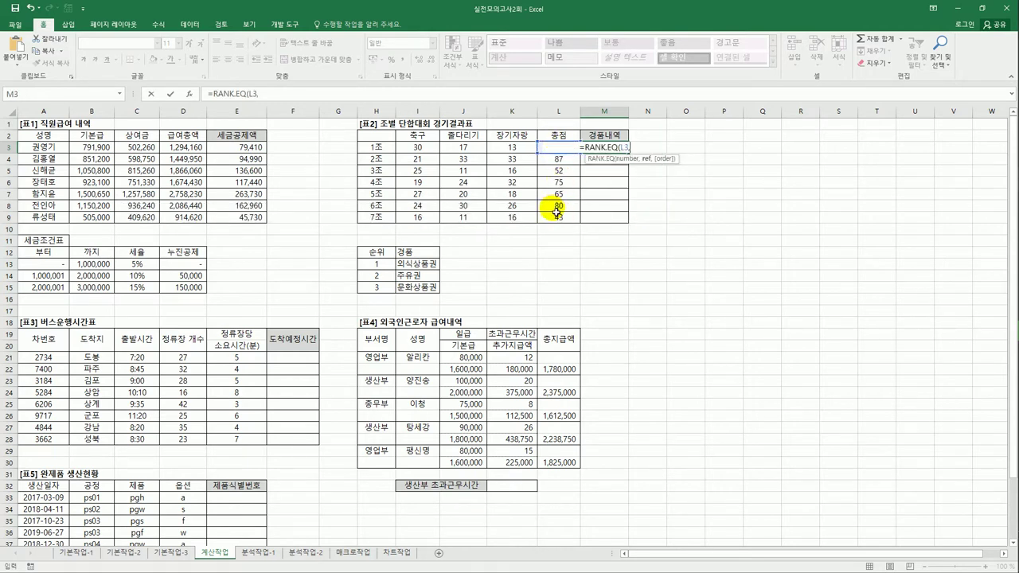
- Complete RANK.EQ with the absolute range $L$3:$L$9 and descending order 0, enter it, and fill it down to M9
left_click_drag(557, 217, 554, 145)
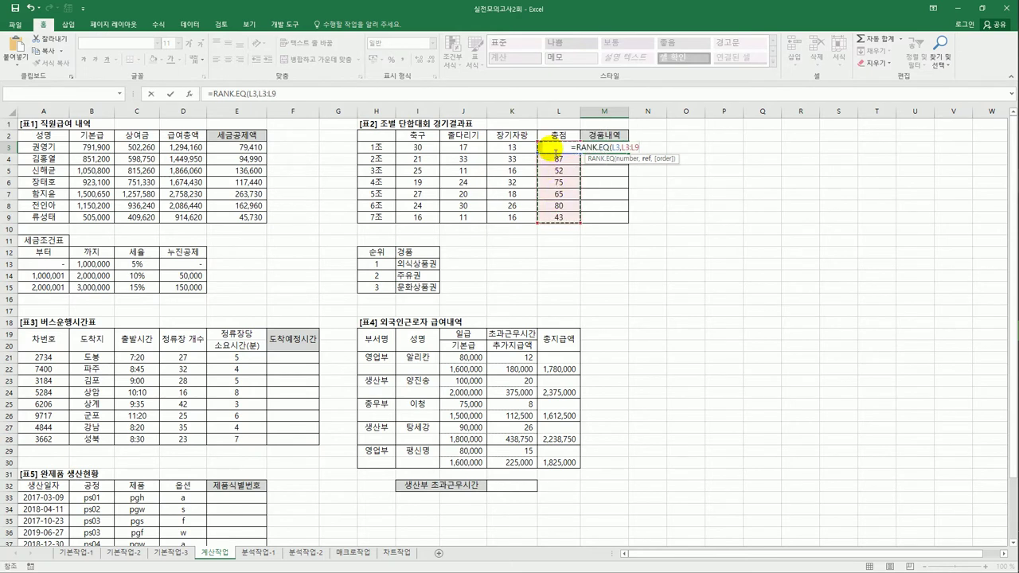
key("F4")
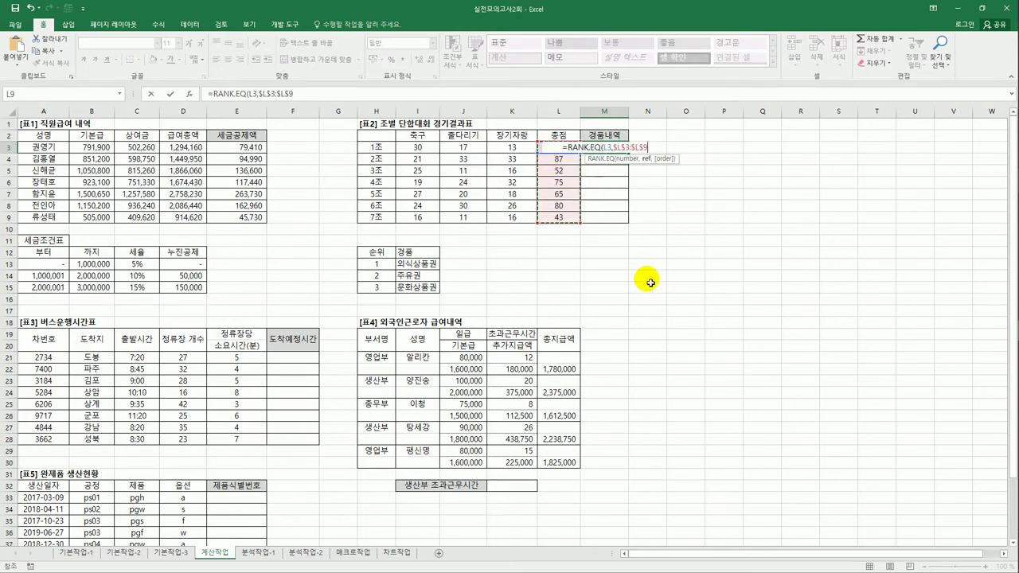
type(",")
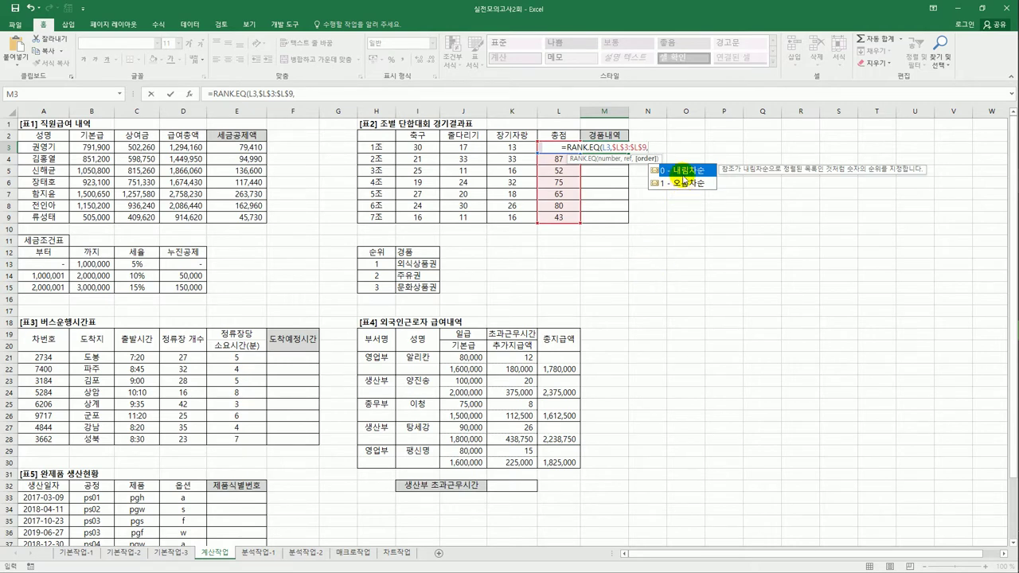
double_click(683, 173)
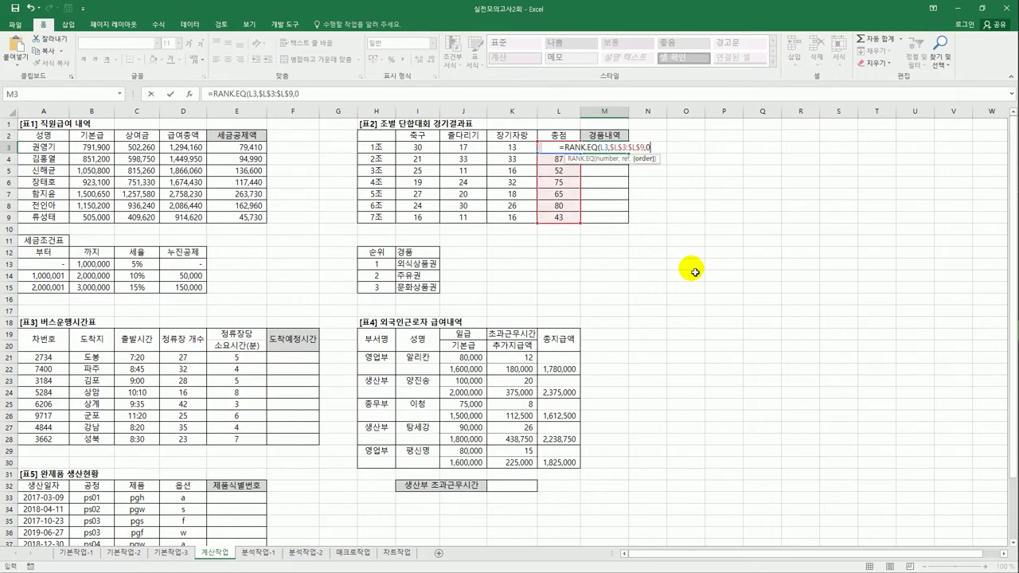
type(")")
key("Return")
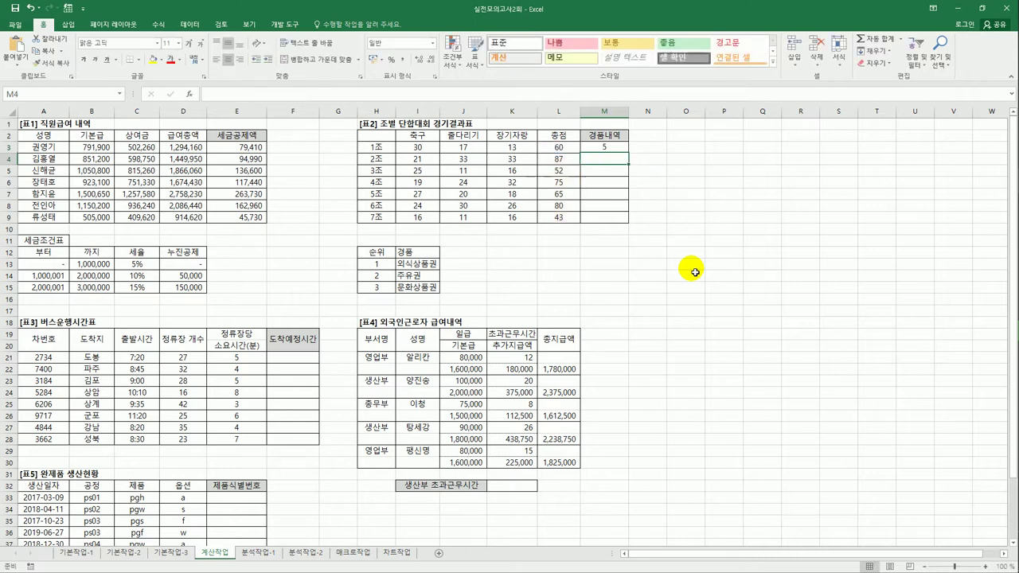
left_click(619, 145)
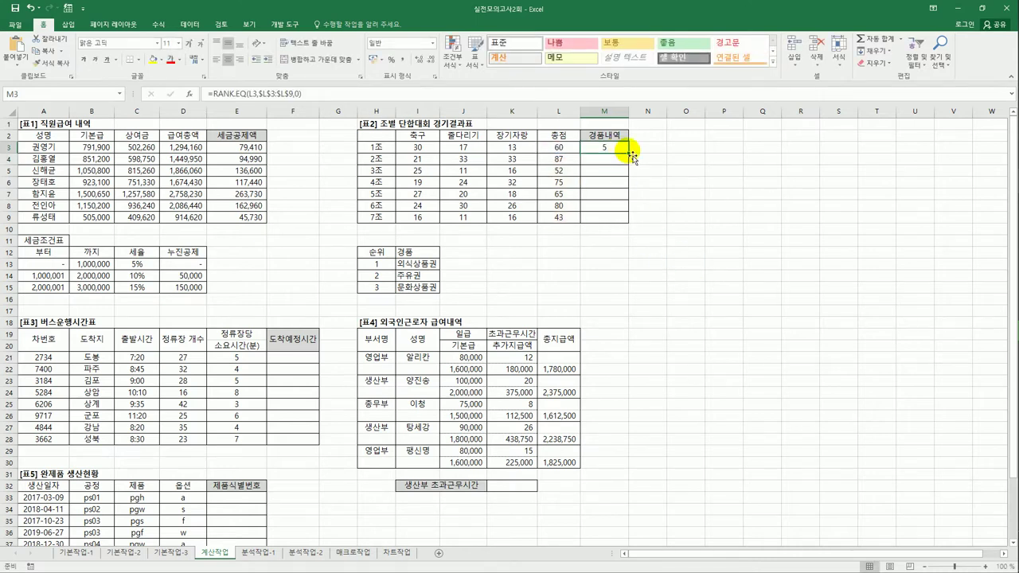
left_click_drag(628, 153, 618, 221)
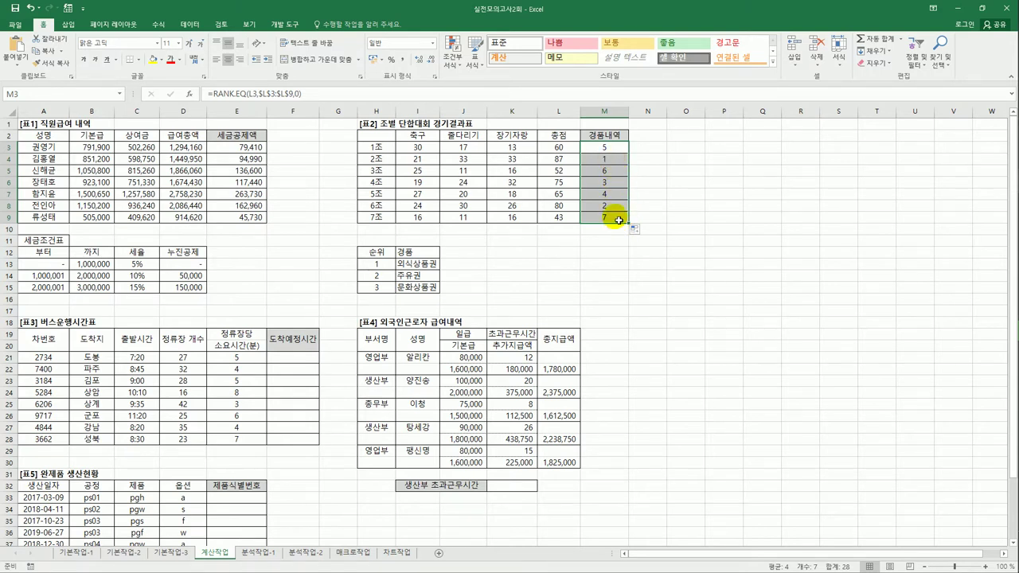
- Wrap the M3 rank formula in CHOOSE as the index number, with the absolute reference $I$13 as the first value
left_click(619, 152)
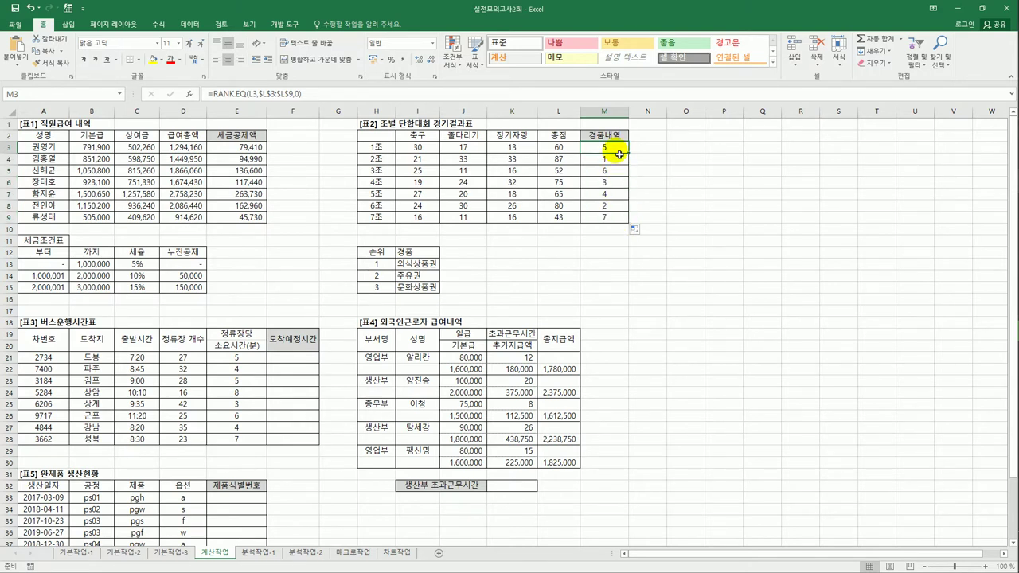
left_click(215, 97)
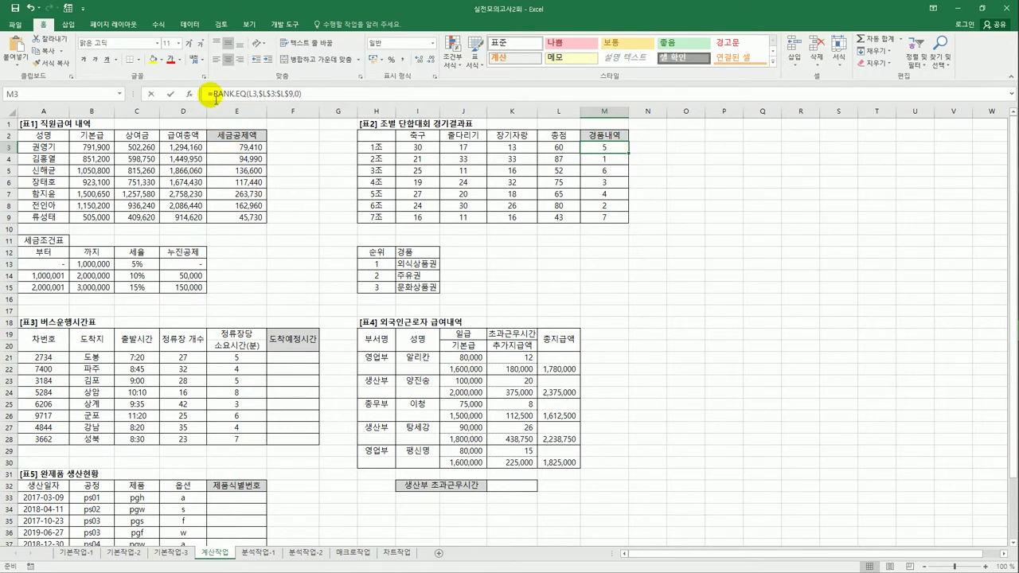
type("ch")
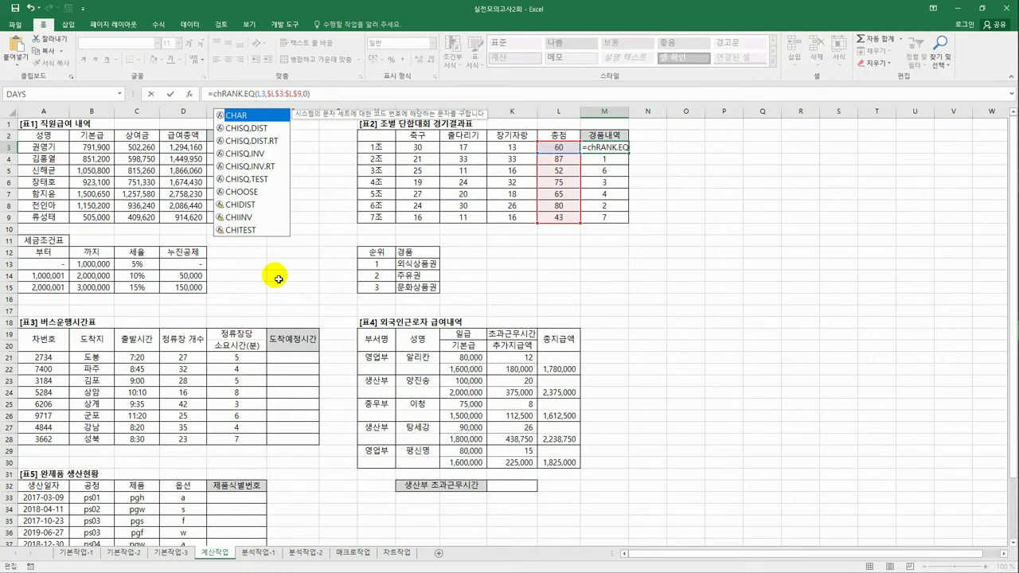
double_click(257, 192)
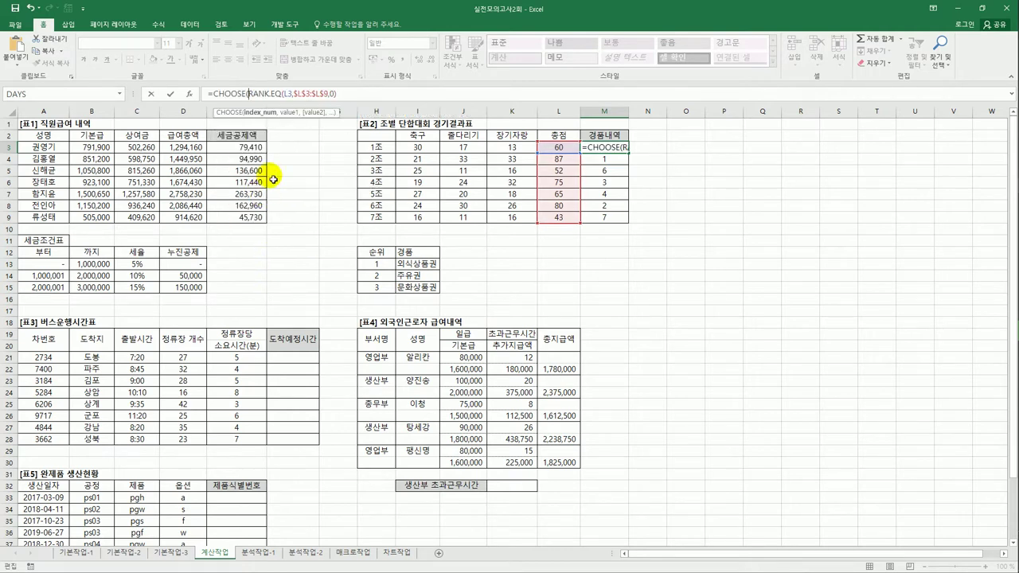
left_click(348, 97)
type(",0)")
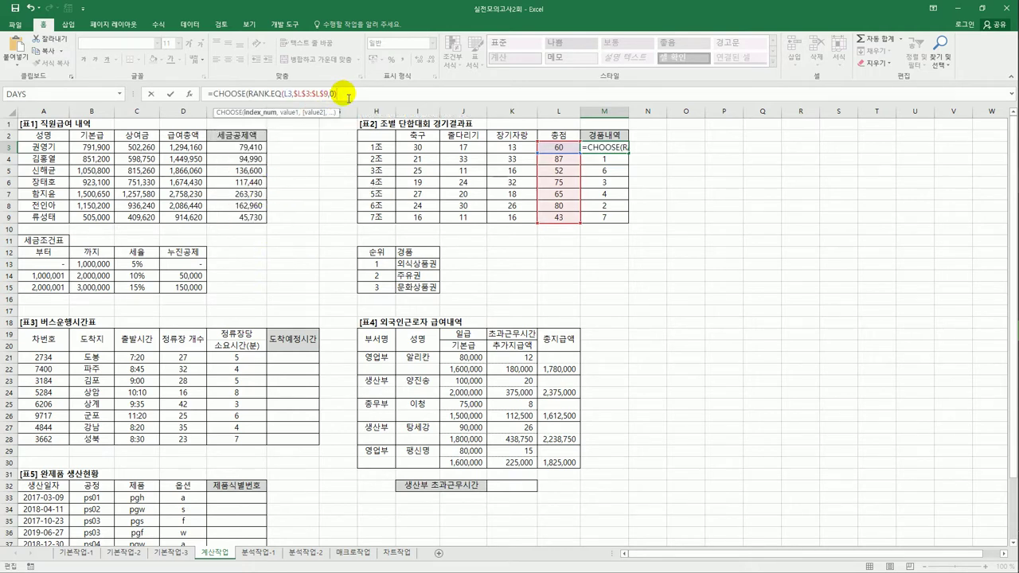
type(",")
left_click(404, 265)
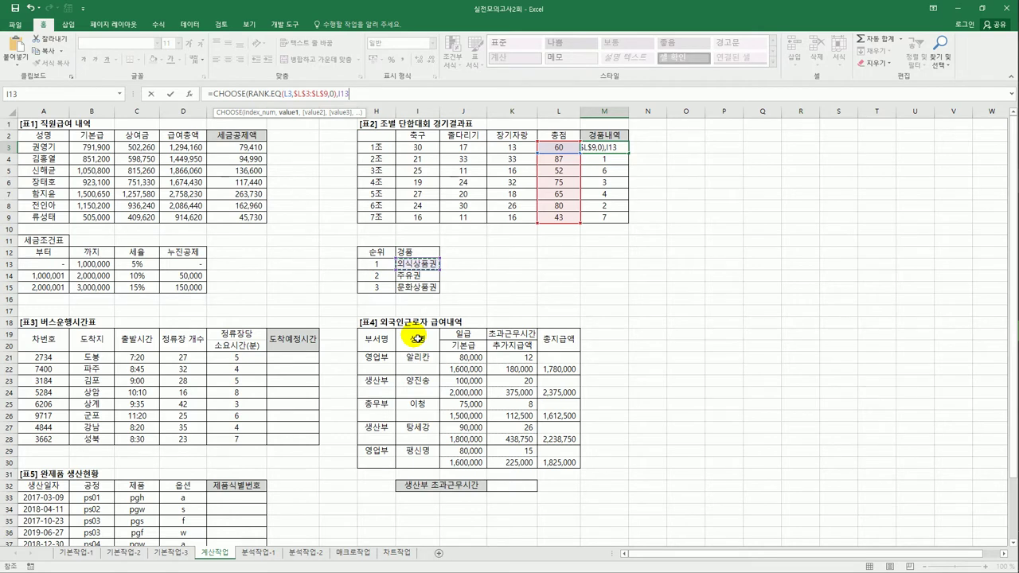
key("F4")
type(",")
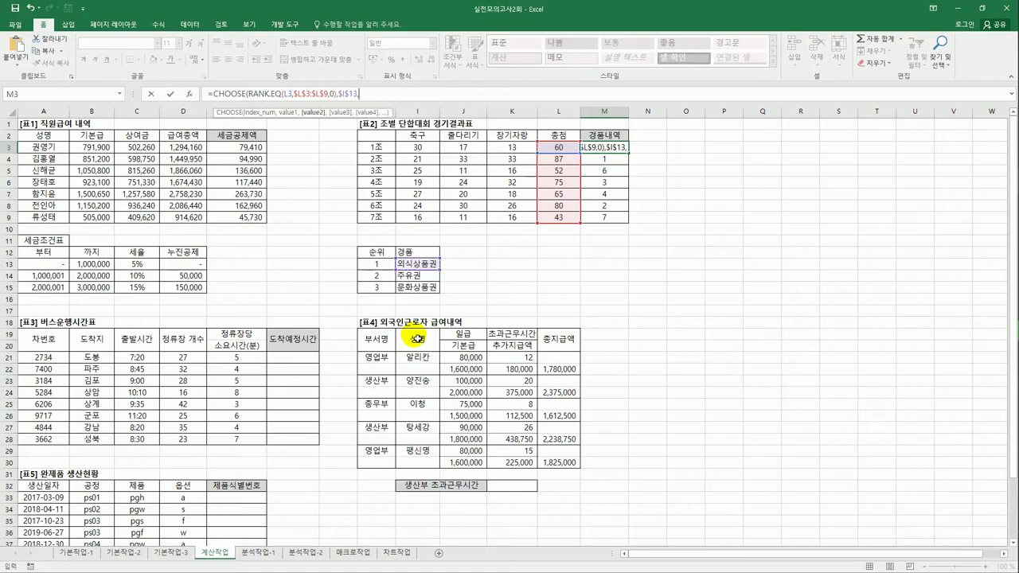
- Add the absolute references $I$14 and $I$15 as the second and third CHOOSE values
left_click(410, 276)
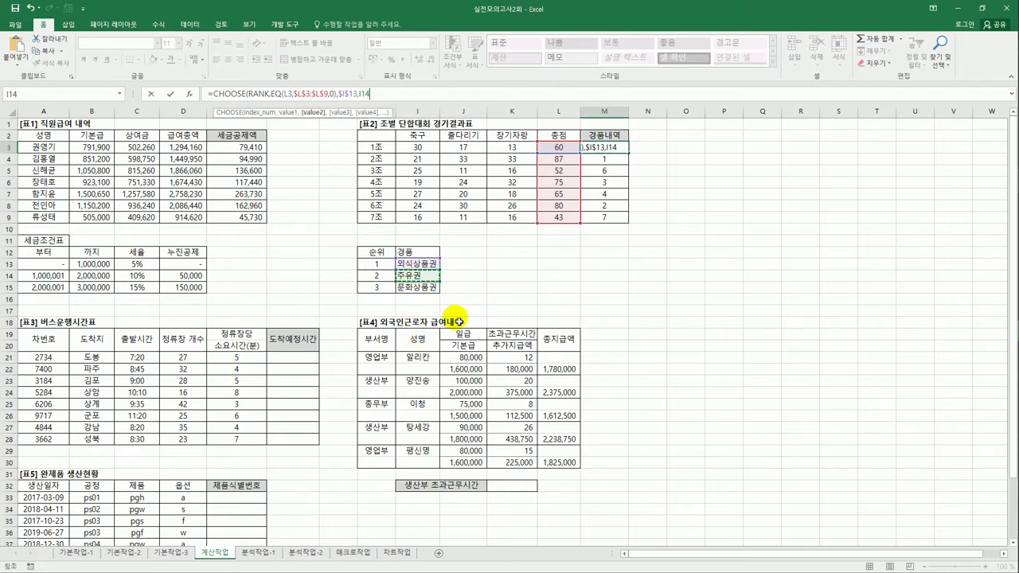
key("F4")
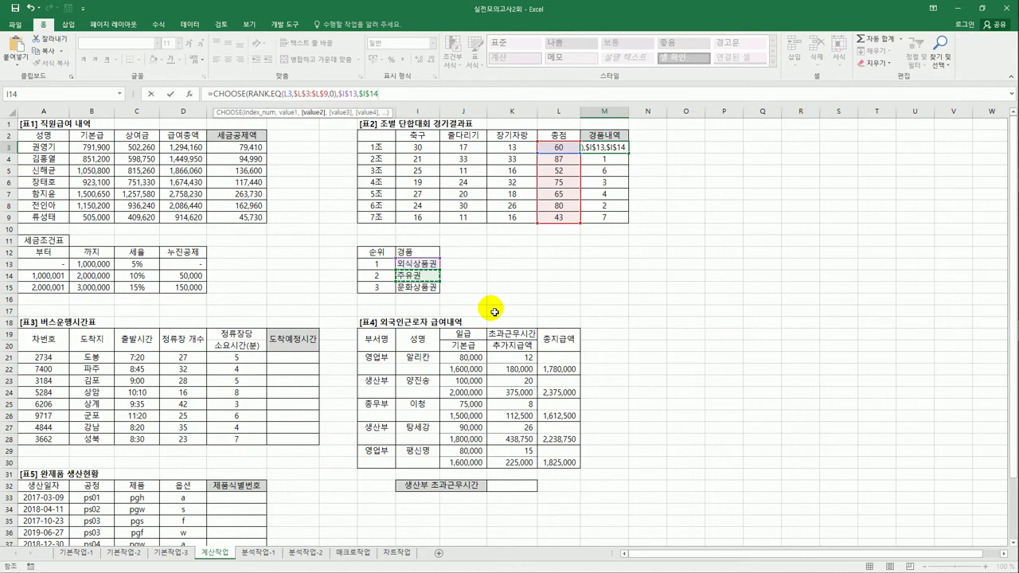
type(",")
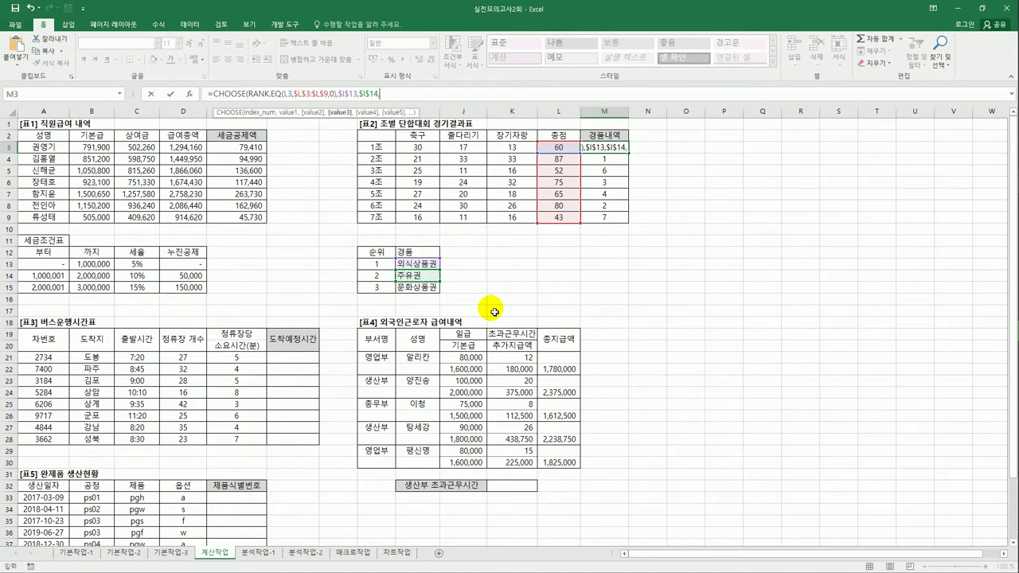
left_click(412, 293)
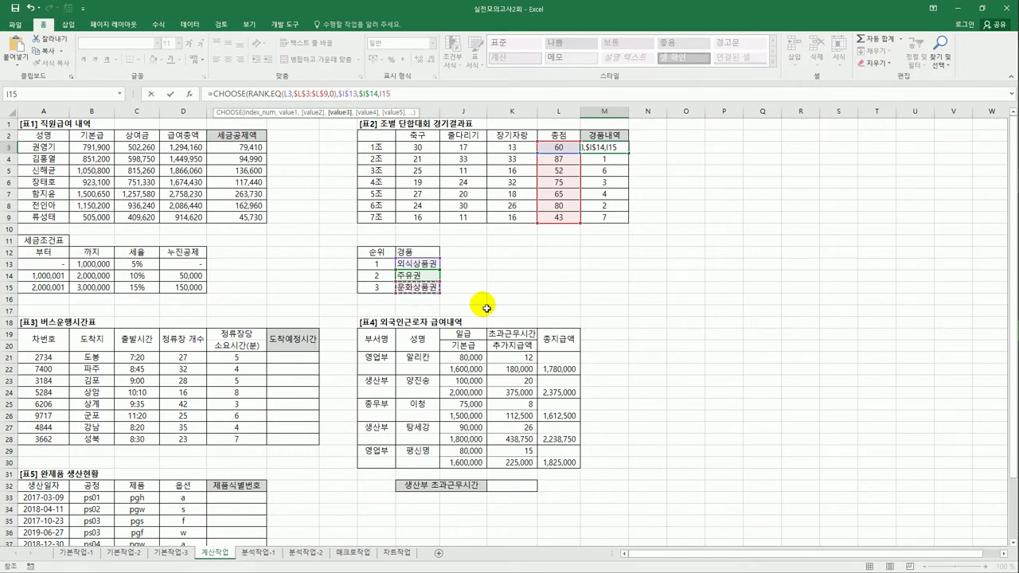
key("F4")
type(",")
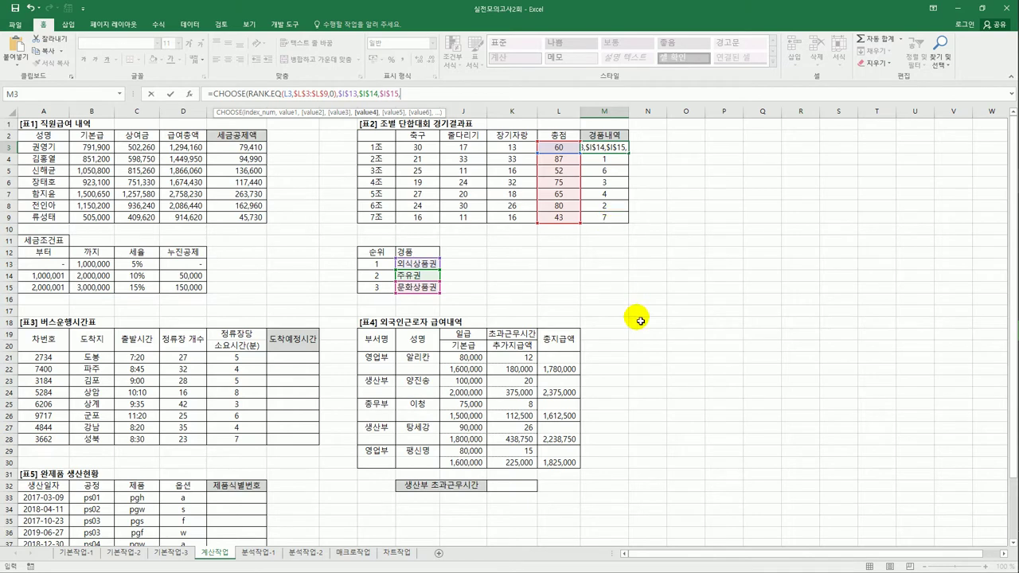
- Finish the CHOOSE formula with four empty-string values for ranks 4 to 7, enter it, and fill it down to M9
type("\"\",")
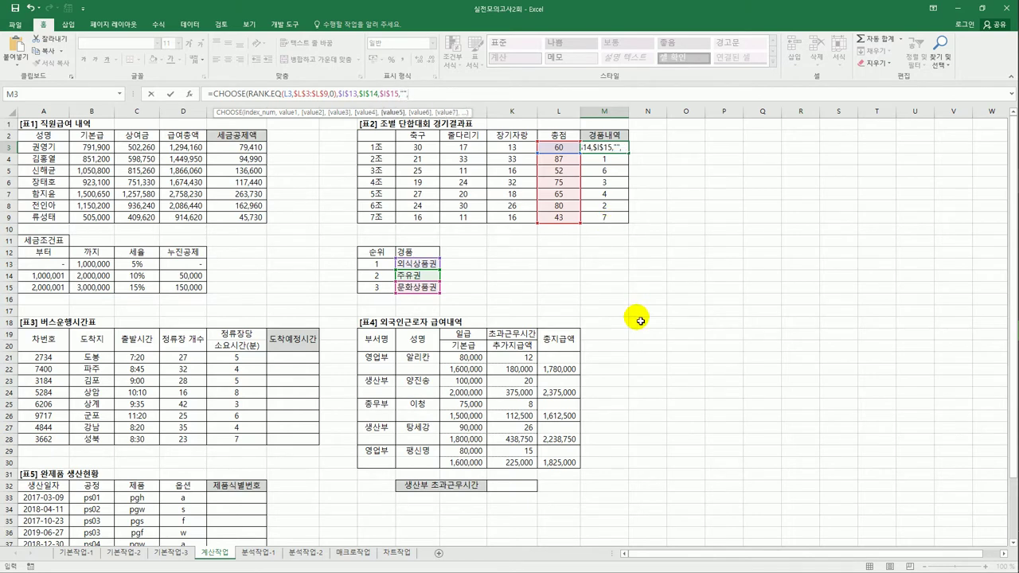
type("\"\",\"\",")
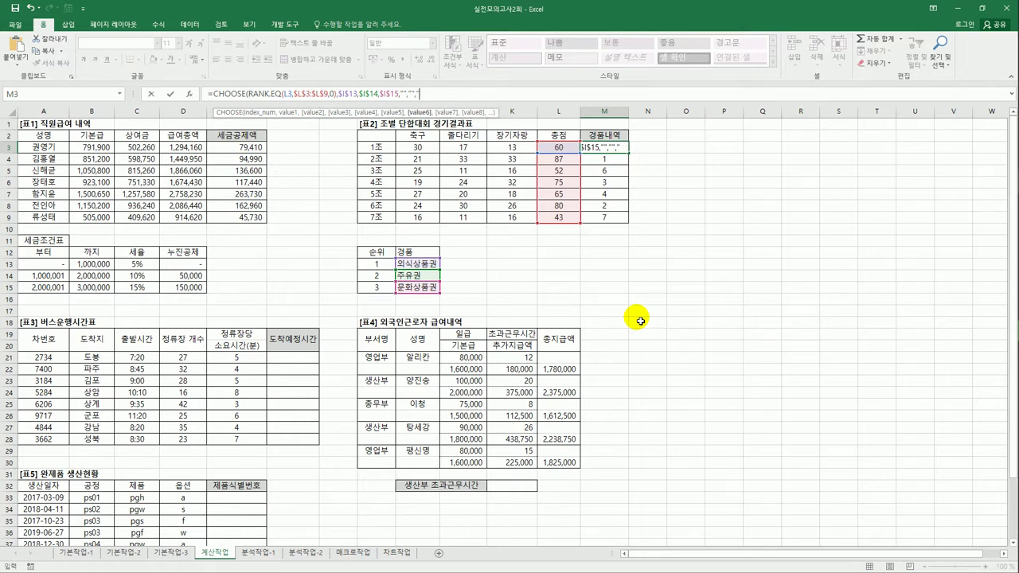
type("\"\"")
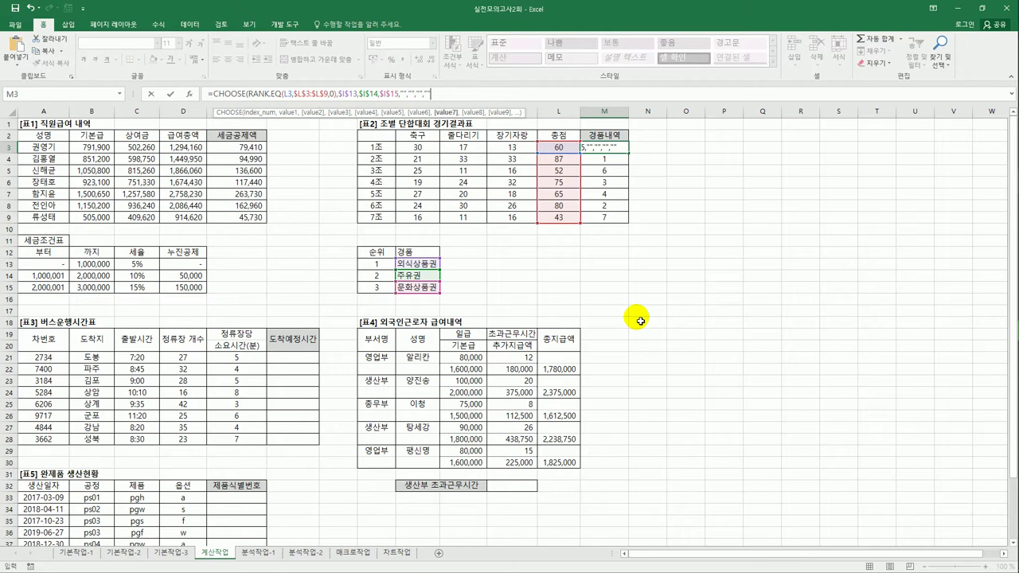
type(",\"\")")
key("Return")
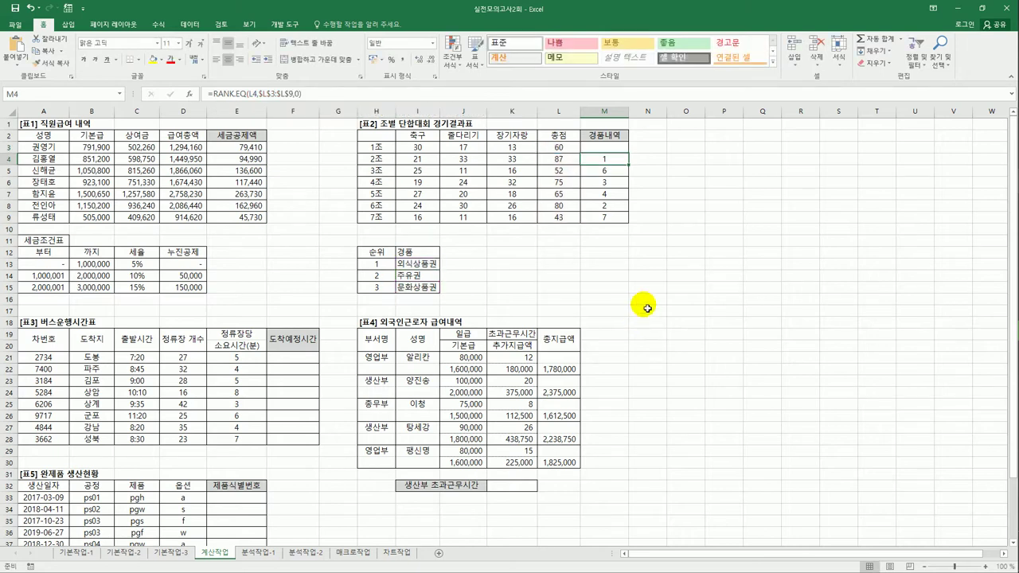
left_click(605, 146)
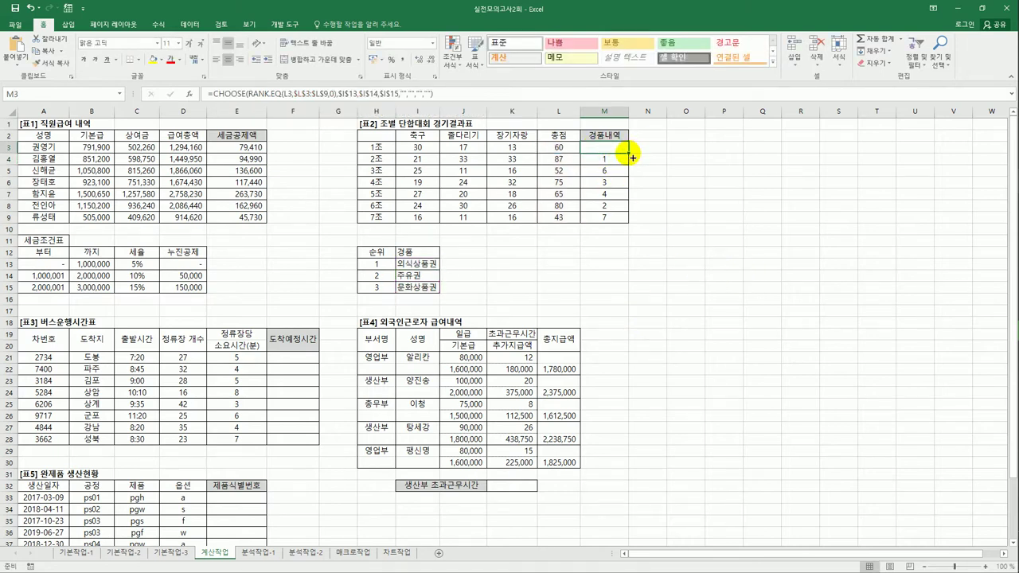
left_click_drag(629, 154, 628, 229)
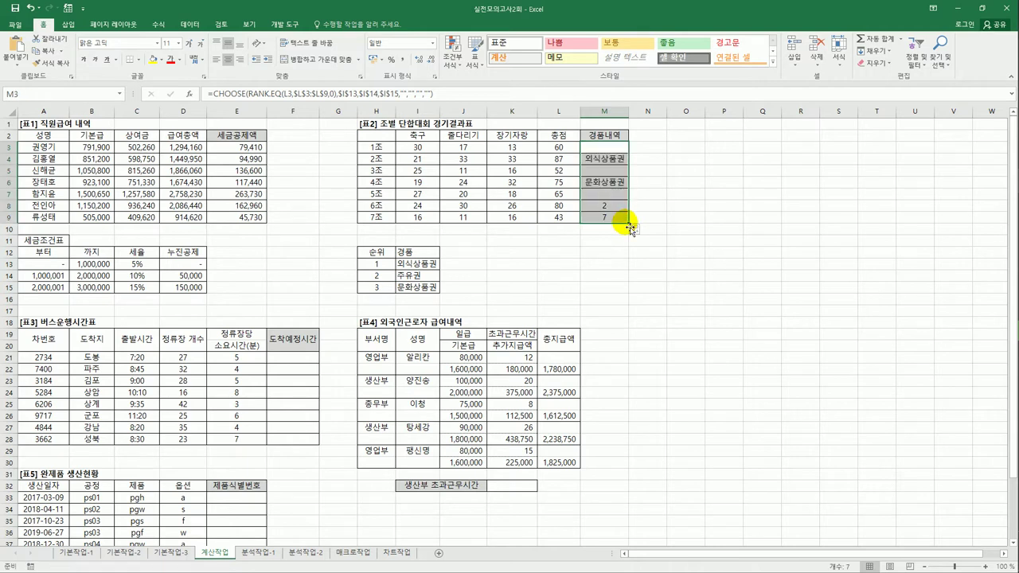
left_click(616, 221)
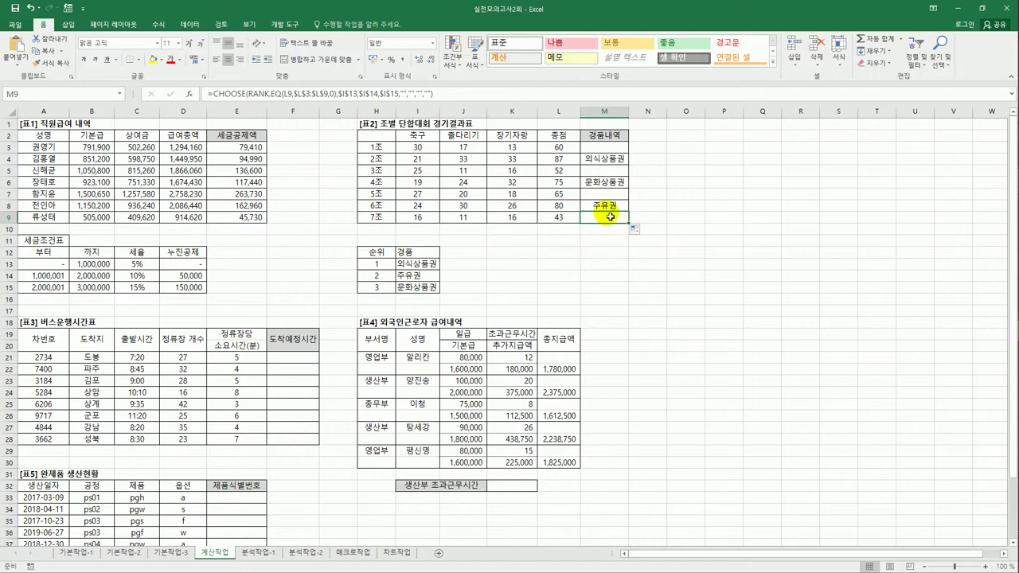
- Examine the departure time, stop count and minutes per stop in the first row of 표3 for the arrival time in F21
left_click(299, 362)
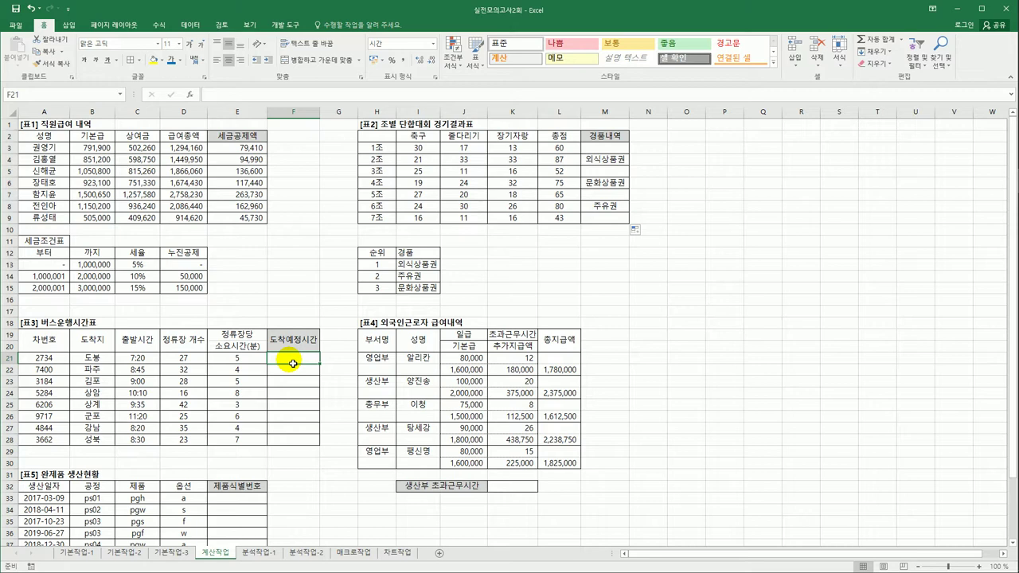
left_click(159, 363)
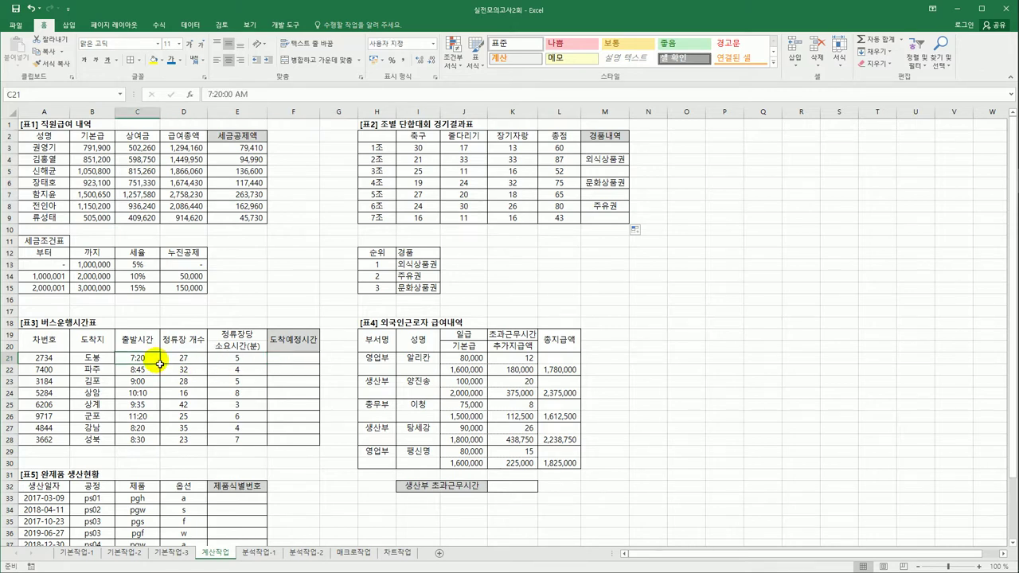
left_click(188, 359)
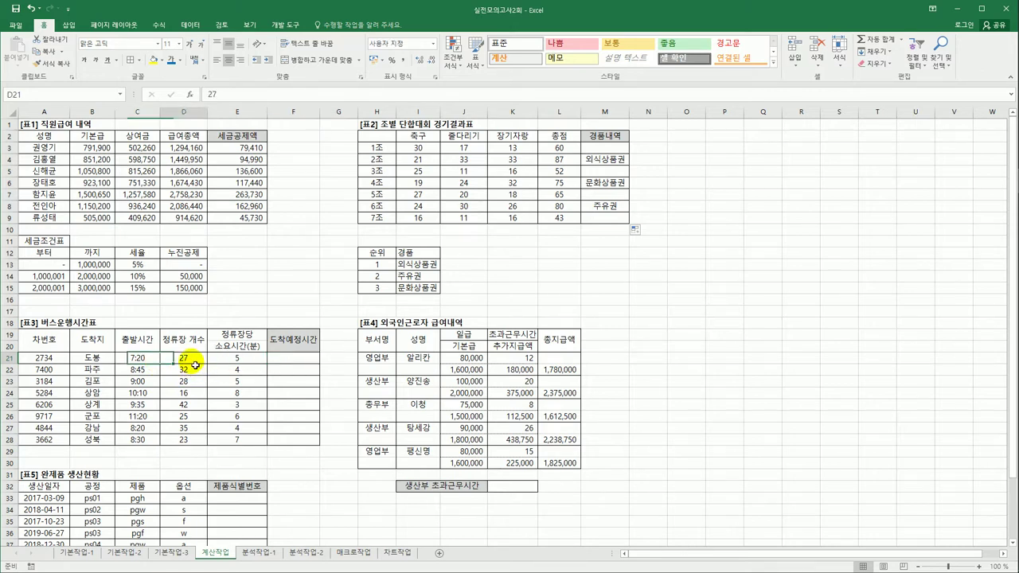
left_click_drag(199, 365, 241, 368)
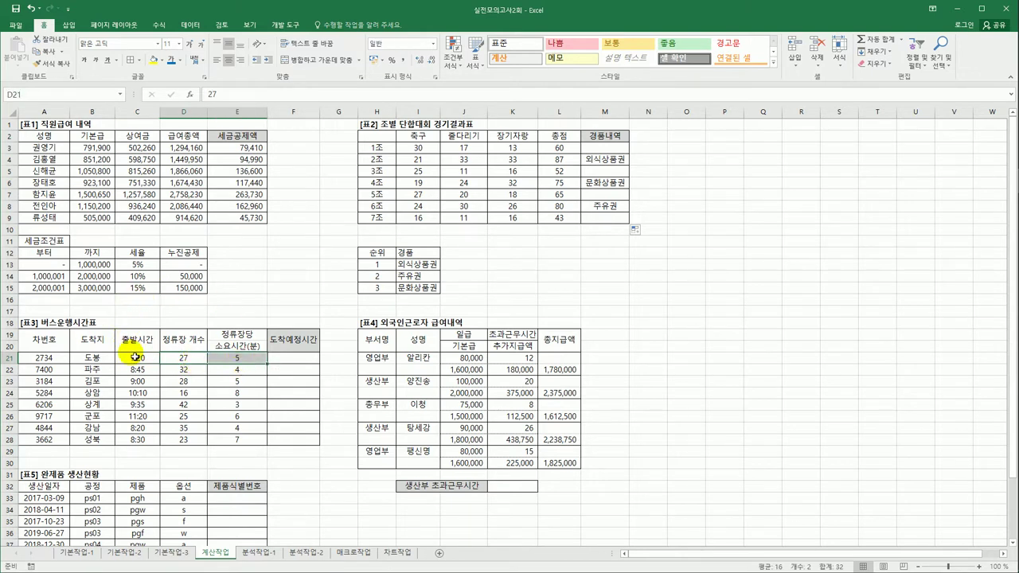
left_click(276, 363)
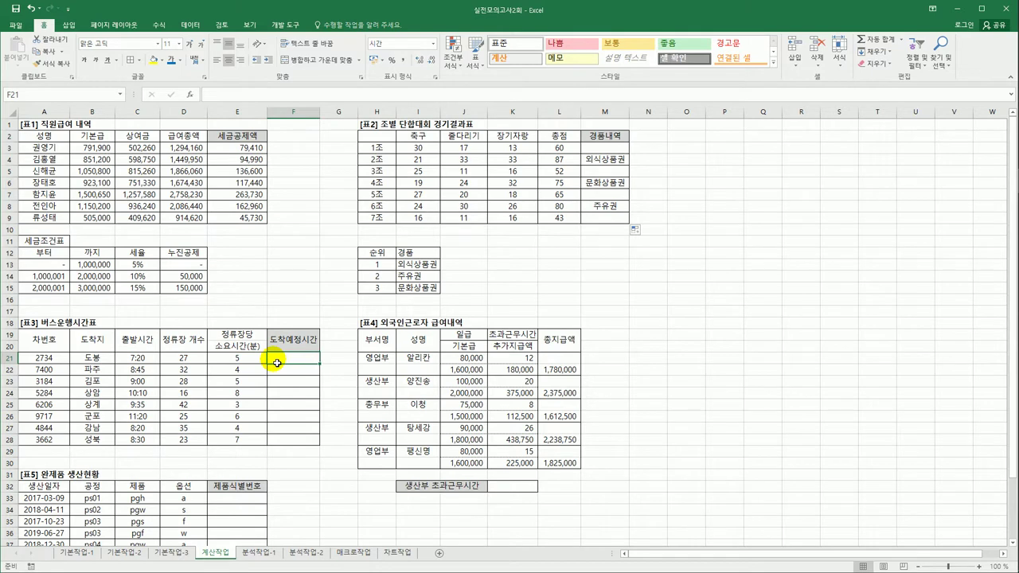
left_click(131, 362)
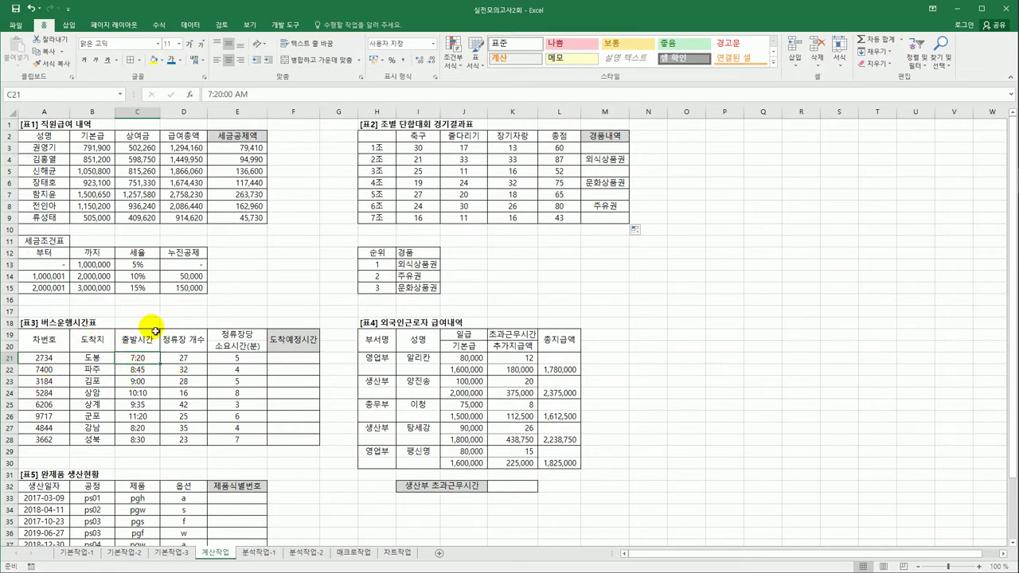
- Start a TIME formula in F21 with HOUR of the departure time C21 as its hour argument
left_click(280, 358)
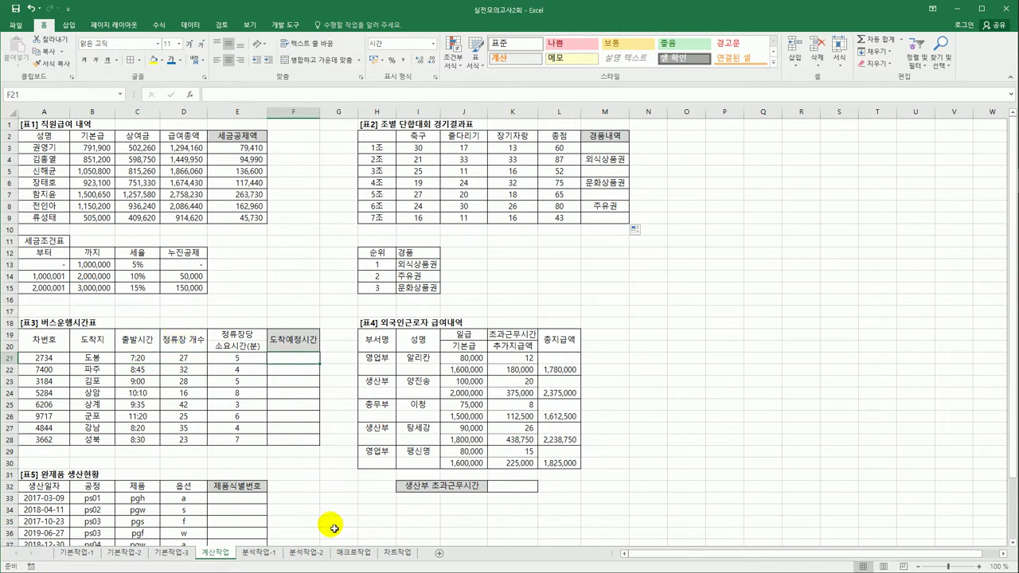
type("=t")
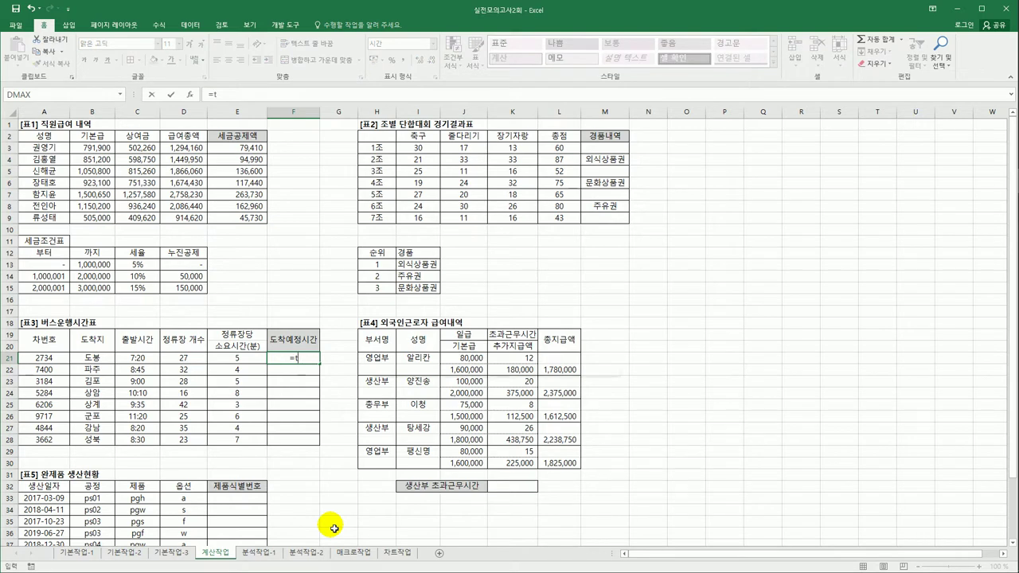
type("ime")
key("Tab")
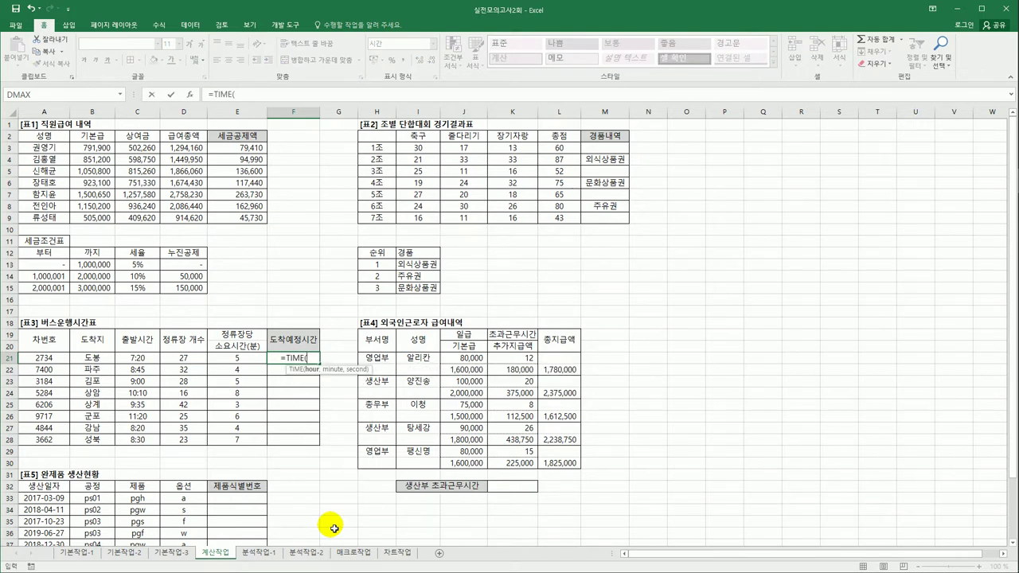
type("hou")
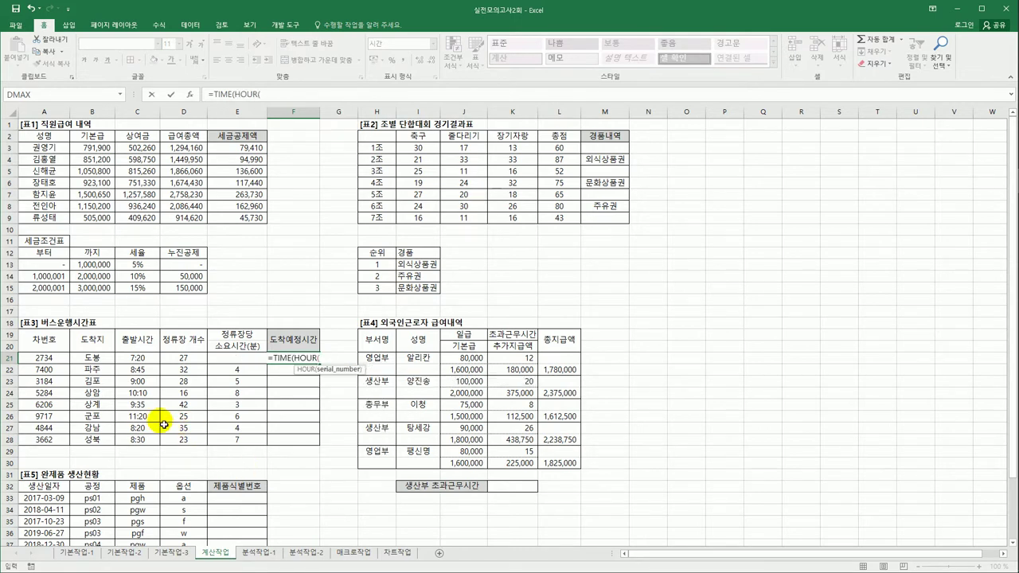
left_click(141, 359)
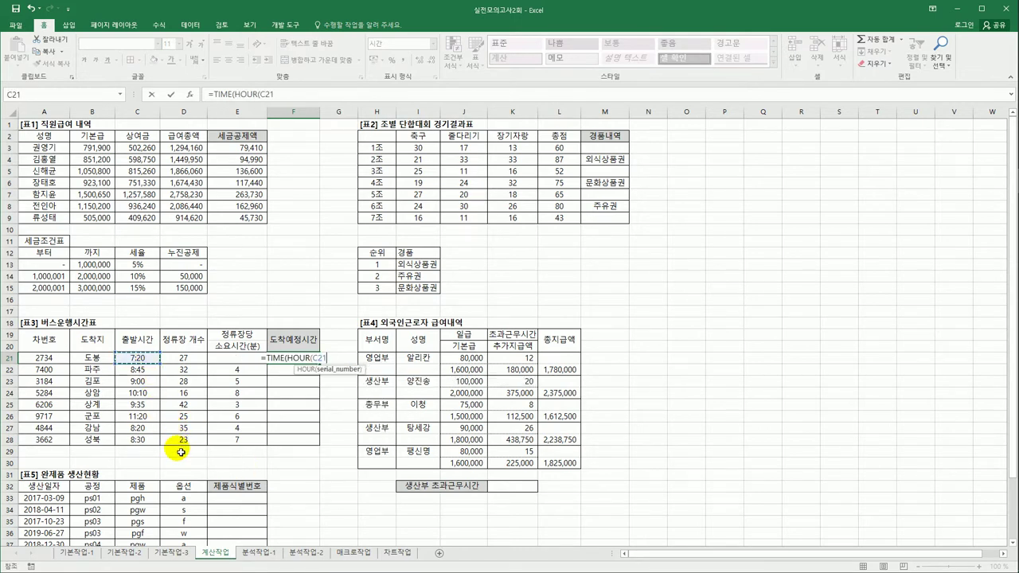
- Complete the F21 TIME formula with MINUTE(C21) and 0 seconds, enter it, and fill it down to F28
type("),min")
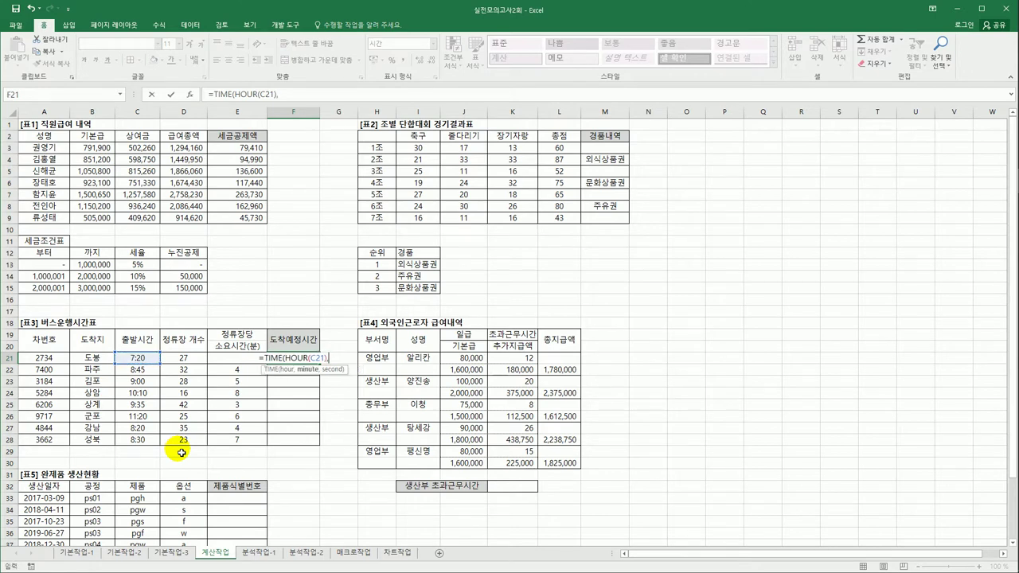
key("Down")
key("Down")
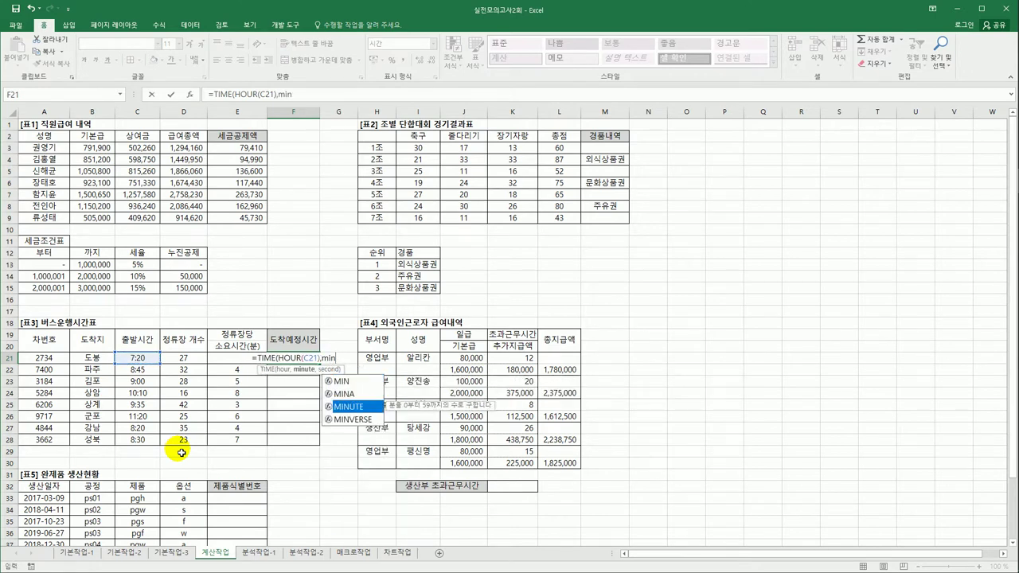
key("Tab")
left_click(132, 359)
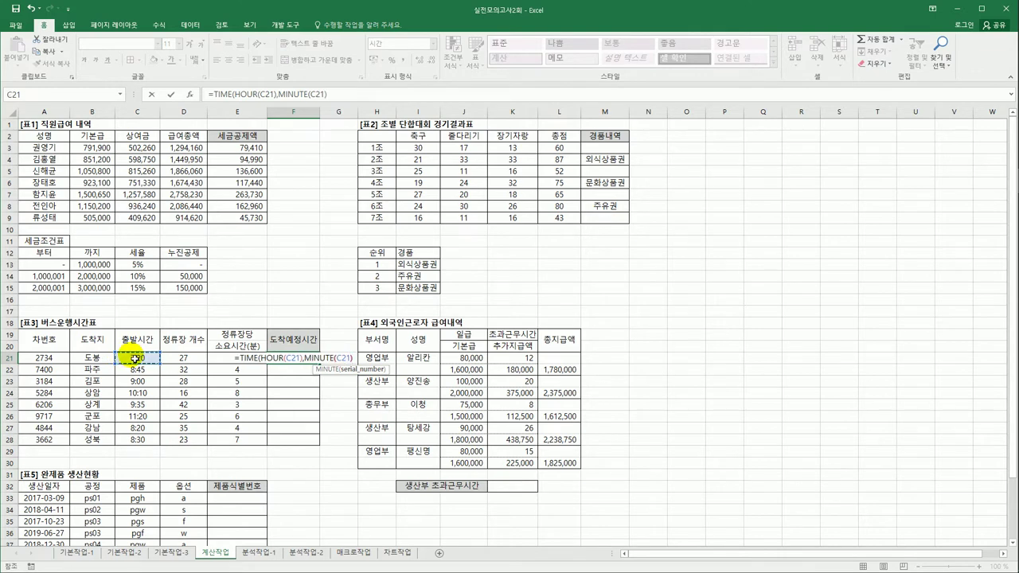
type("),0")
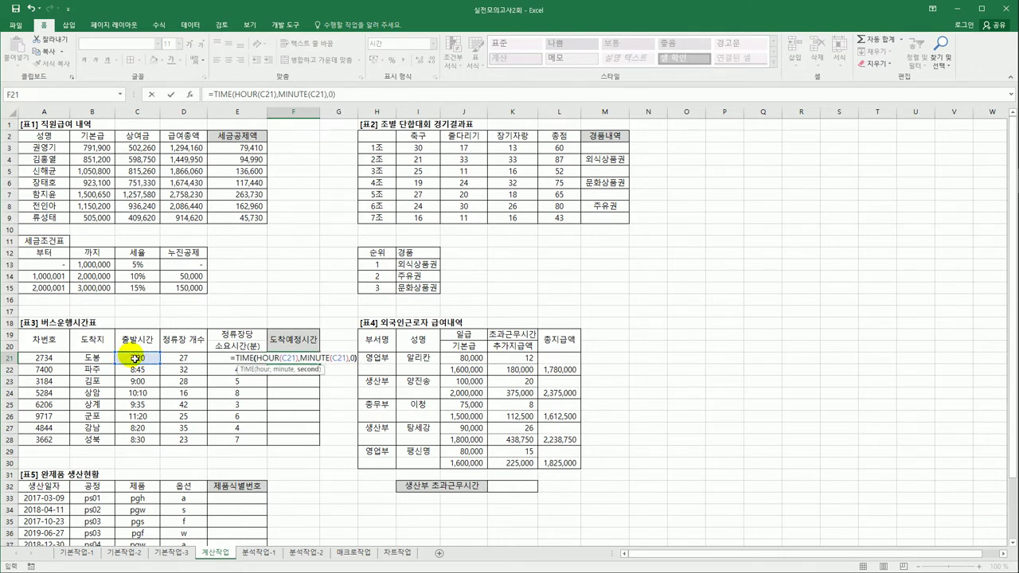
type(")")
key("ctrl+Return")
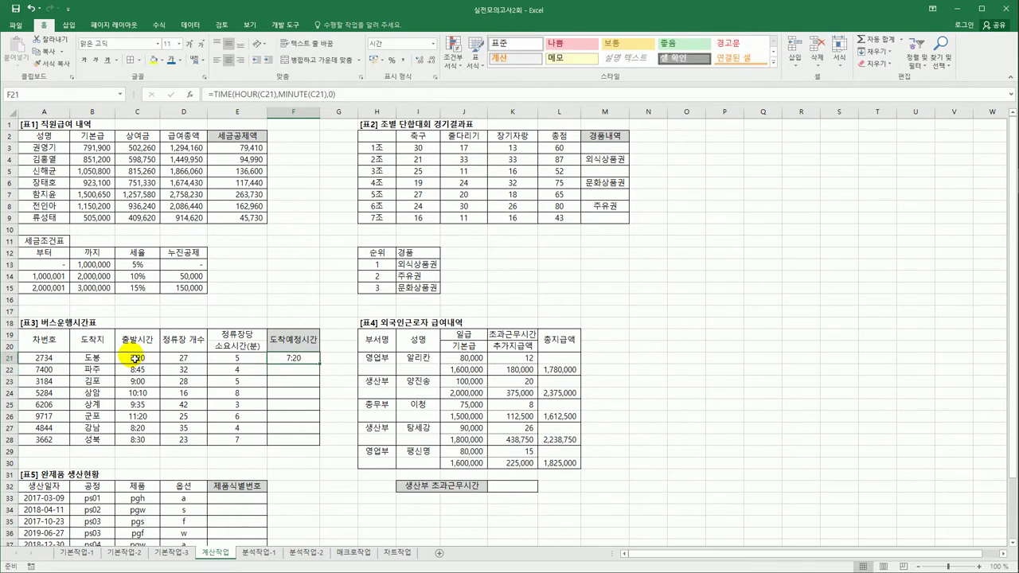
left_click_drag(321, 365, 322, 444)
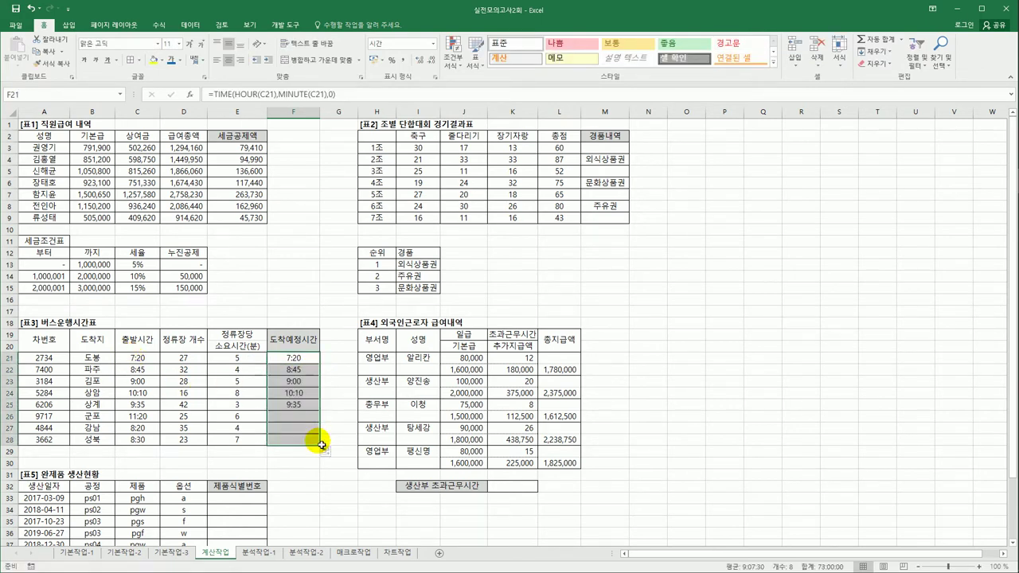
- Add the stop count times the minutes per stop, D21*E21, to the minute argument of the F21 formula
left_click(295, 363)
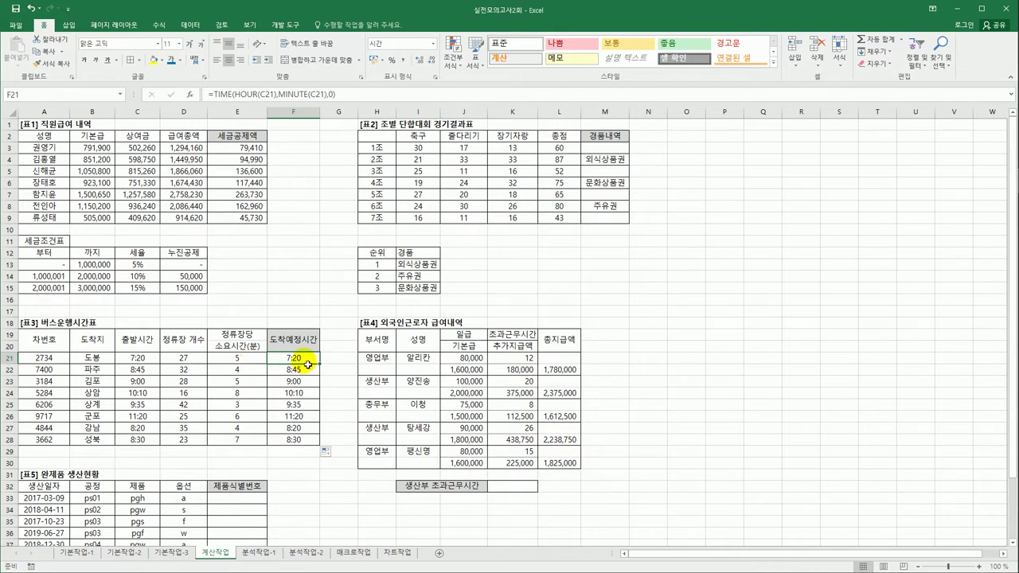
left_click(230, 356)
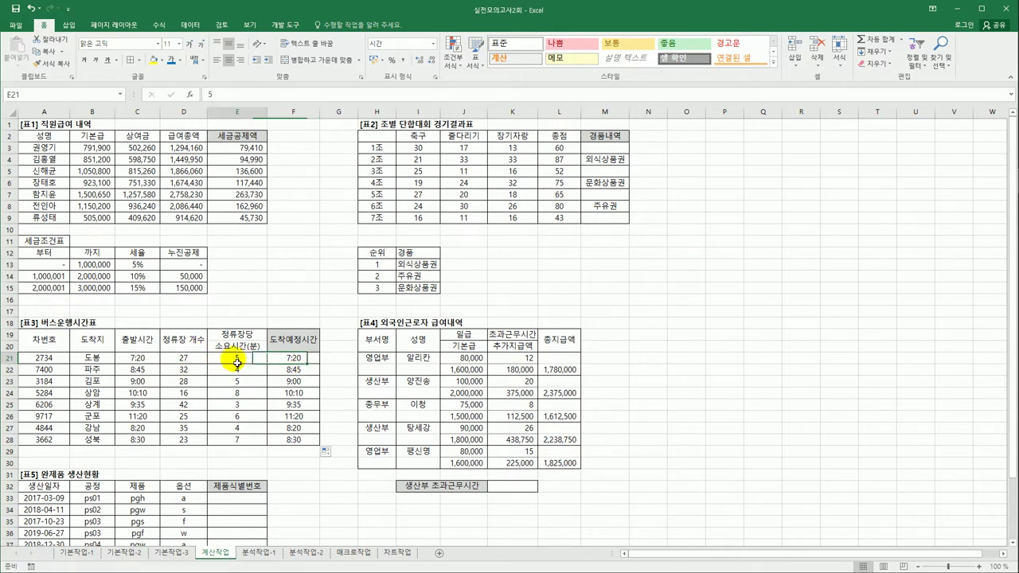
left_click(308, 363)
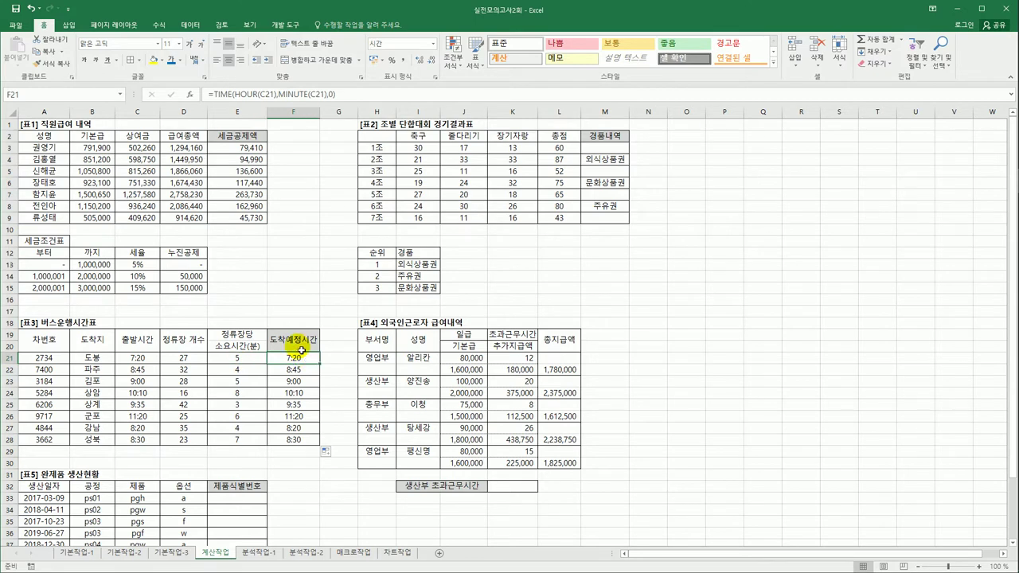
left_click(325, 94)
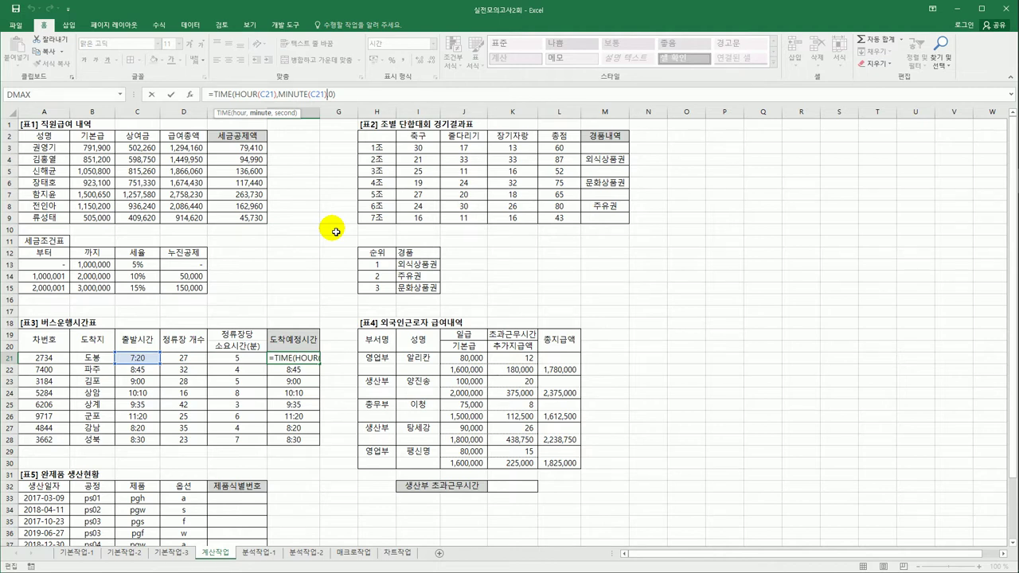
type("+")
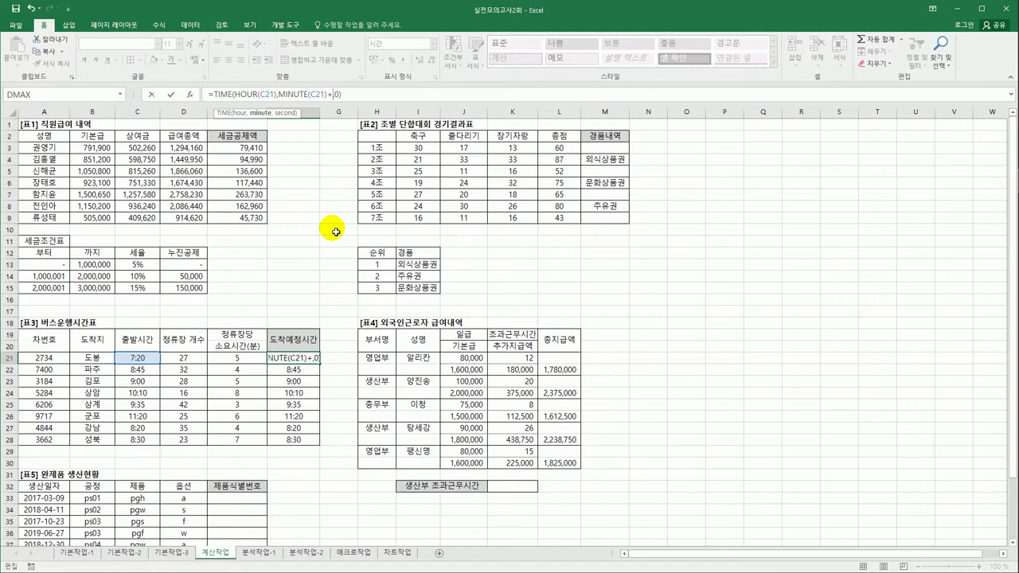
left_click(198, 359)
type("*")
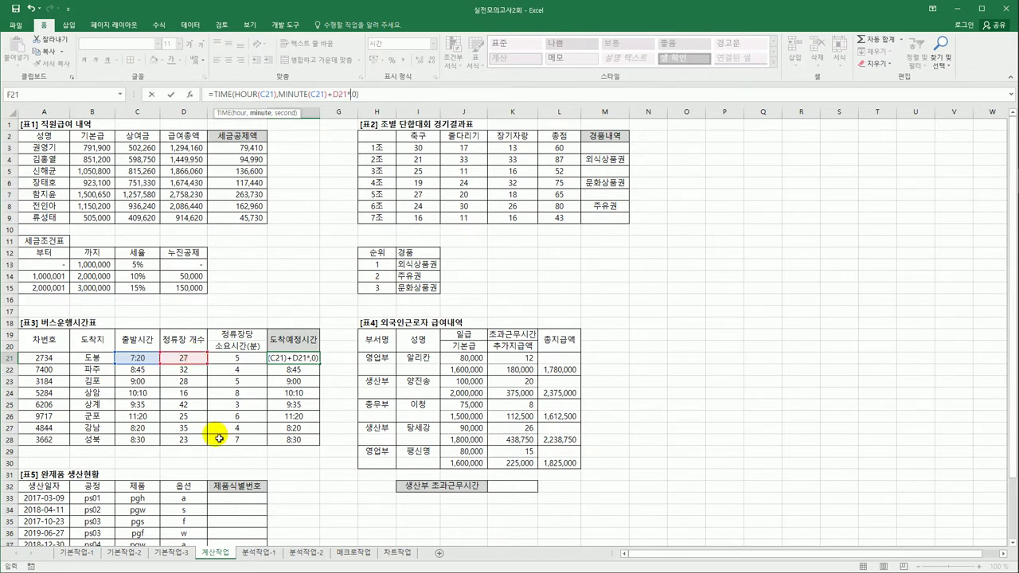
left_click(237, 363)
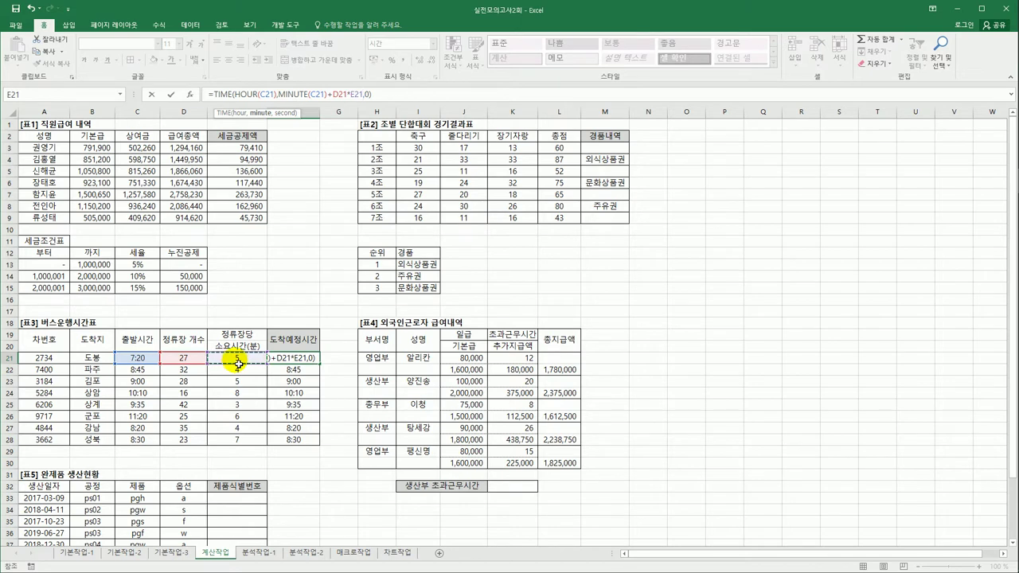
- Enclose D21*E21 in parentheses in the F21 formula, enter it, and fill it down to F28
left_click(331, 100)
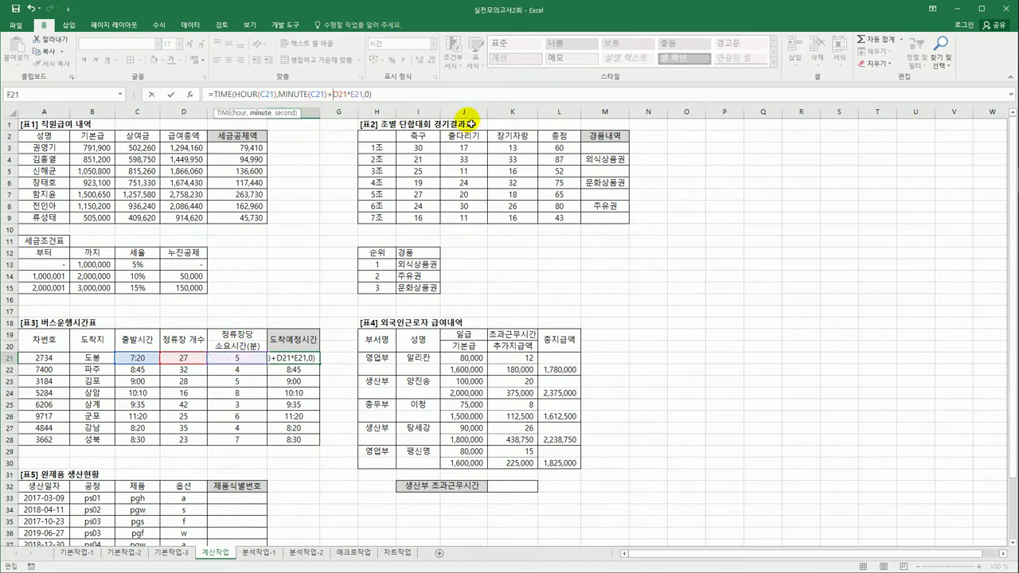
type("(C21)")
key("ctrl+Return")
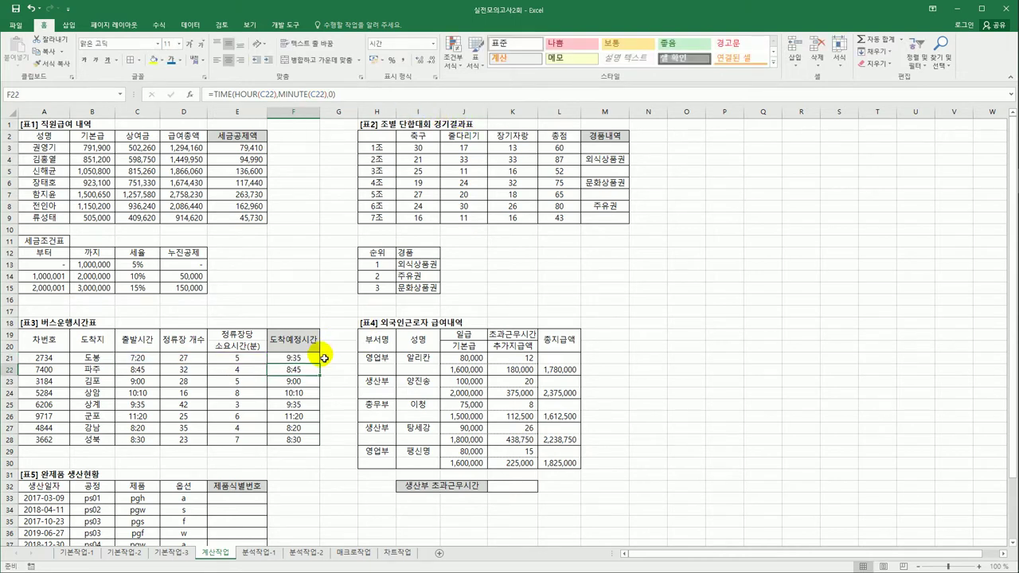
left_click_drag(321, 362, 322, 448)
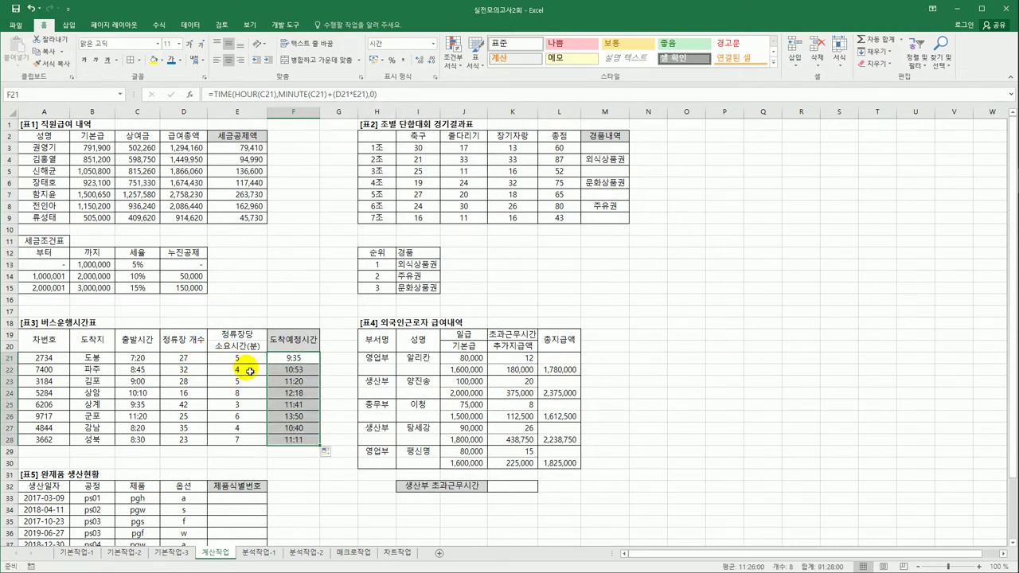
left_click(294, 359)
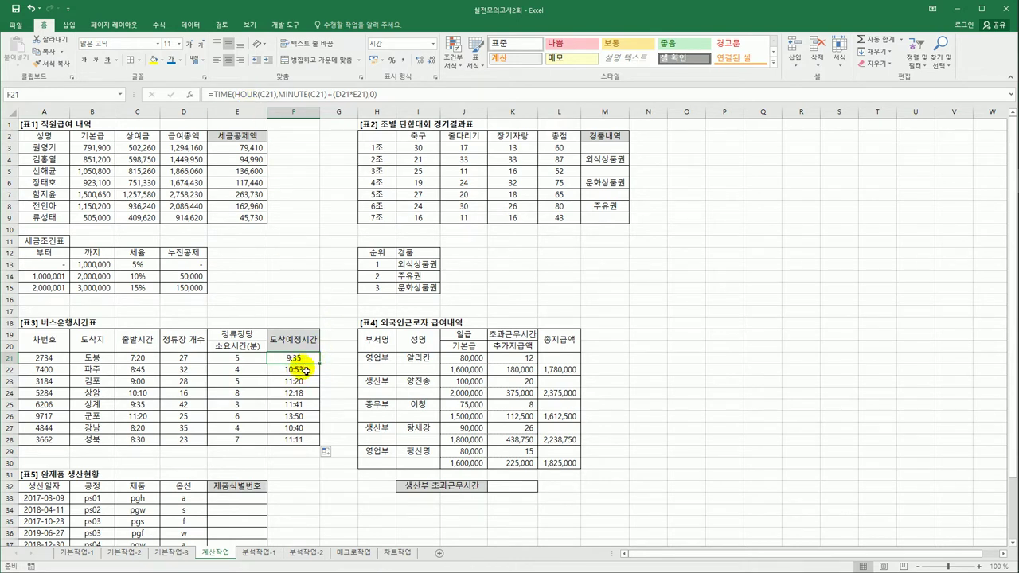
left_click_drag(306, 358, 324, 448)
left_click(309, 440)
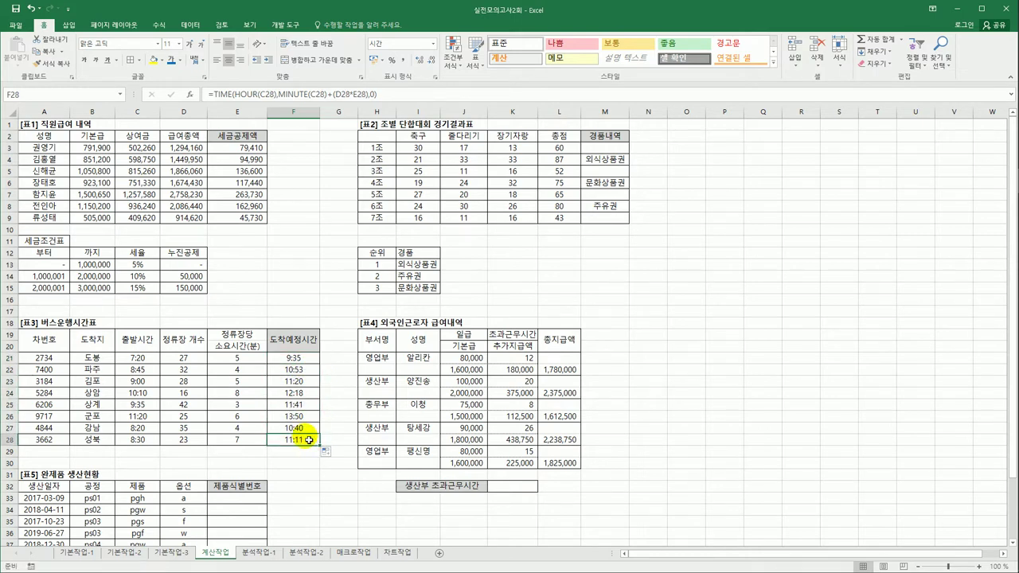
- Examine the 생산부 rows of 표4 and their overtime hours in K23 and K27 for the total in K32
left_click(509, 487)
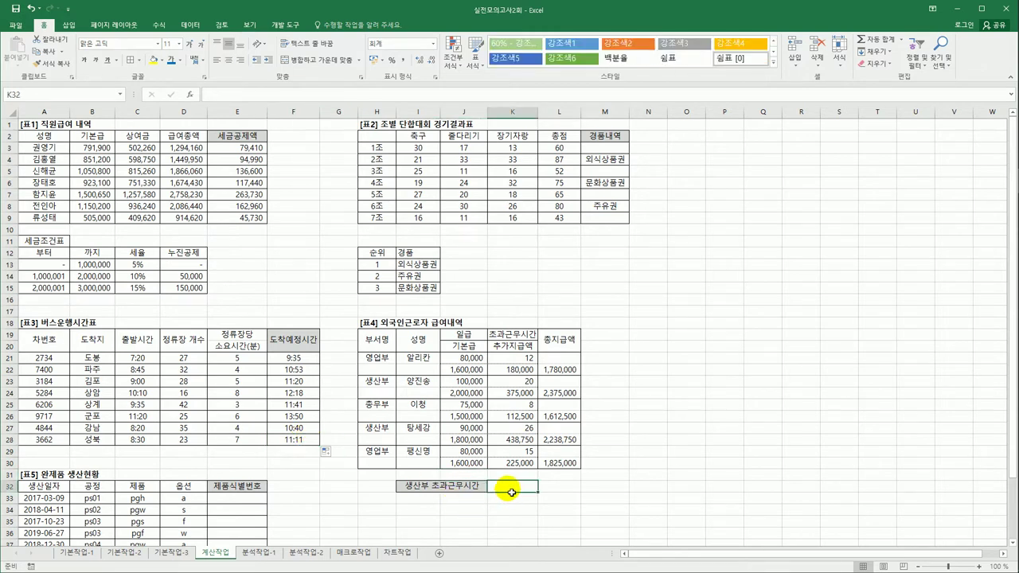
left_click_drag(374, 357, 521, 359)
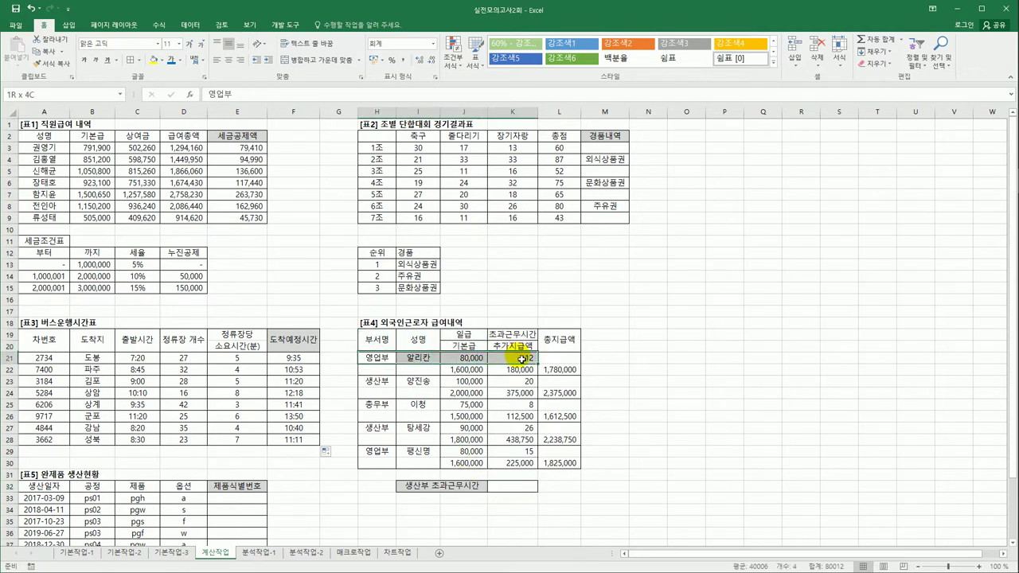
left_click_drag(376, 381, 511, 387)
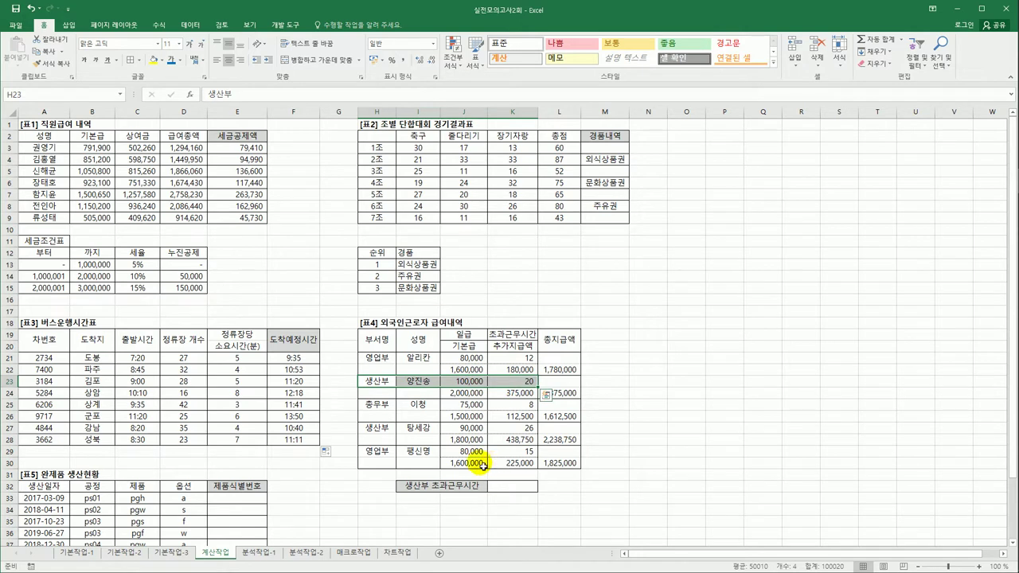
left_click(510, 387)
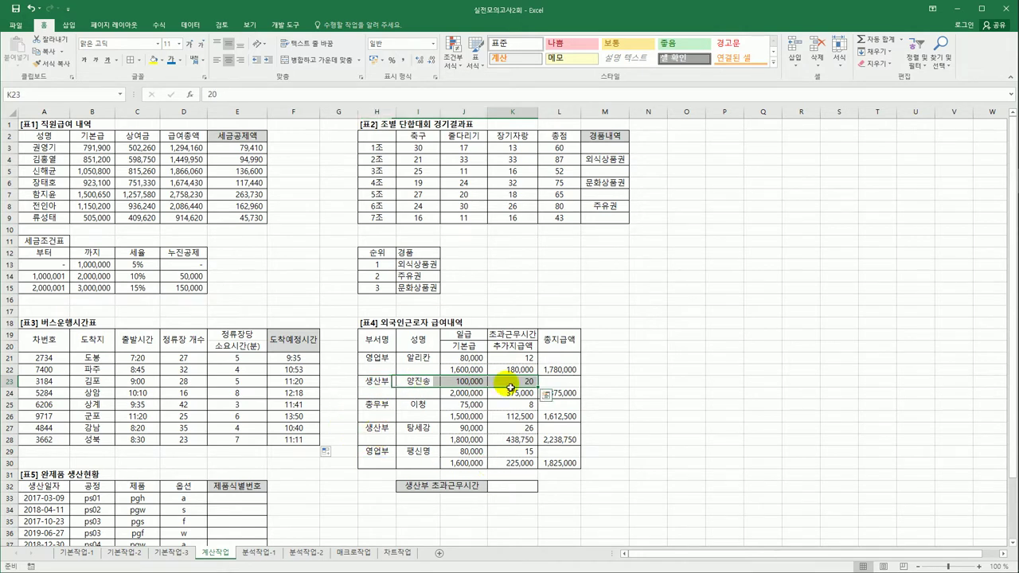
left_click_drag(378, 385, 516, 382)
left_click(516, 382)
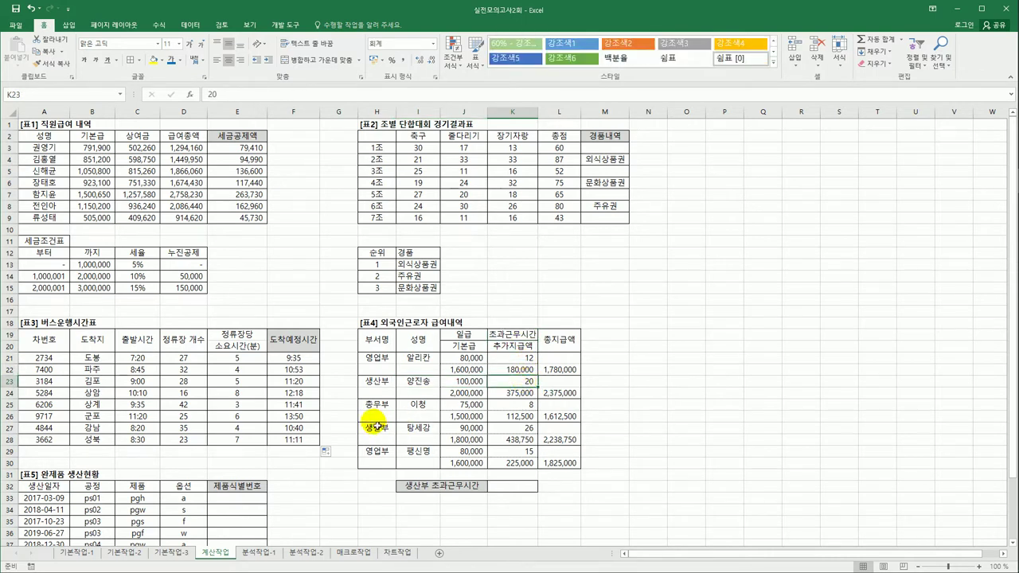
left_click(530, 430, "ctrl")
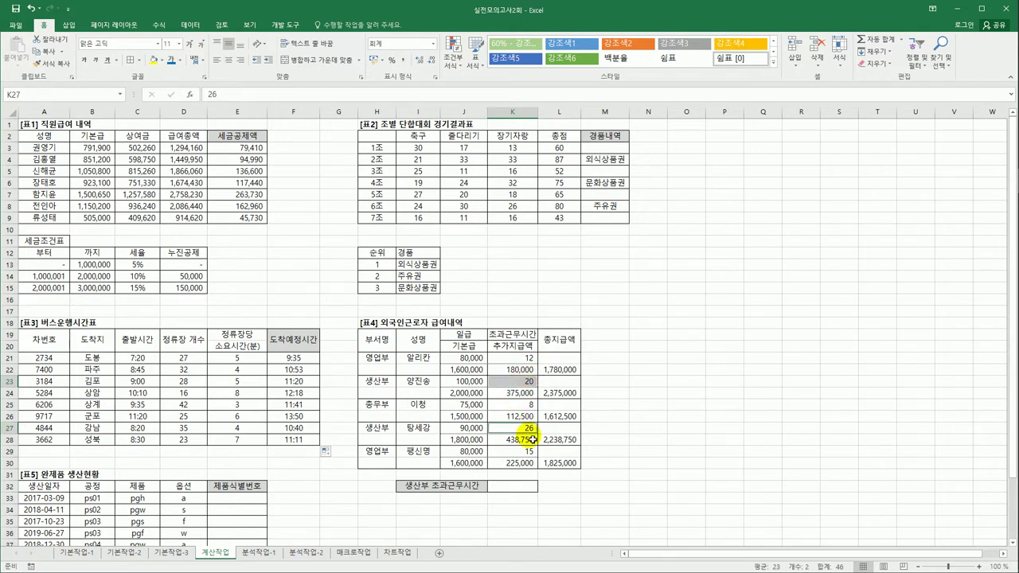
- Begin a SUMIF formula in K32 with the department cells H21:H30 as its criteria range
left_click(531, 487)
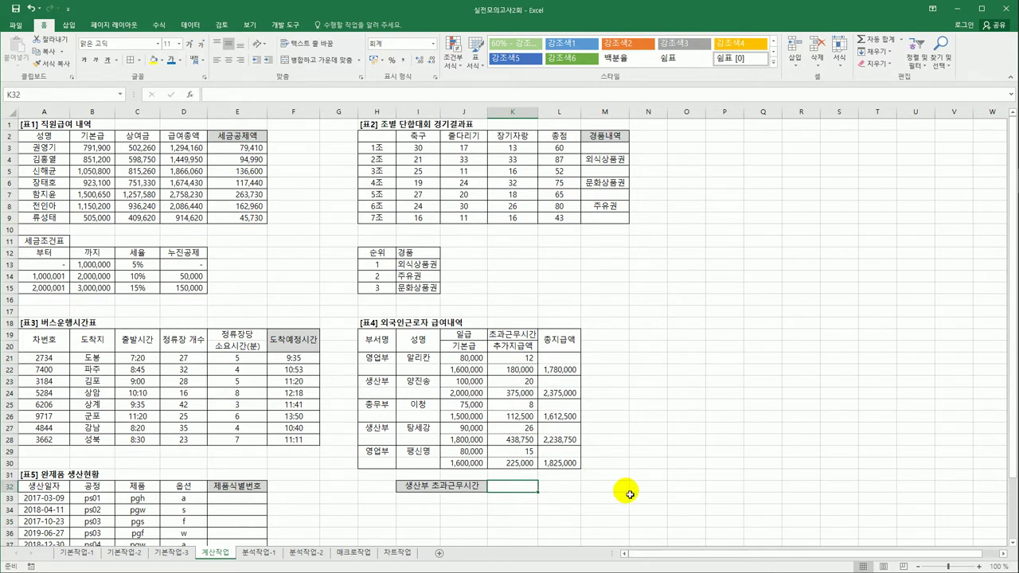
type("=sum")
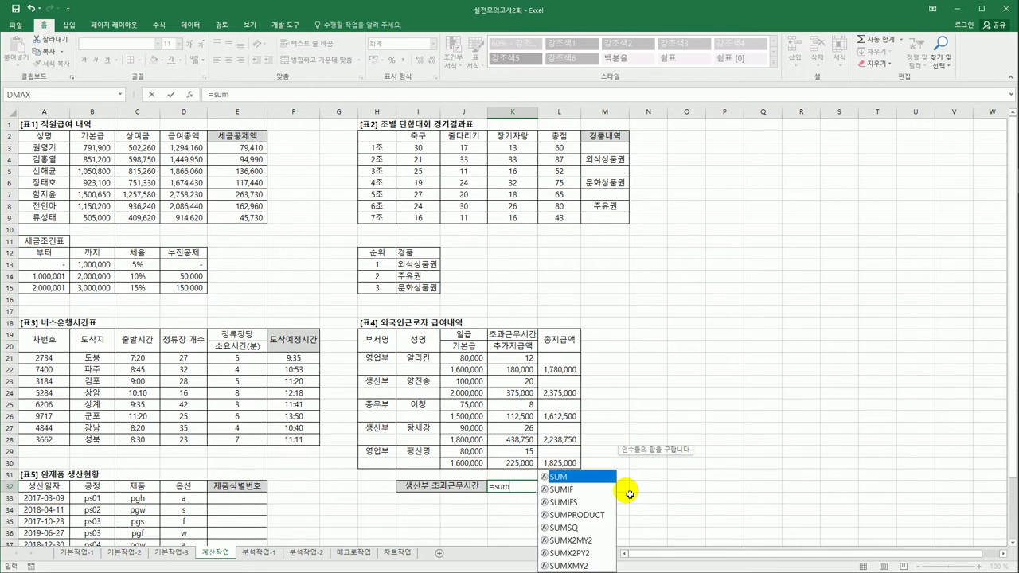
double_click(561, 489)
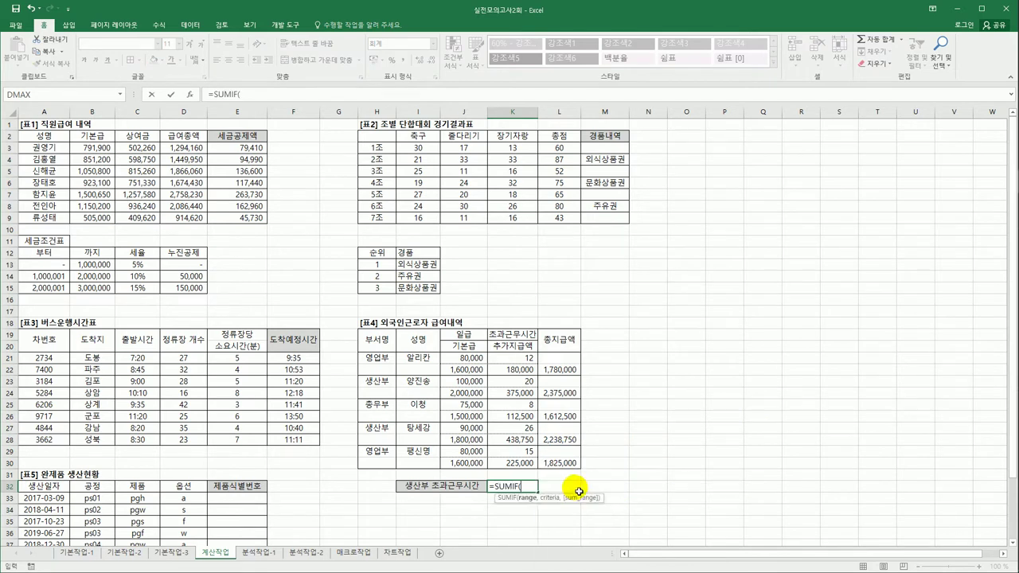
left_click_drag(375, 356, 383, 465)
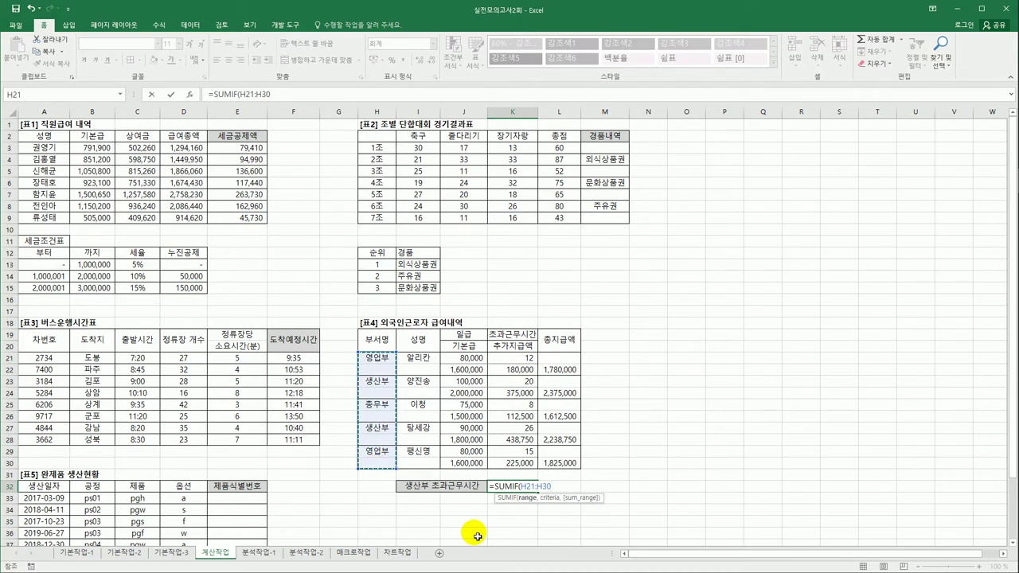
type(",")
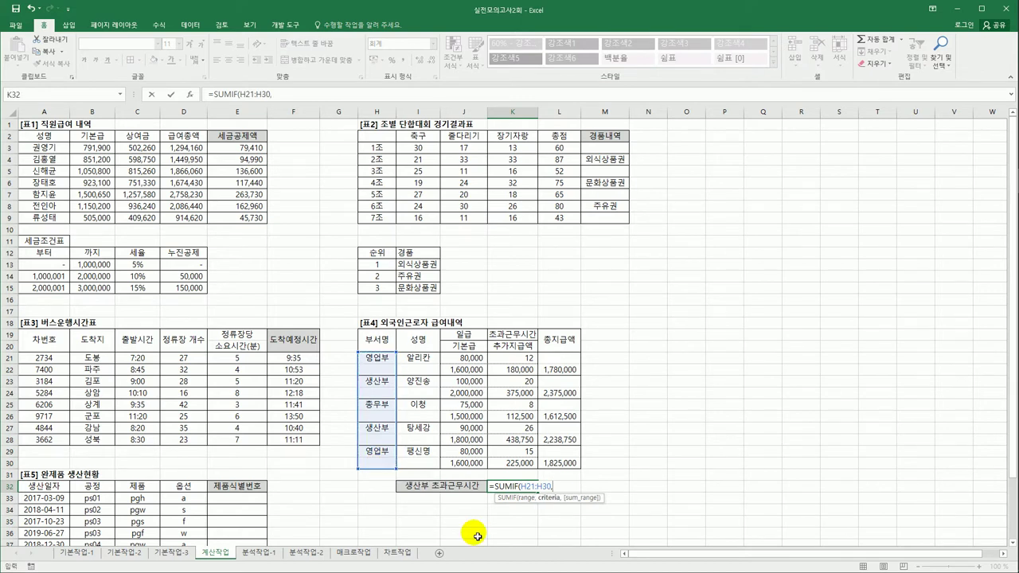
- Complete the K32 SUMIF formula with the criterion "생산부" and the sum range K21:K30, and enter it
type("\"tod")
key("BackSpace")
key("BackSpace")
type("생산ㅂㅜ\",")
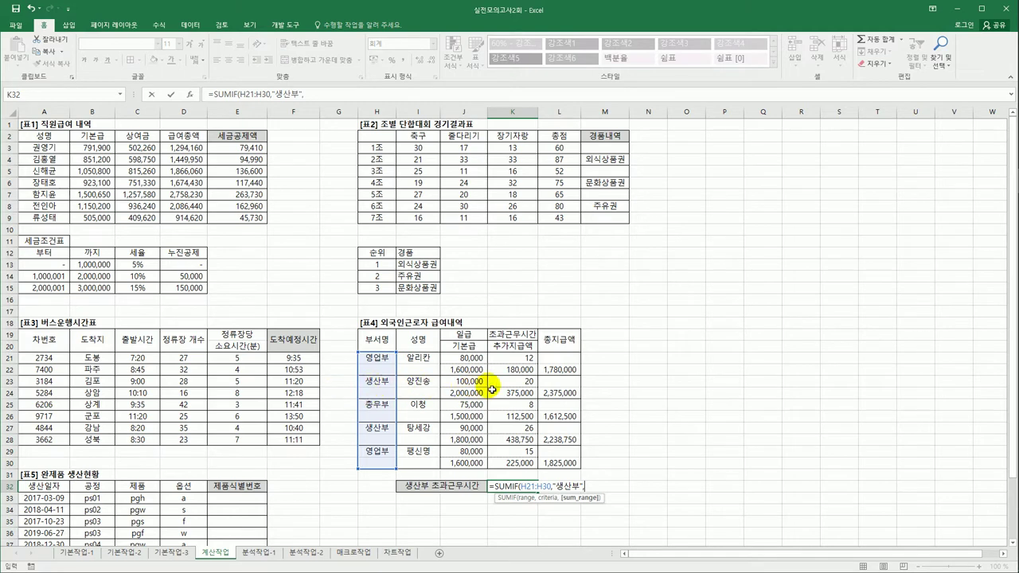
left_click_drag(512, 358, 513, 464)
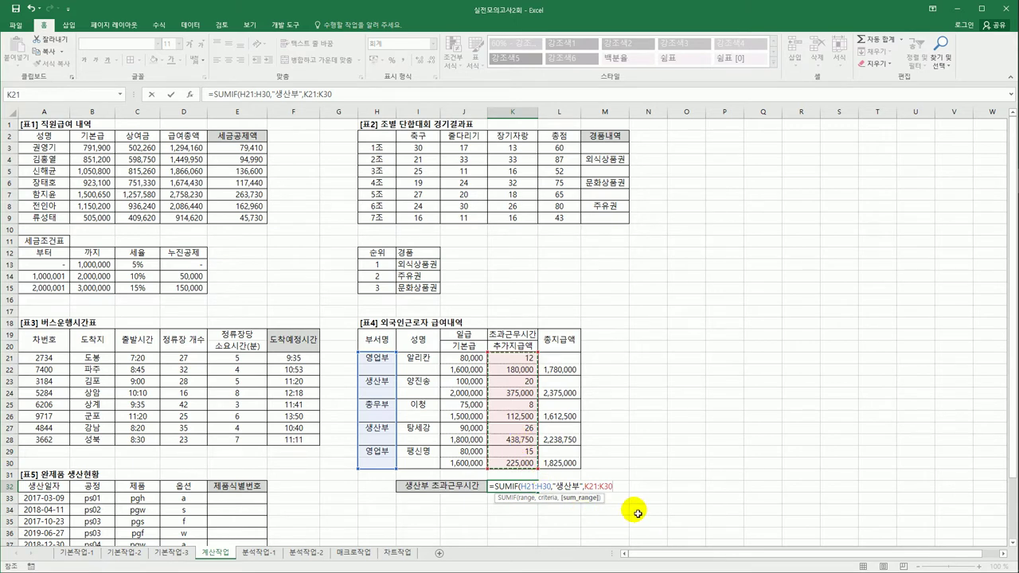
key("Return")
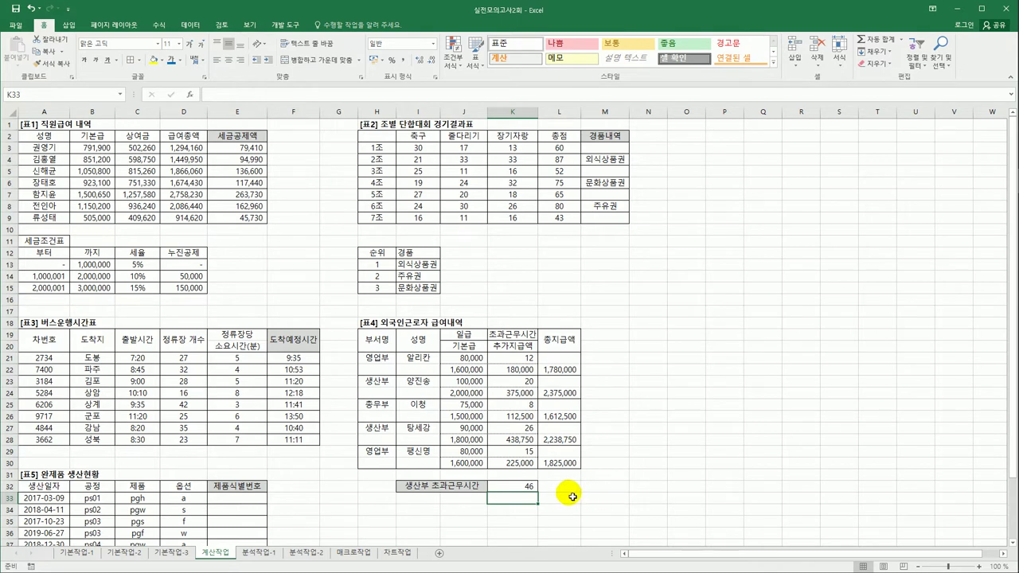
left_click(522, 487)
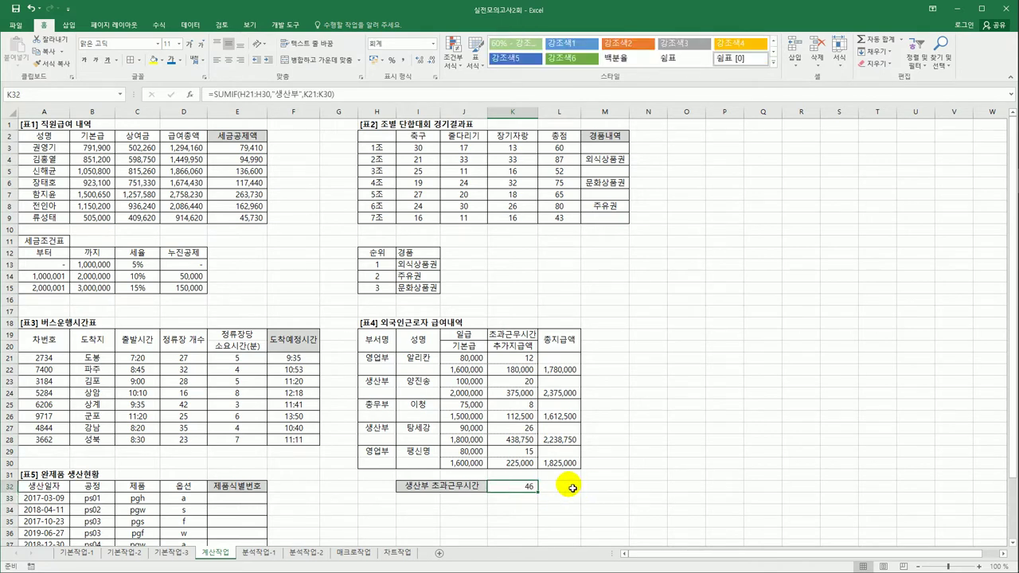
- Begin a formula in E33 of 표5 that joins the product C33, a "-" and the option D33 with &
scroll(569, 487, "down", 5)
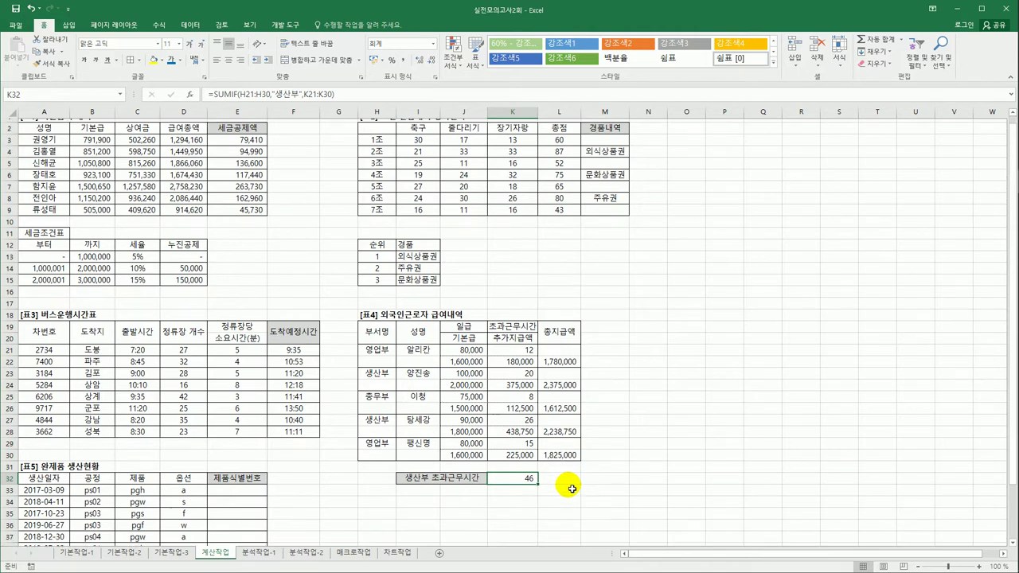
left_click(237, 327)
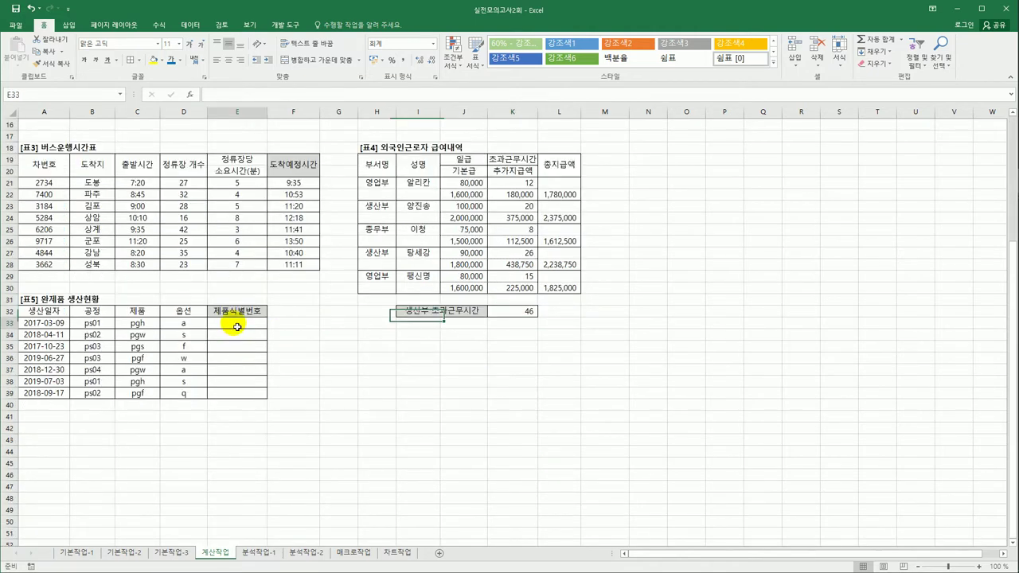
left_click(137, 311)
left_click(183, 312)
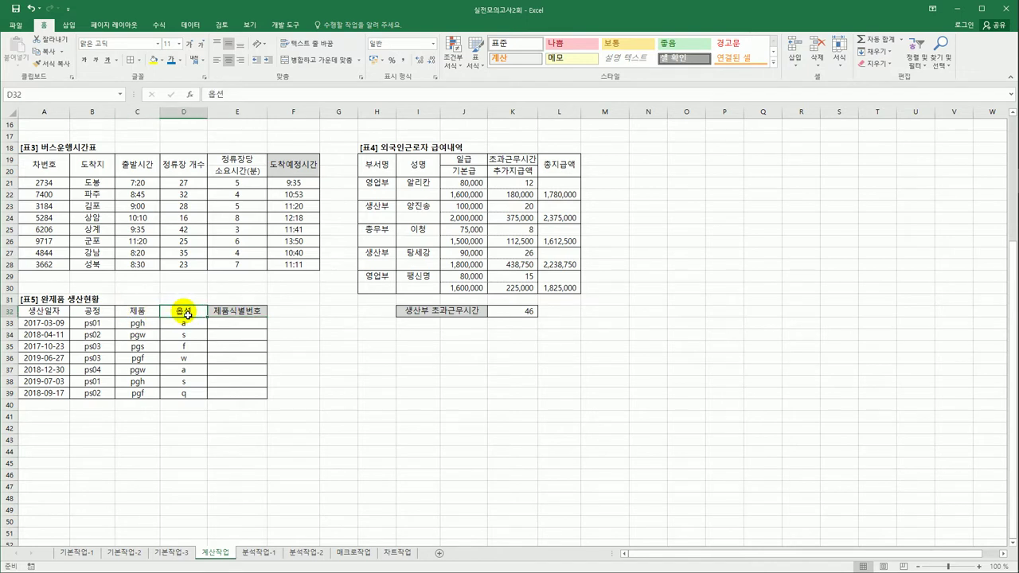
left_click(237, 327)
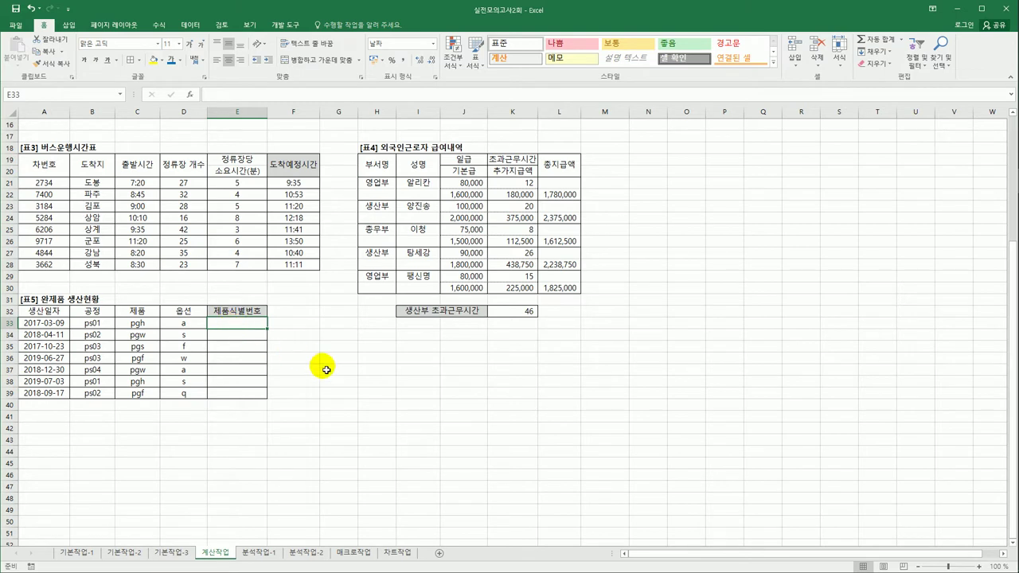
type("=")
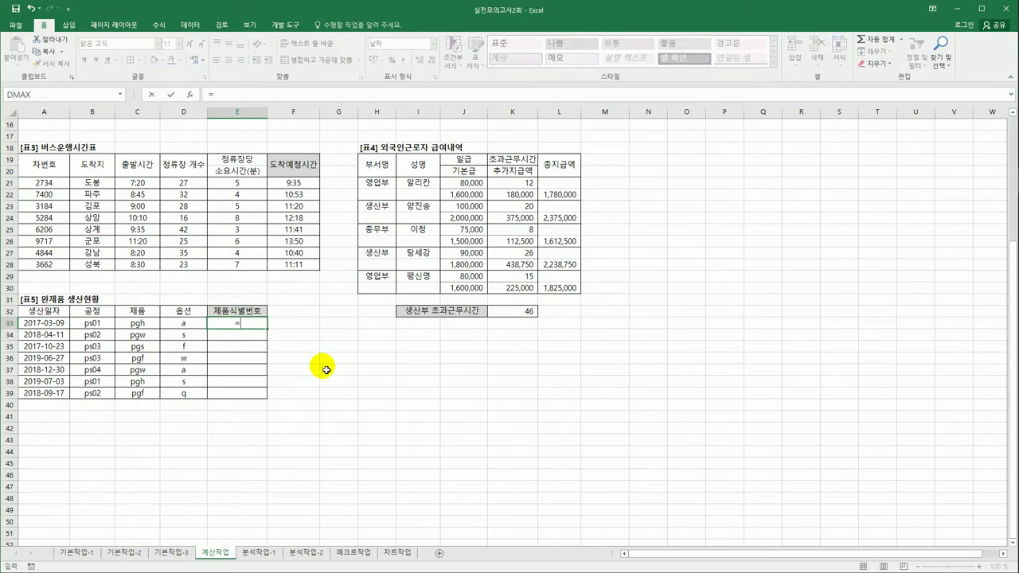
left_click(138, 324)
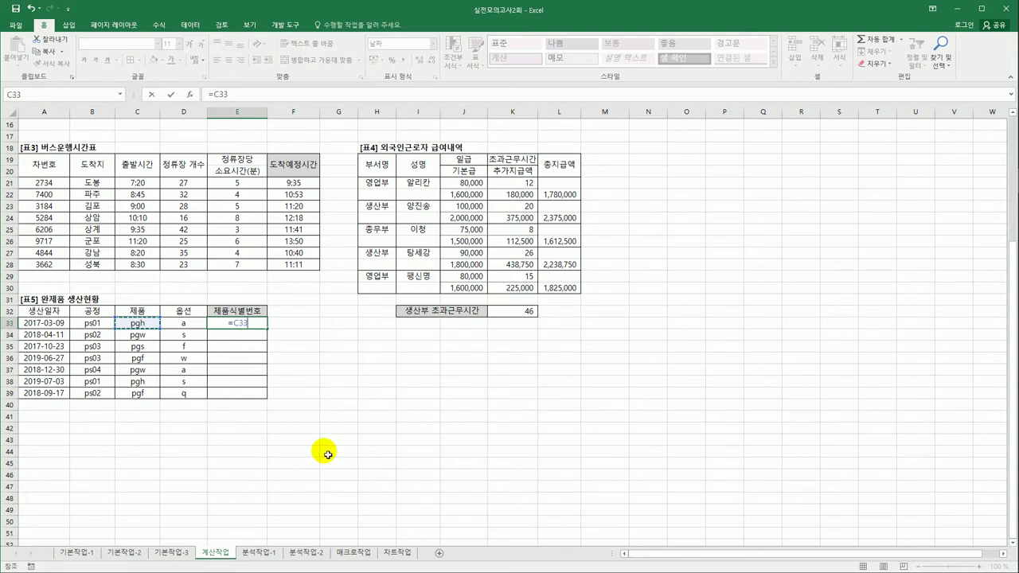
type("&\"-\"&")
left_click(199, 326)
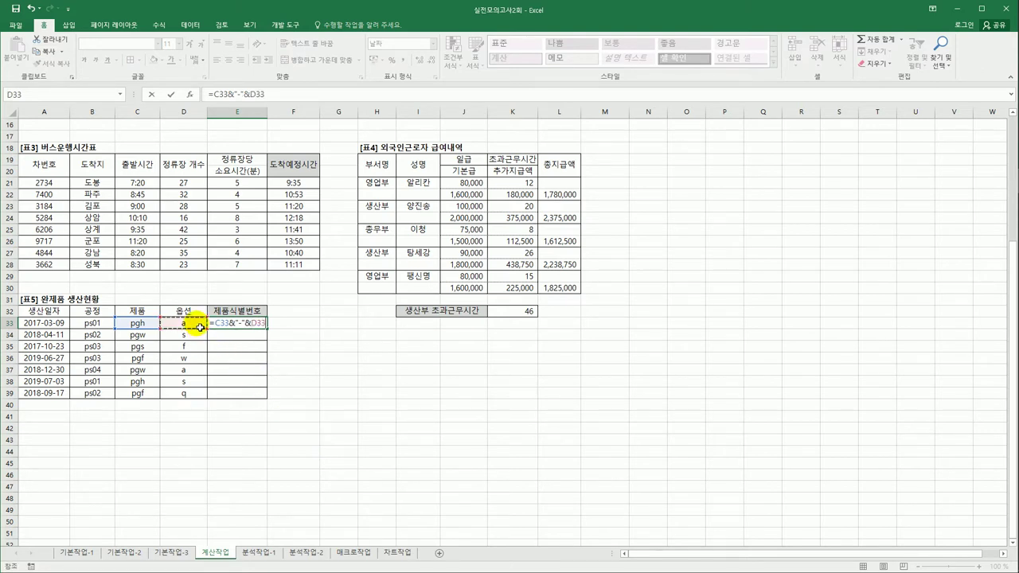
key("Return")
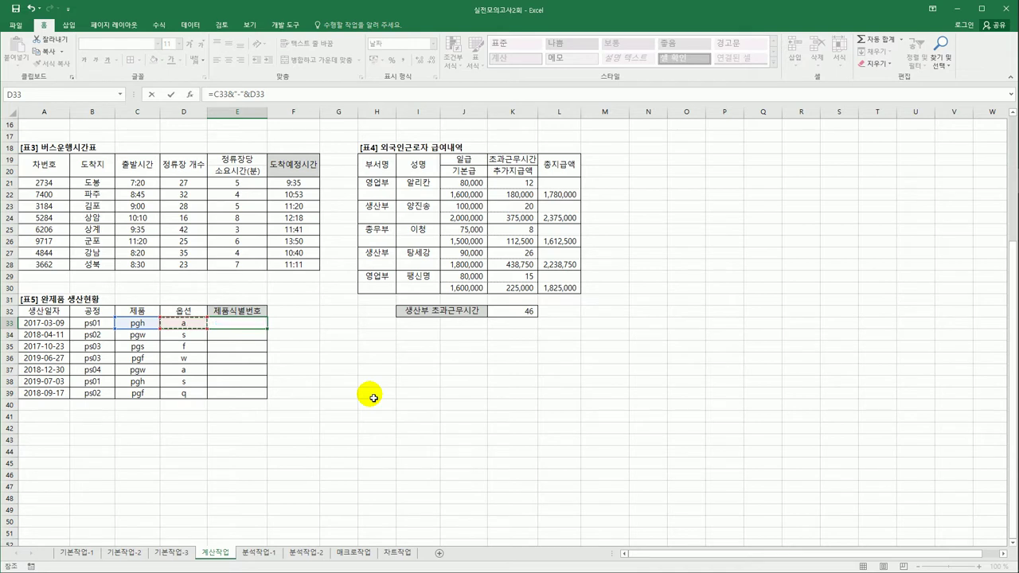
- Append &RIGHT(B33,1) to the E33 formula to add the last character of the process code, and enter it
type("&")
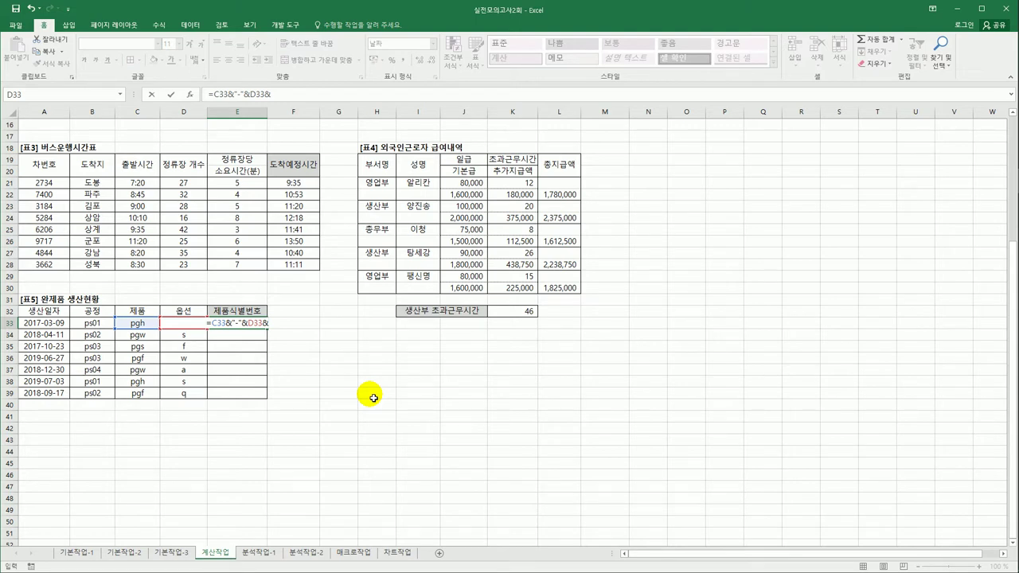
type("ㄱ")
key("BackSpace")
key("Hangul")
type("ri")
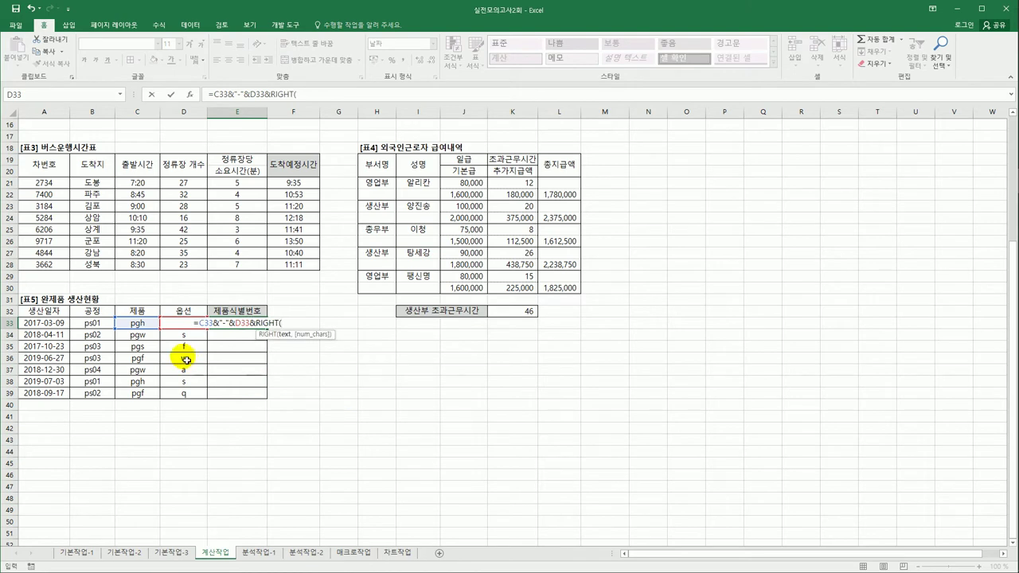
left_click(93, 324)
type(",1")
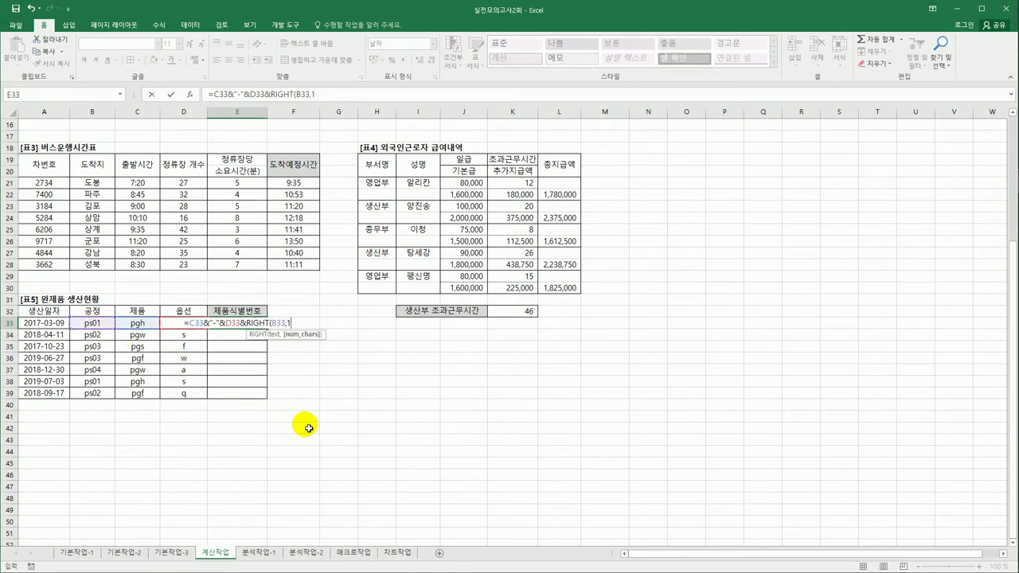
type(")")
key("Return")
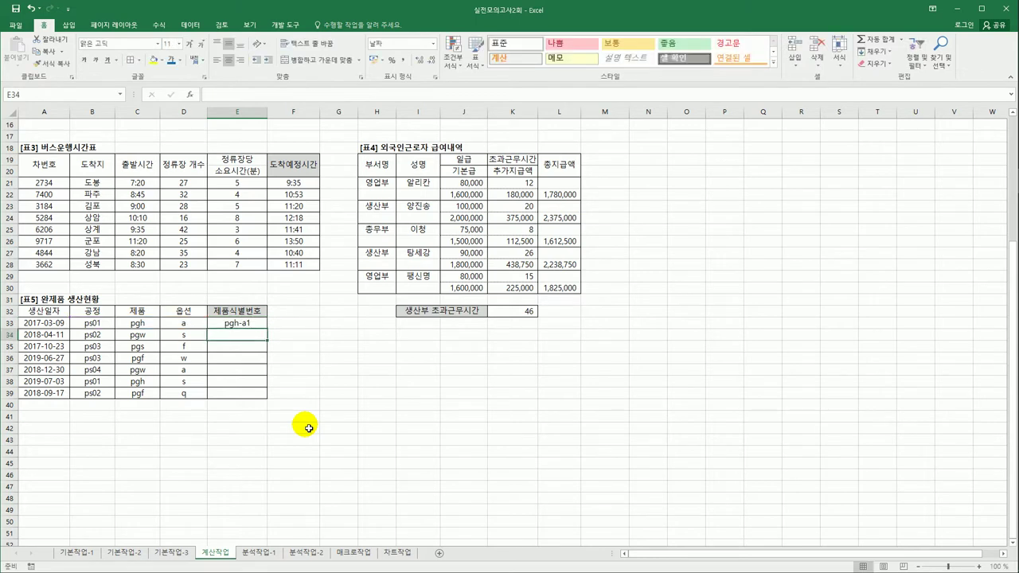
- Insert "-"& before RIGHT(B33,1) in the E33 formula and enter it
key("Up")
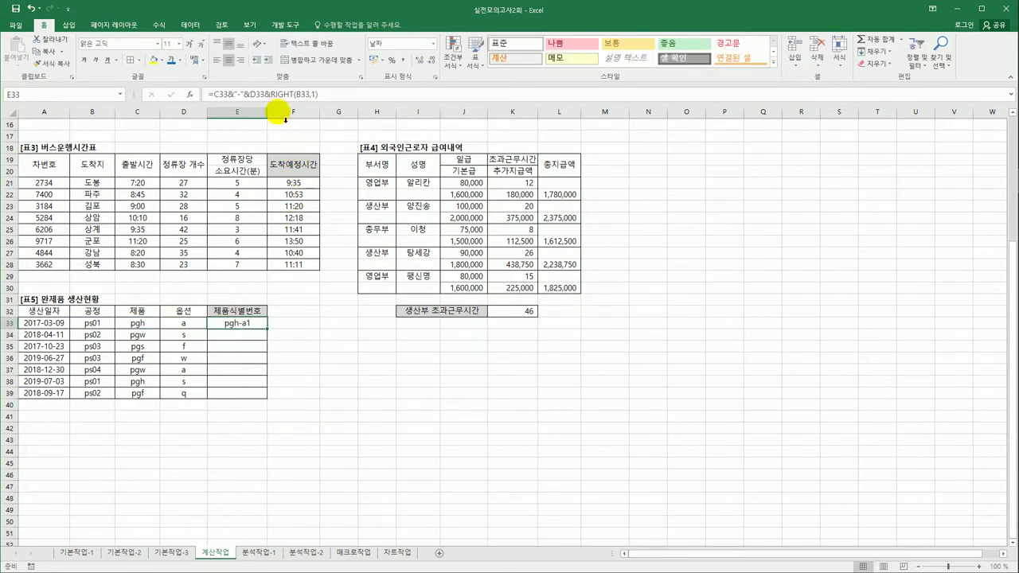
left_click(271, 94)
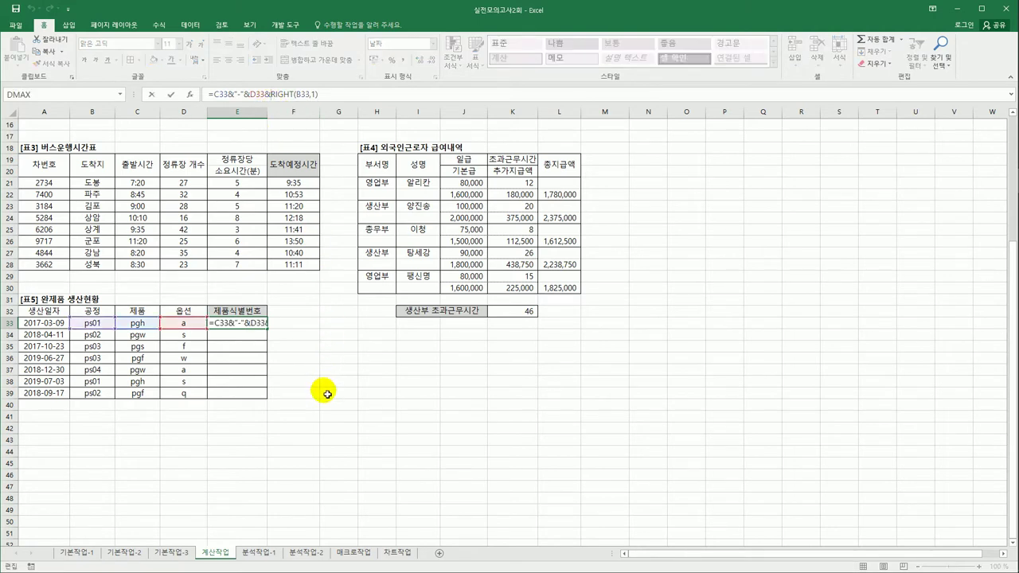
type("\"-\"")
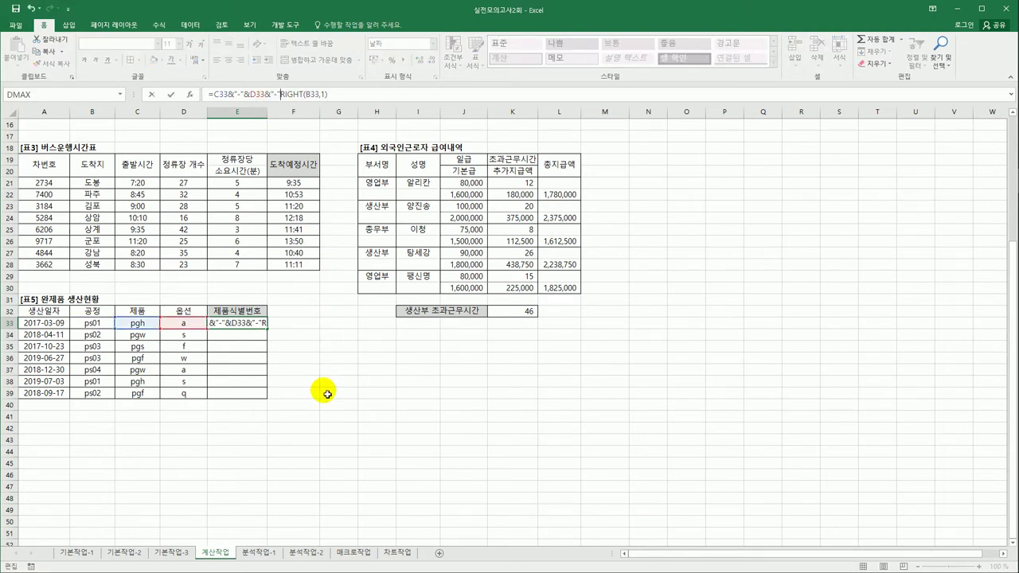
type("&")
key("ctrl+Return")
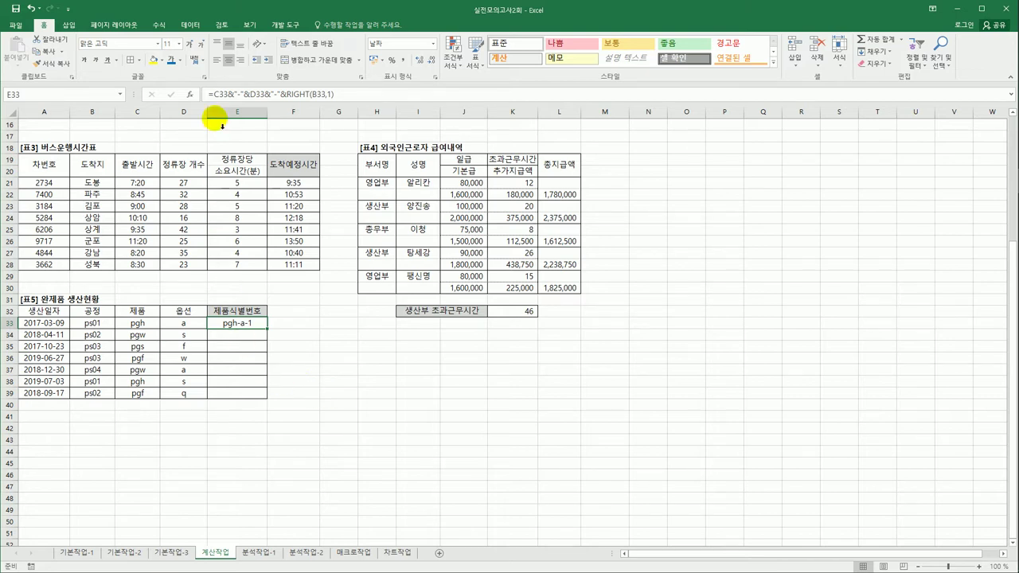
- Wrap the whole E33 expression in UPPER, enter it, and fill it down to E39
left_click(219, 96)
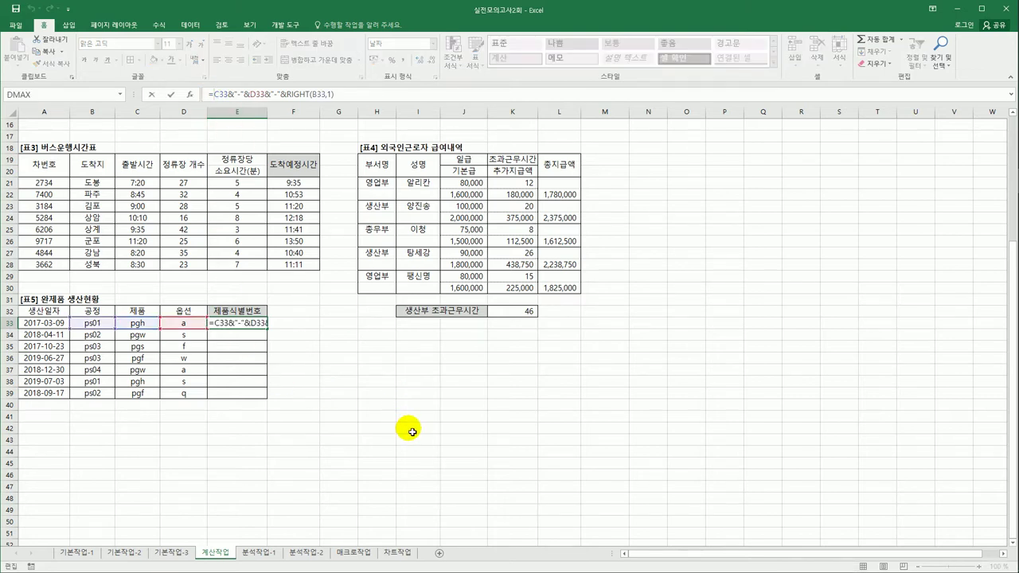
type("up")
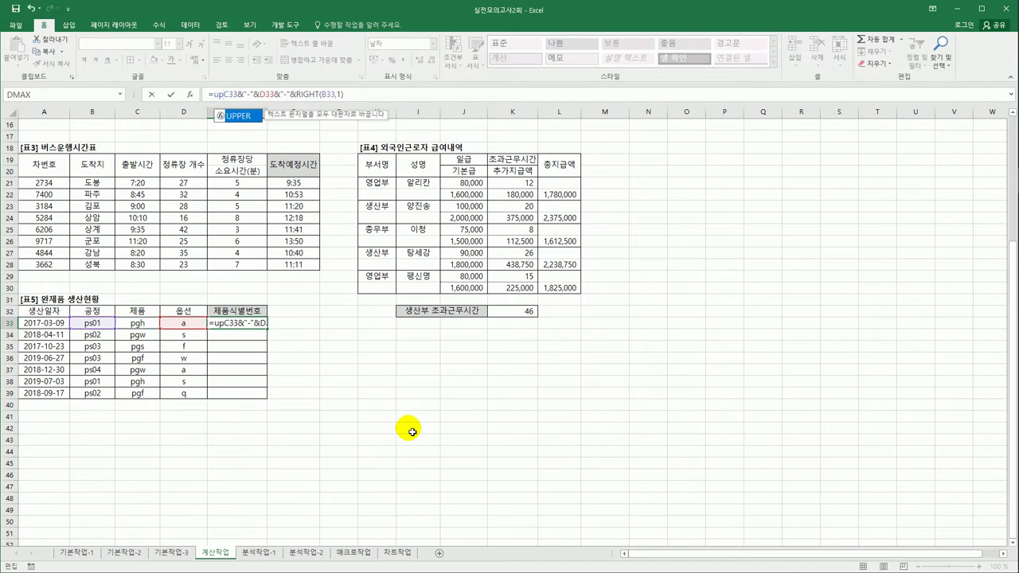
key("Tab")
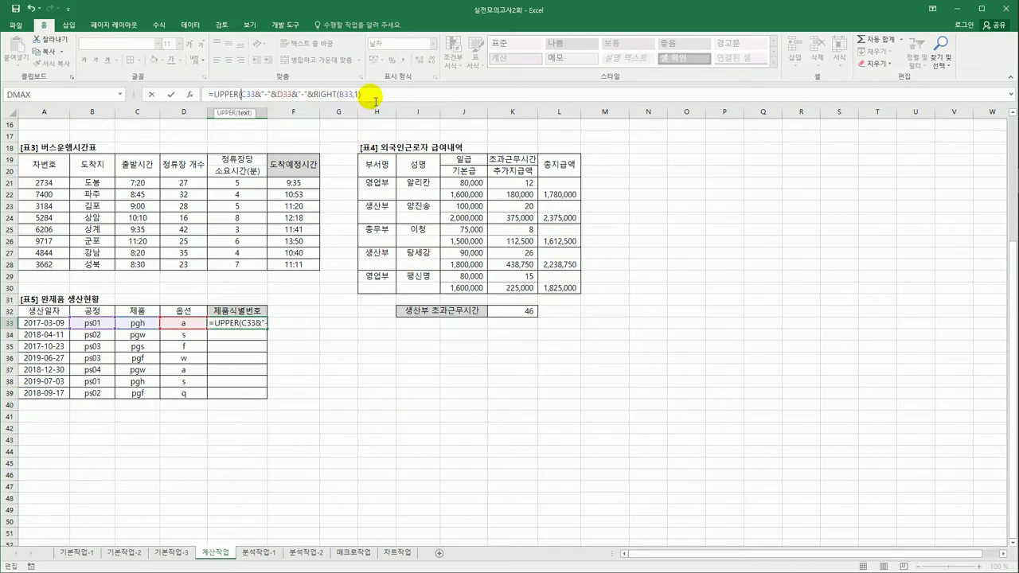
left_click(374, 97)
key("ctrl+Return")
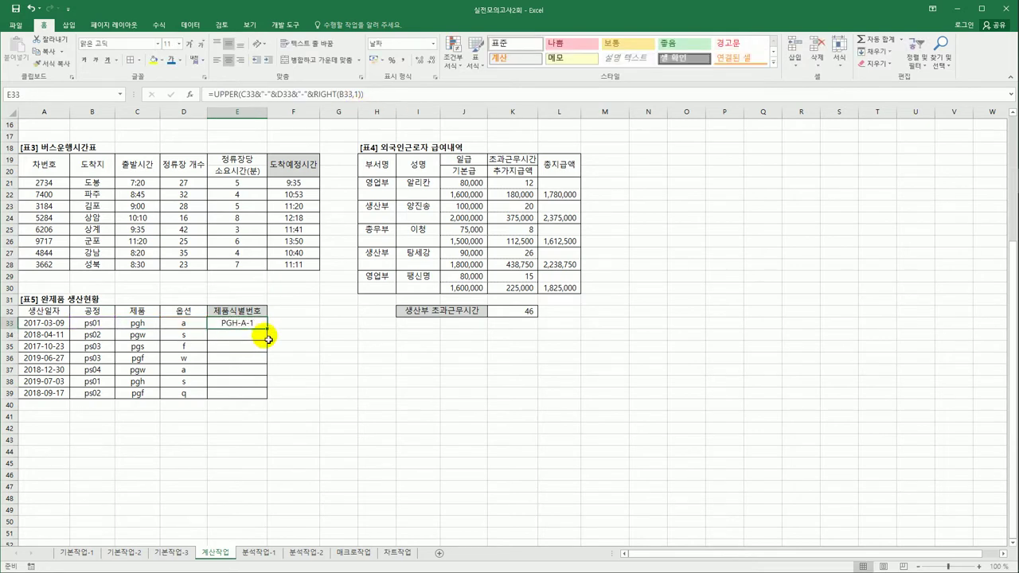
left_click_drag(269, 333, 269, 400)
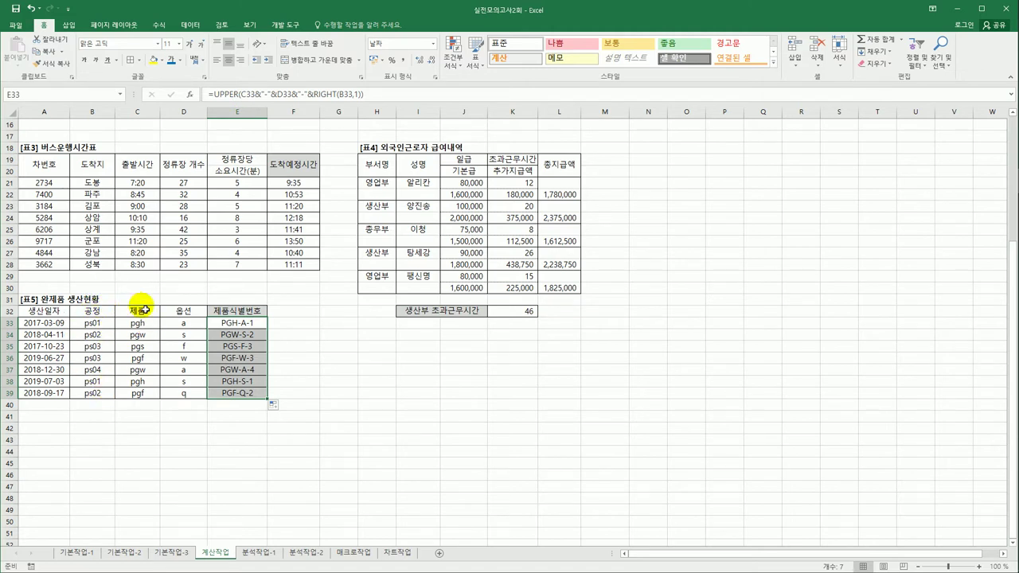
- Rewrite the E33 formula as =UPPER(C33)&"-"&UPPER(D33)&"-"&RIGHT(B33,1) and enter it
left_click(267, 96)
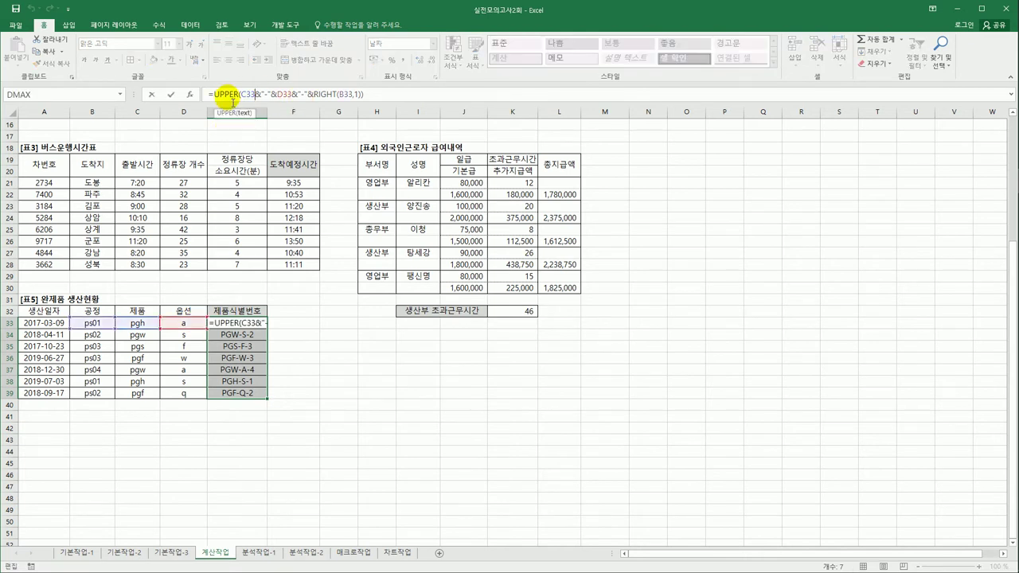
key("ctrl+Return")
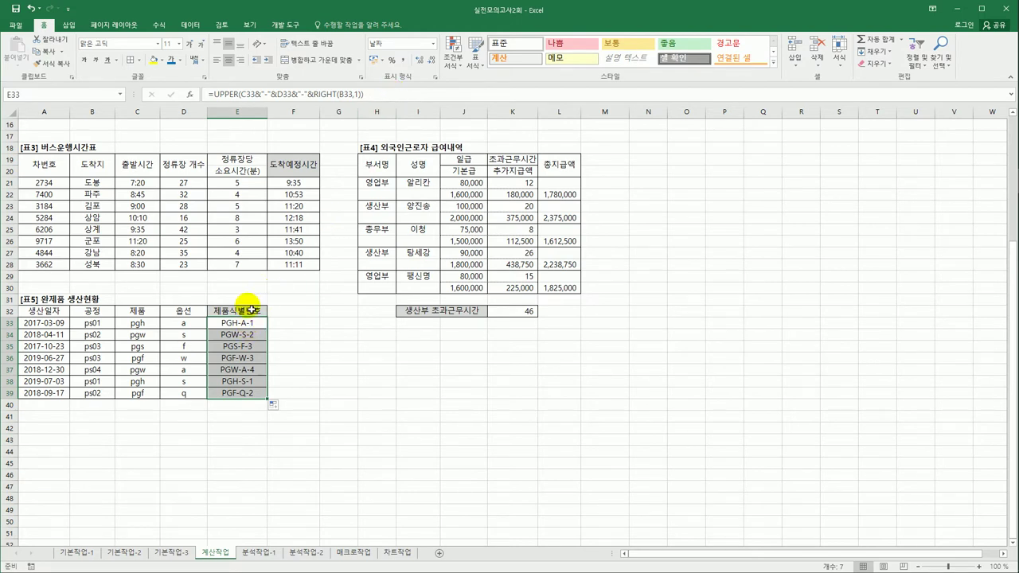
left_click(253, 92)
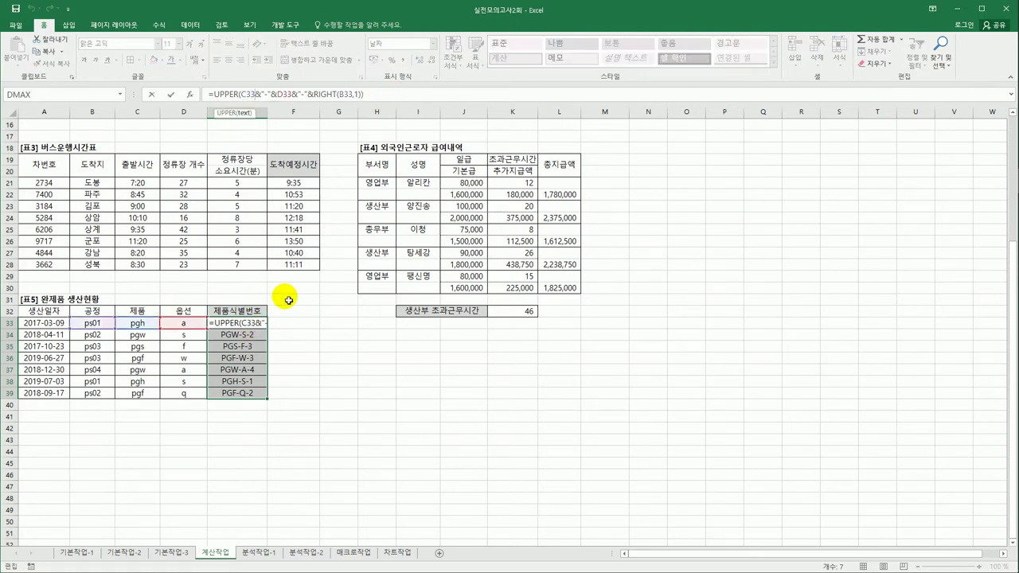
type(")")
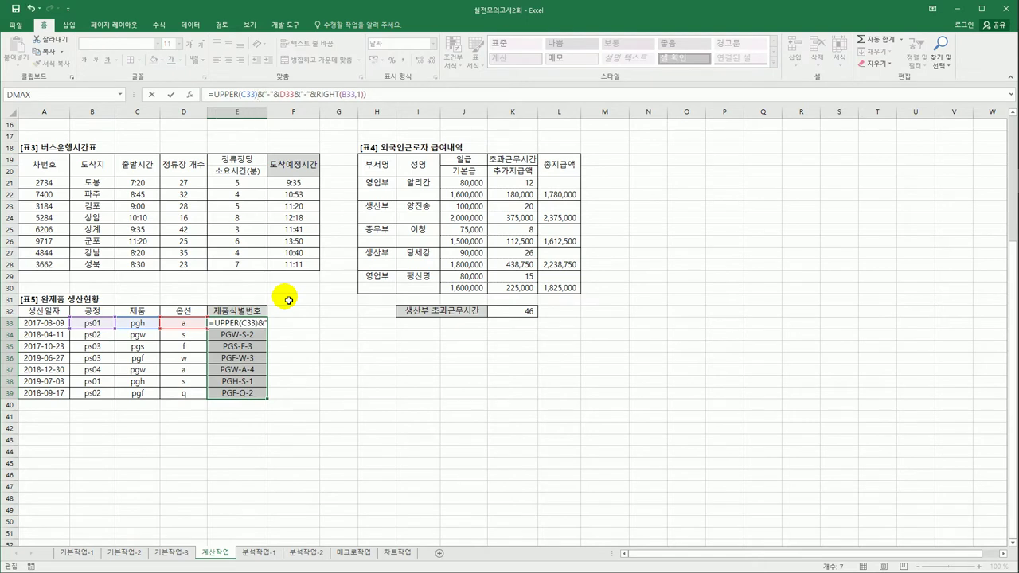
key("Right")
key("Right")
key("Right")
key("Right")
type("UPPER(C33")
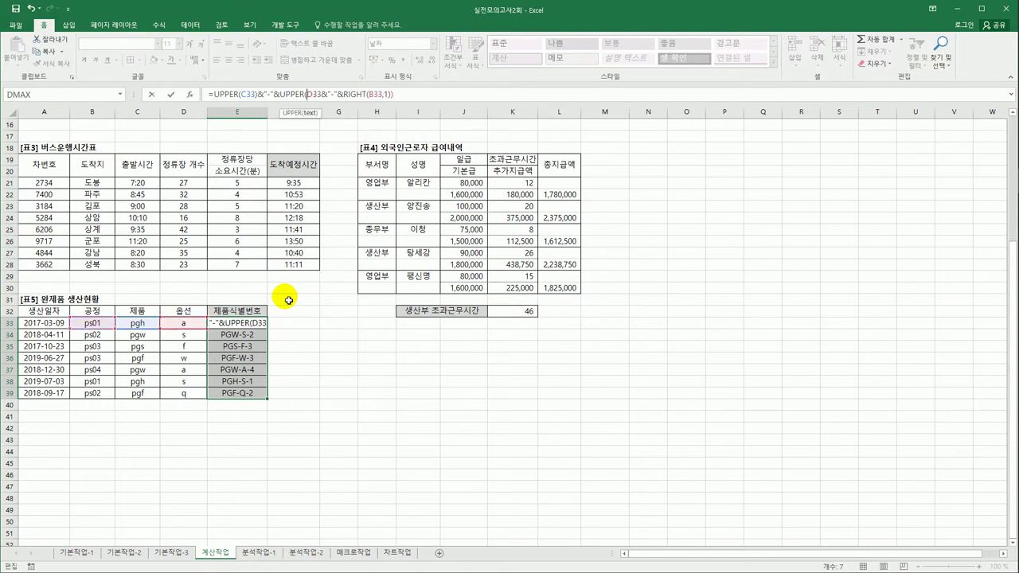
type(")")
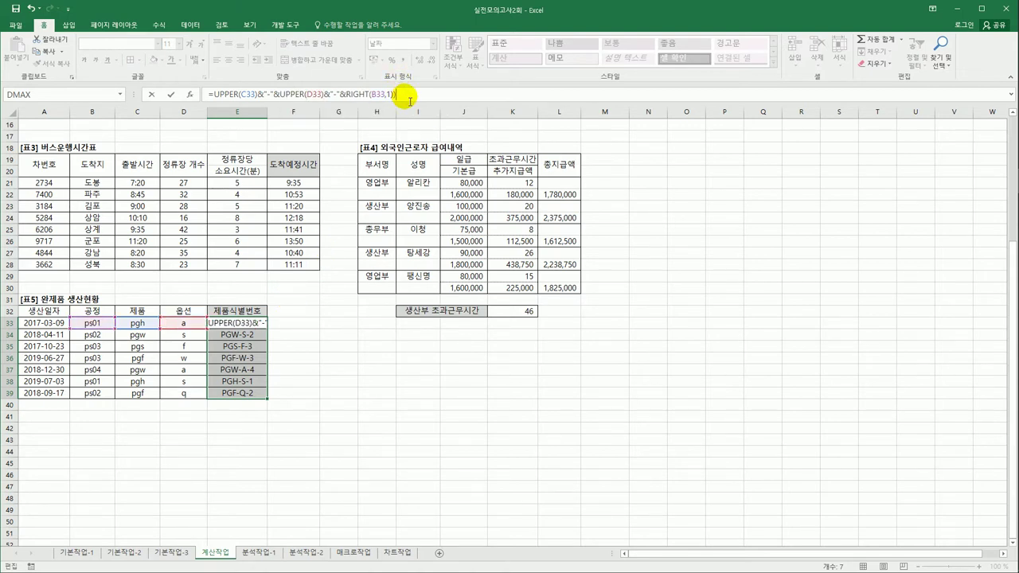
left_click(410, 100)
key("ctrl+Return")
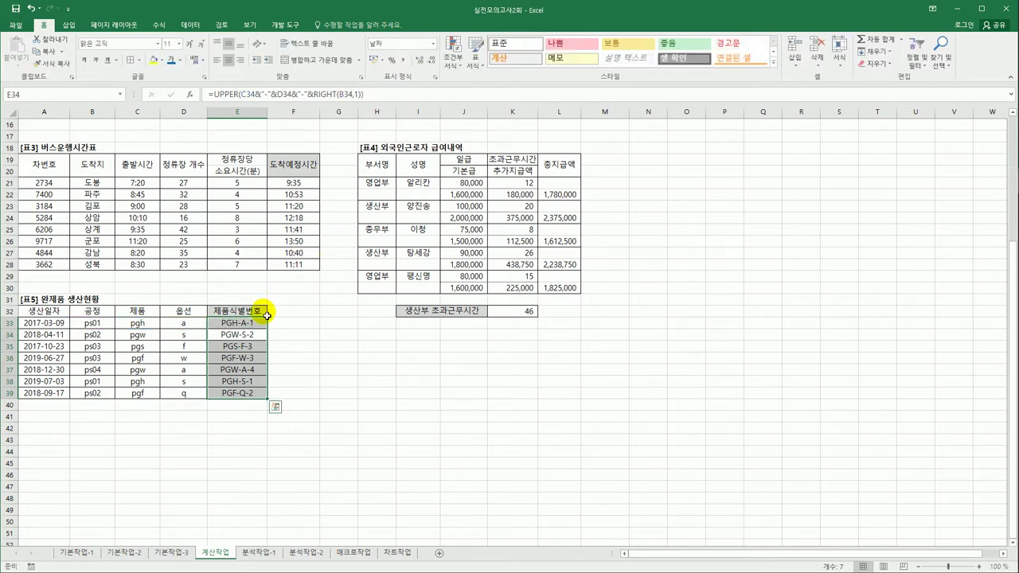
- Fill the revised E33 formula down the 제품식별번호 column to E39
left_click(256, 323)
left_click_drag(271, 333, 268, 404)
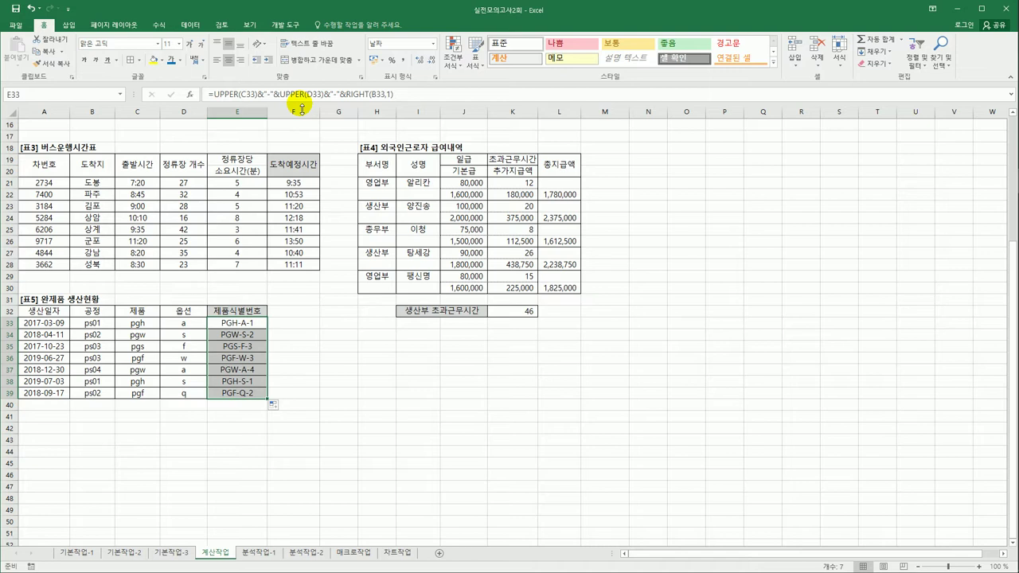
left_click(340, 385)
scroll(341, 384, "up", 5)
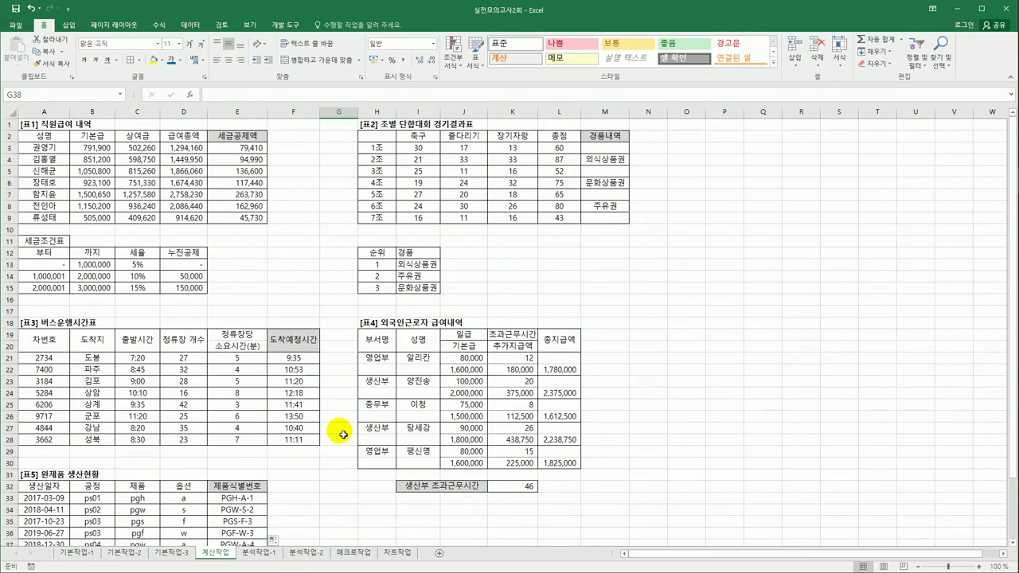
- On the 분석작업-1 sheet, sort the 차량운송현황 table by 거래처 in ascending order
left_click(258, 551)
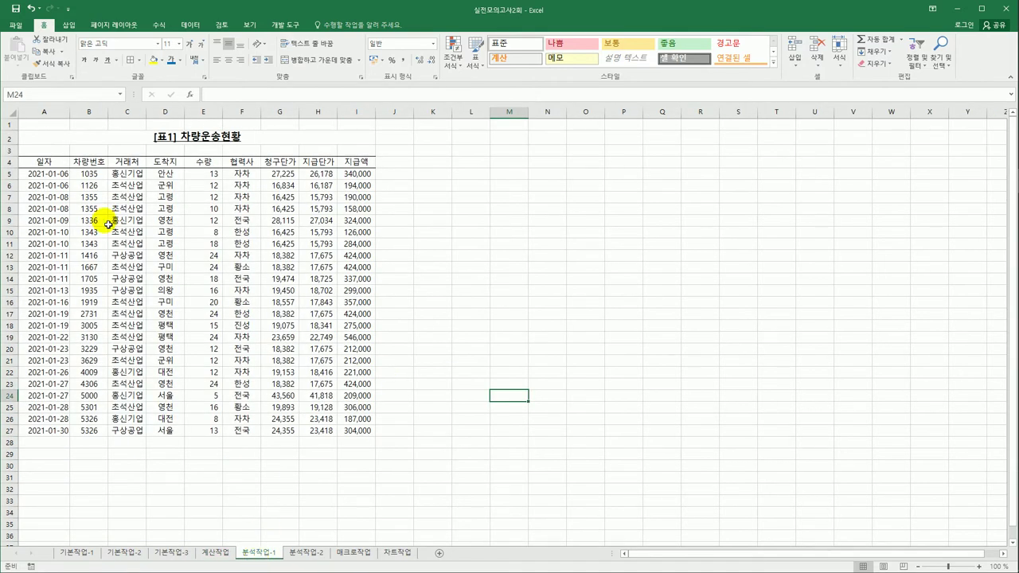
left_click(86, 162)
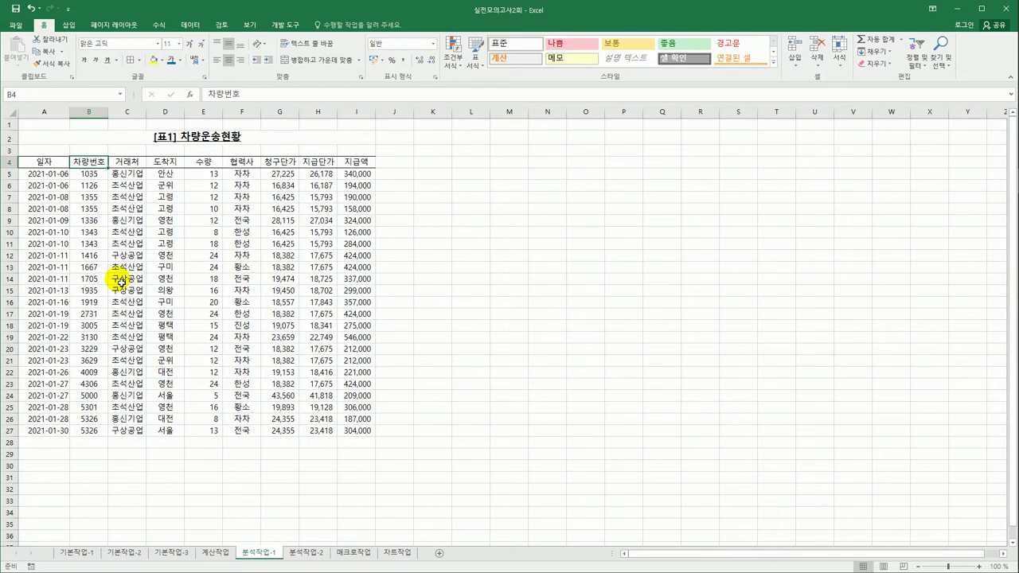
left_click(127, 164)
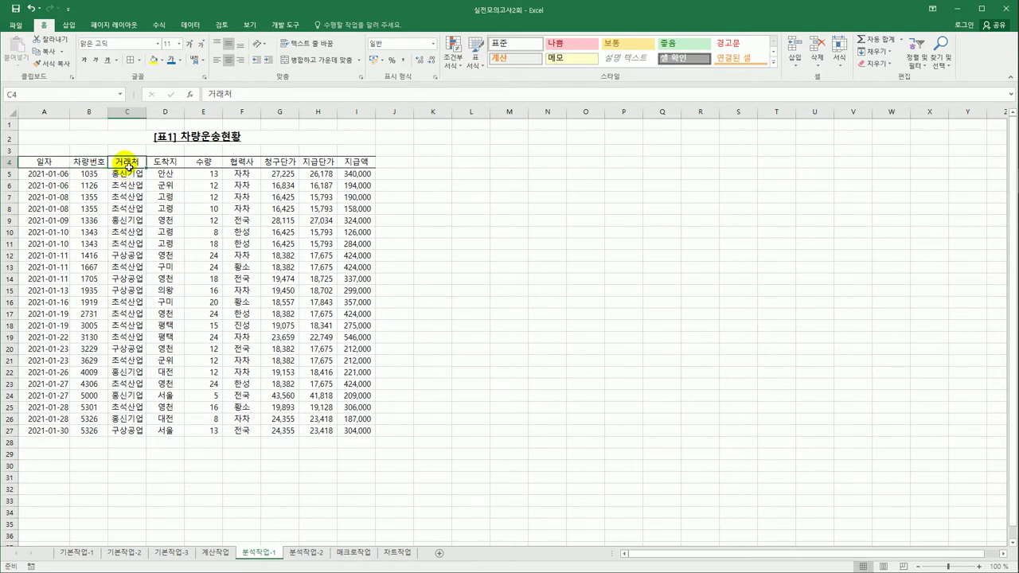
left_click(190, 25)
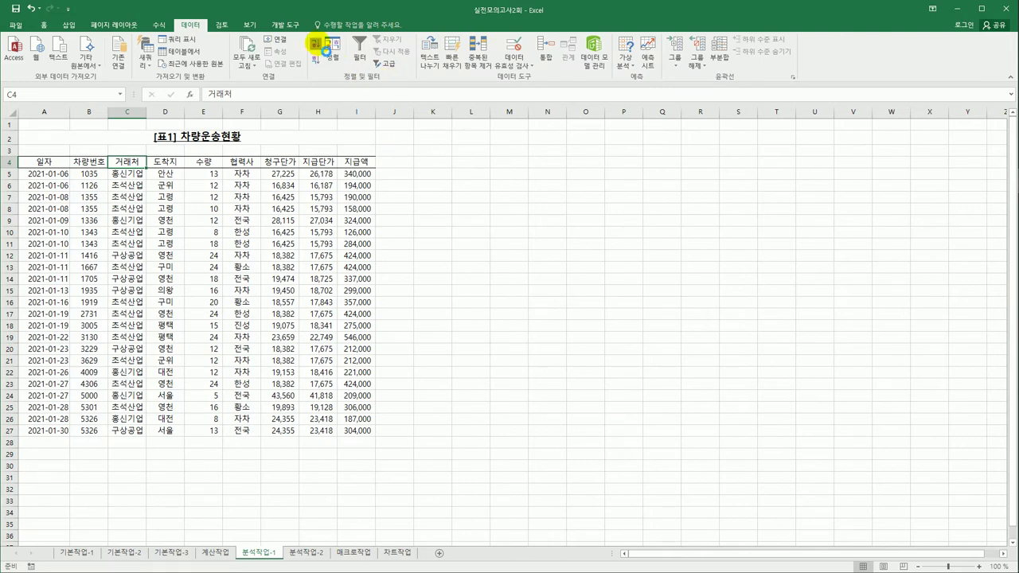
left_click(316, 44)
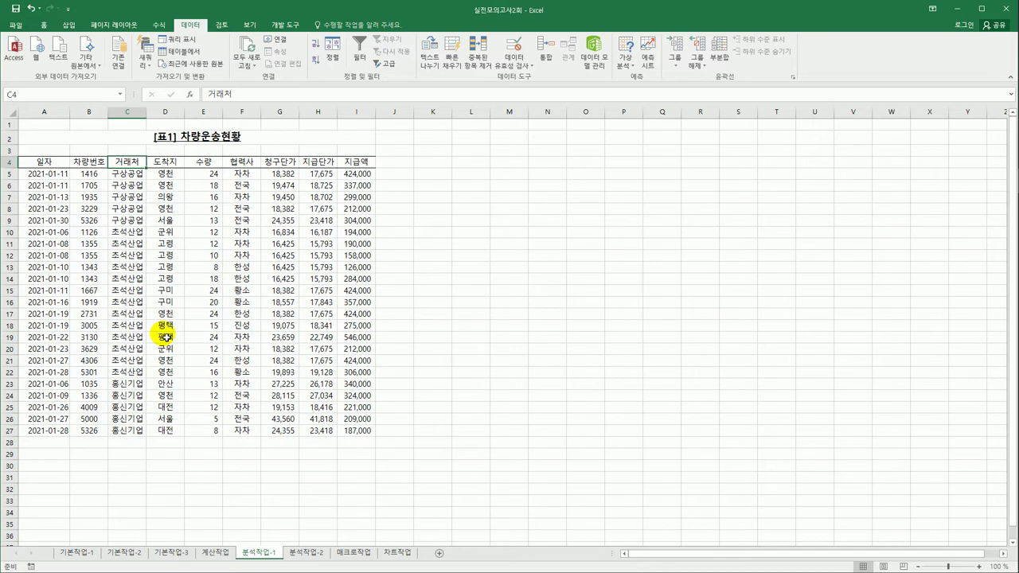
- Add subtotals to the table that sum only 수량 for each 거래처, and autofit the width of column C
left_click(719, 57)
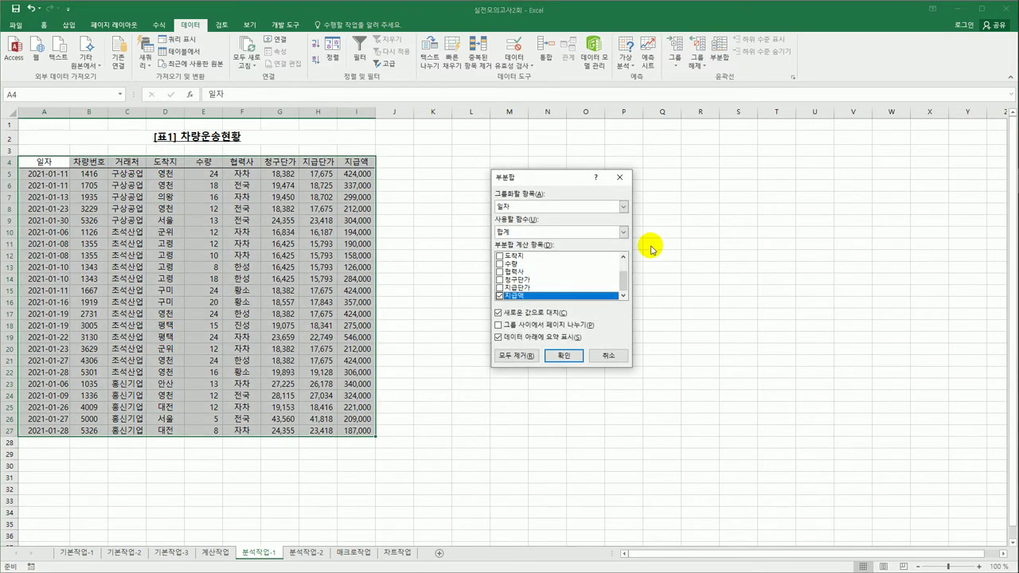
left_click(580, 207)
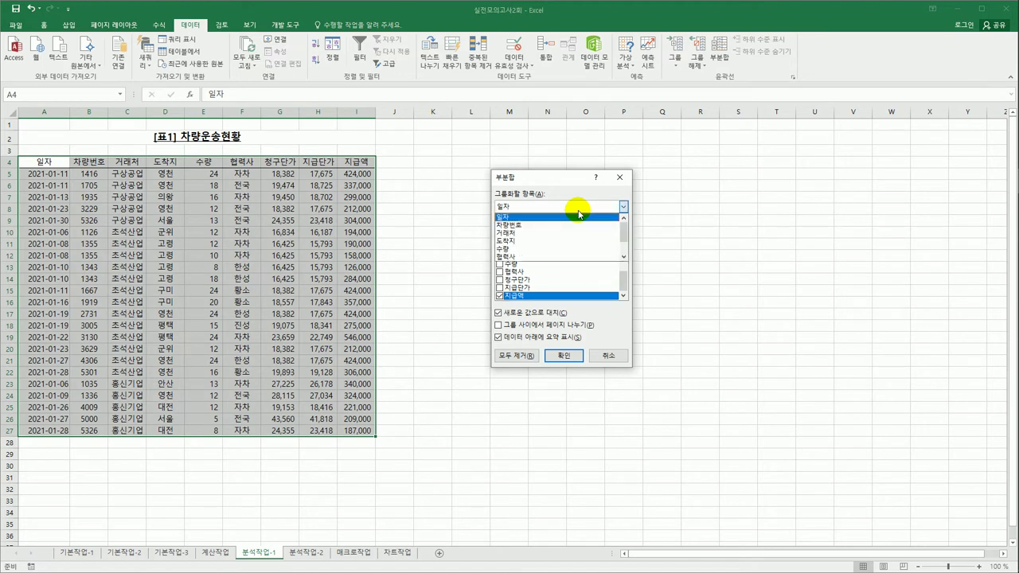
left_click(580, 232)
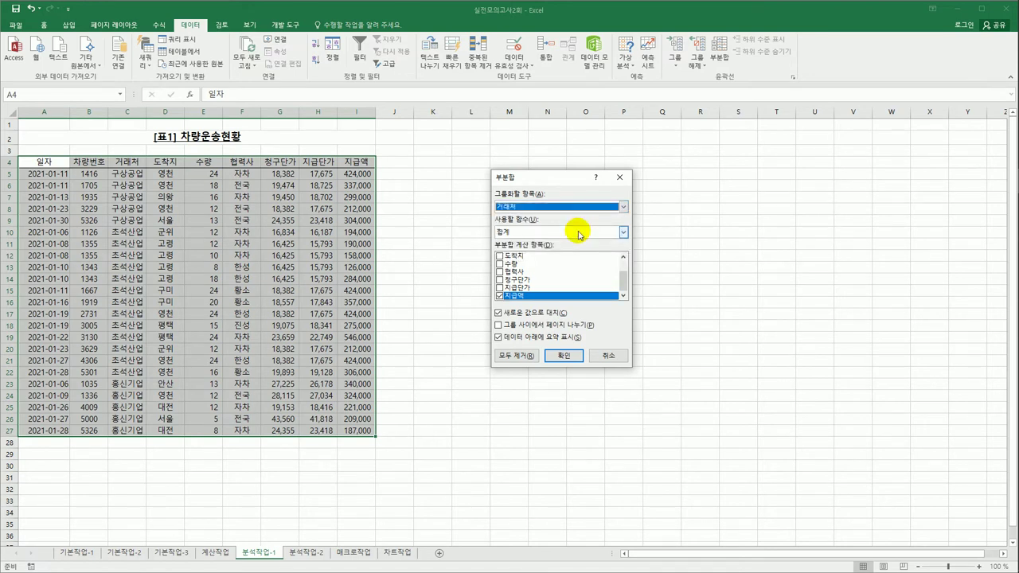
left_click(499, 296)
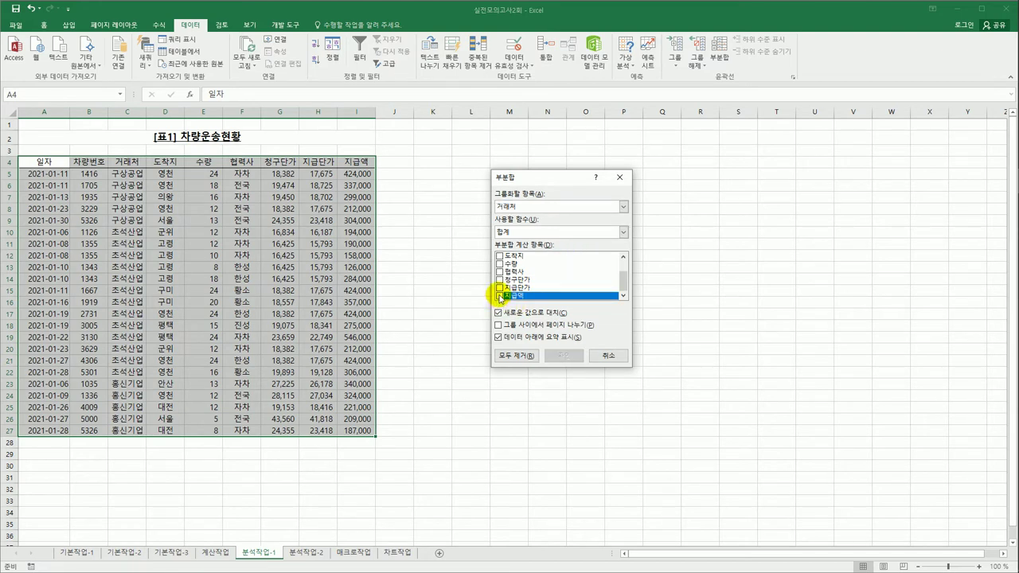
left_click(499, 264)
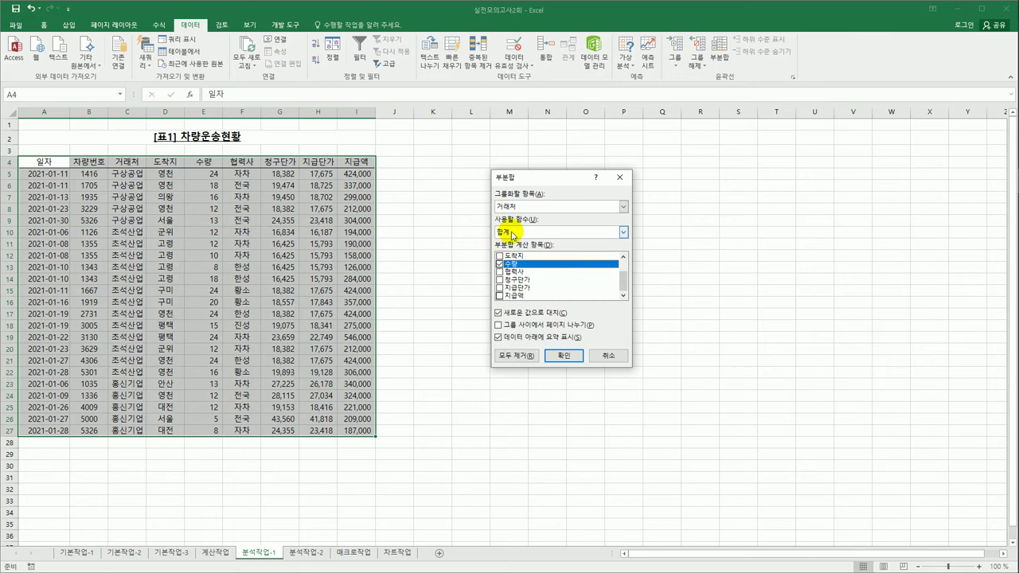
left_click(569, 357)
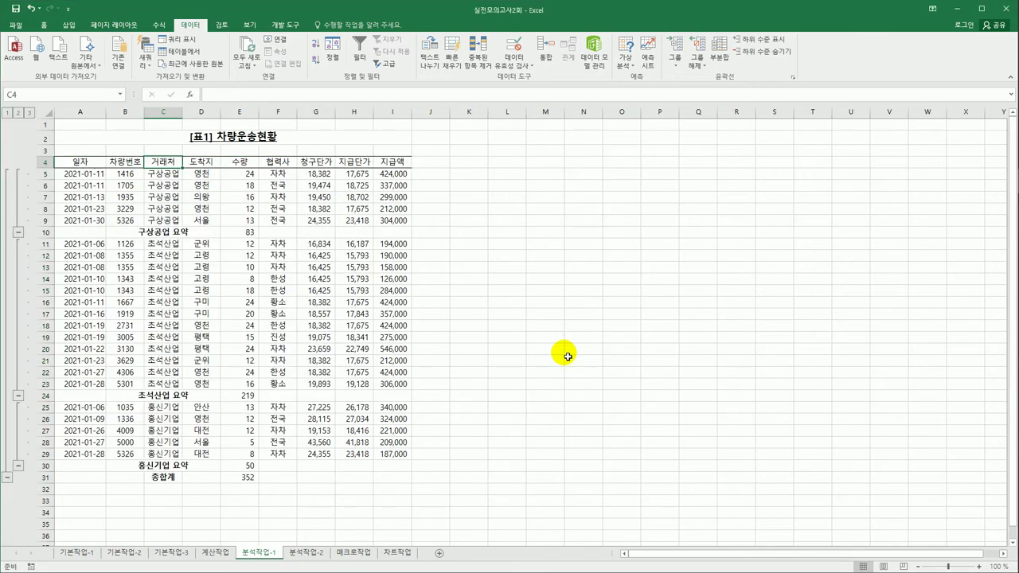
left_click(177, 161)
double_click(183, 112)
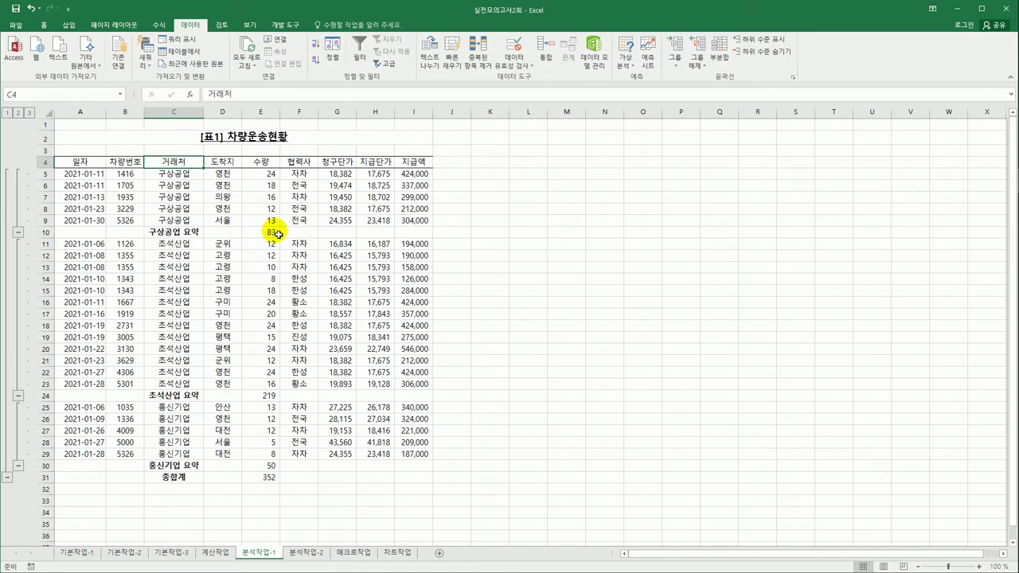
- Add a second subtotal that averages only 지급액 for each 거래처, keeping the existing subtotals instead of replacing them
left_click(718, 54)
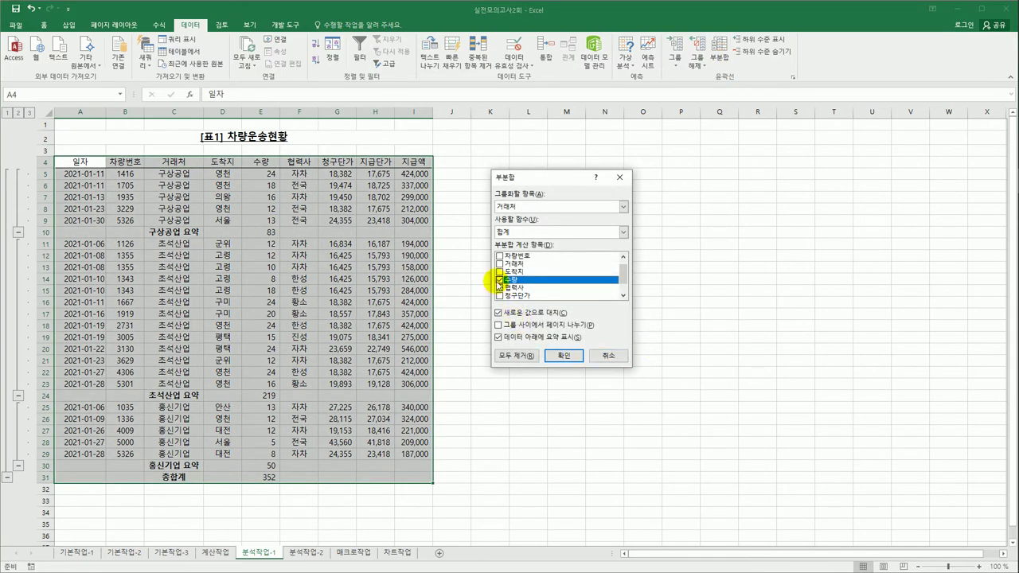
left_click(499, 280)
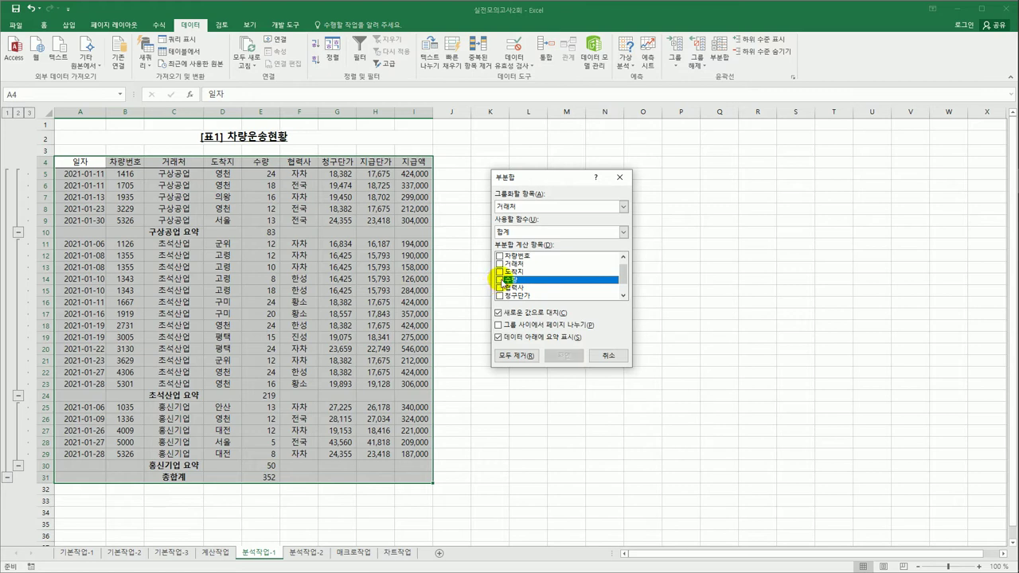
scroll(624, 284, "down", 1)
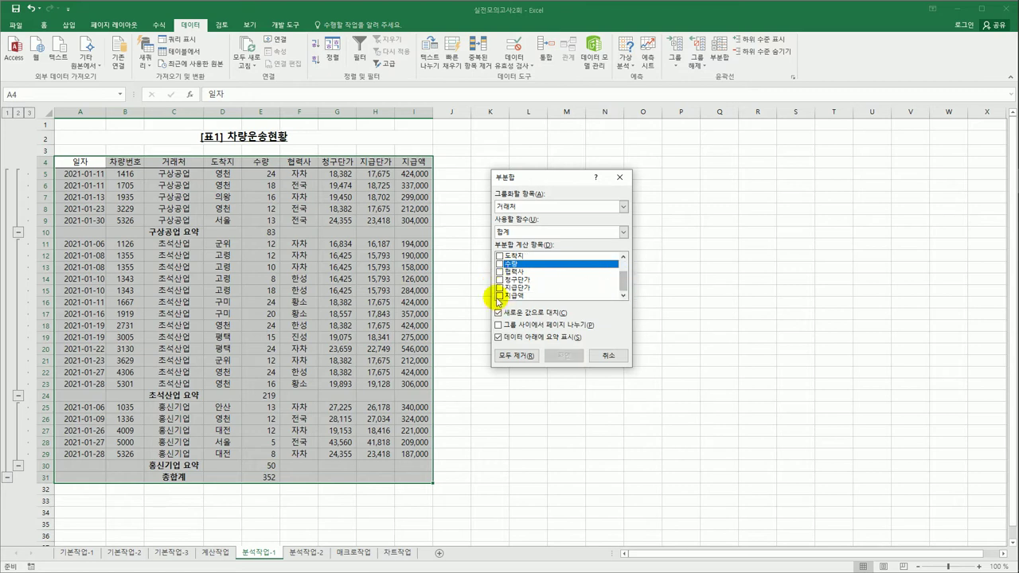
left_click(500, 296)
left_click(517, 231)
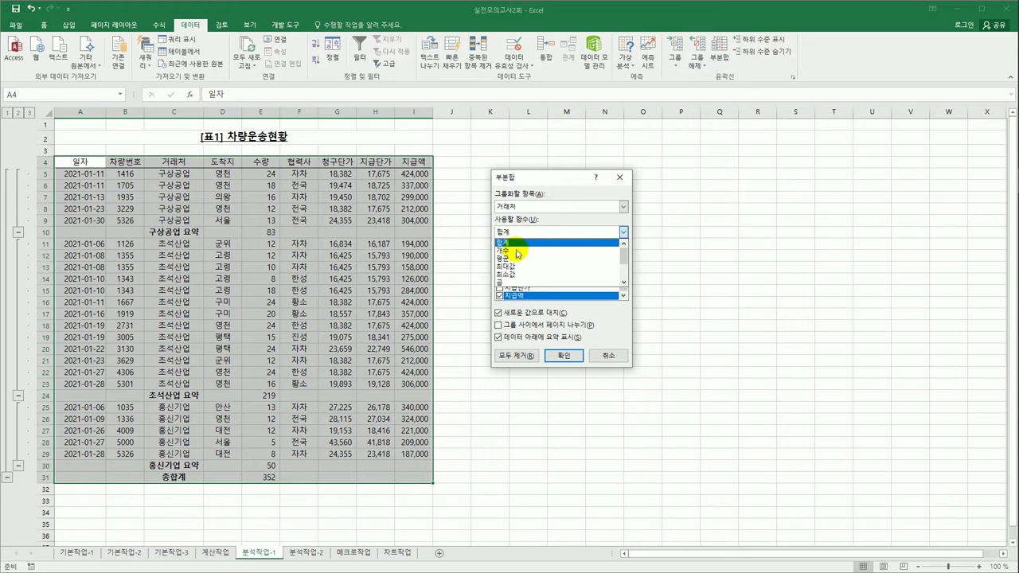
left_click(514, 259)
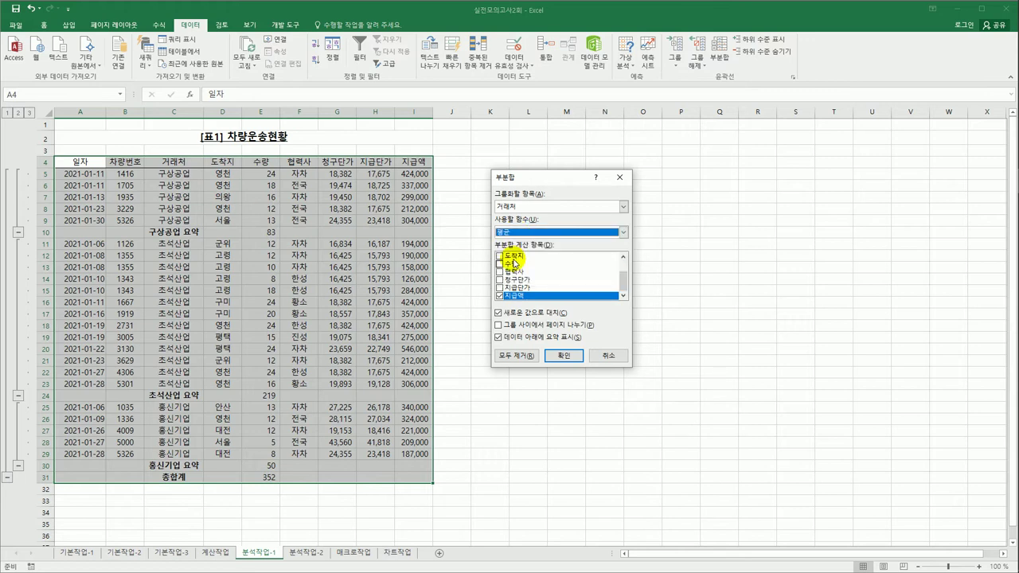
left_click(499, 313)
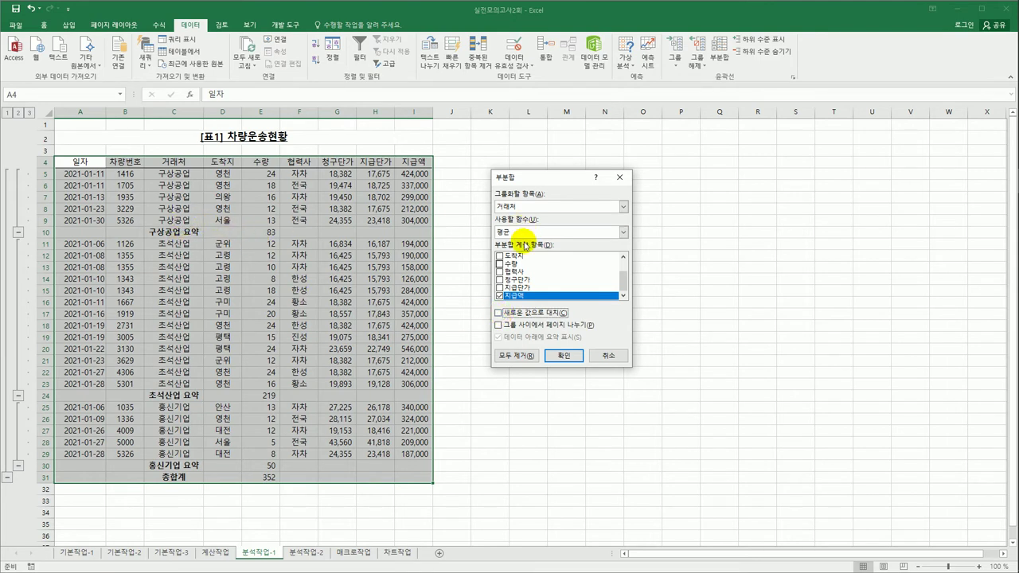
left_click(562, 356)
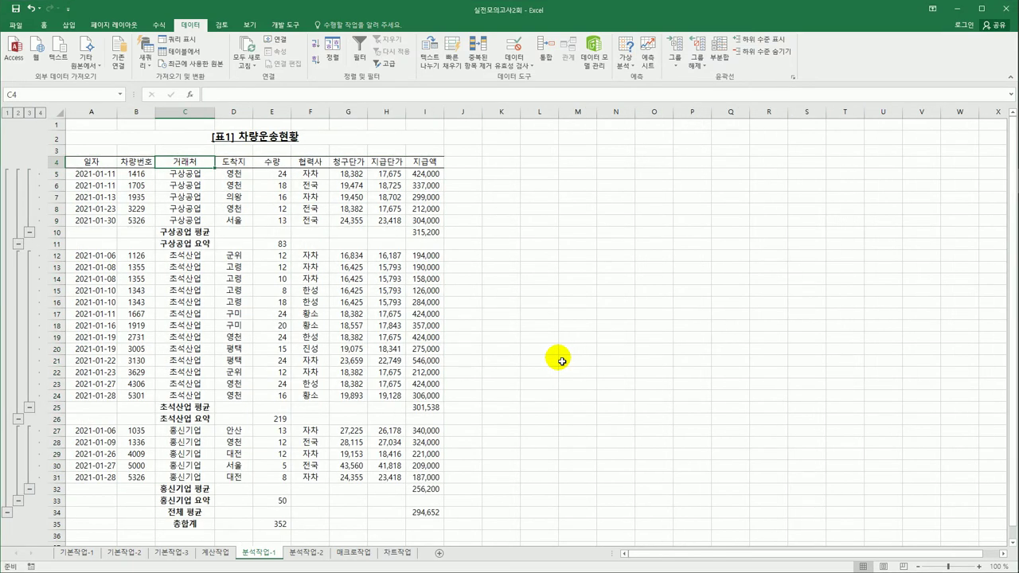
left_click(558, 361)
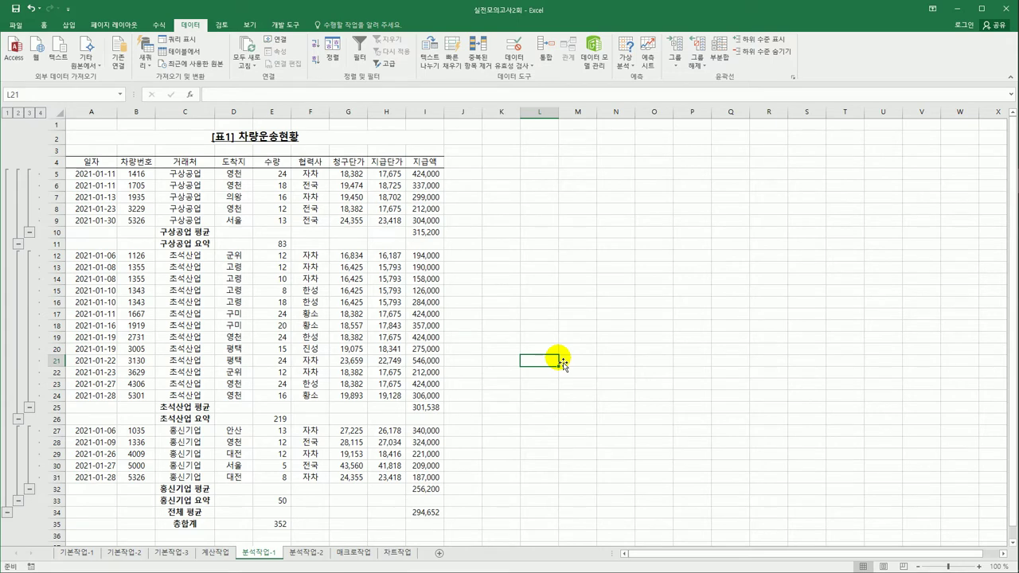
- On the 분석작업-2 sheet, name cell D13 연평균성장률
left_click(319, 561)
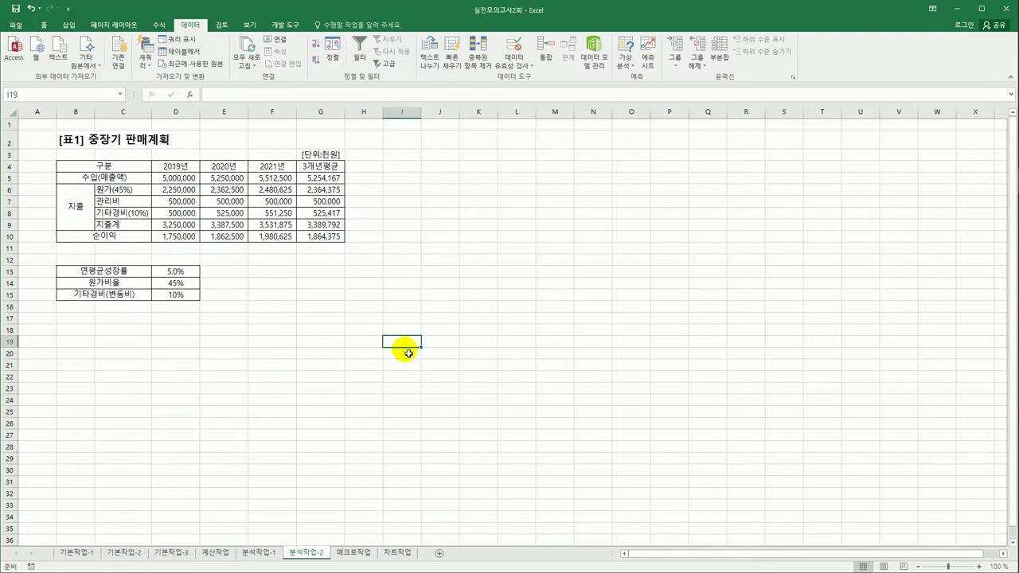
left_click(179, 272)
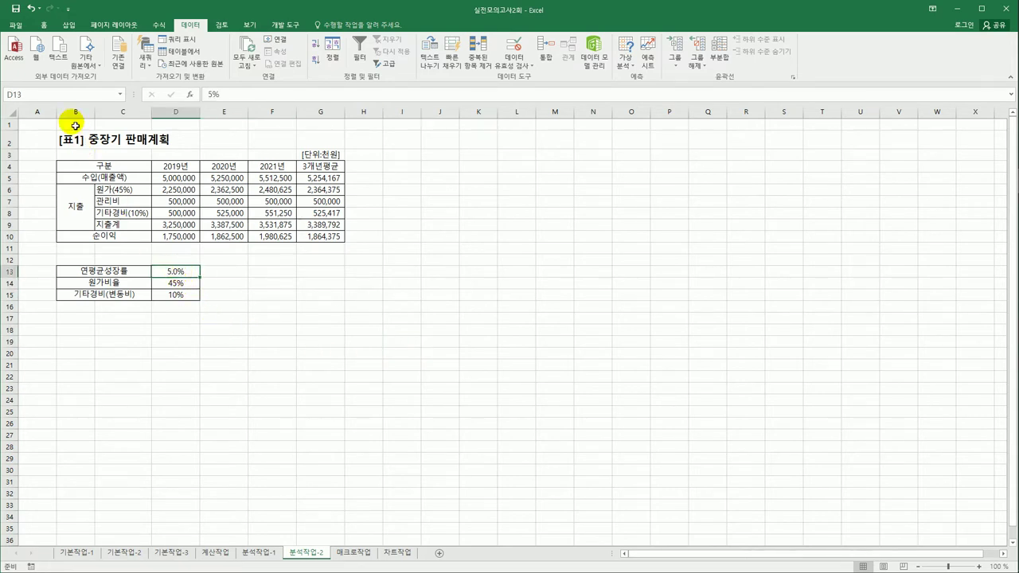
left_click(61, 97)
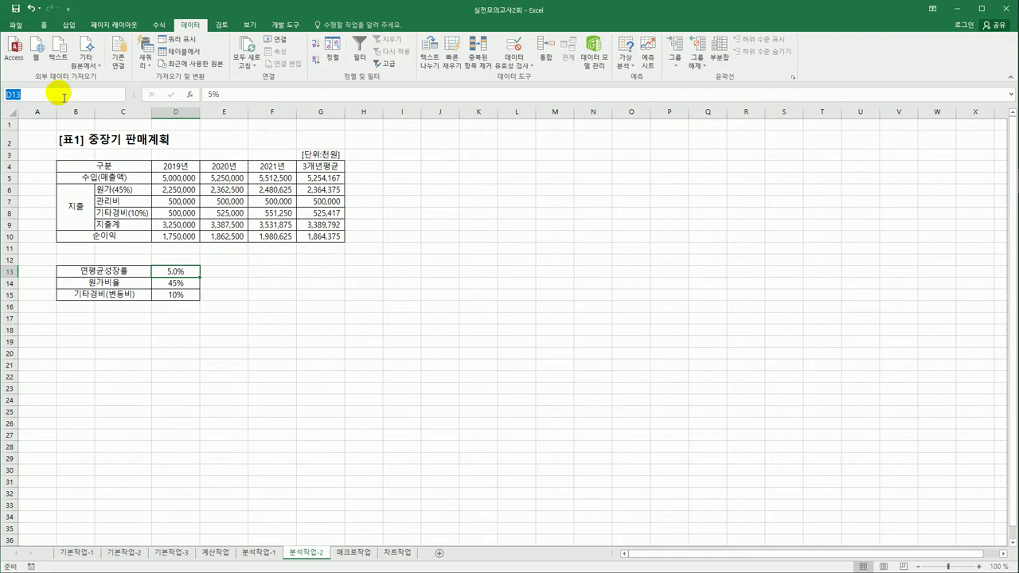
type("d")
type("ㅇ")
type("평균성장률")
key("Return")
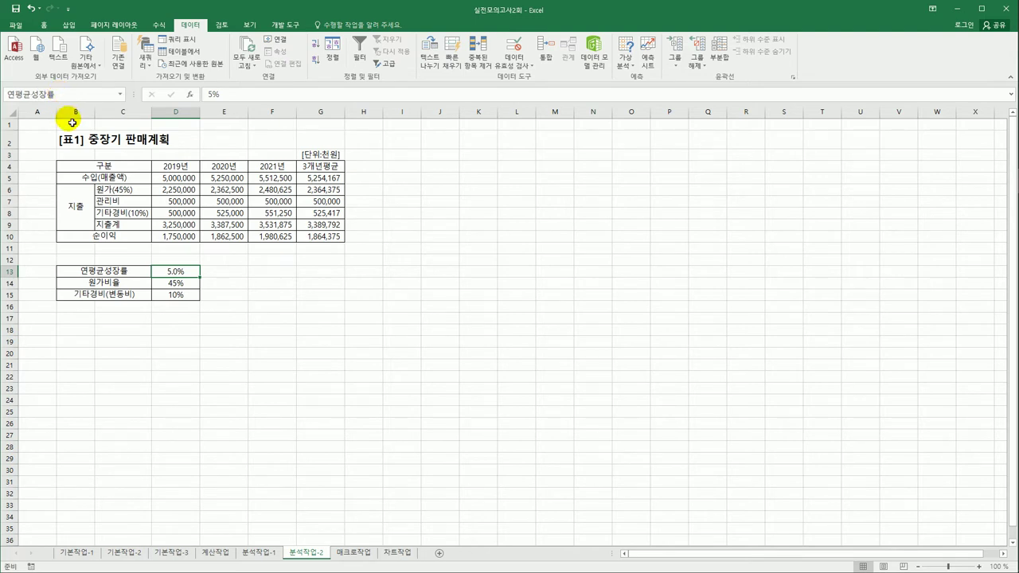
- Name cell D14 원가비율 and cell D15 기타경비
left_click(171, 285)
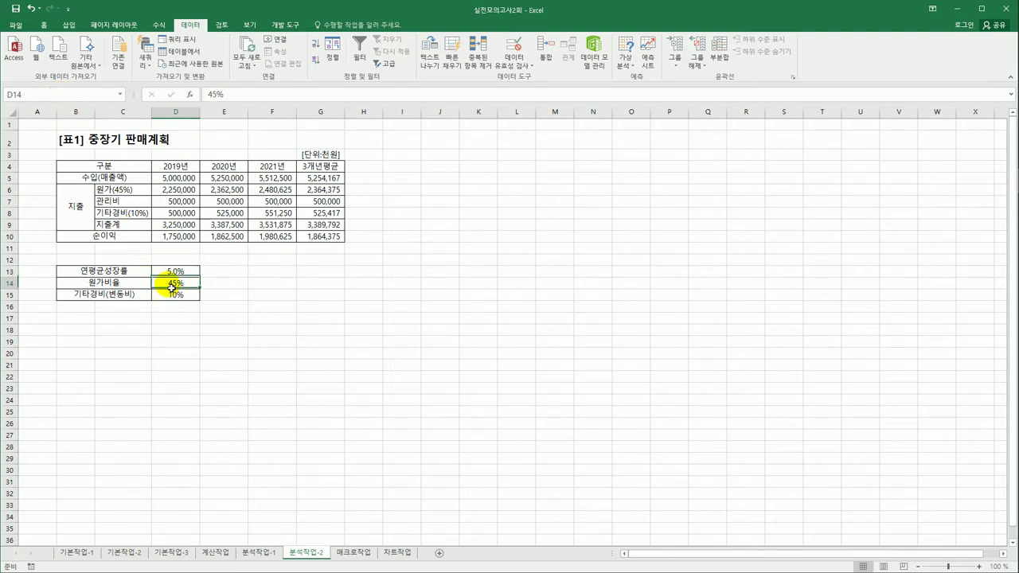
left_click(33, 94)
type("ㅇ")
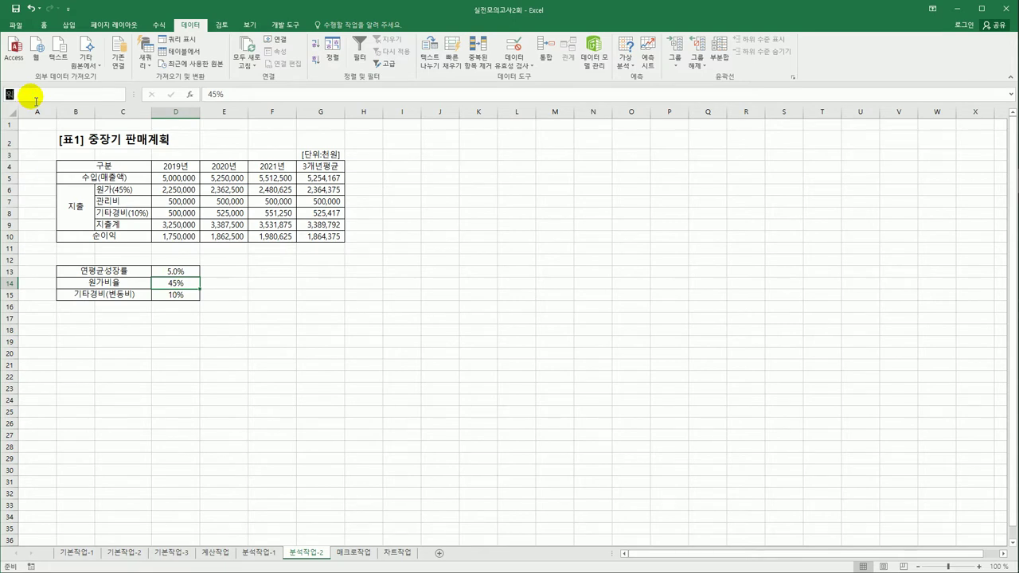
type("가비율")
key("Return")
left_click(172, 294)
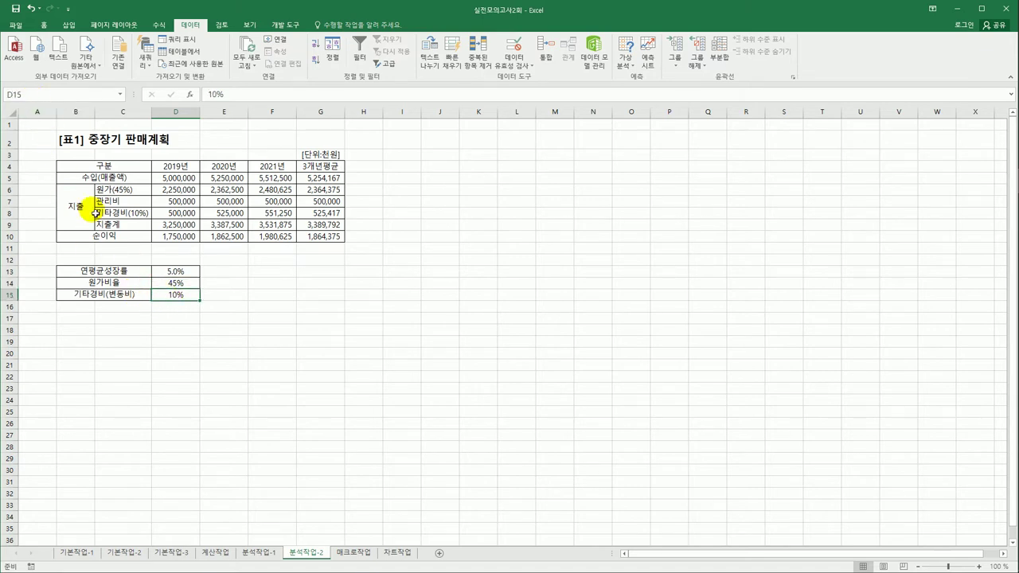
left_click(41, 97)
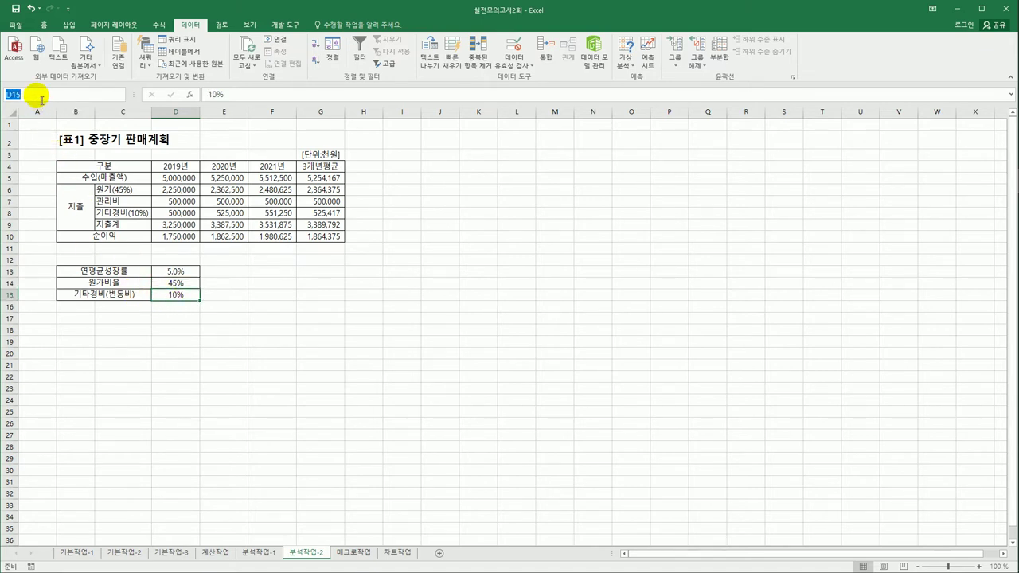
type("기타경비")
key("Return")
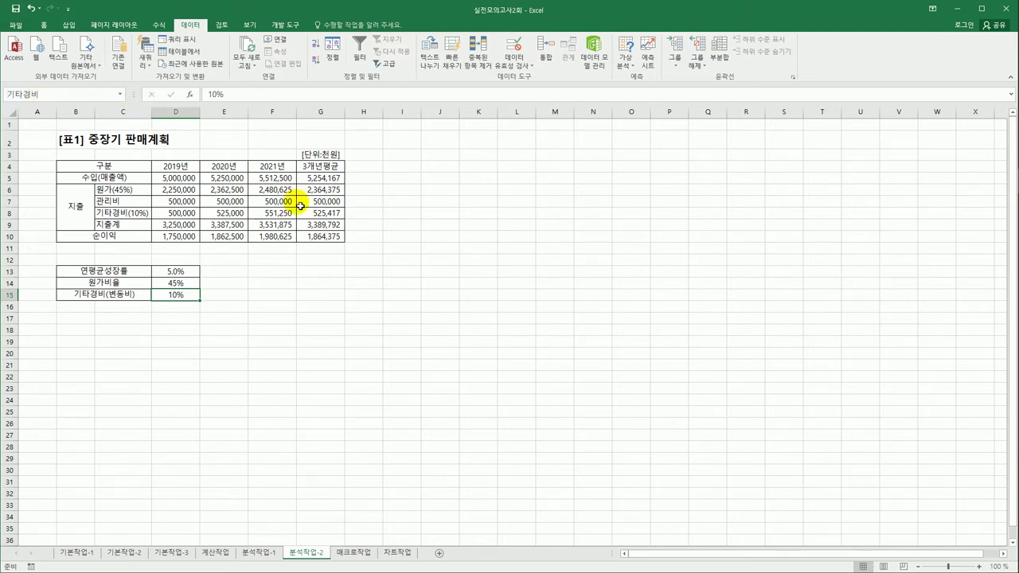
- Name the 3개년평균 cell of the 순이익 row, G10, 순이익평균
left_click(318, 236)
left_click(46, 99)
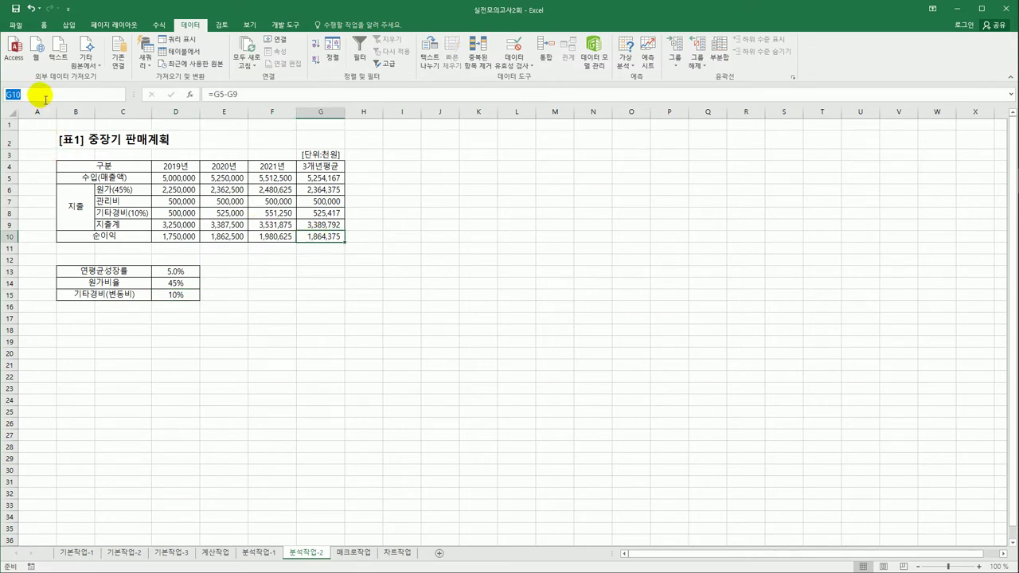
type("순이익평균")
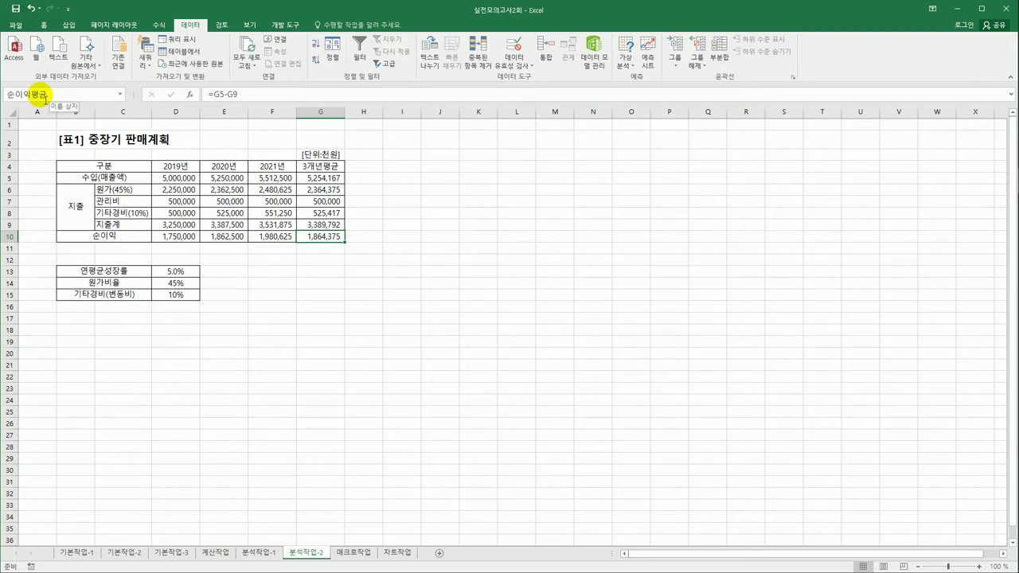
key("Return")
- Add a scenario called 이익증가 with D13:D15 as the changing cells and an empty description
left_click_drag(183, 272, 189, 296)
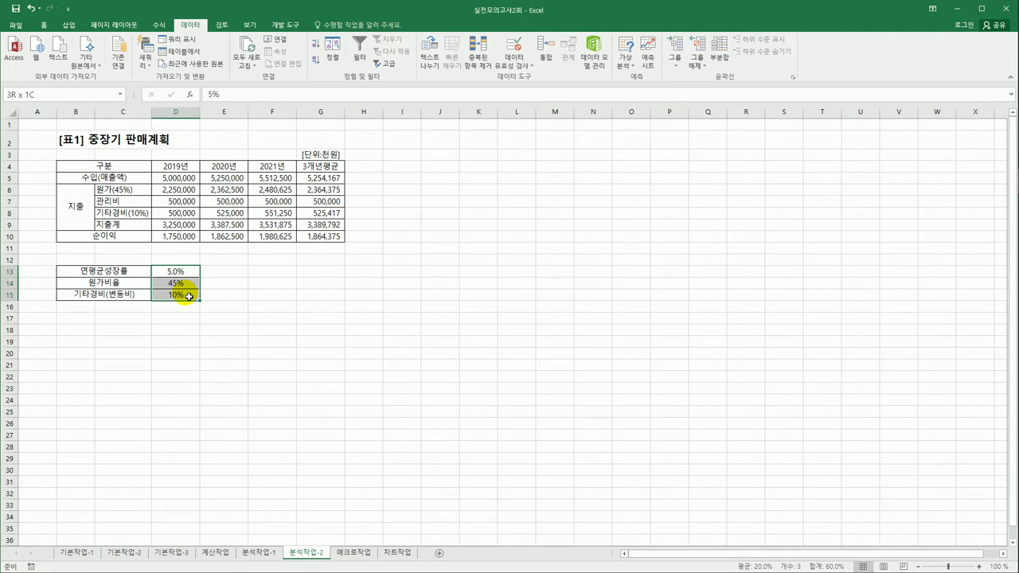
left_click_drag(188, 296, 189, 296)
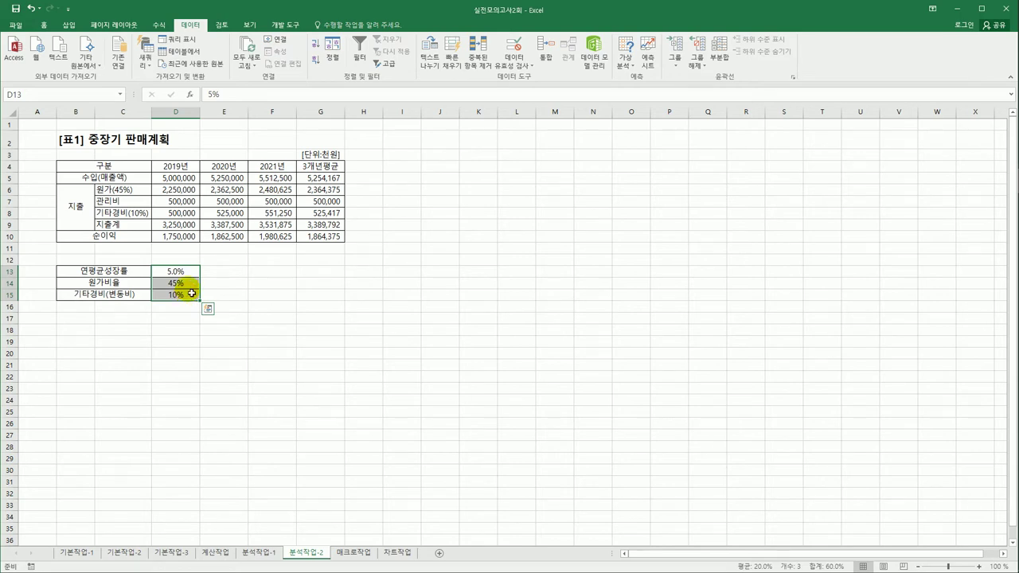
left_click(626, 62)
left_click(642, 77)
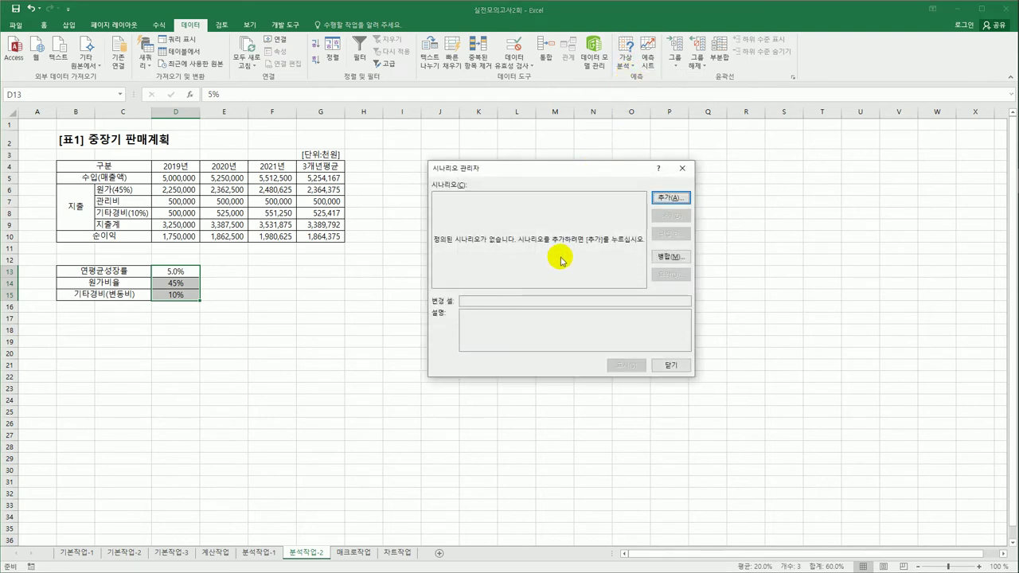
left_click(667, 198)
left_click_drag(581, 283, 390, 257)
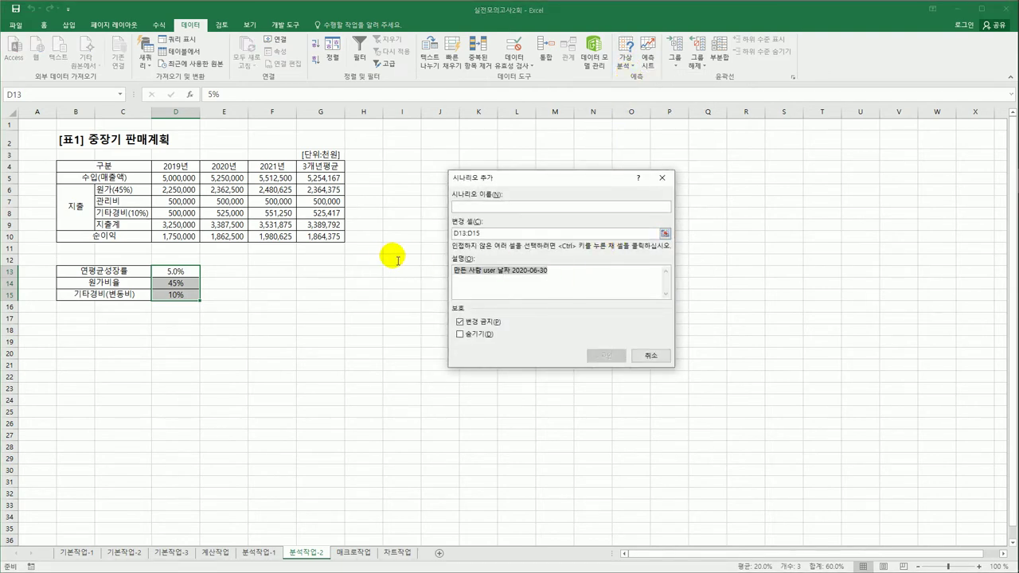
key("Delete")
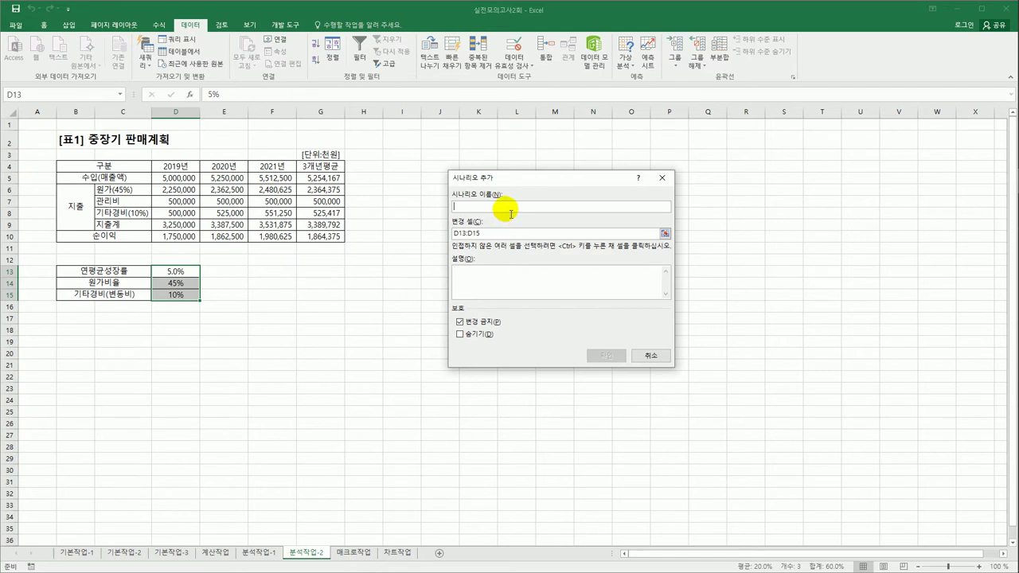
type("이익증")
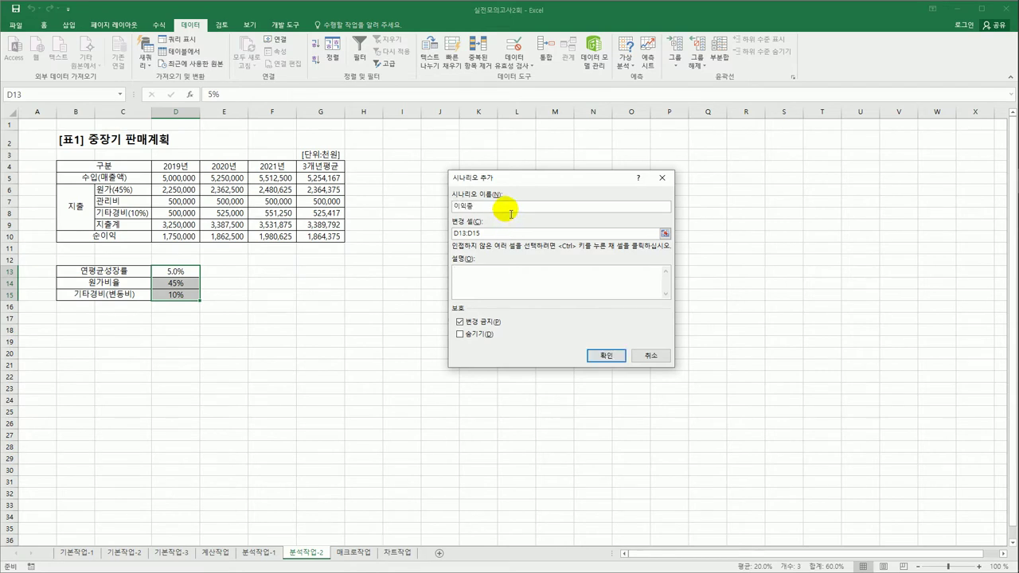
type("가")
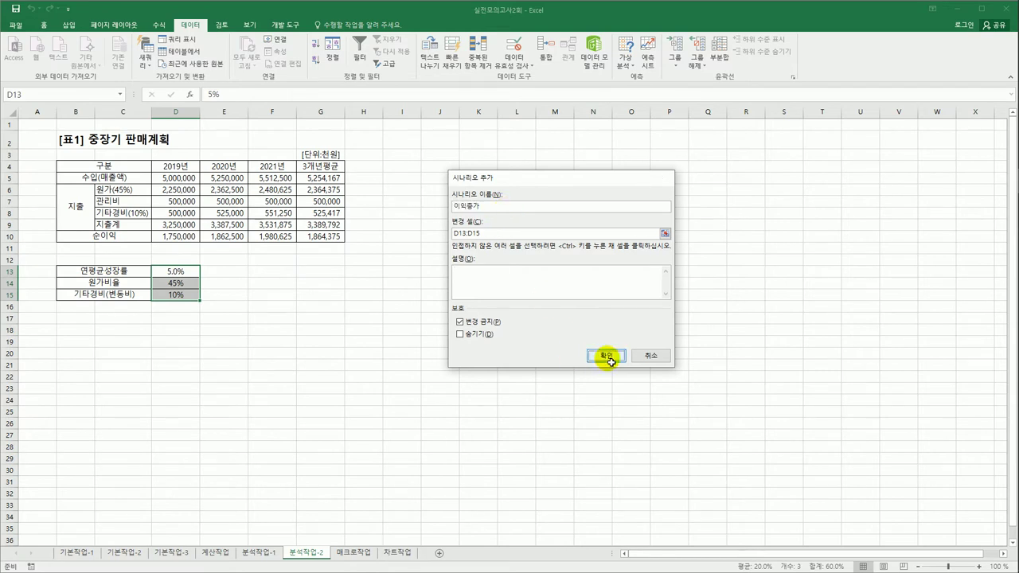
left_click(607, 356)
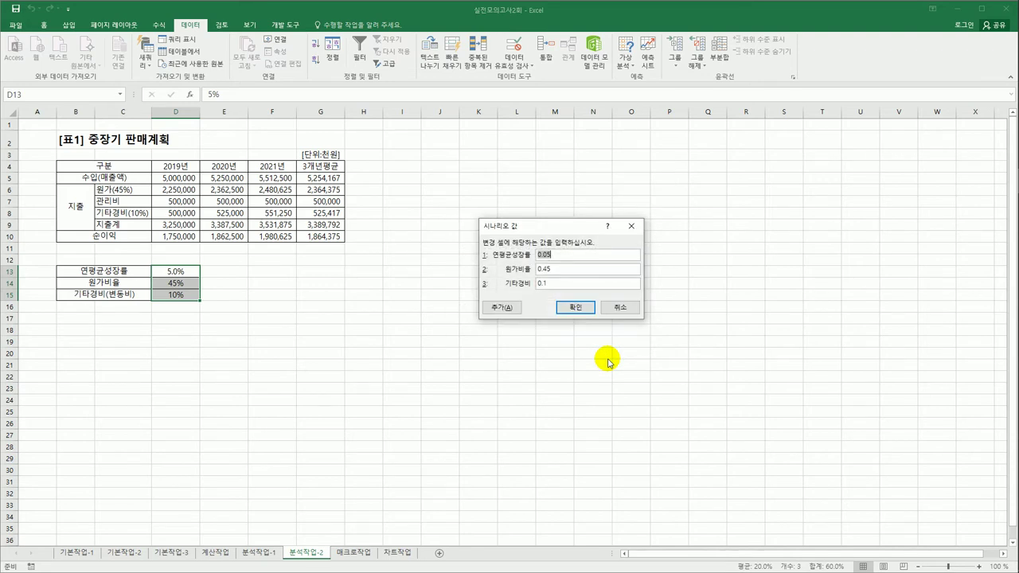
- Set the 이익증가 scenario values to 연평균성장률 6%, 원가비율 35% and 기타경비 8%, and continue with another scenario
type("6%")
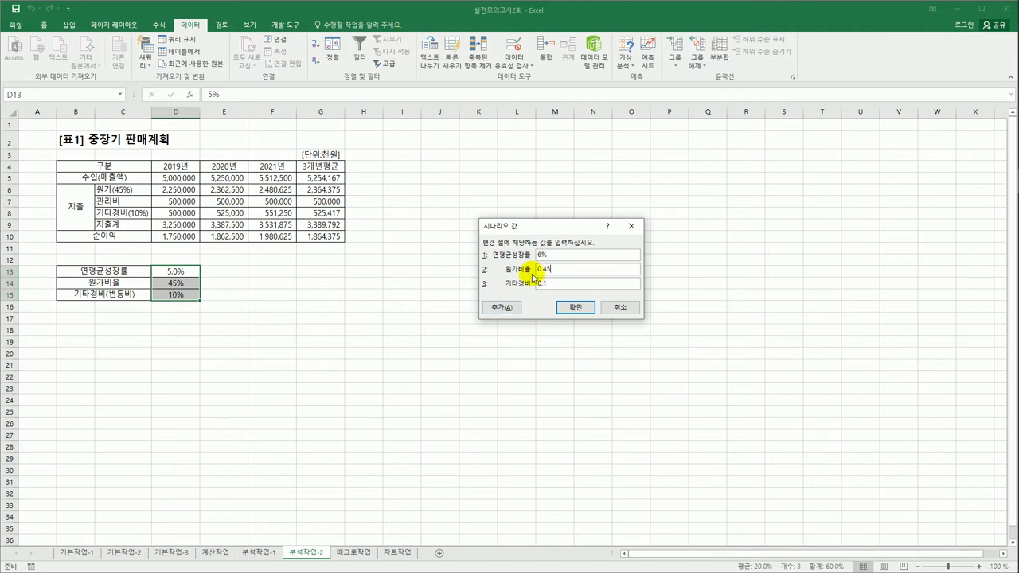
left_click_drag(551, 277, 524, 273)
type("35")
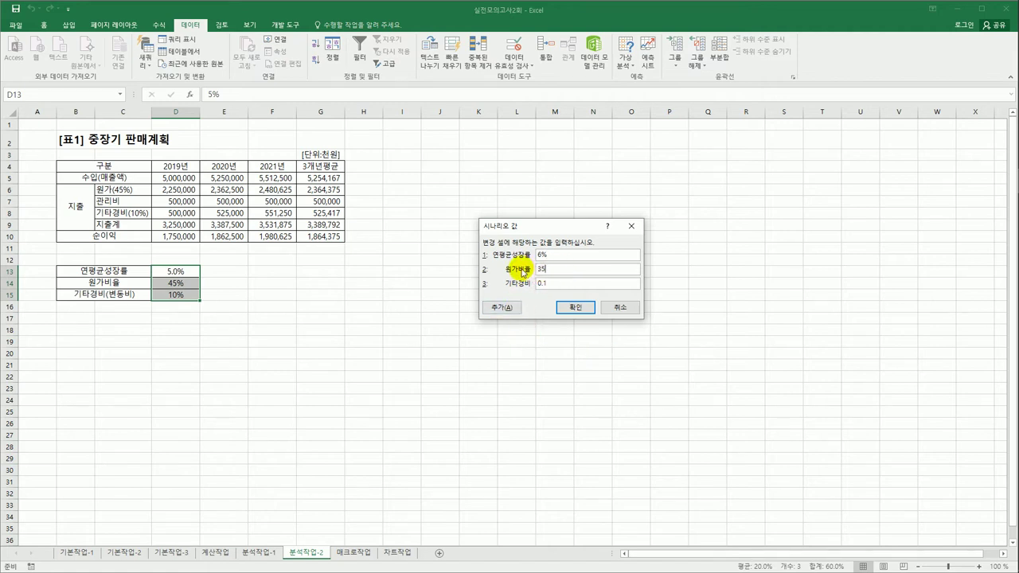
type("%")
key("Tab")
type("8%")
left_click(503, 307)
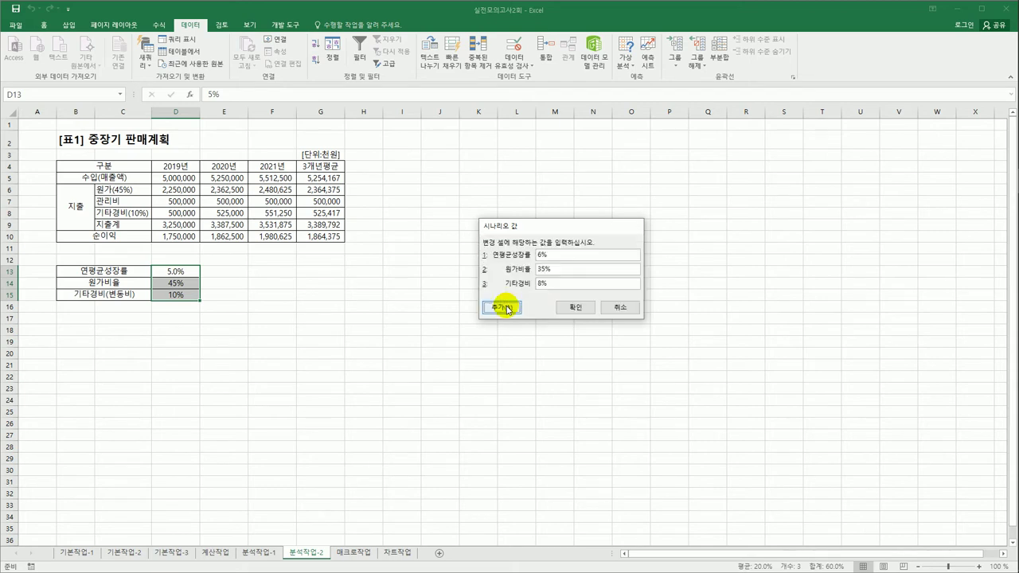
- Define the second scenario as 이익감소 for the same changing cells D13:D15, with its description cleared
left_click_drag(563, 275, 434, 270)
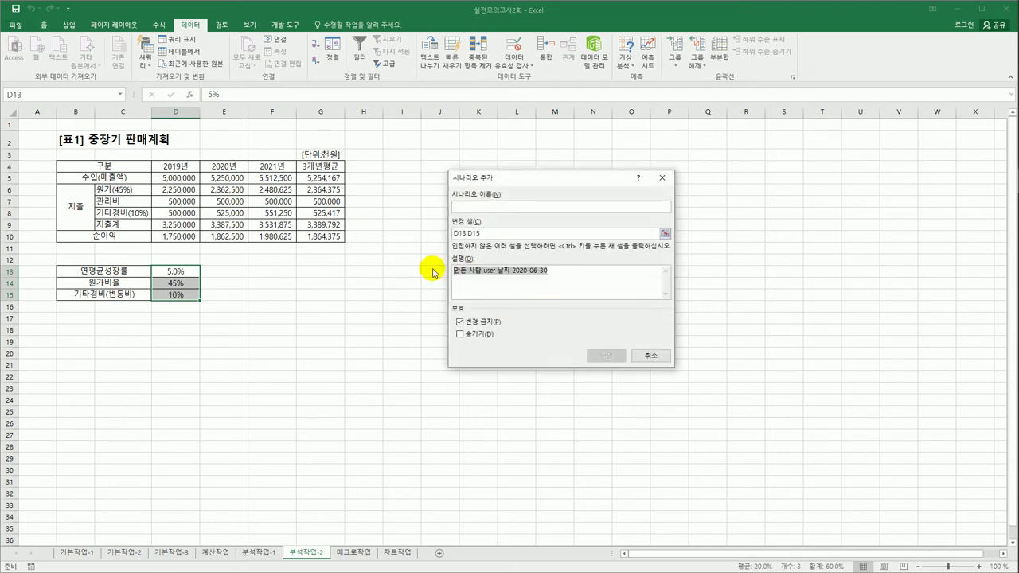
key("Delete")
left_click(513, 208)
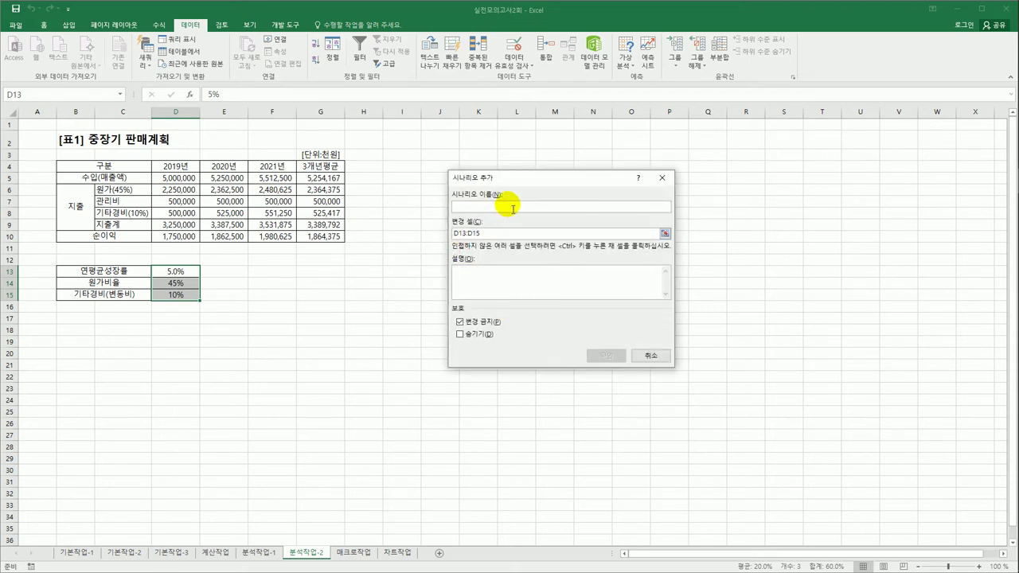
type("이이")
type("감소")
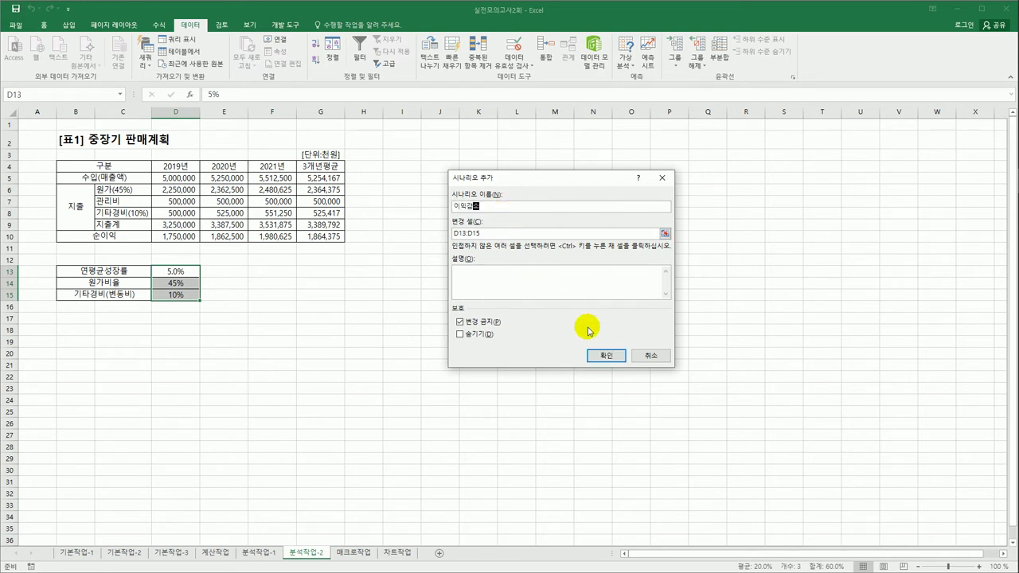
left_click(606, 355)
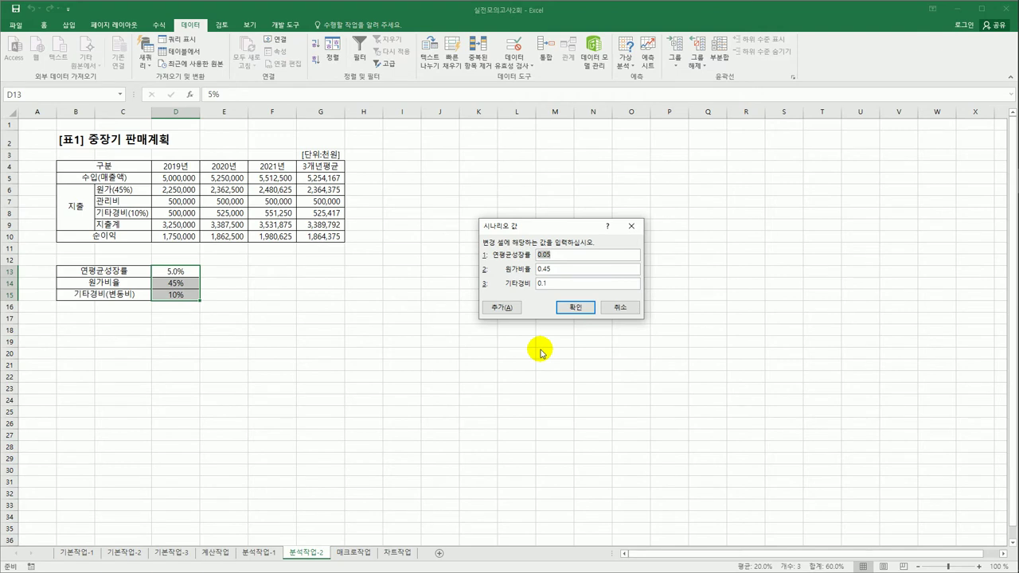
- Set the 이익감소 scenario values to 연평균성장률 4%, 원가비율 55% and 기타경비 12%
type("4%")
key("Tab")
type("55%")
key("Tab")
type("12%")
left_click(575, 307)
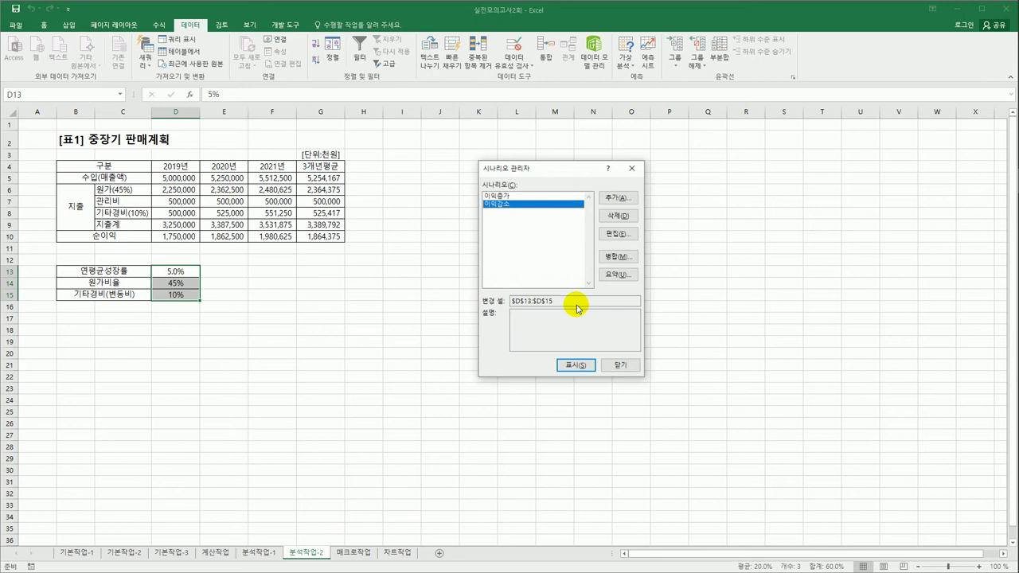
- Create a scenario summary report of both scenarios with G10 as the result cell, and check it against the 분석작업-2 sheet
left_click(501, 195)
left_click(506, 204)
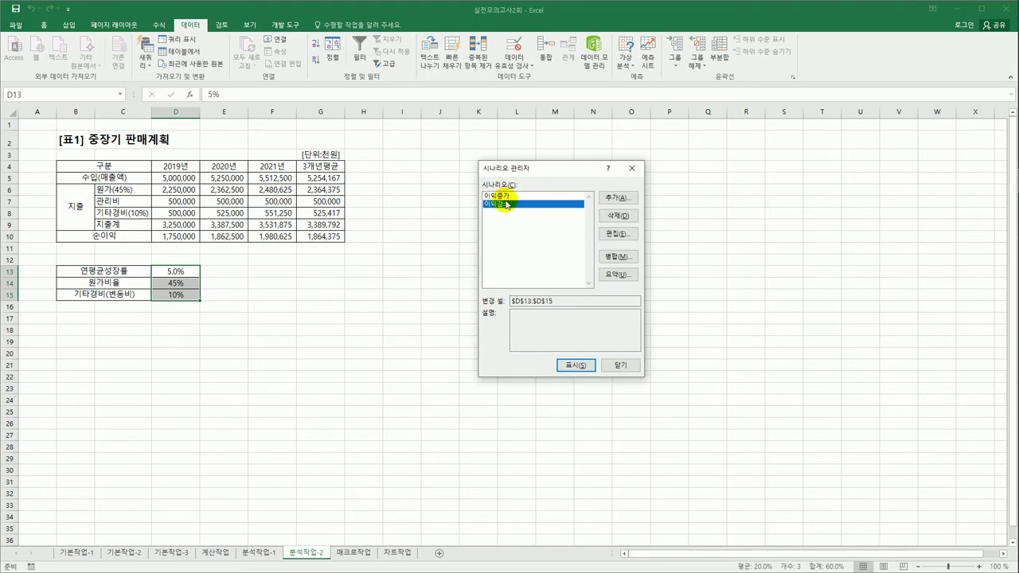
left_click(504, 195)
left_click(508, 204)
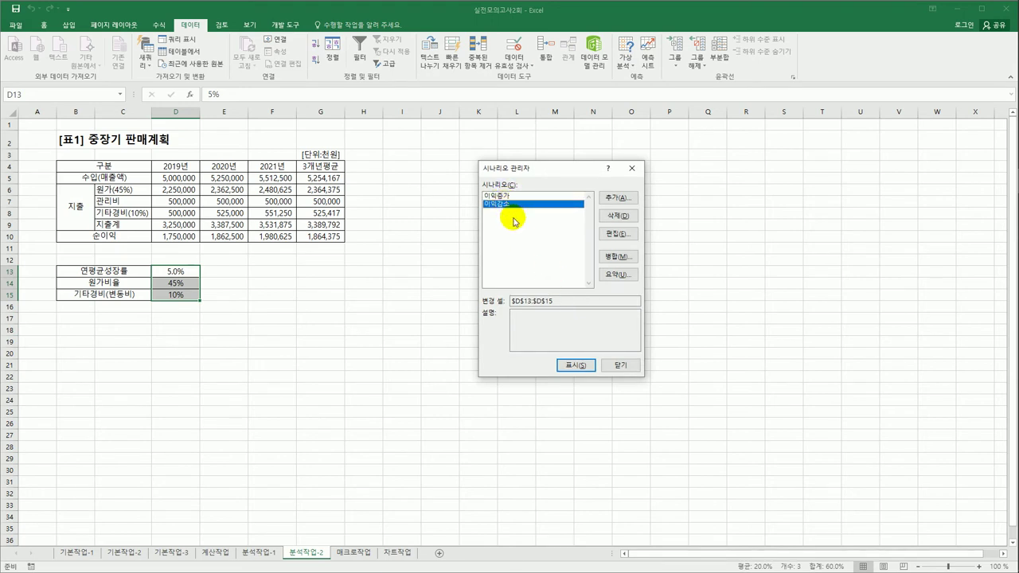
left_click(609, 276)
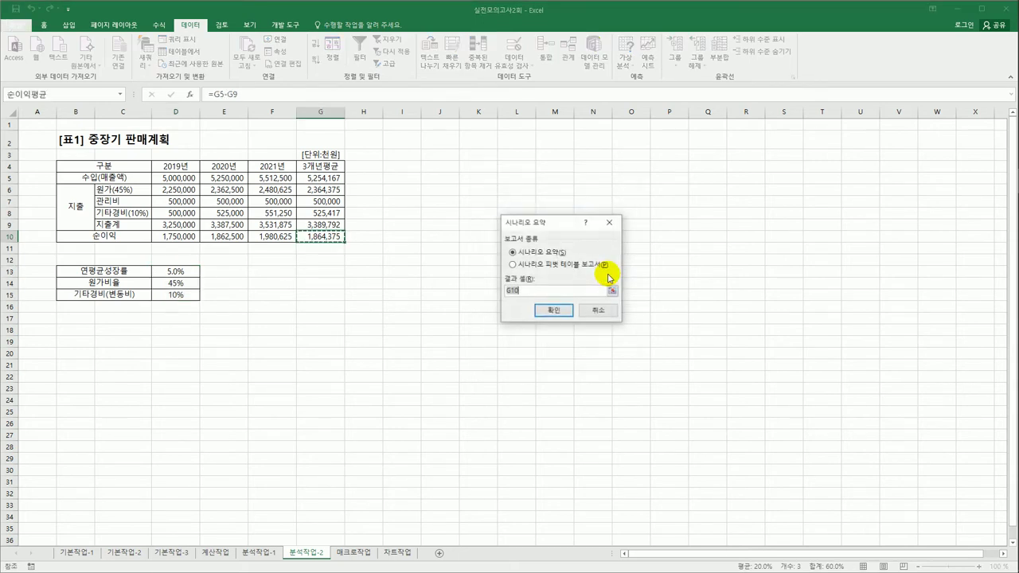
left_click(553, 311)
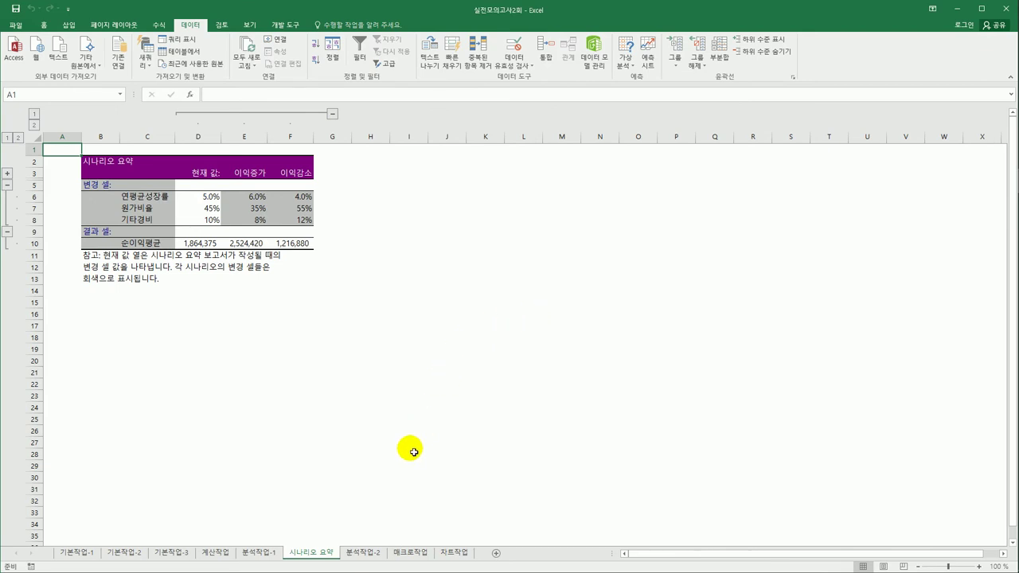
left_click(377, 552)
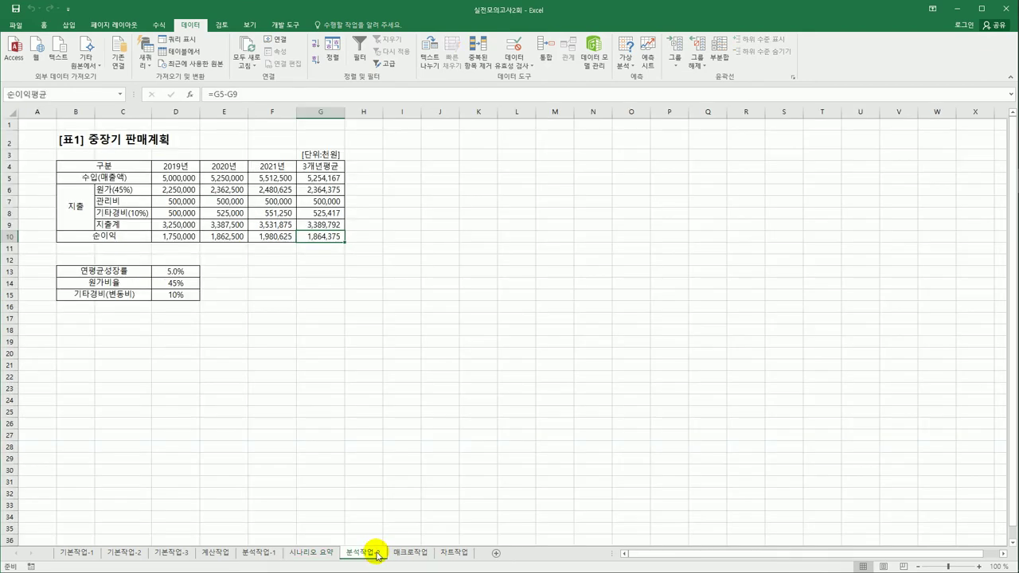
left_click(311, 552)
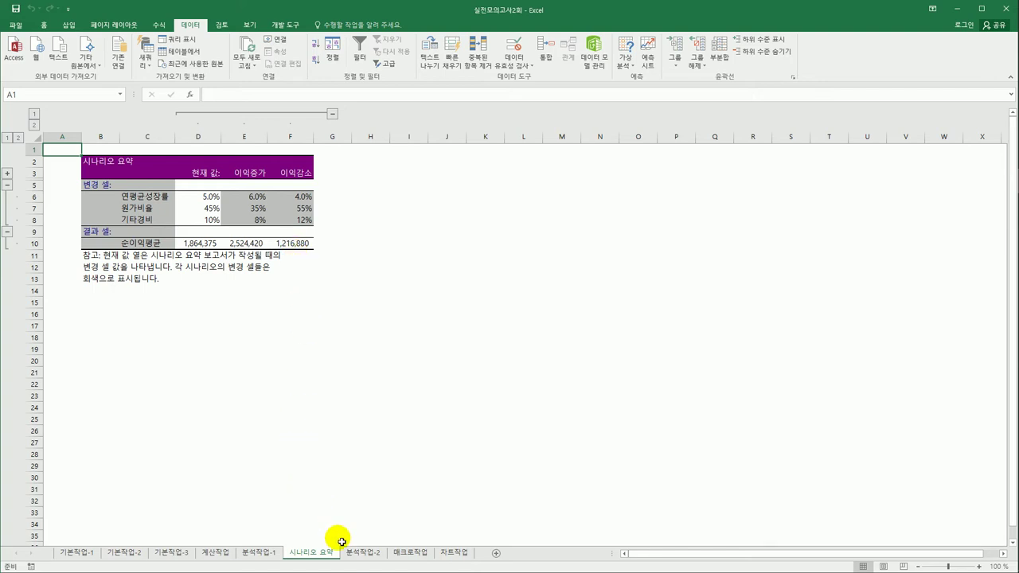
- On the 매크로작업 sheet, start recording a macro named 가족수당 stored in the current workbook
left_click(410, 552)
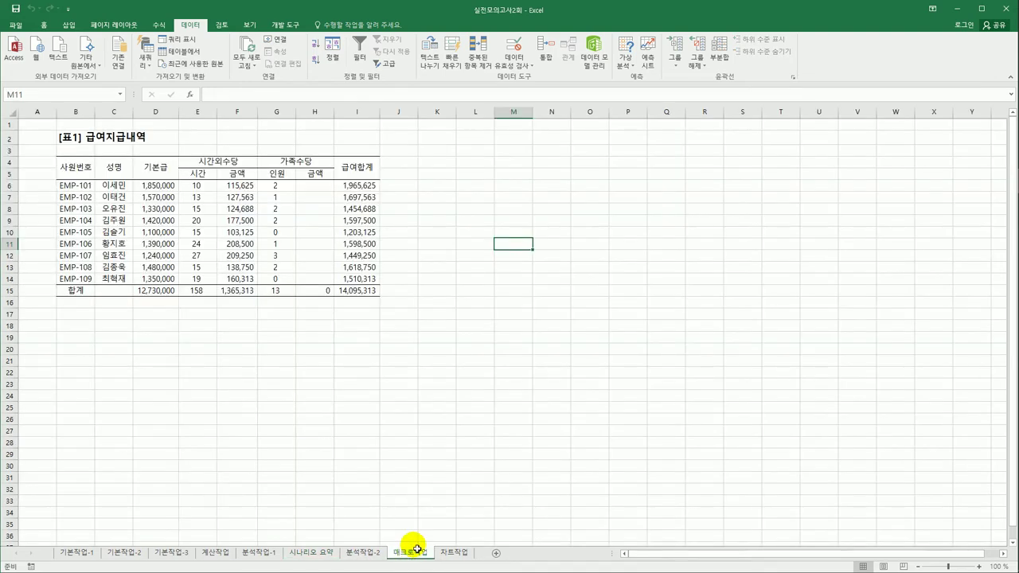
left_click(513, 360)
left_click(527, 396)
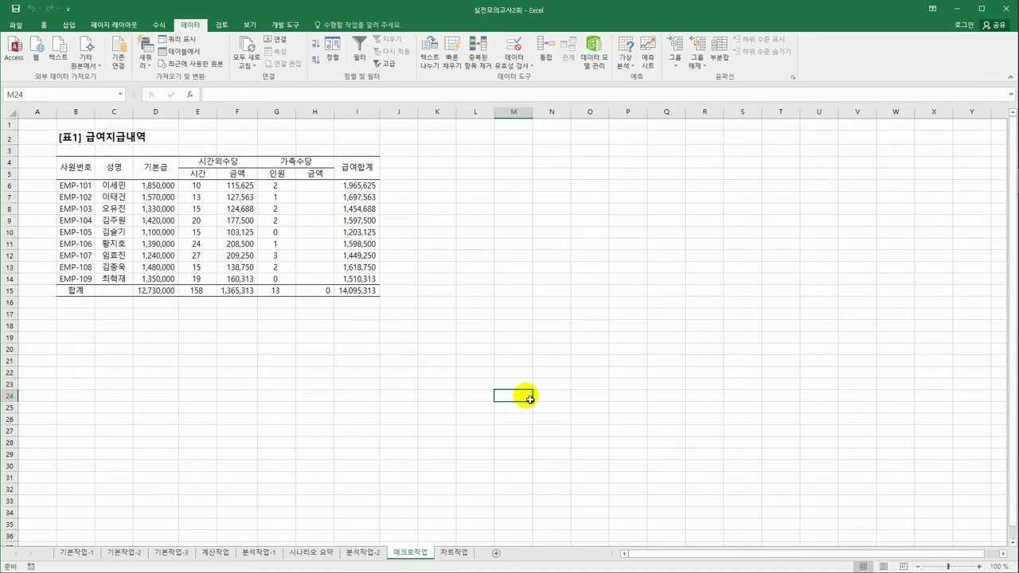
left_click(465, 189)
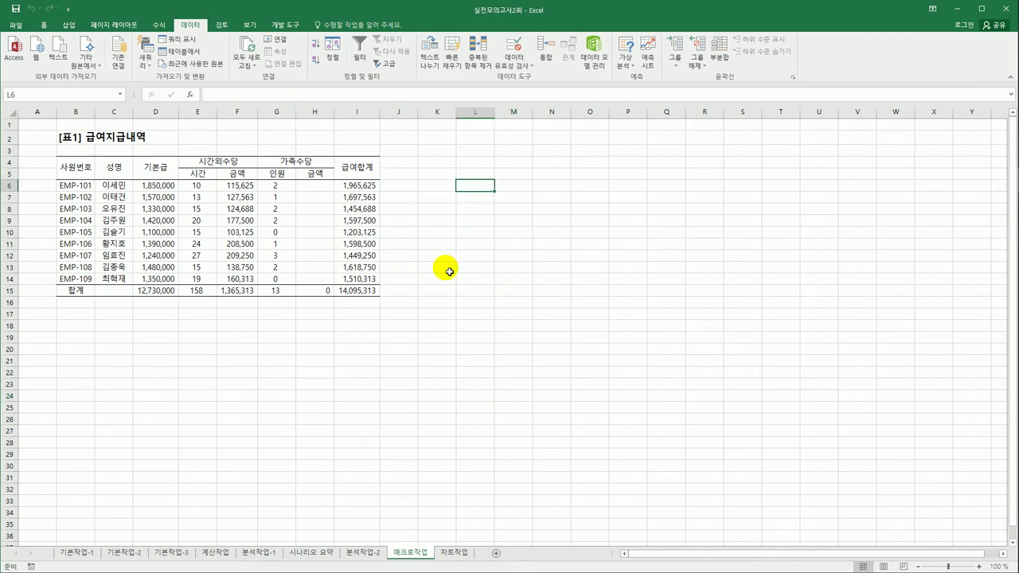
left_click(485, 301)
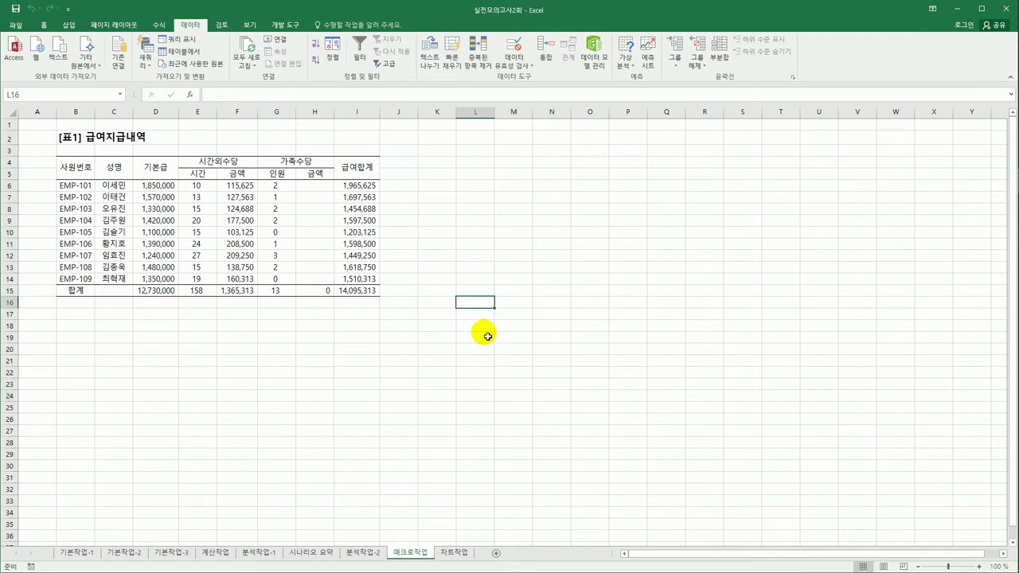
left_click(280, 25)
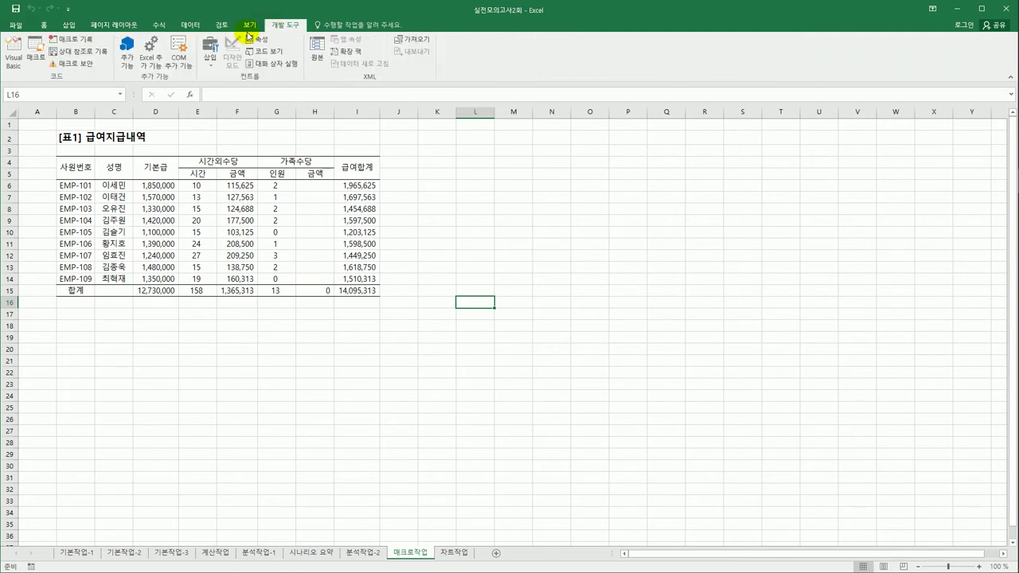
left_click(77, 43)
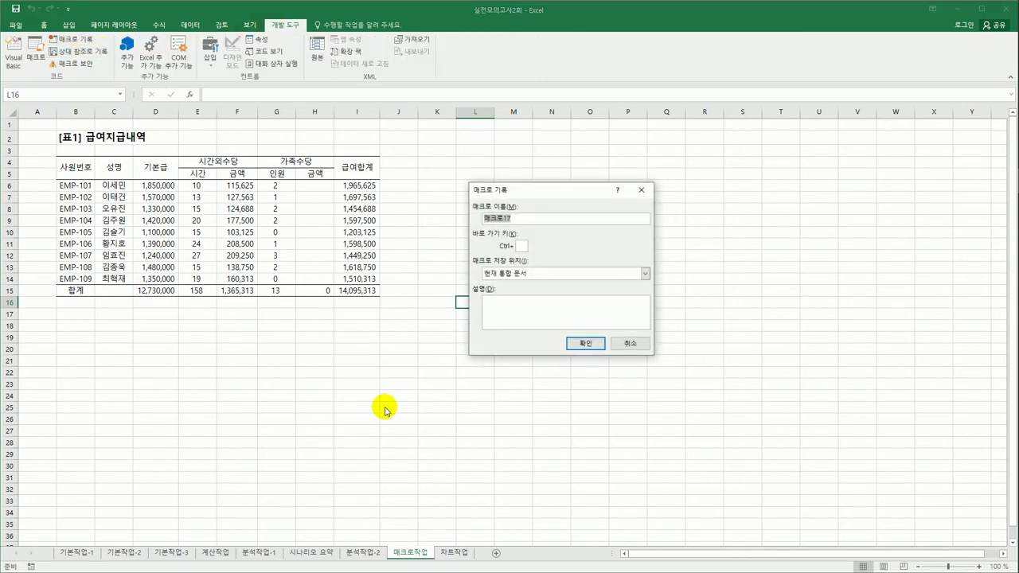
type("가족수당")
left_click(607, 341)
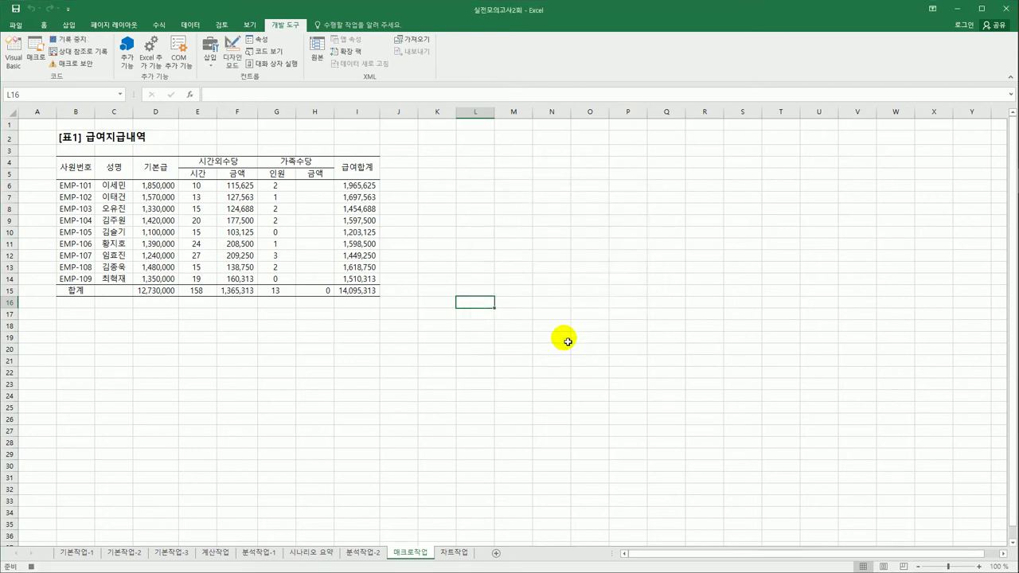
- Enter the formula =G6*100000 in H6, the first 가족수당 금액 cell
left_click(314, 188)
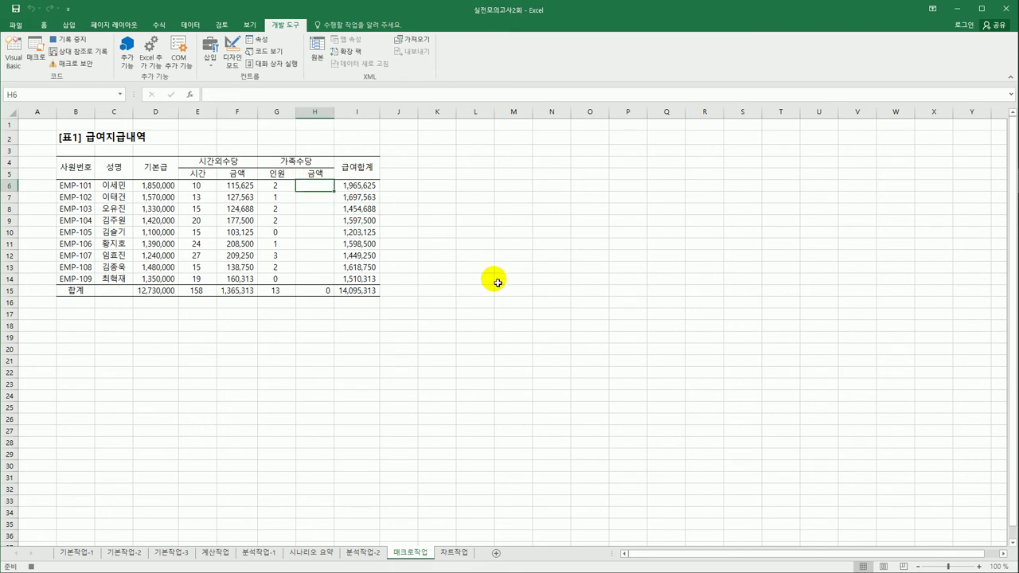
type("=")
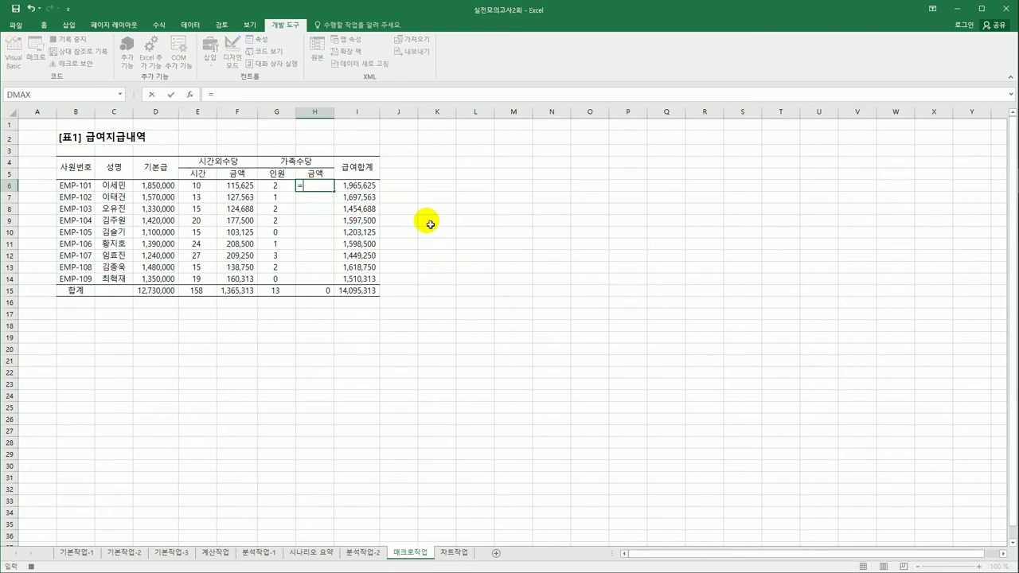
left_click(288, 190)
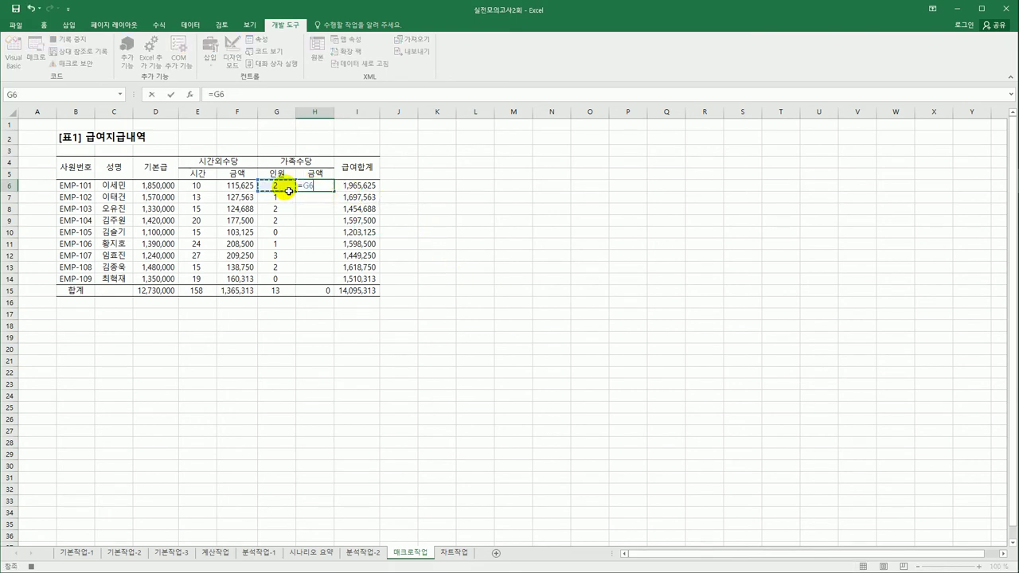
type("*")
type("100000")
key("Return")
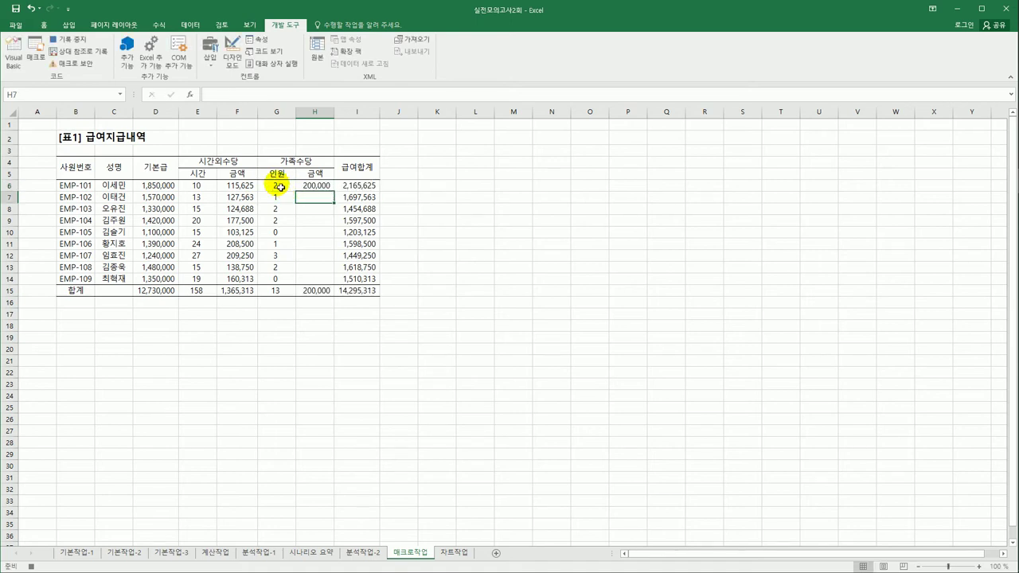
- Fill the H6 formula down through H14 and stop recording the 가족수당 macro
left_click(311, 186)
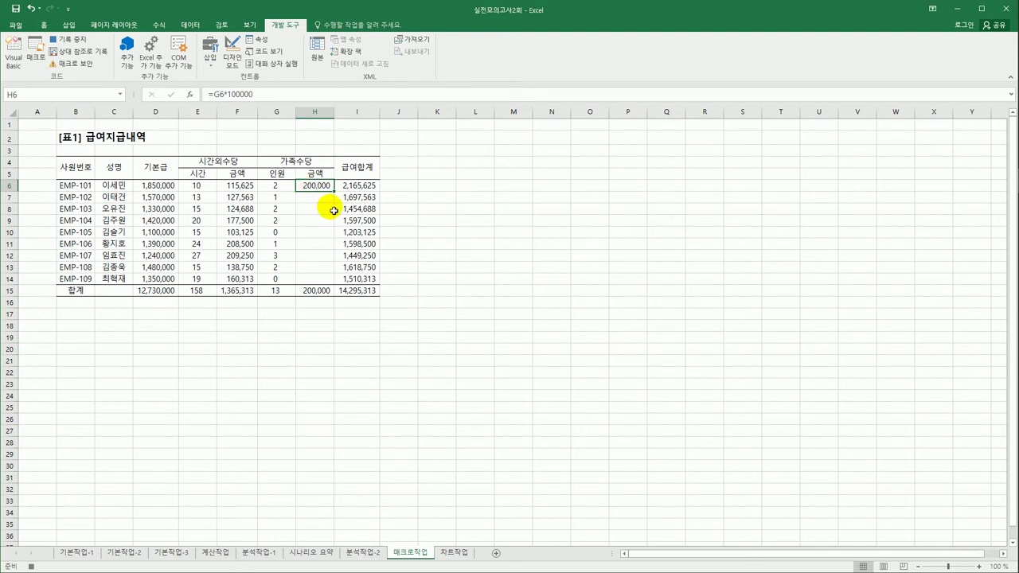
left_click_drag(335, 191, 330, 279)
left_click(328, 278)
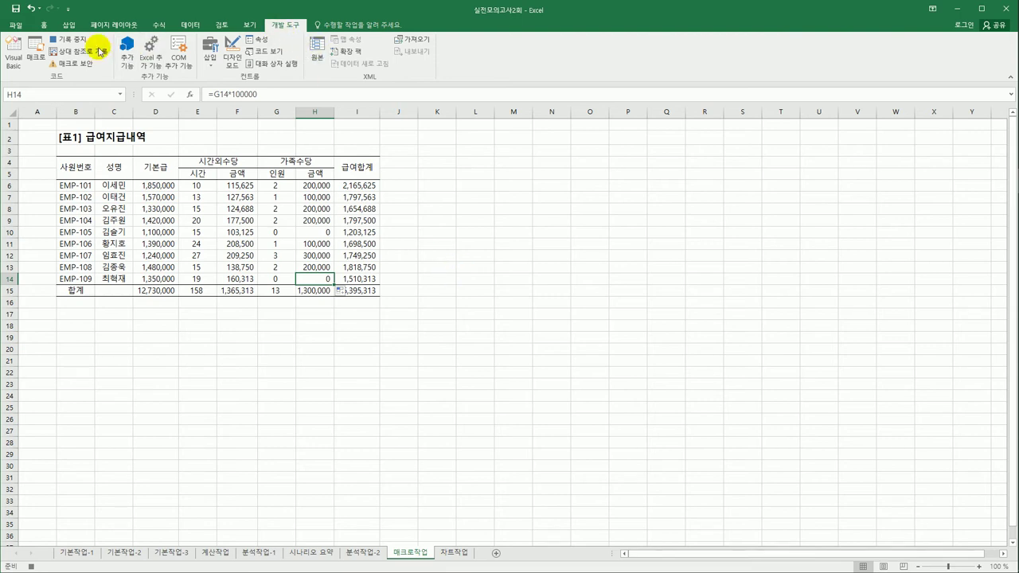
left_click(70, 39)
left_click(596, 376)
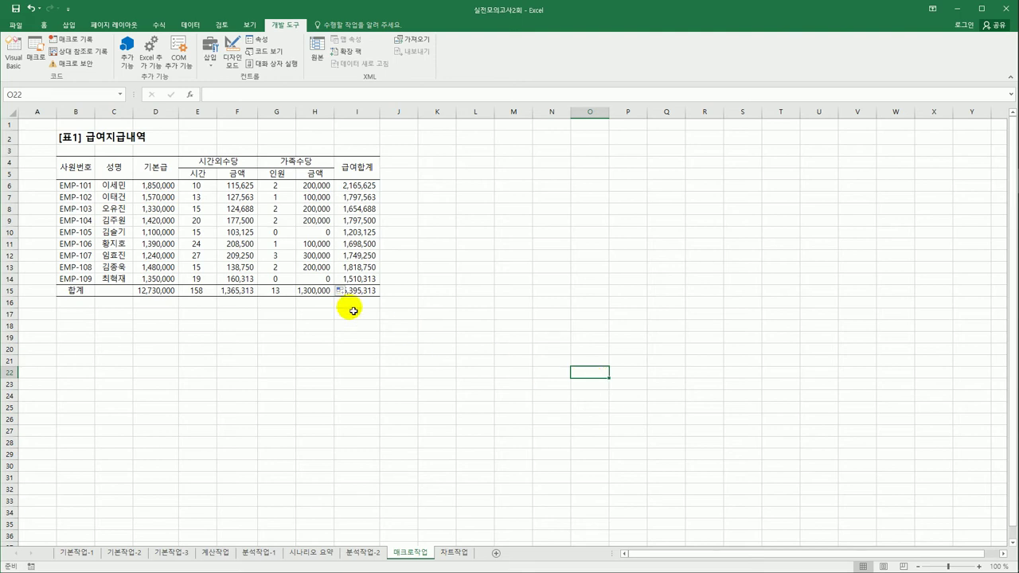
- Draw an ellipse about 2.86 cm high and 3.97 cm wide below the table over F19:G23, and label it 가족수당
left_click(71, 24)
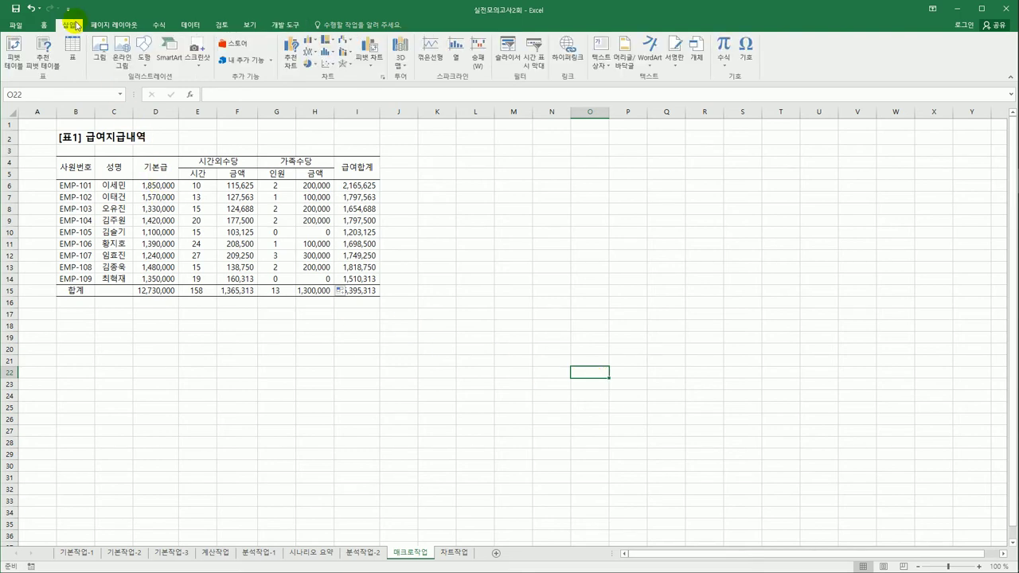
left_click(144, 55)
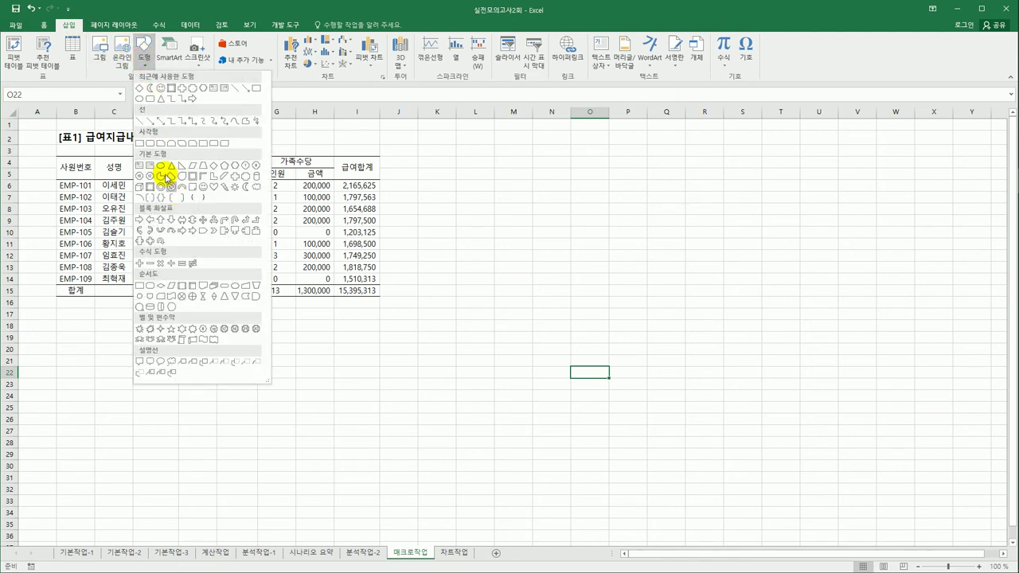
left_click(160, 165)
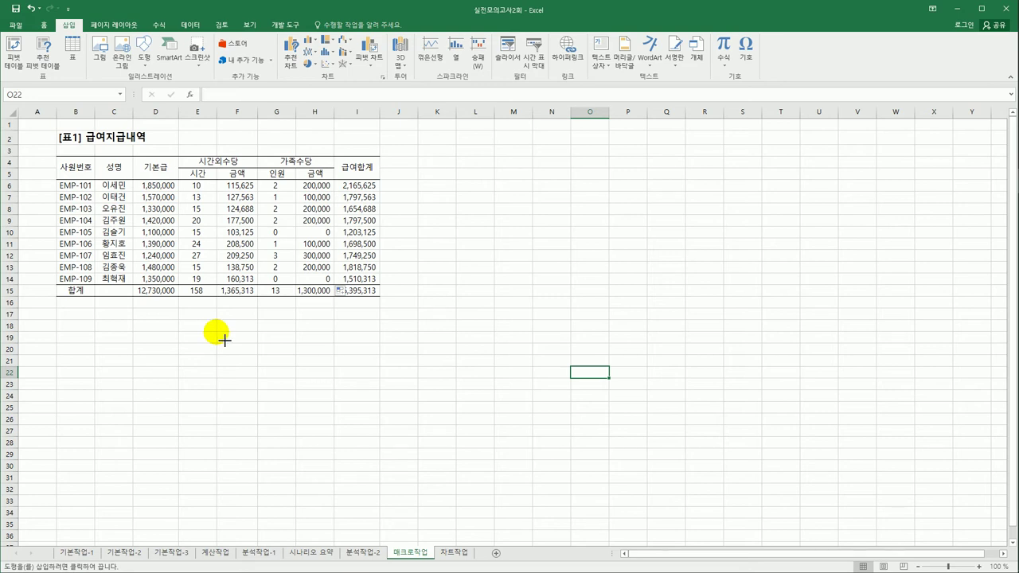
mouse_move(215, 332)
left_mouse_down()
mouse_move(287, 373)
mouse_move(292, 347)
mouse_move(294, 393)
left_mouse_up()
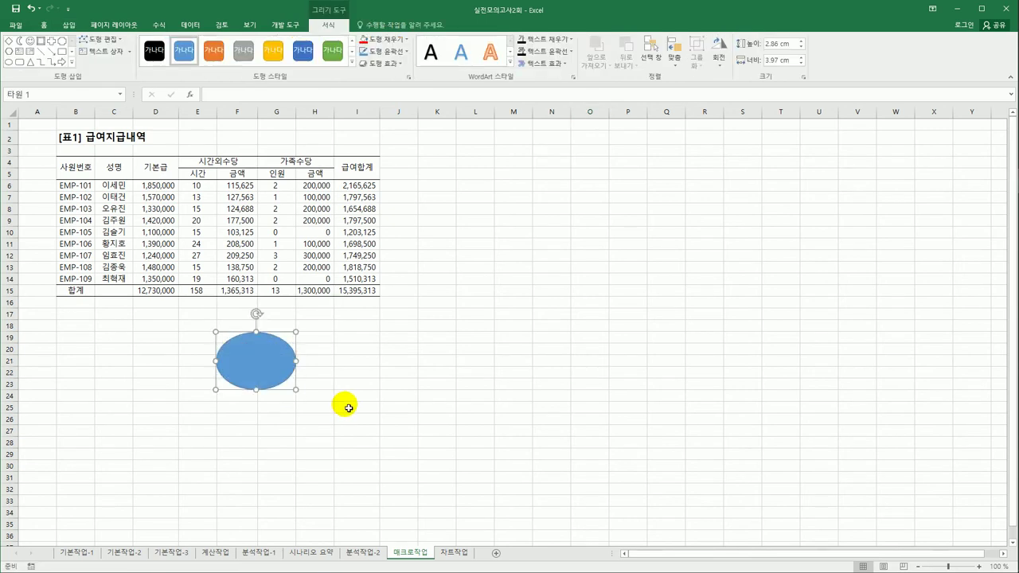
type("가족수당")
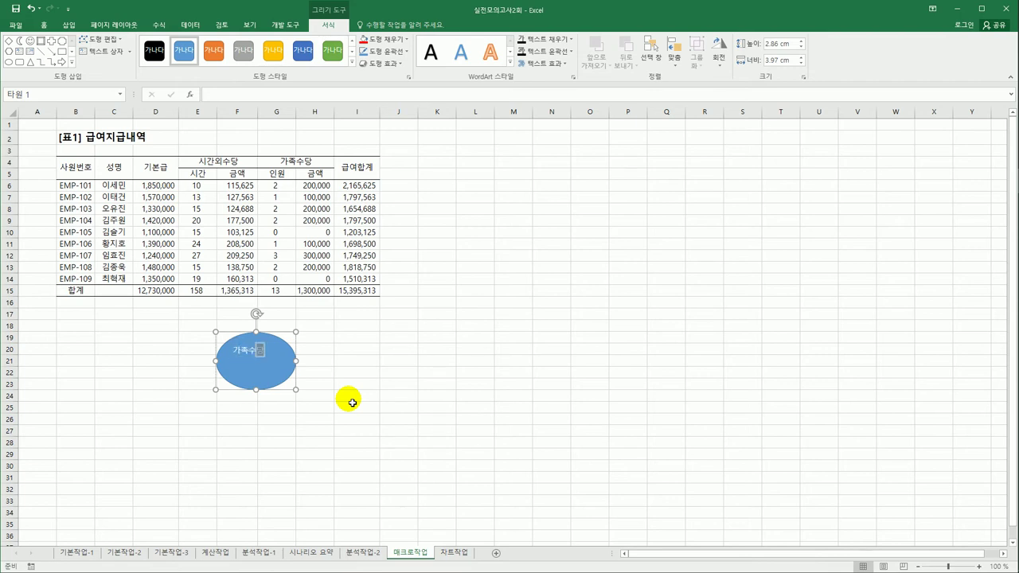
left_click_drag(296, 361, 296, 360)
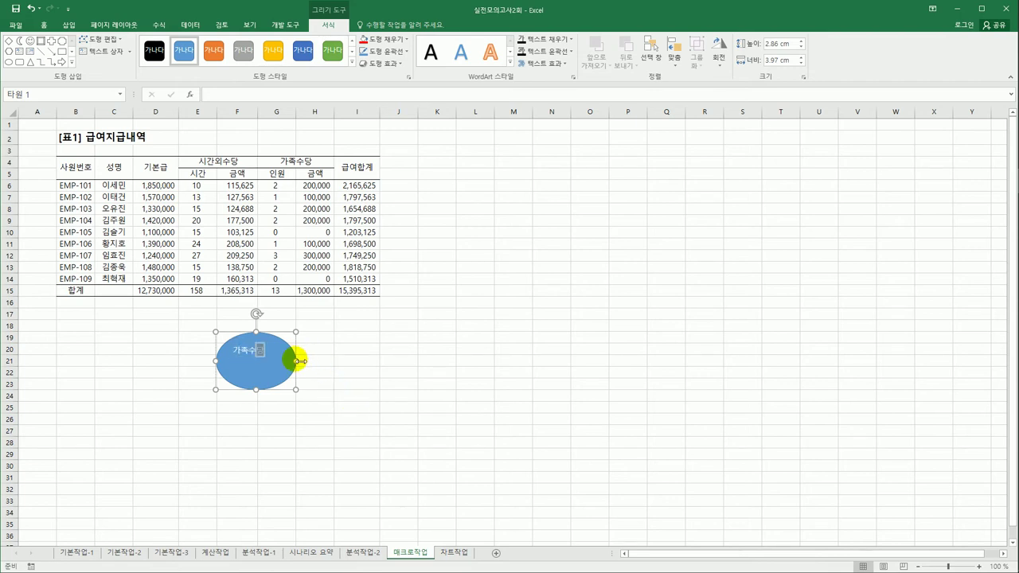
- Assign the 가족수당 macro to the ellipse and deselect the shape
right_click(279, 347)
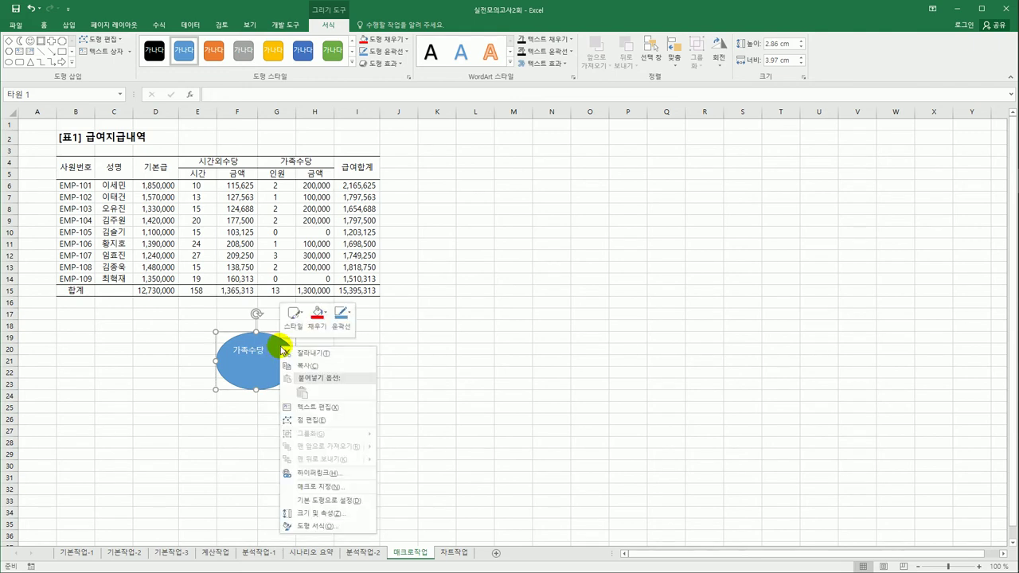
left_click(355, 489)
left_click_drag(390, 353, 535, 209)
left_click(444, 244)
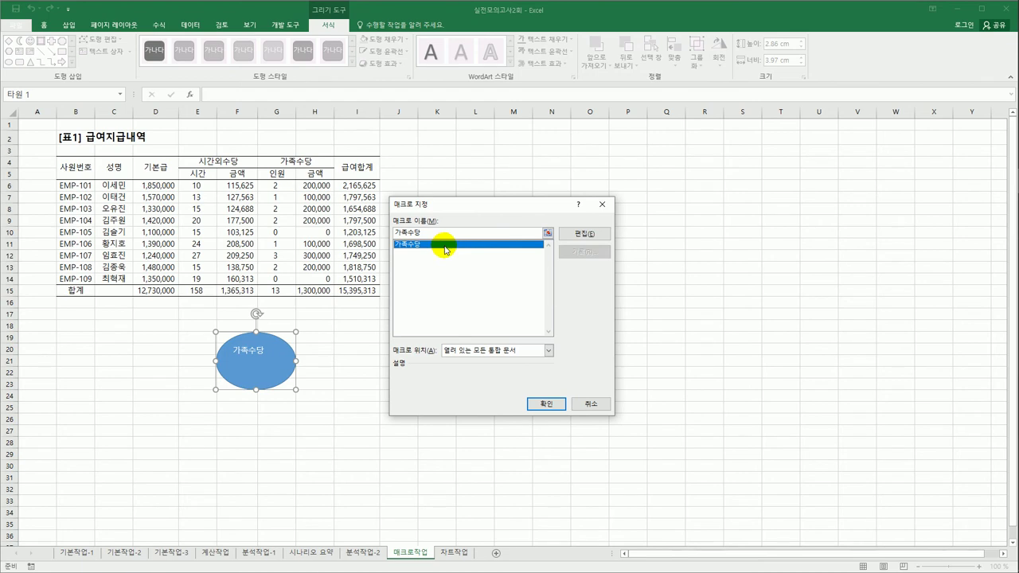
left_click(540, 405)
left_click(544, 412)
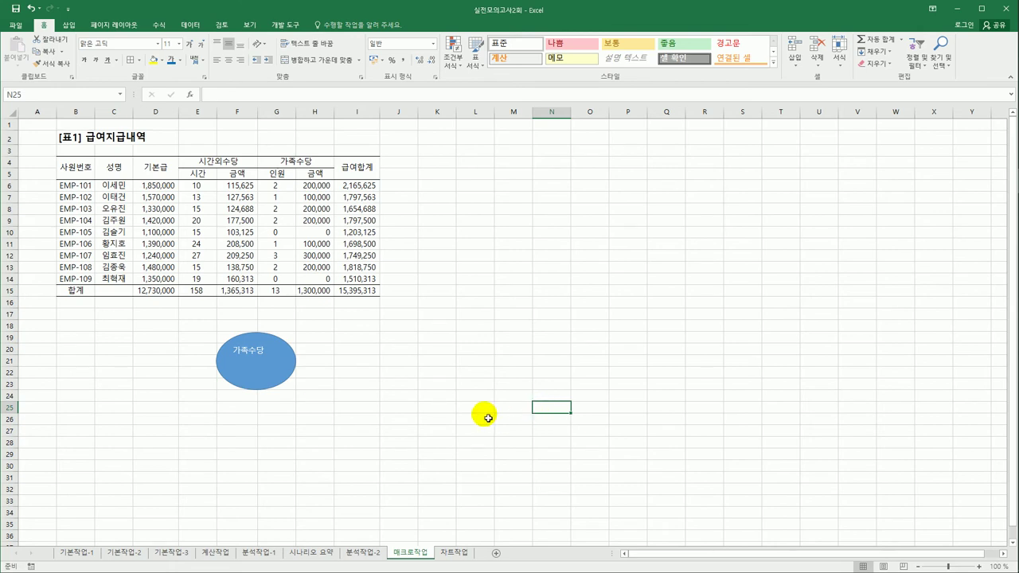
left_click(513, 372)
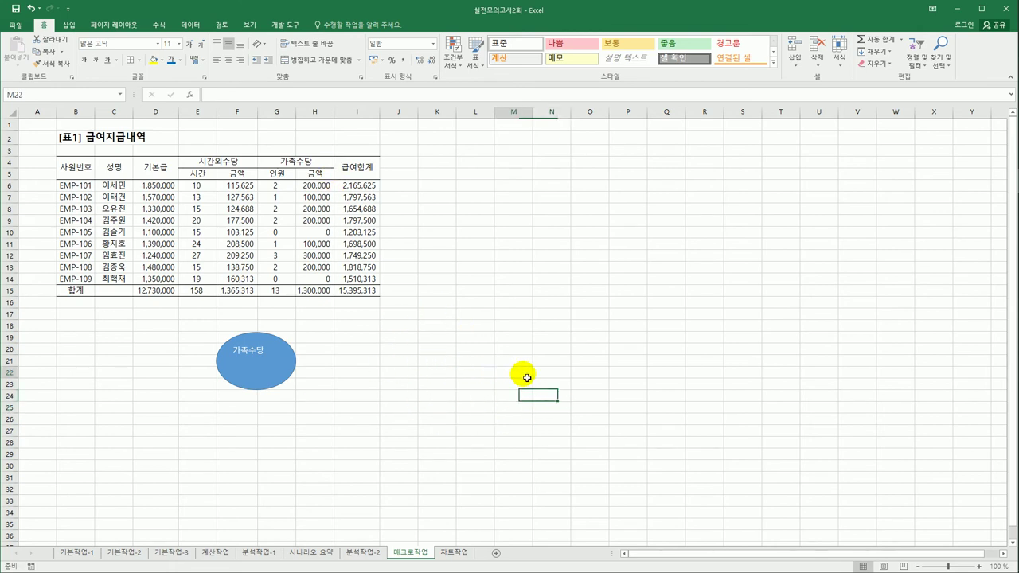
- Start recording a second macro named 서식지정 in the current workbook
left_click(271, 26)
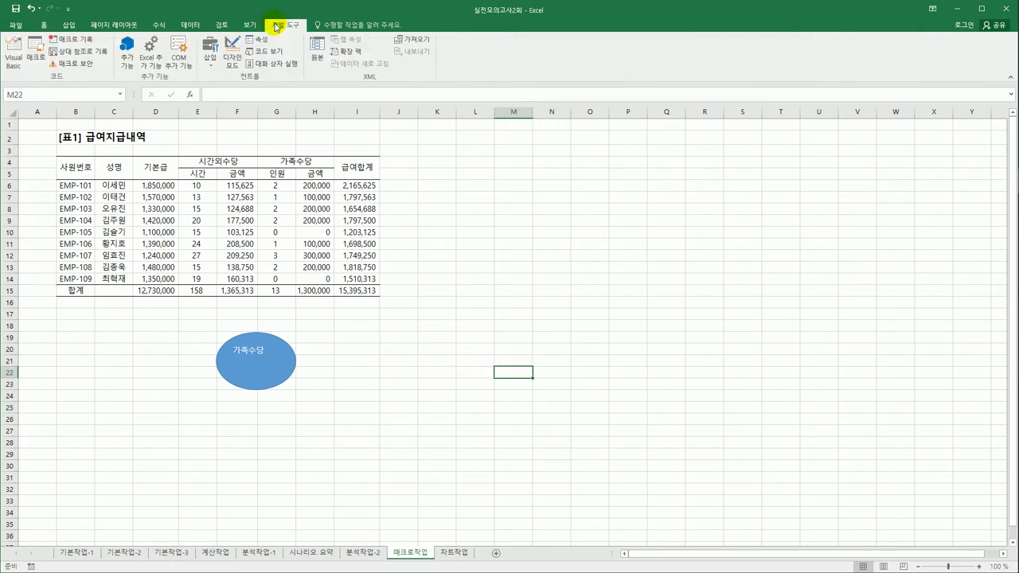
left_click(81, 44)
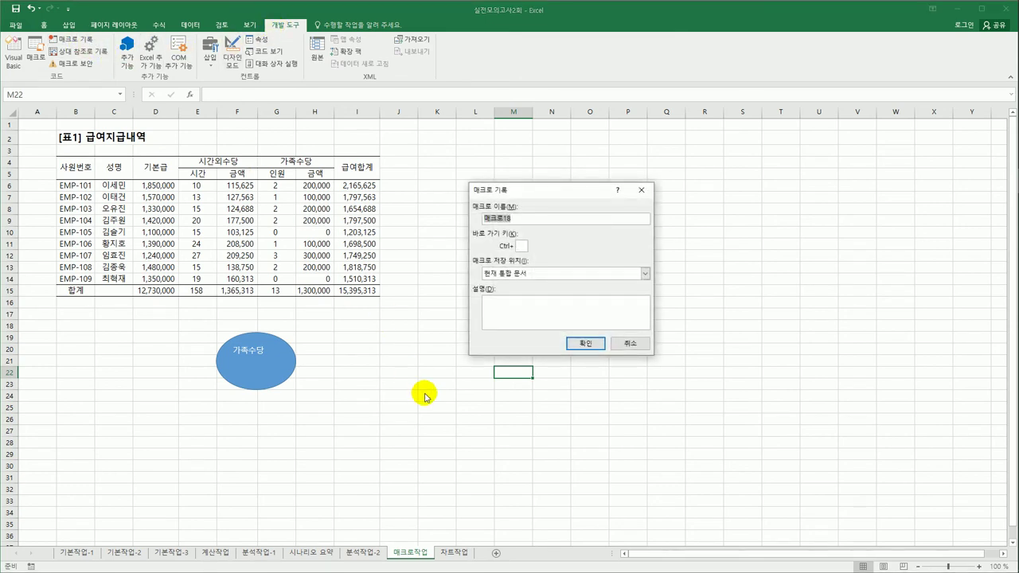
type("서식지정")
left_click(578, 345)
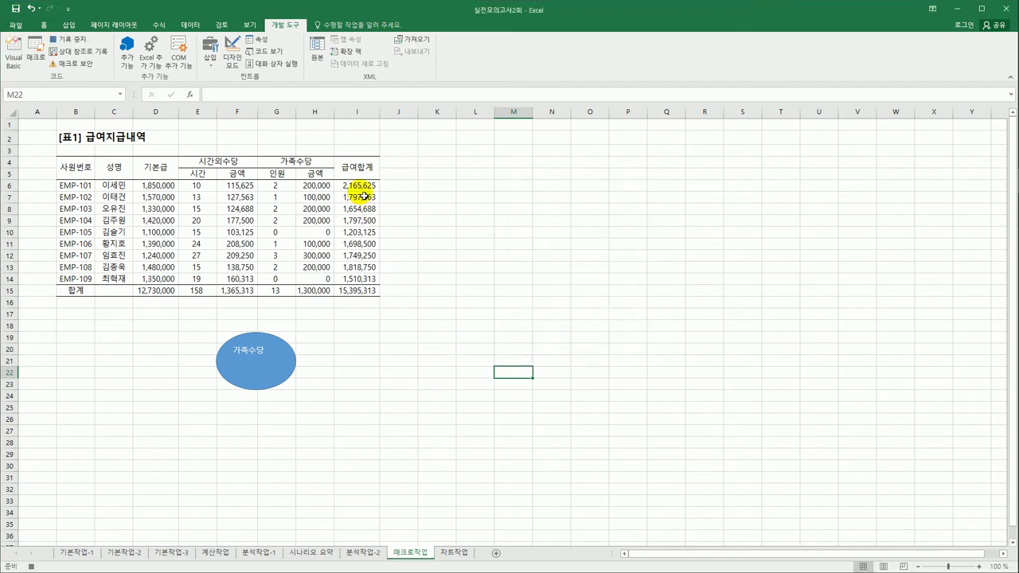
- Format the 급여합계 column I4:I15 as italic with the standard yellow fill, and stop recording the 서식지정 macro
left_click_drag(365, 165, 366, 293)
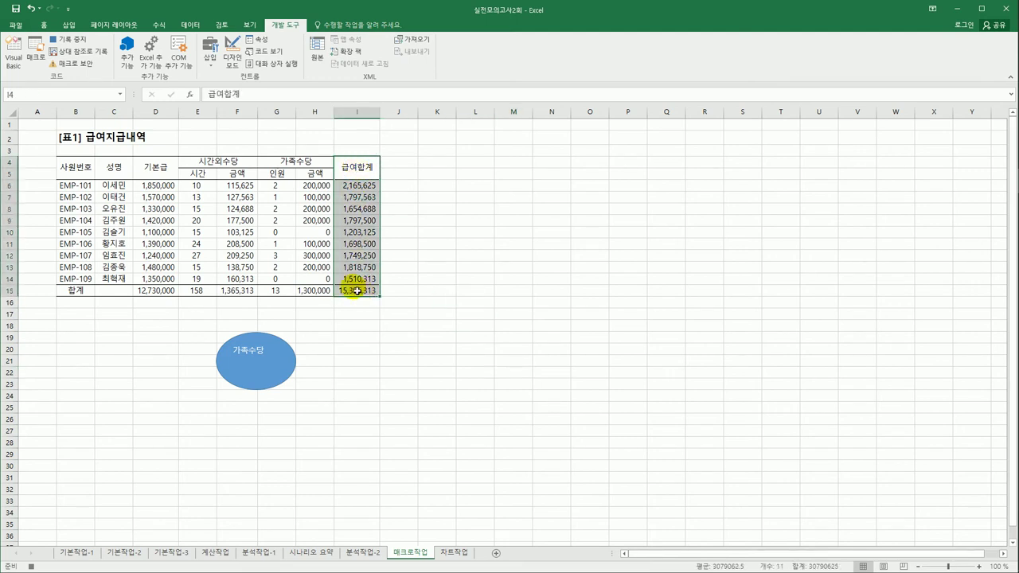
left_click(44, 26)
left_click(98, 59)
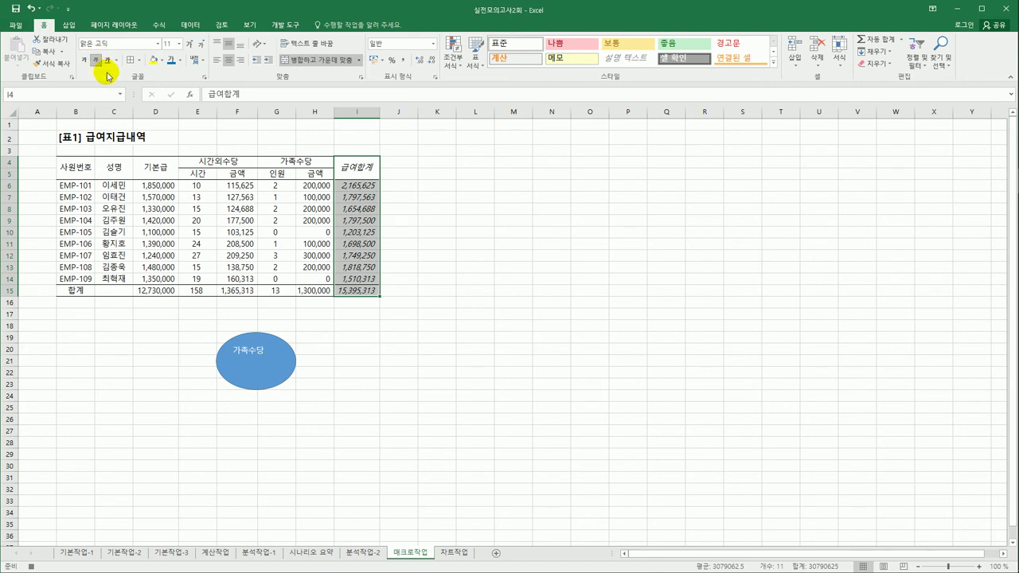
left_click(163, 60)
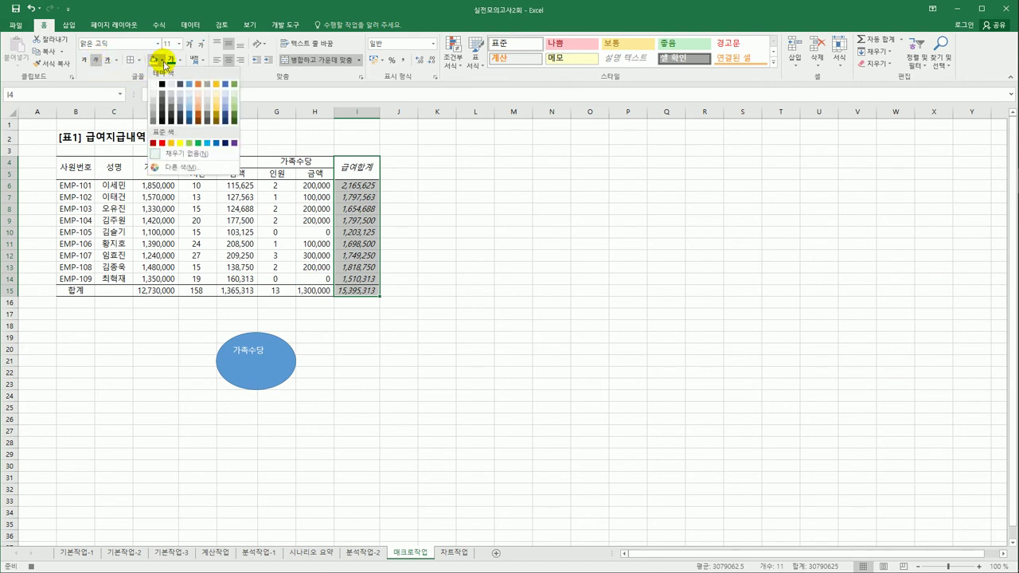
left_click(180, 142)
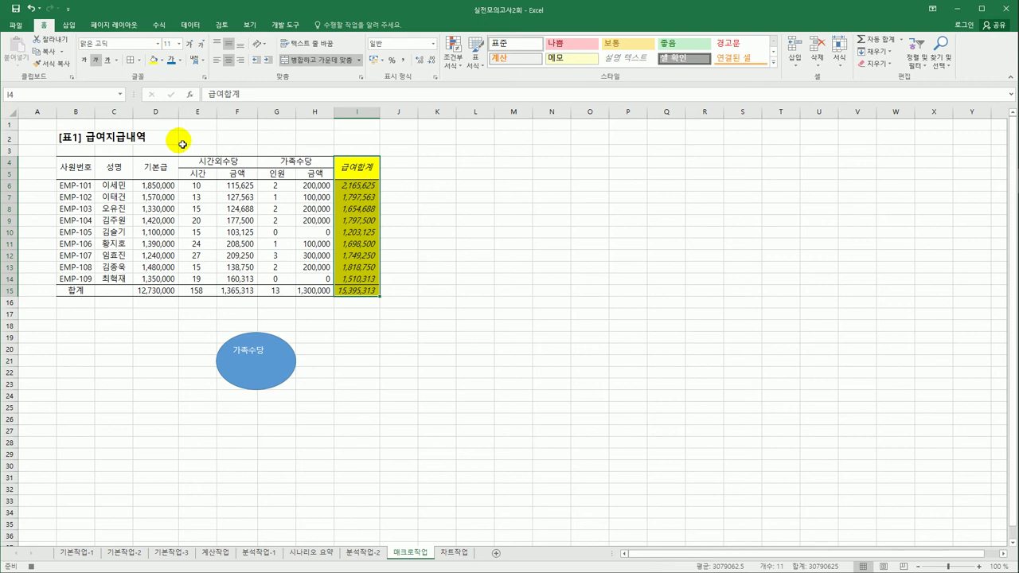
left_click(361, 291)
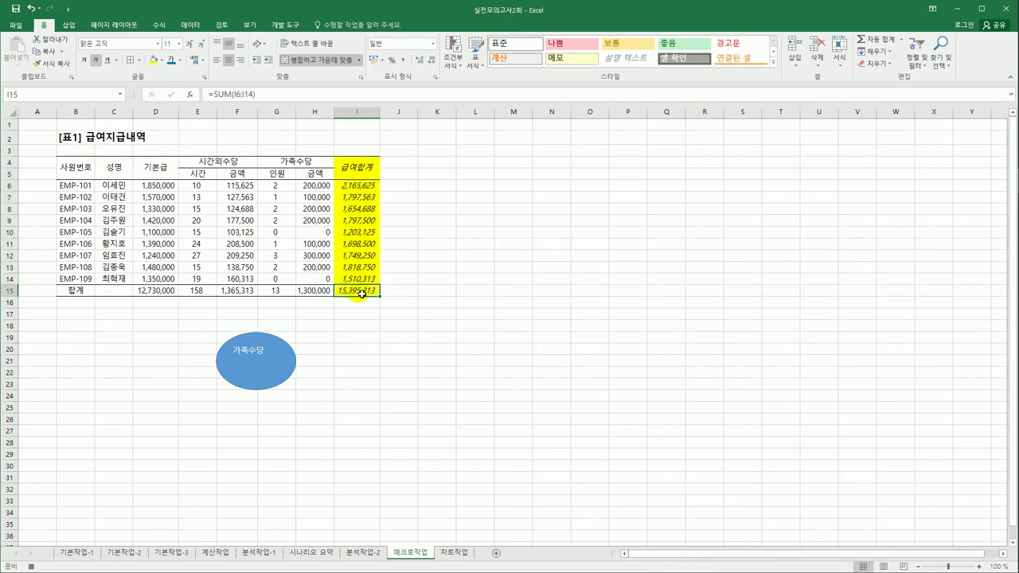
left_click(282, 25)
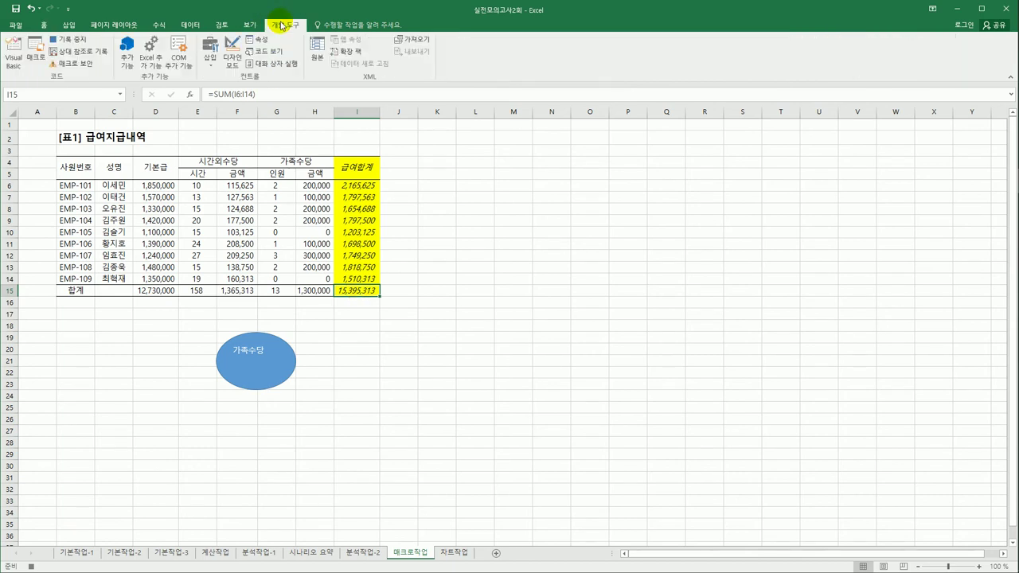
left_click(73, 39)
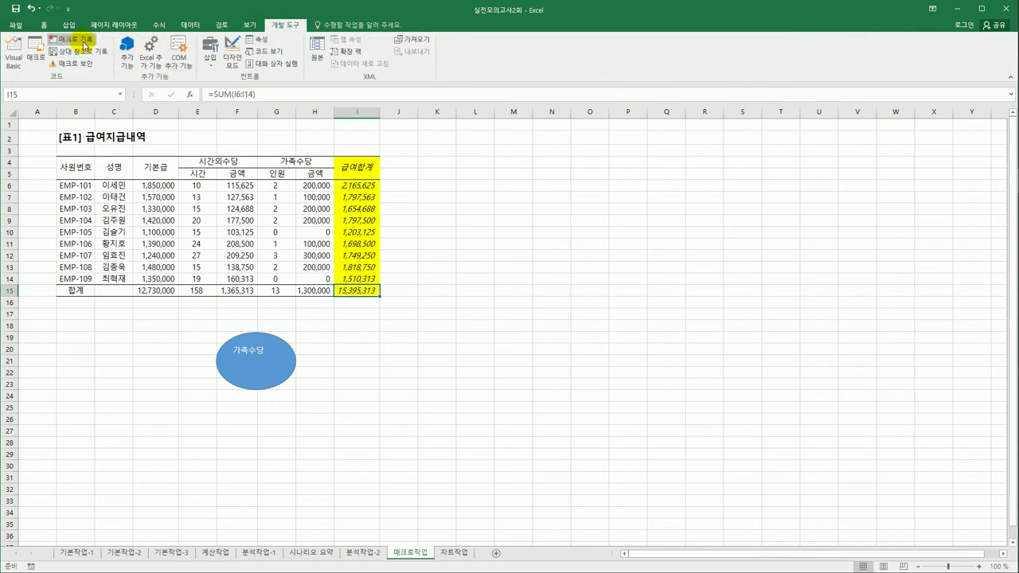
left_click(488, 371)
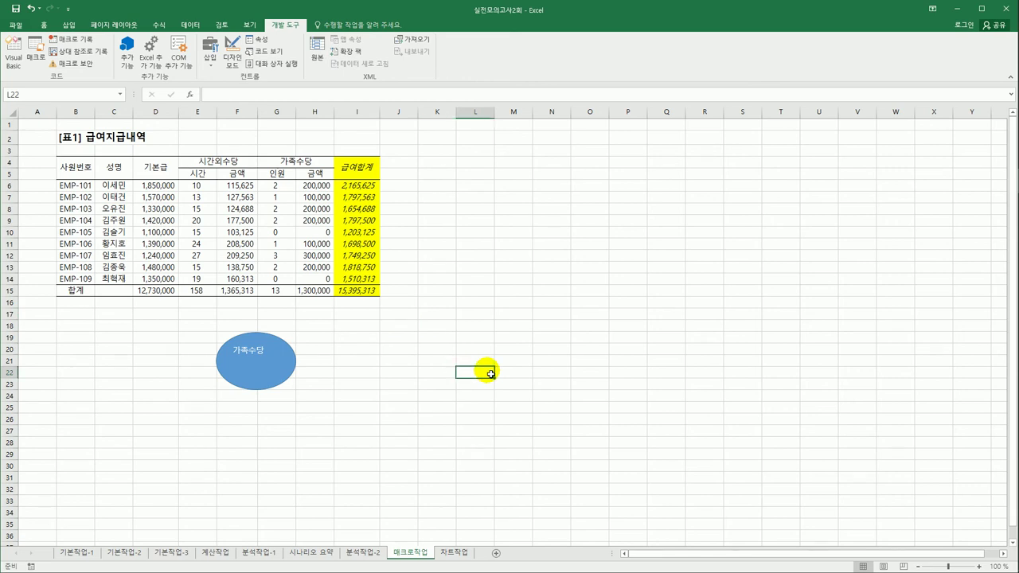
- Draw a rectangle about 2.91 cm high and 4.18 cm wide over H19:I23, beside the ellipse, and label it 서식지정
left_click(68, 26)
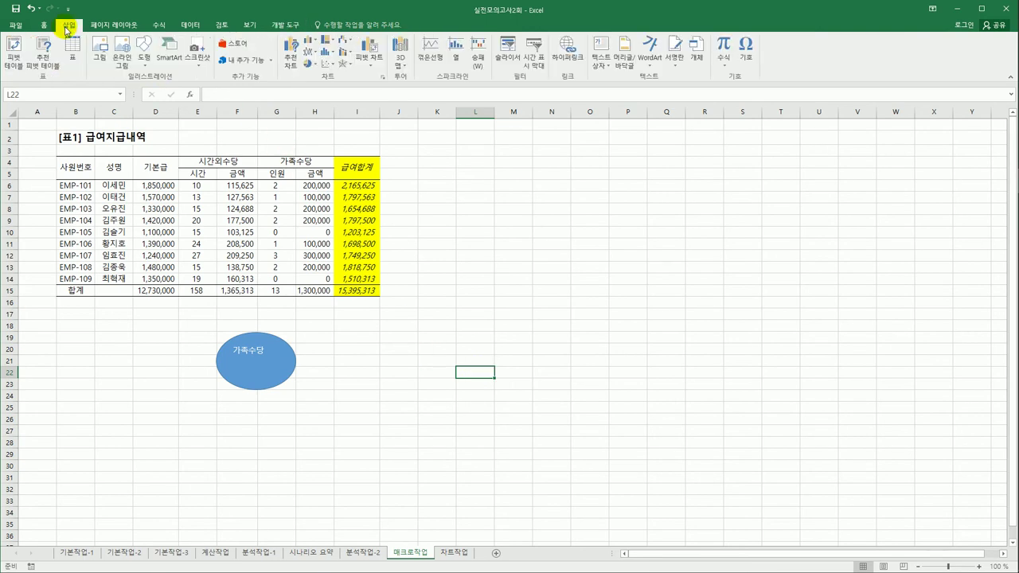
left_click(144, 59)
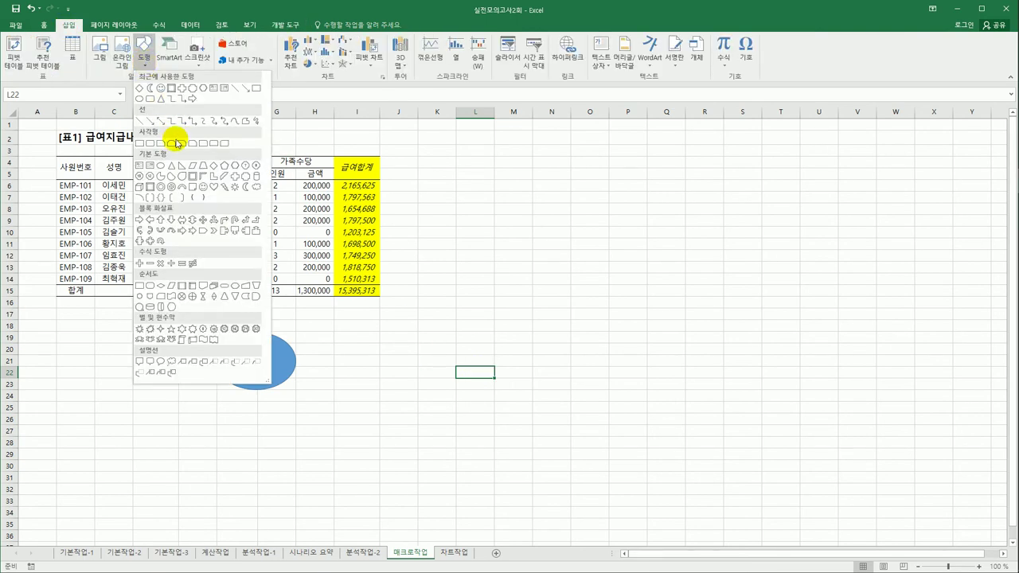
left_click(139, 144)
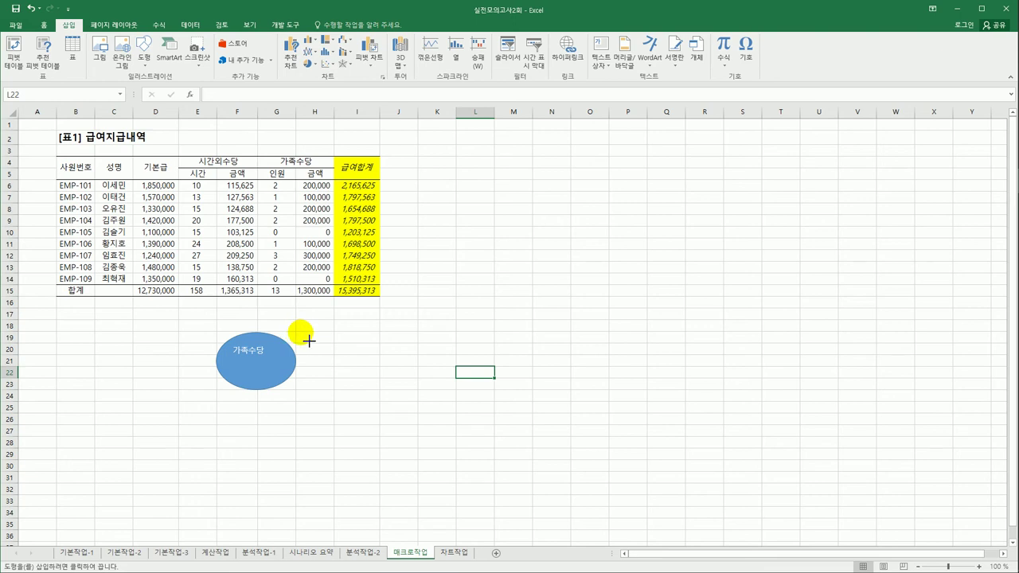
mouse_move(295, 332)
left_mouse_down()
mouse_move(367, 352)
mouse_move(361, 389)
left_mouse_up()
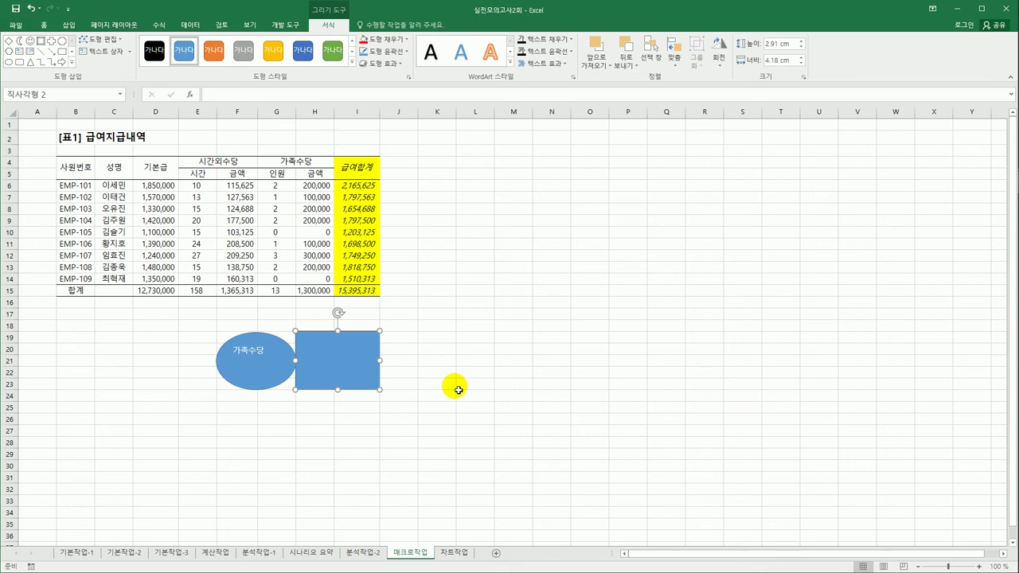
type("서")
type("시기")
key("BackSpace")
key("BackSpace")
type("식지정")
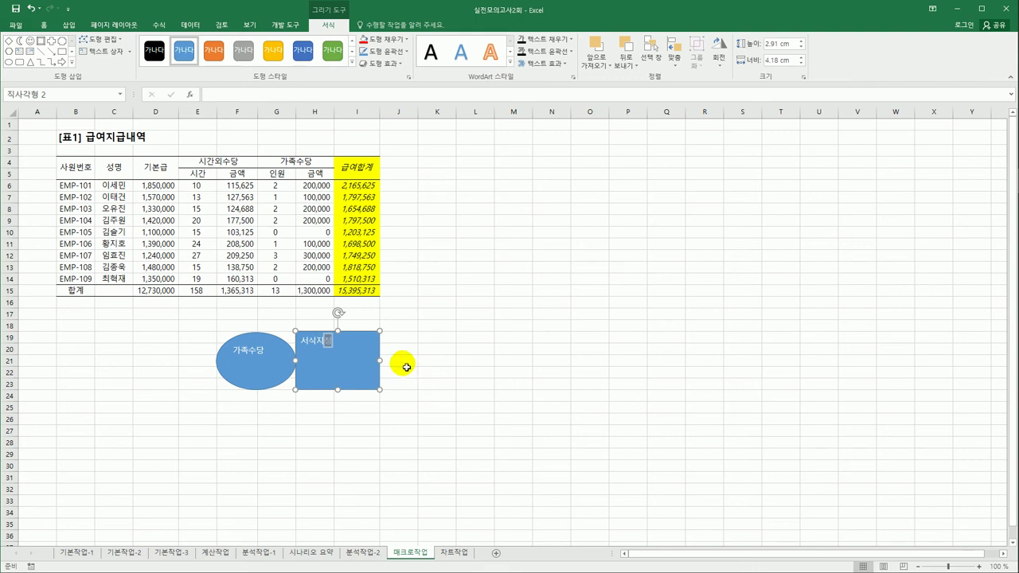
- Assign the 서식지정 macro to the rectangle and deselect the shape
right_click(373, 340)
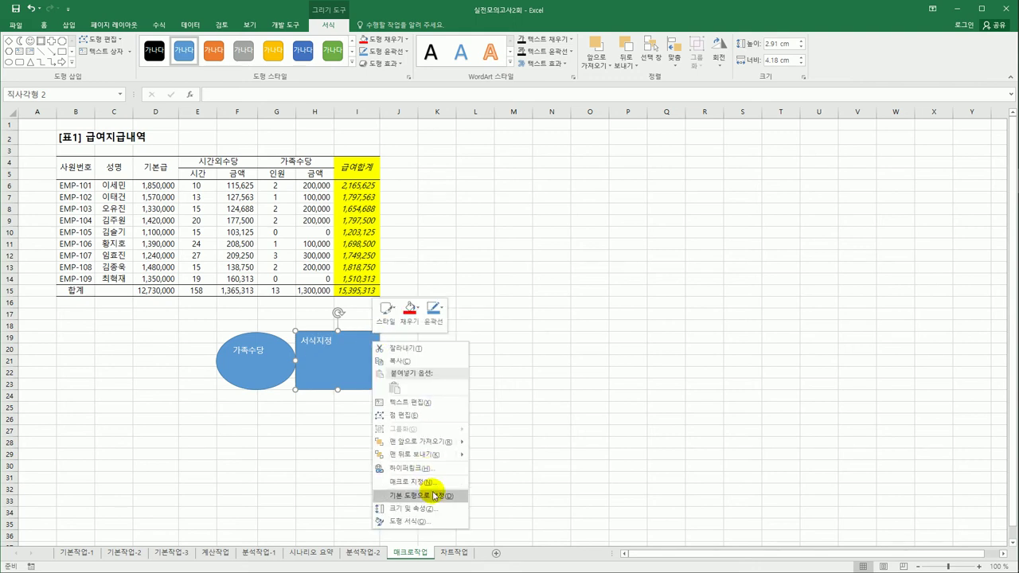
left_click(428, 481)
left_click_drag(425, 364, 512, 239)
left_click(444, 279)
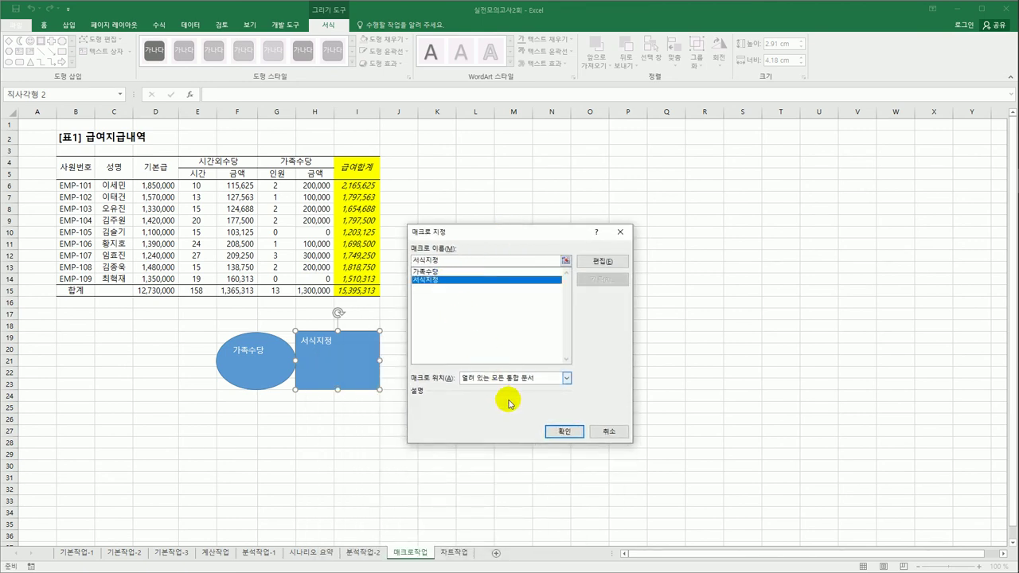
left_click(554, 432)
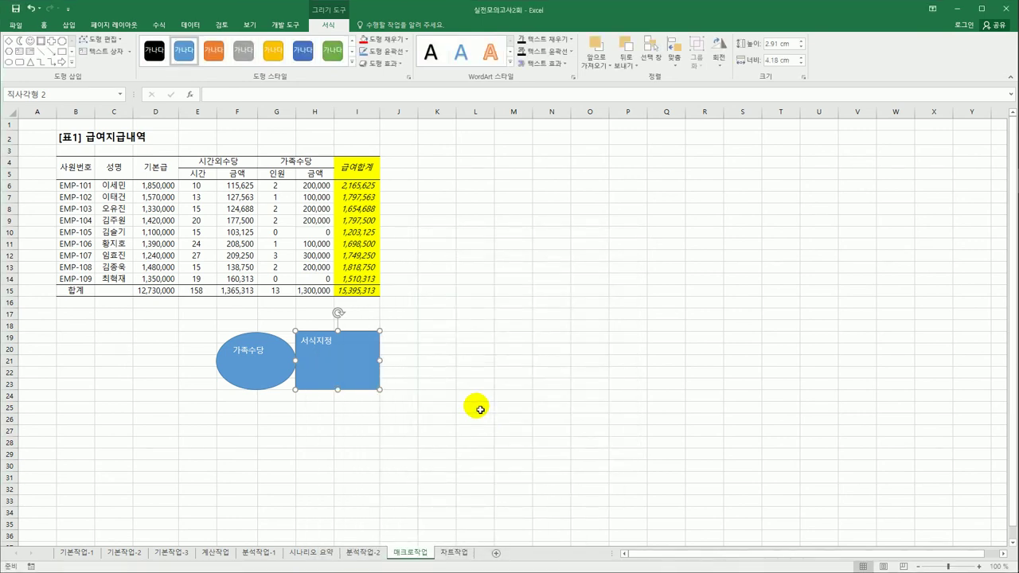
left_click(479, 409)
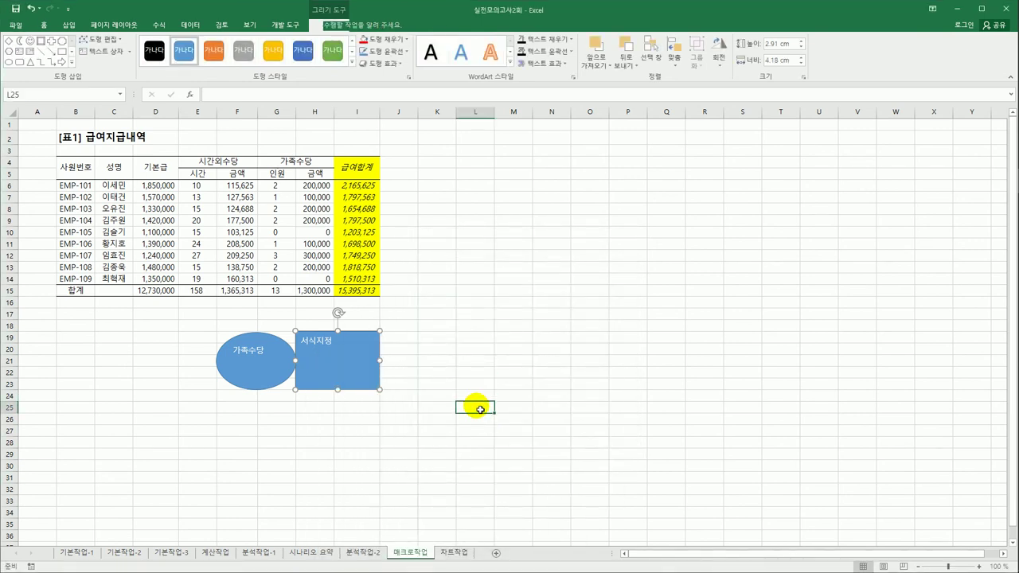
right_click(339, 350)
left_click(382, 410)
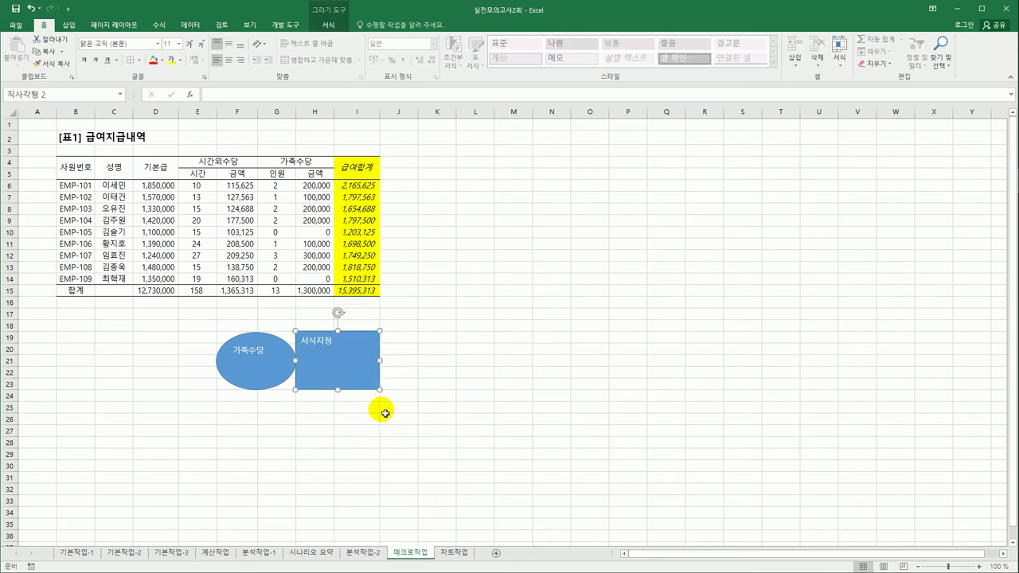
left_click(472, 372)
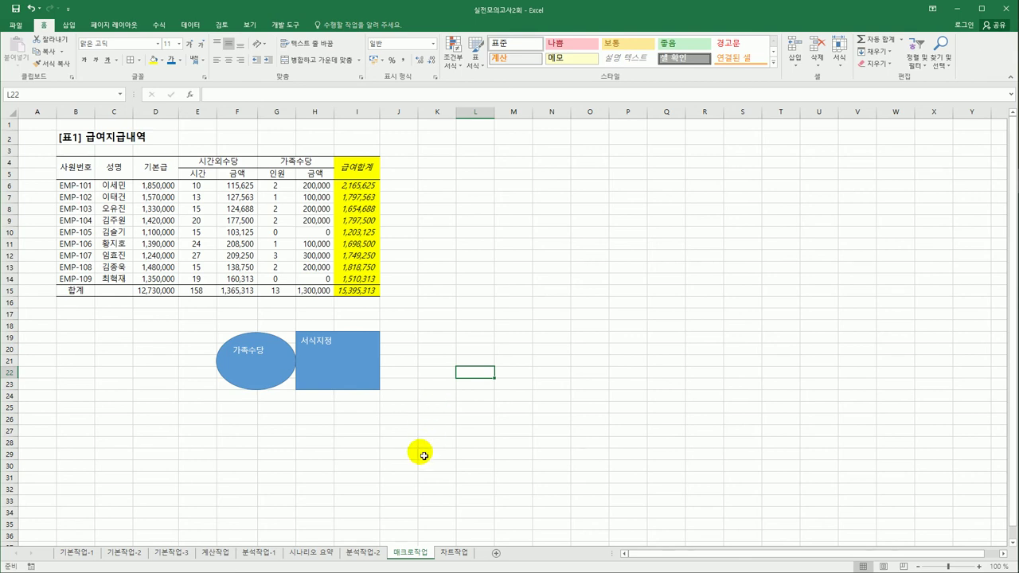
- Delete the 종가 series from the chart on the 차트작업 sheet
left_click(453, 551)
left_click(453, 296)
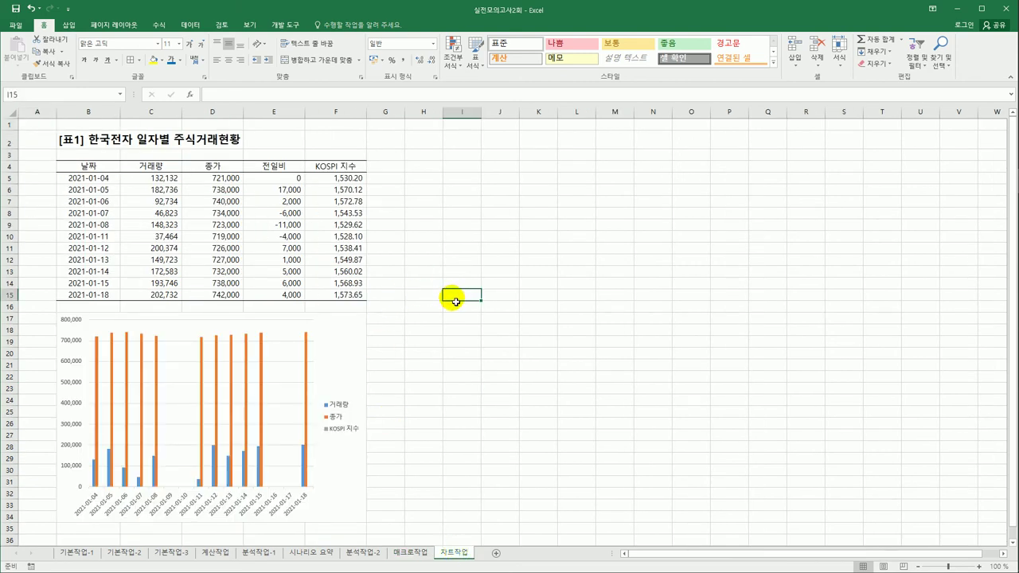
scroll(453, 301, "down", 1)
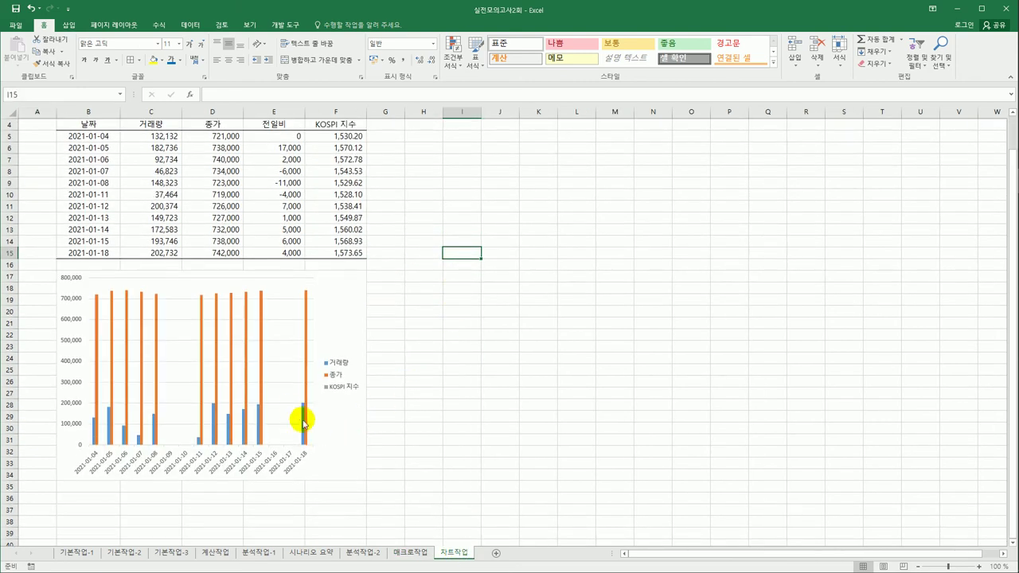
left_click(231, 320)
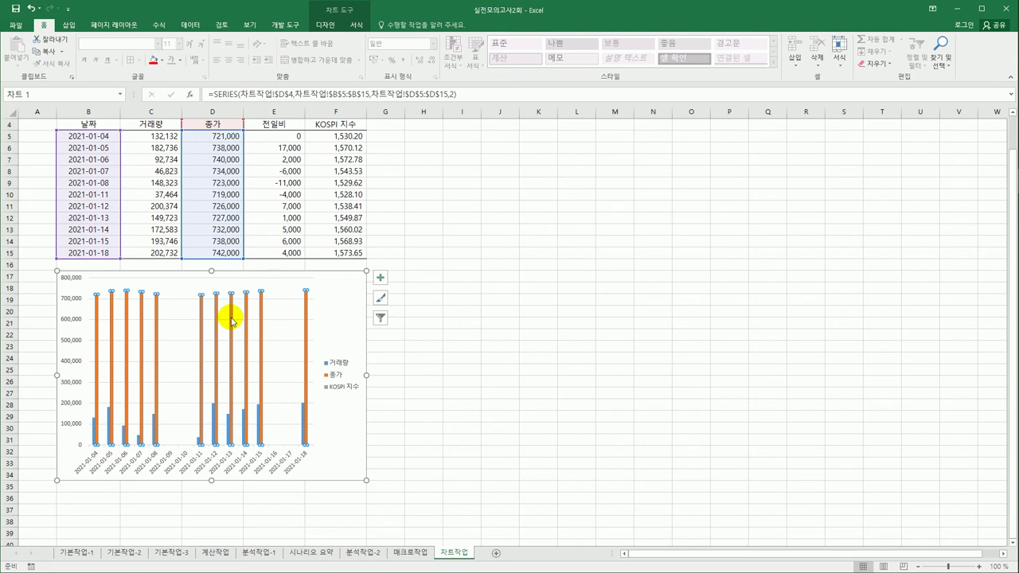
right_click(231, 319)
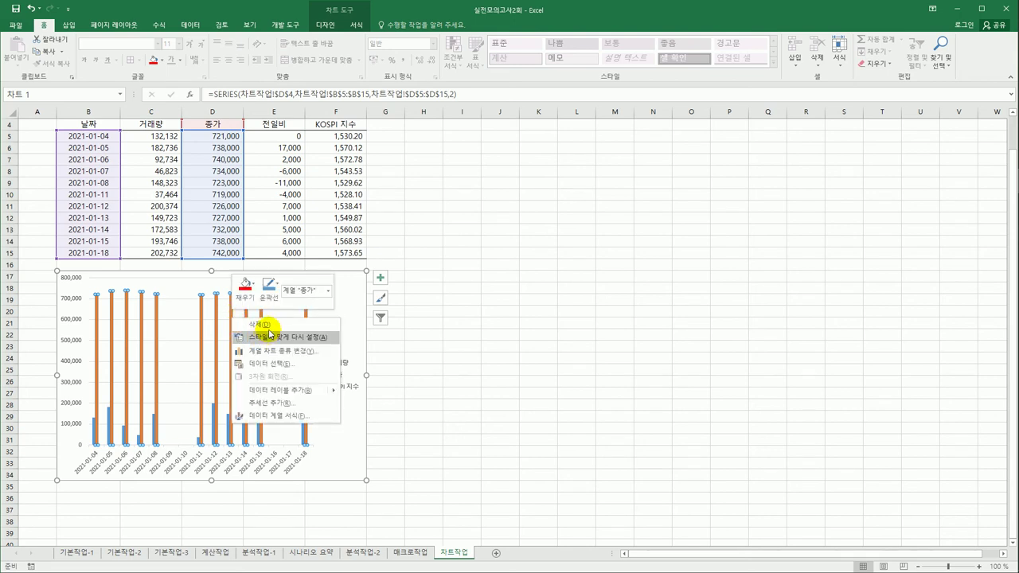
left_click(263, 324)
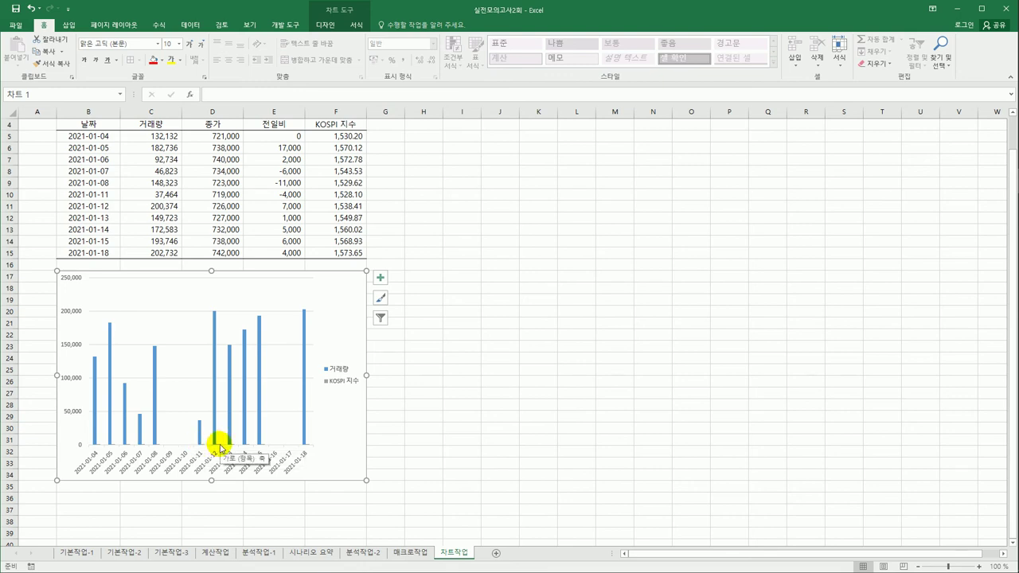
- Change the chart to a combo chart with KOSPI 지수 as a line with markers (표식이 있는 꺾은선형) on the secondary axis
left_click_drag(219, 448, 332, 293)
left_click(351, 355)
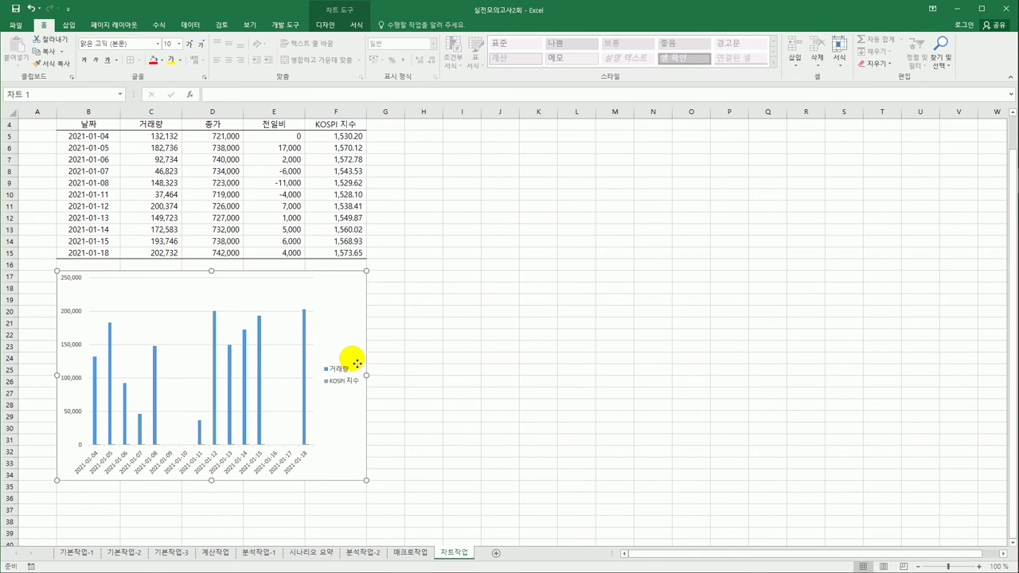
right_click(352, 356)
right_click(333, 299)
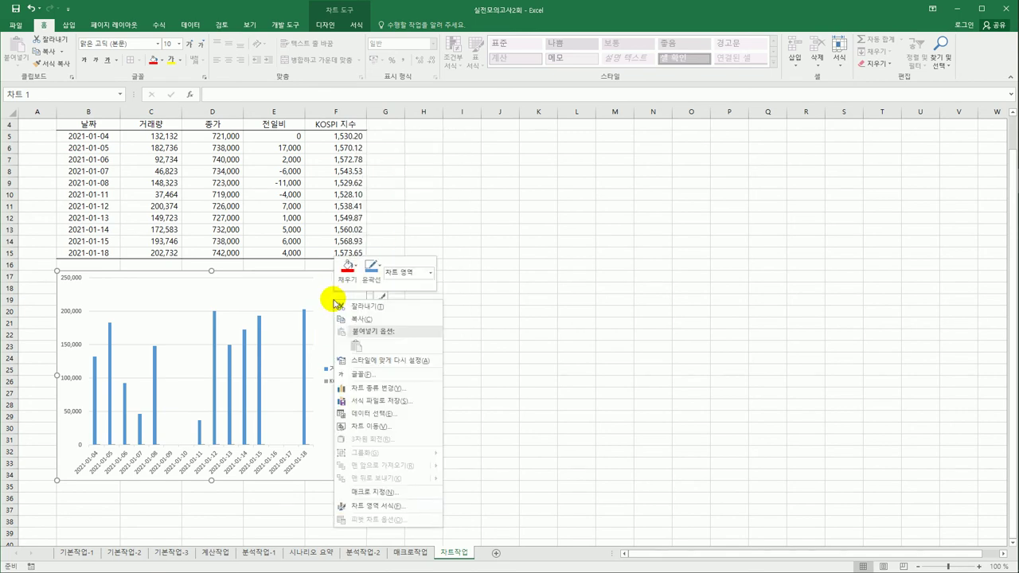
left_click(396, 389)
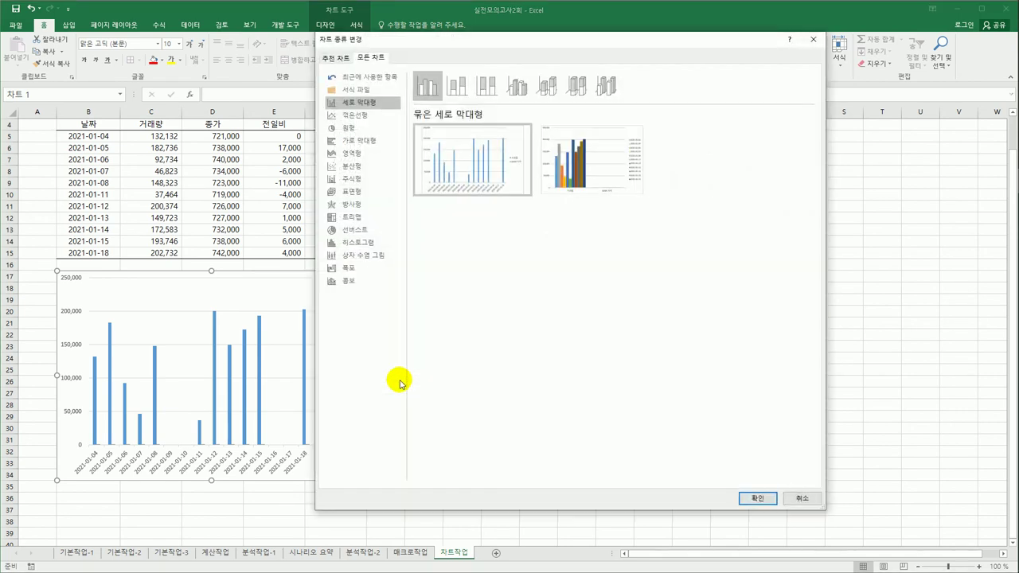
left_click(395, 281)
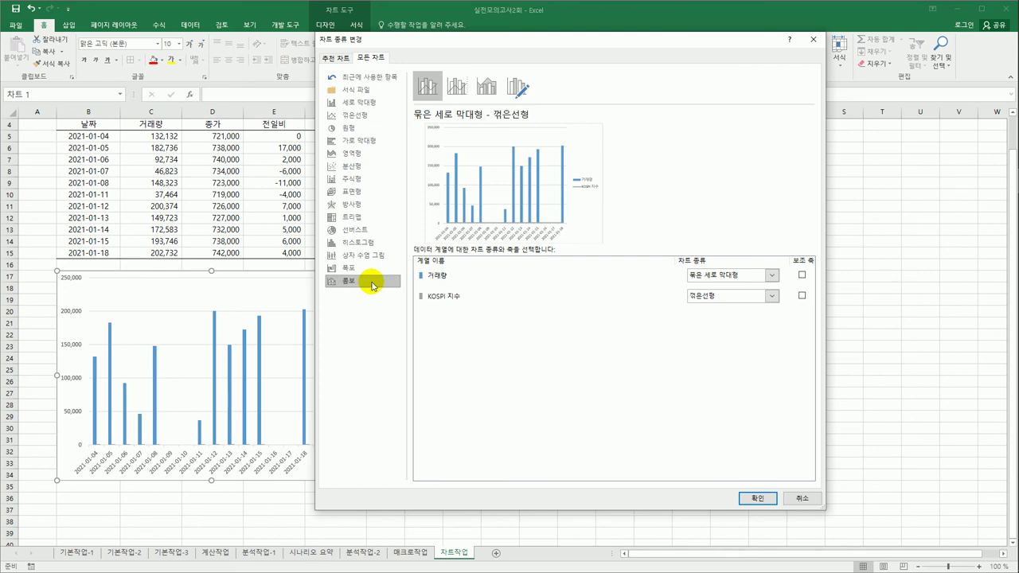
left_click(459, 299)
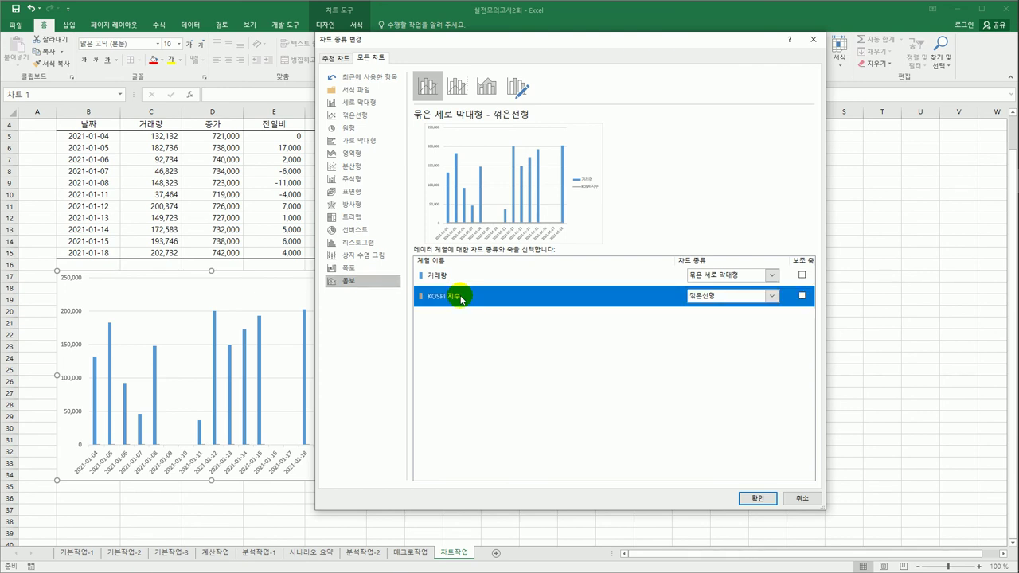
left_click(771, 297)
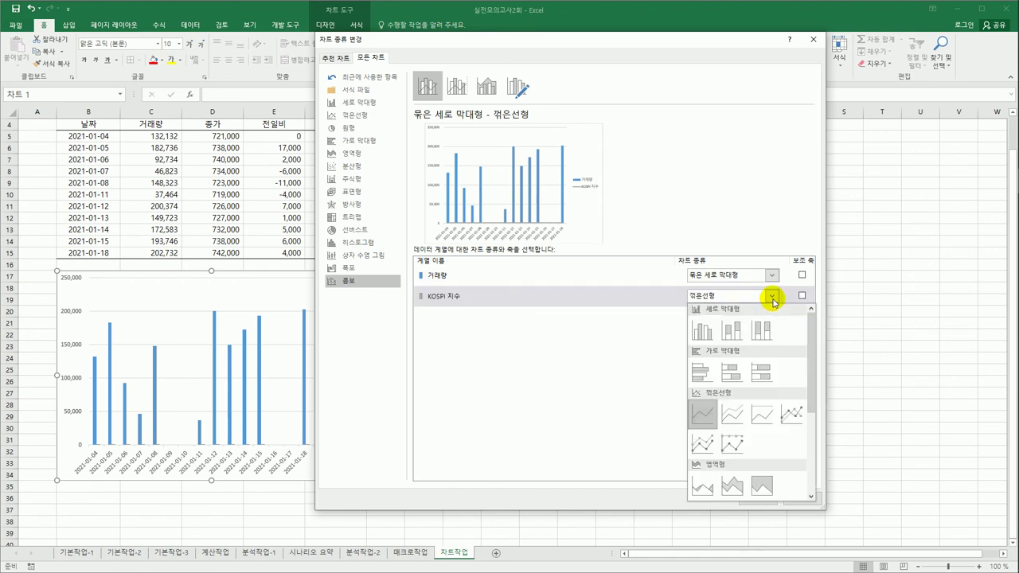
left_click(791, 413)
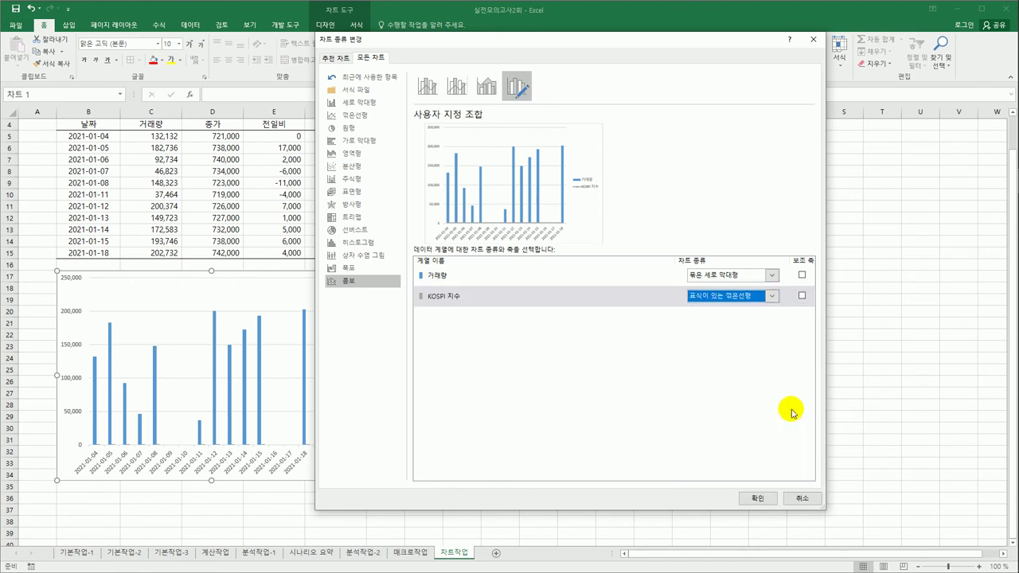
left_click(802, 295)
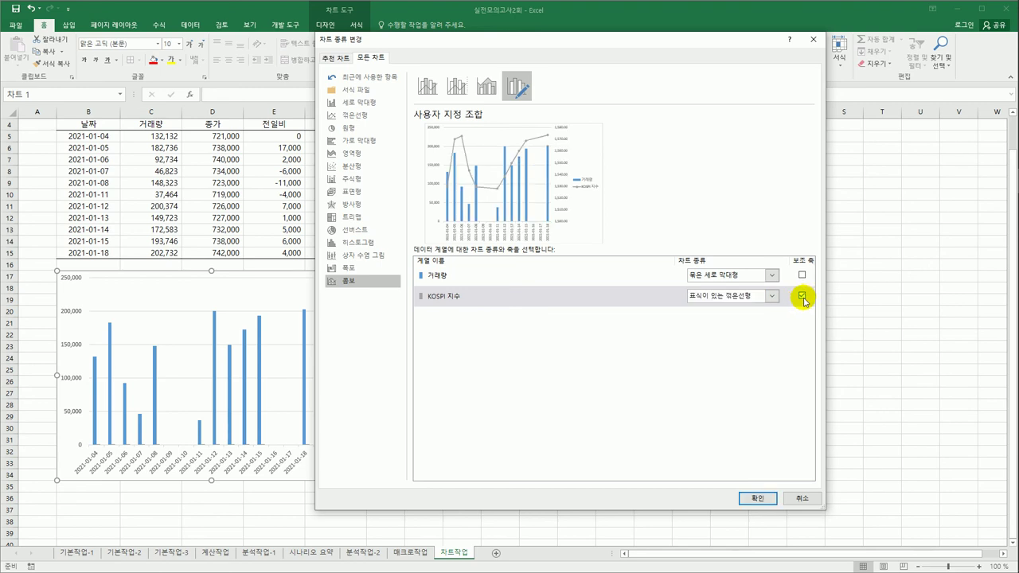
left_click(757, 498)
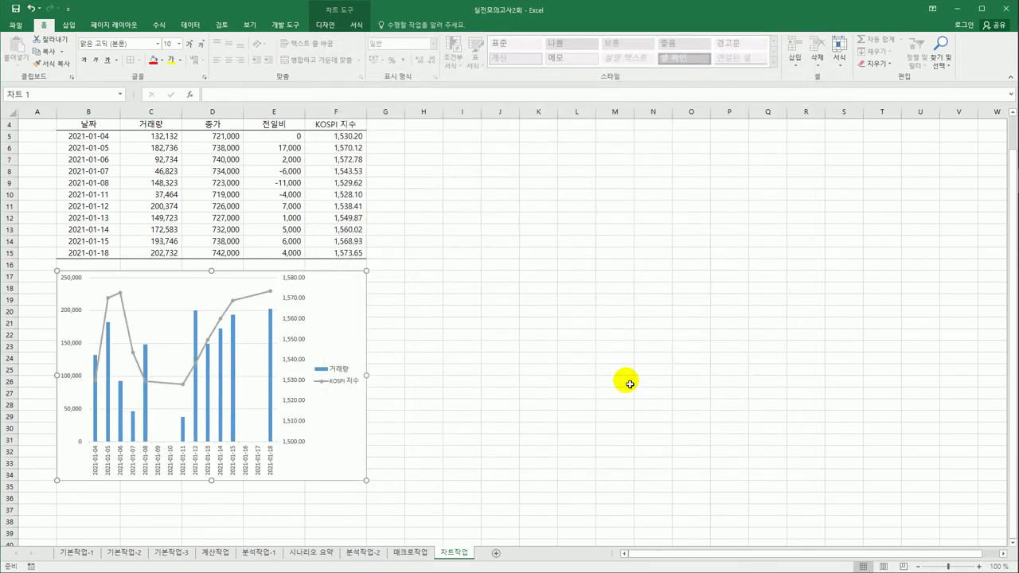
left_click(630, 383)
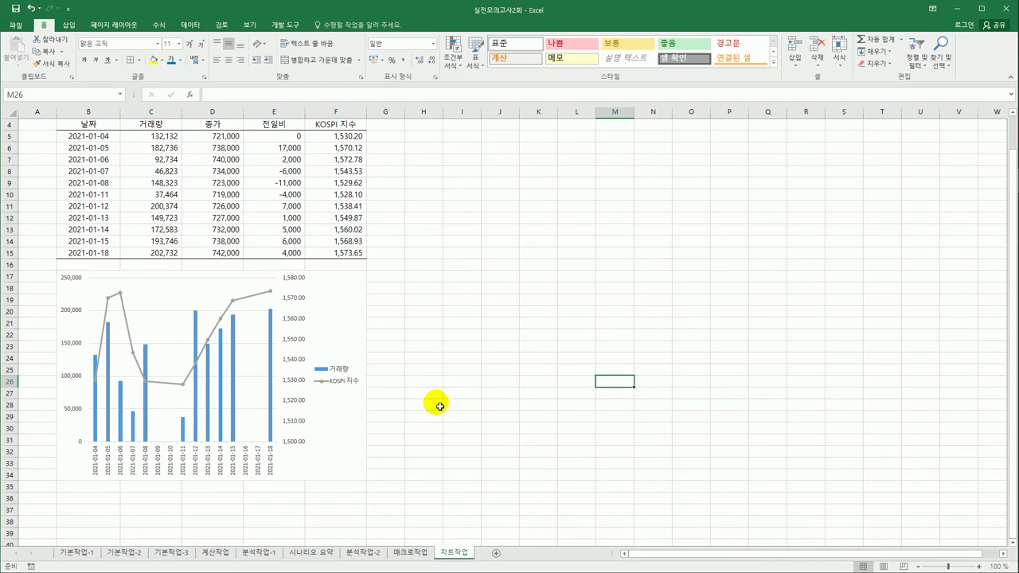
- Add a chart title reading 주식거래현황 above the plot
left_click(347, 297)
left_click(381, 277)
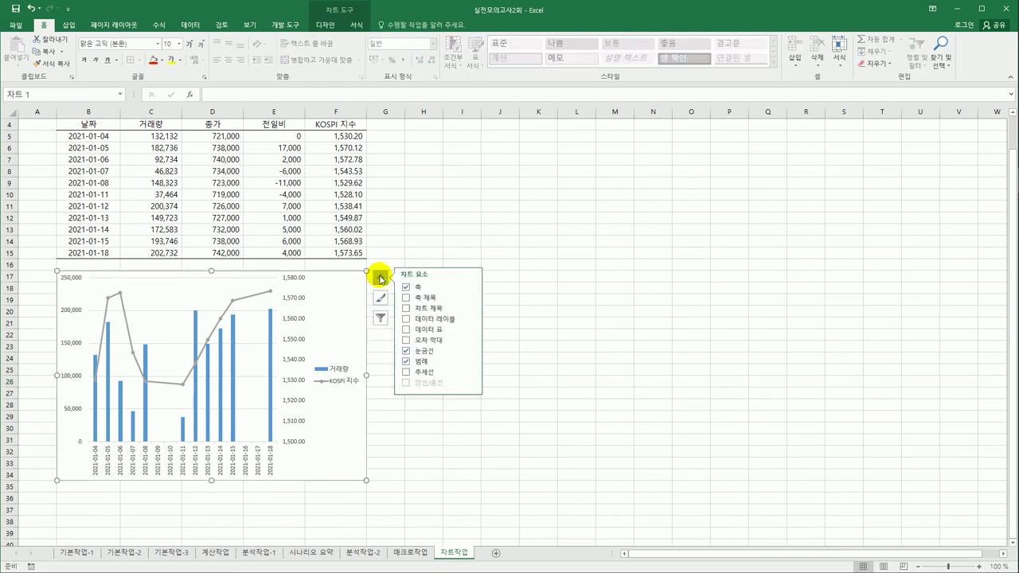
left_click(436, 307)
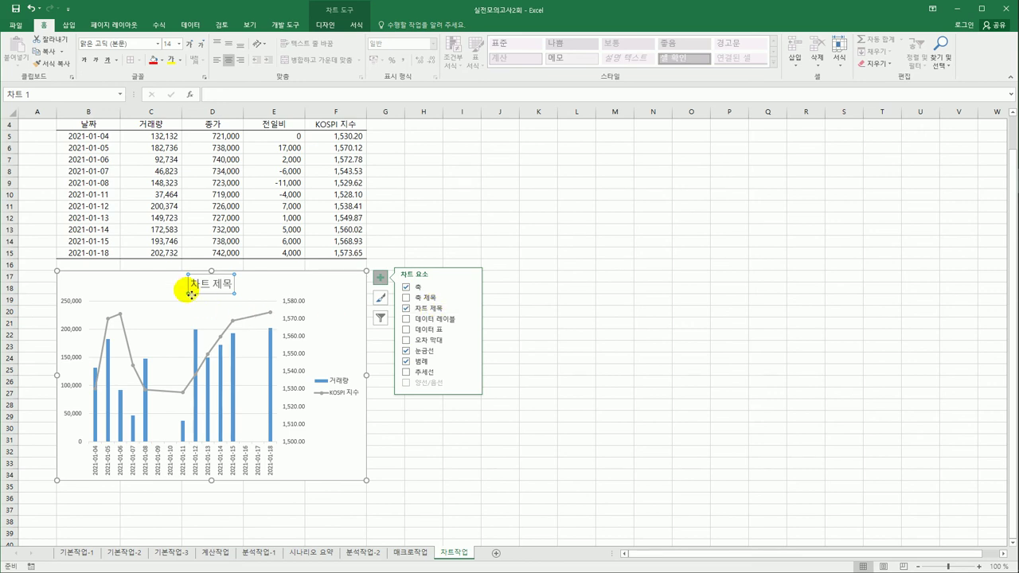
left_click_drag(200, 283, 242, 288)
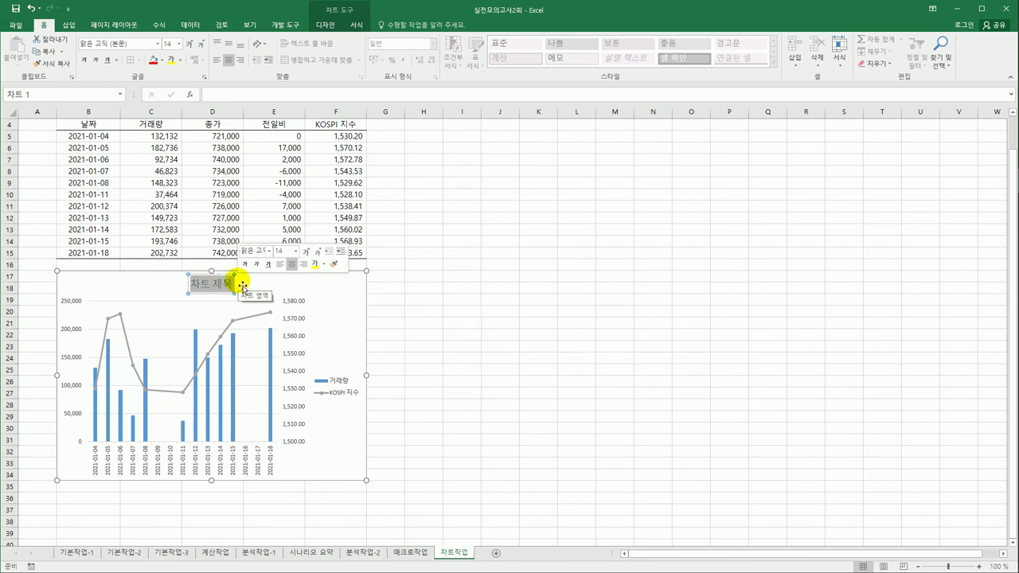
type("주")
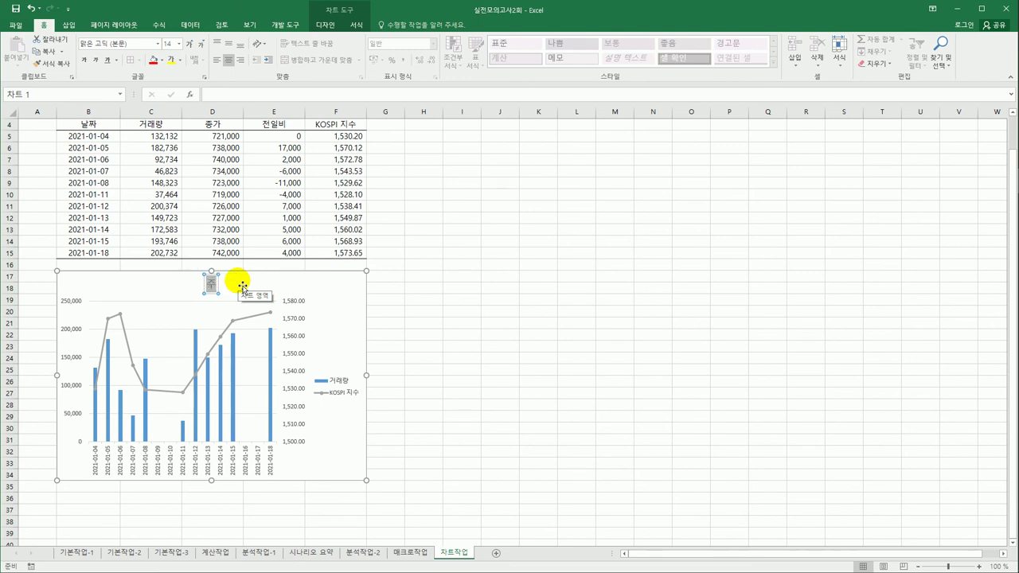
type("식거래량황")
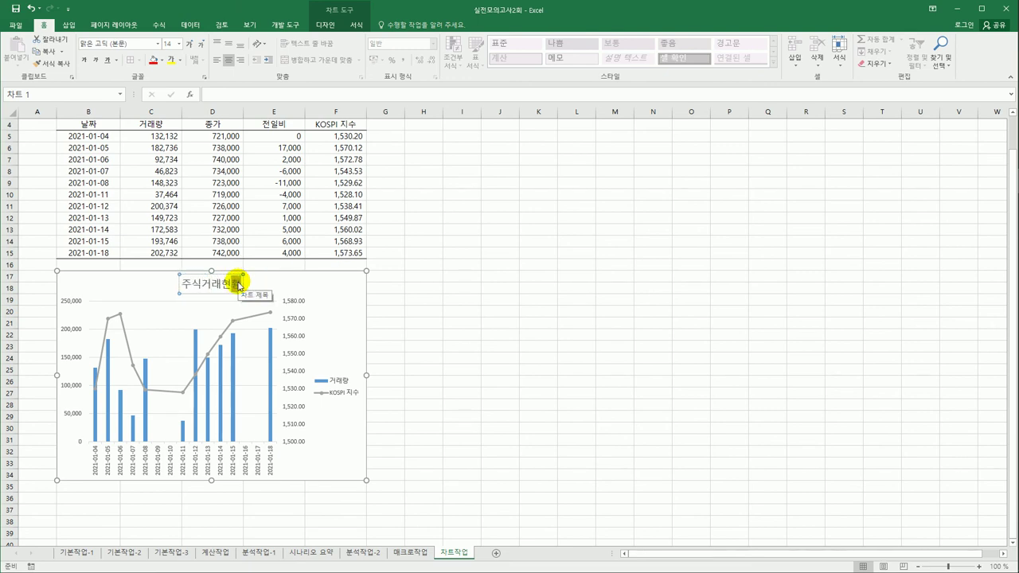
left_click(238, 291)
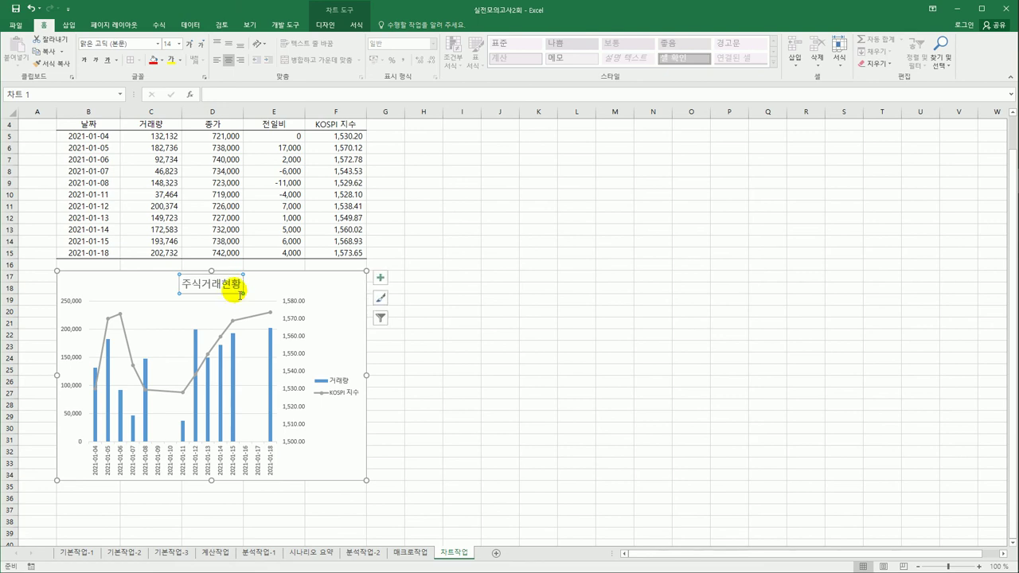
- Format the chart title 주식거래현황 as 궁서체, 14 pt, bold, italic and underlined
left_click(158, 43)
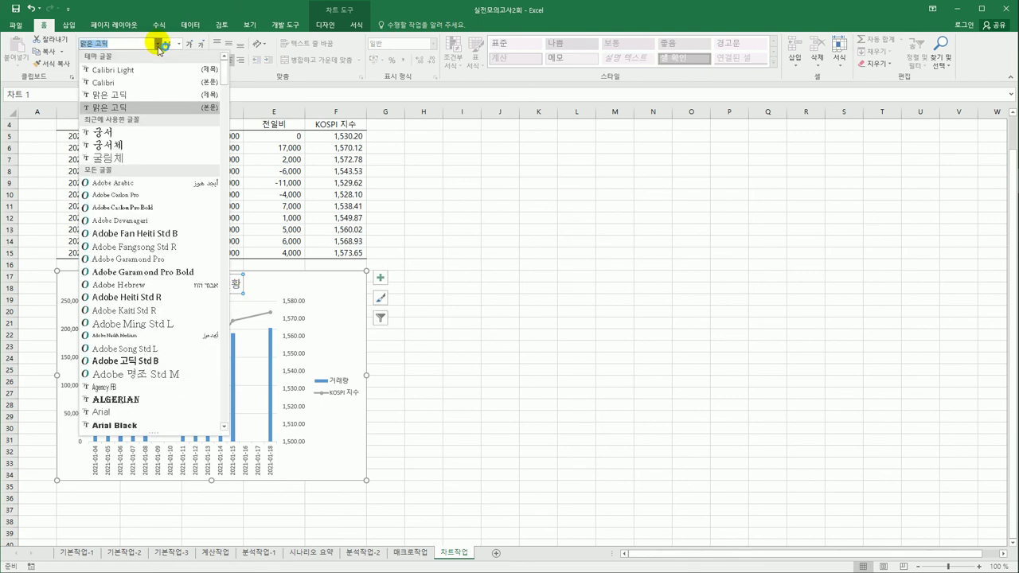
left_click(148, 151)
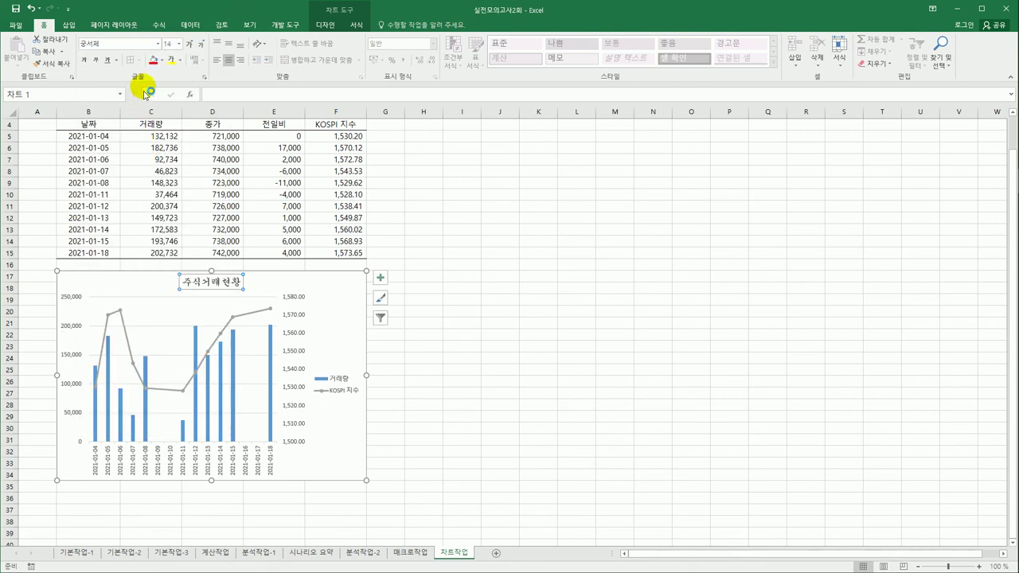
left_click(179, 44)
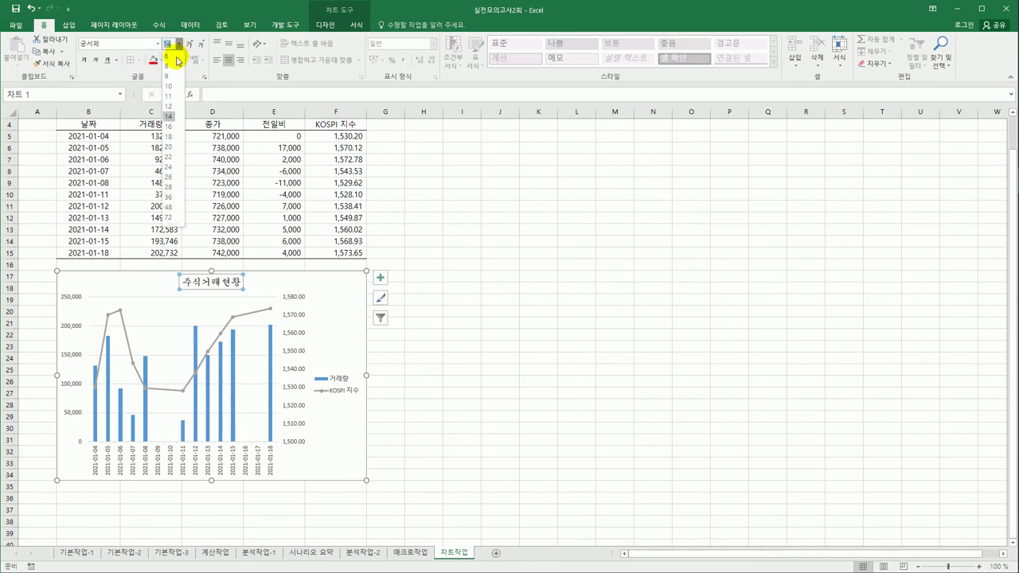
left_click(168, 116)
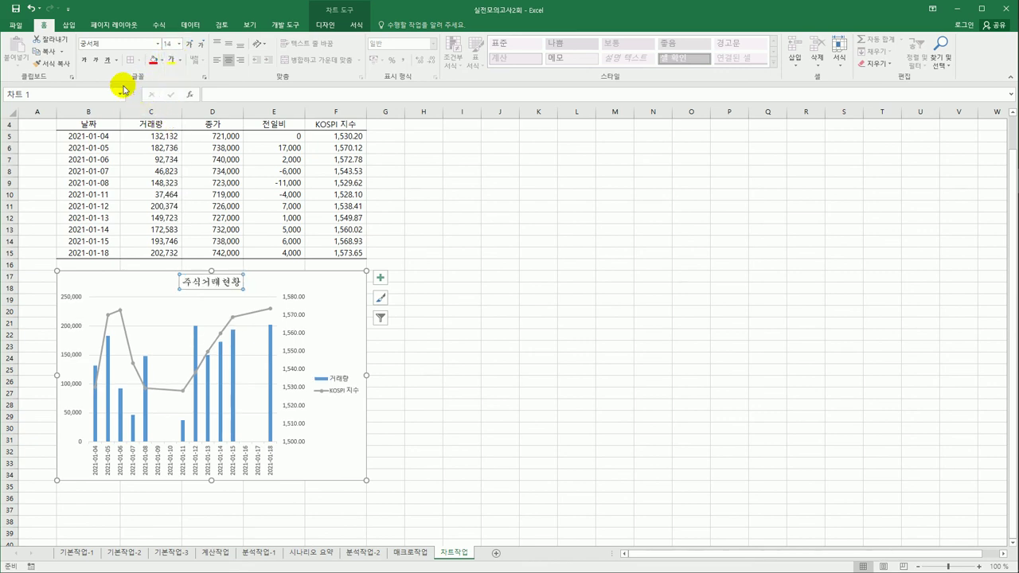
left_click(84, 61)
left_click(100, 60)
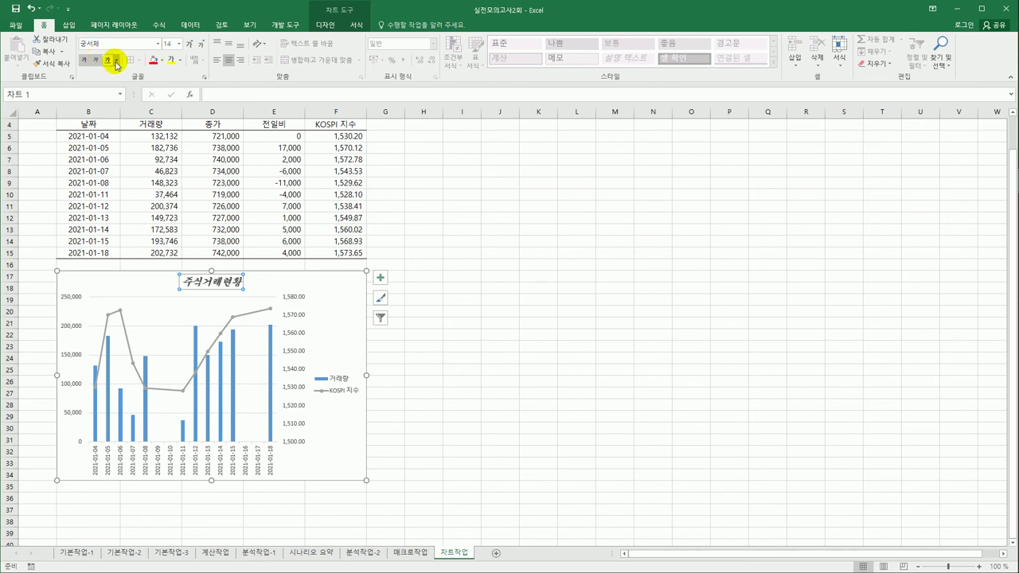
left_click(108, 61)
left_click(514, 376)
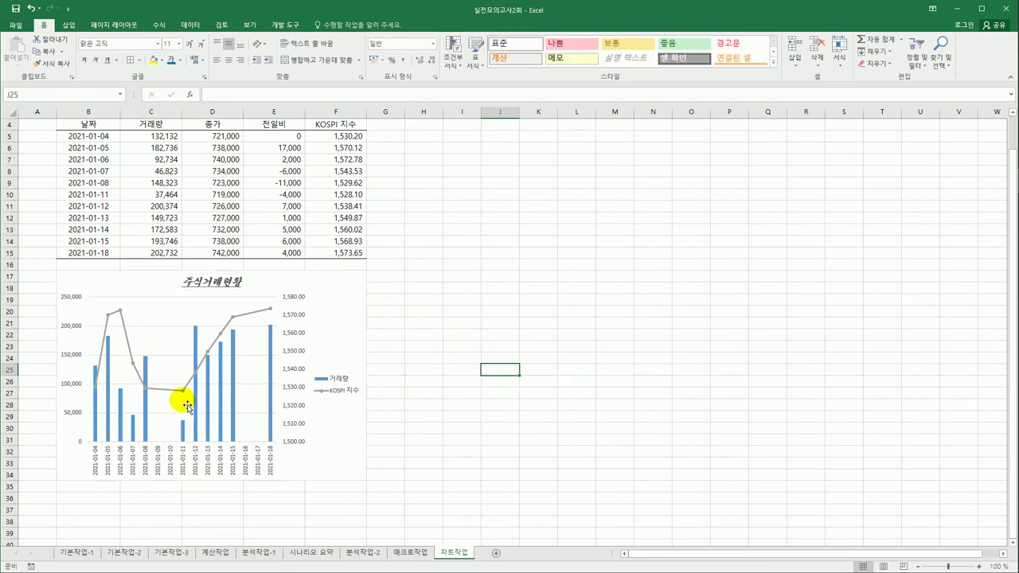
- Add a data label at the outside end (바깥쪽 끝에) of only the 2021-01-12 bar in the 거래량 series
left_click(197, 360)
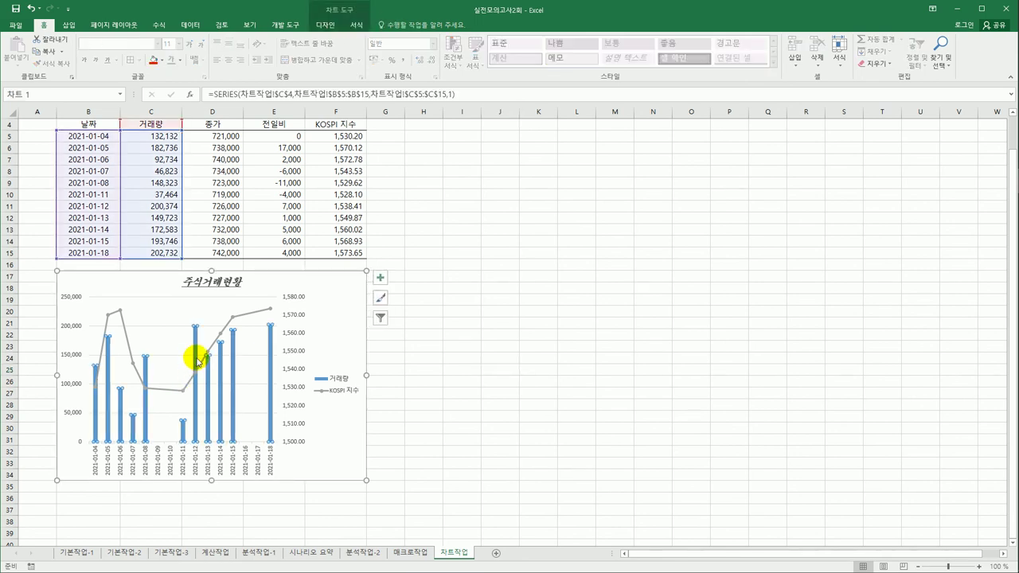
left_click(197, 361)
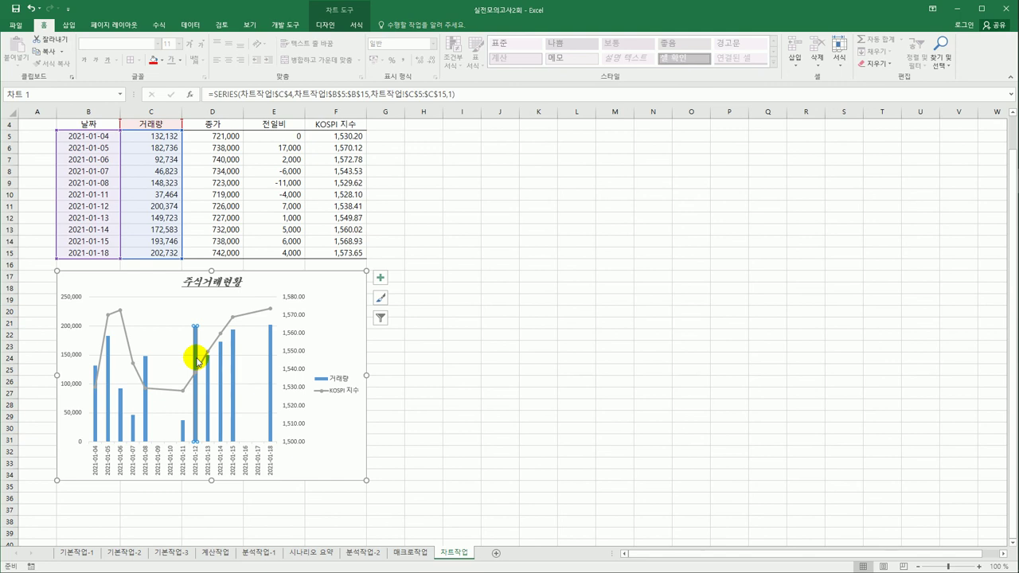
left_click(380, 278)
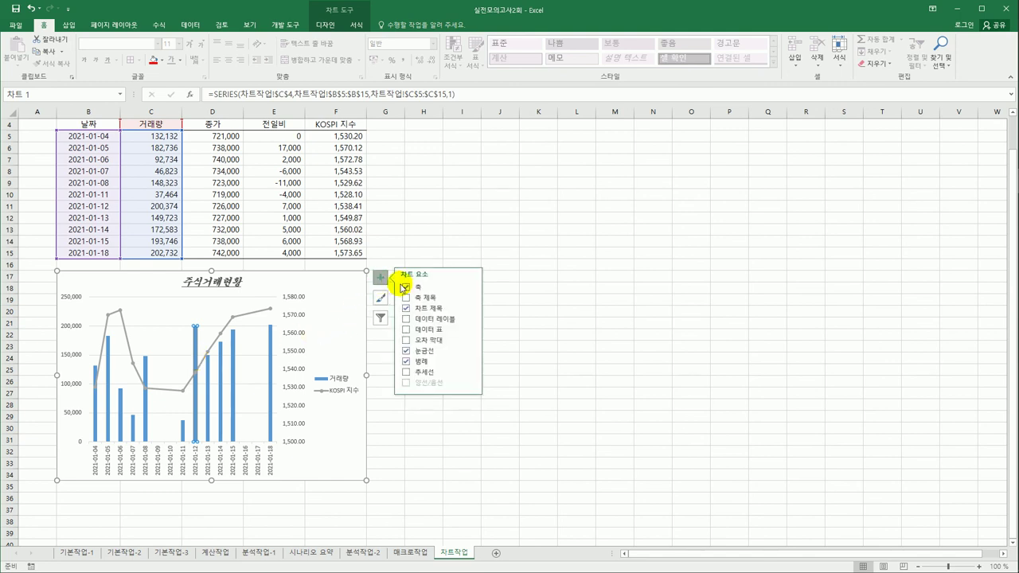
left_click(469, 319)
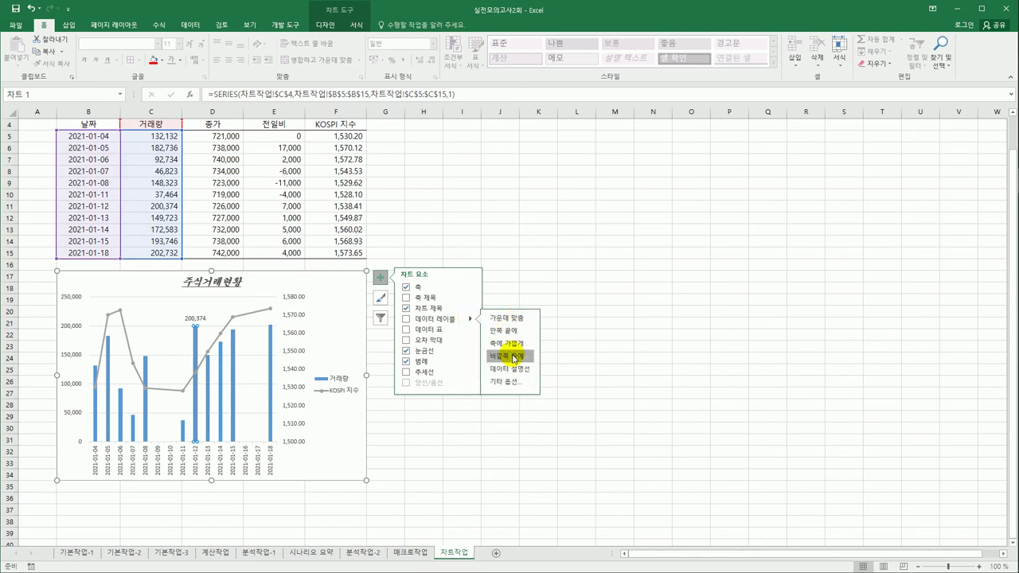
left_click(514, 358)
left_click(573, 359)
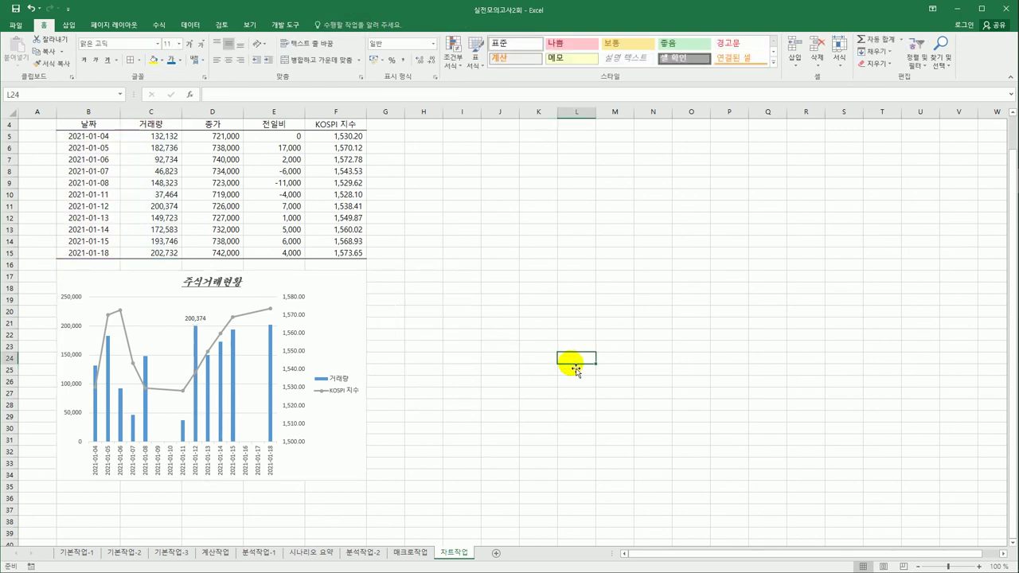
- Set the display unit of the primary vertical axis to thousands (천)
left_click(69, 304)
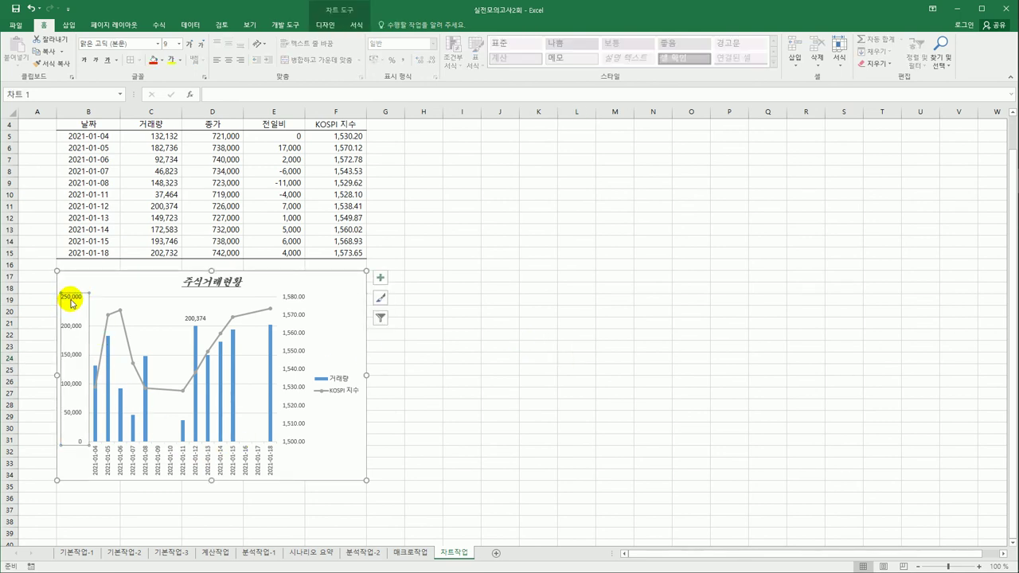
right_click(70, 302)
left_click(112, 406)
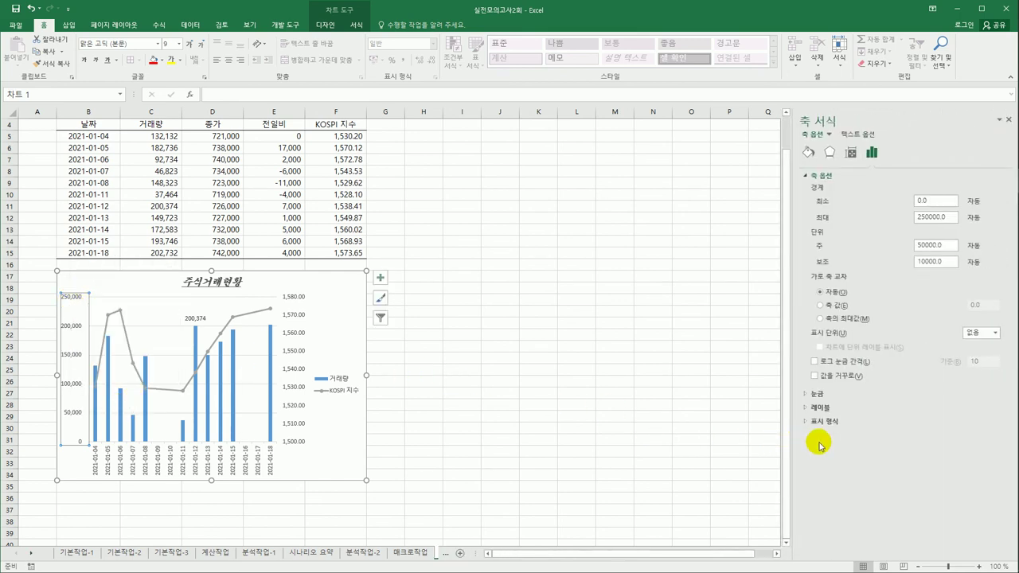
left_click(994, 333)
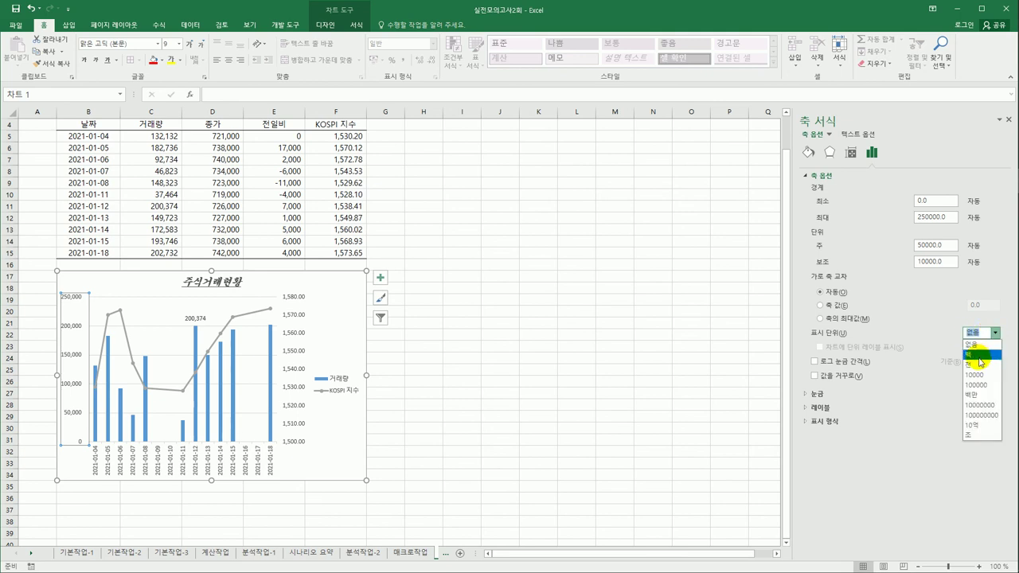
left_click(979, 364)
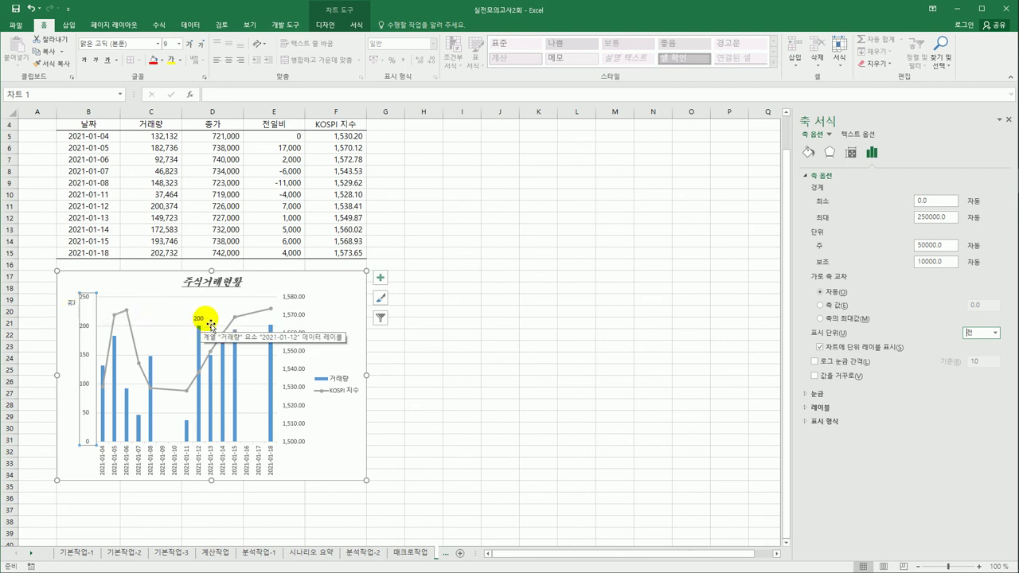
- Set the text direction of the vertical axis's 천 unit label to horizontal (가로)
left_click(72, 304)
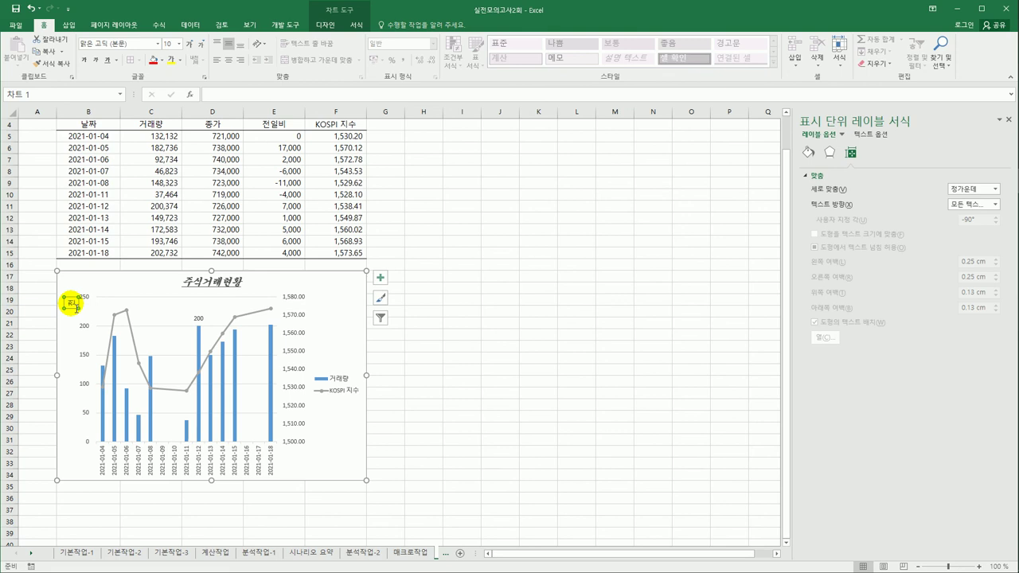
right_click(71, 304)
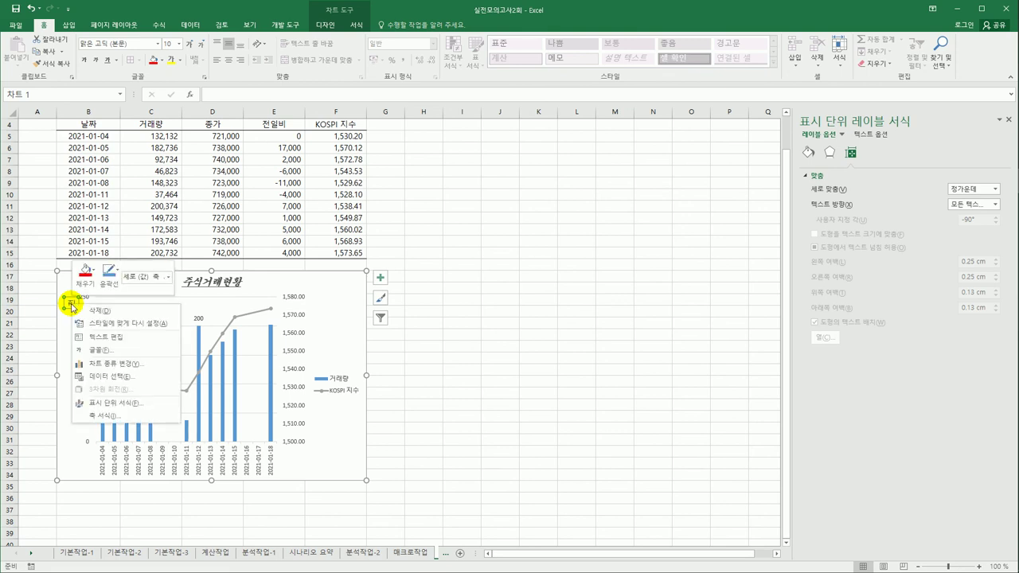
key("Escape")
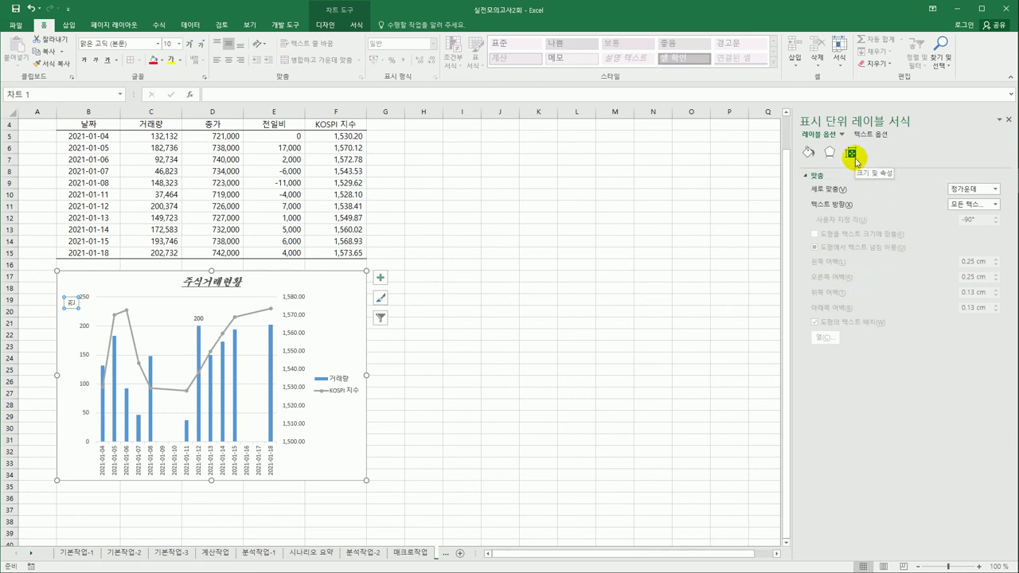
left_click(972, 205)
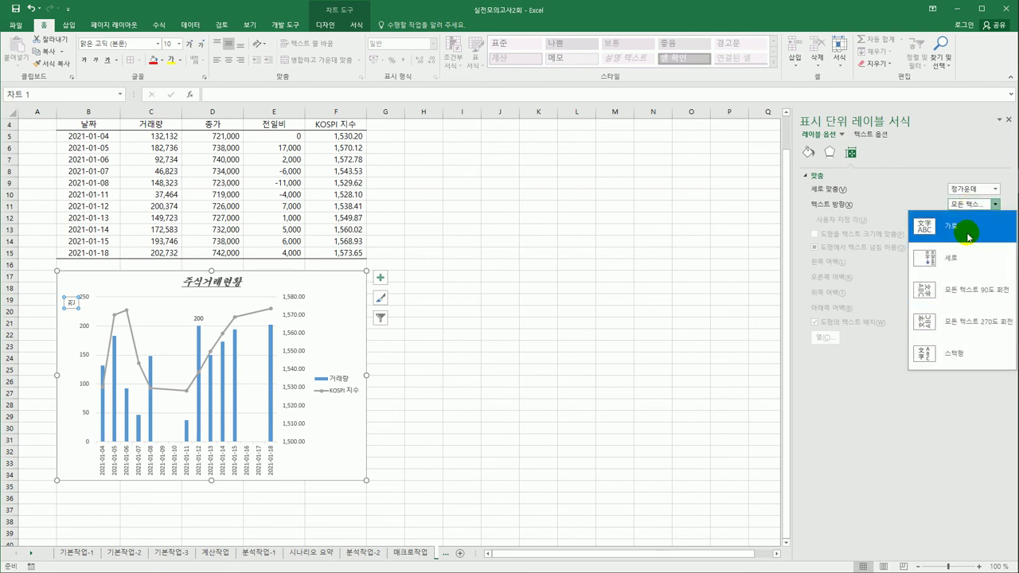
left_click(968, 236)
left_click(511, 385)
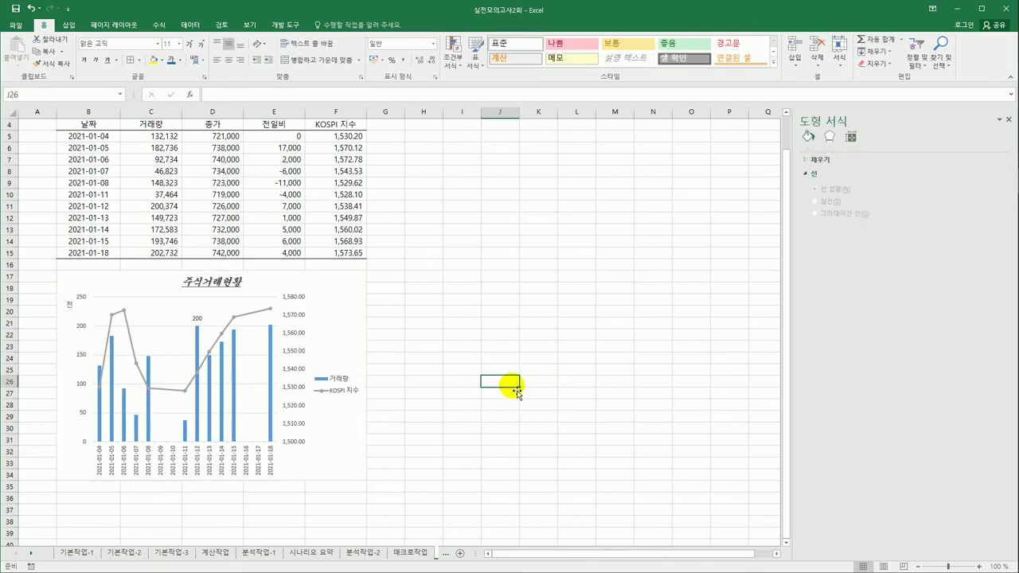
- Place the chart legend above the plot (위쪽)
left_click(335, 334)
left_click(380, 277)
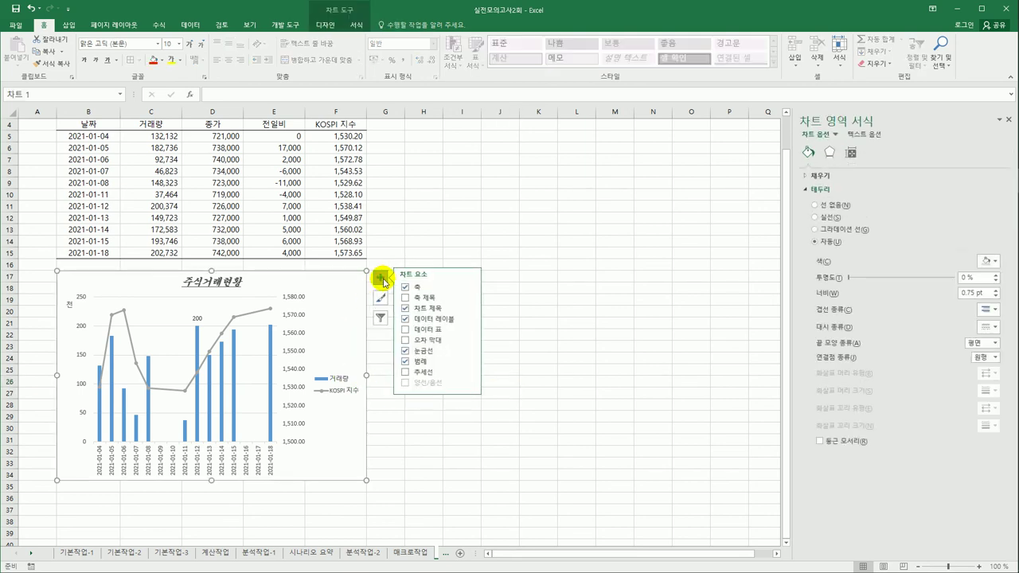
left_click(471, 364)
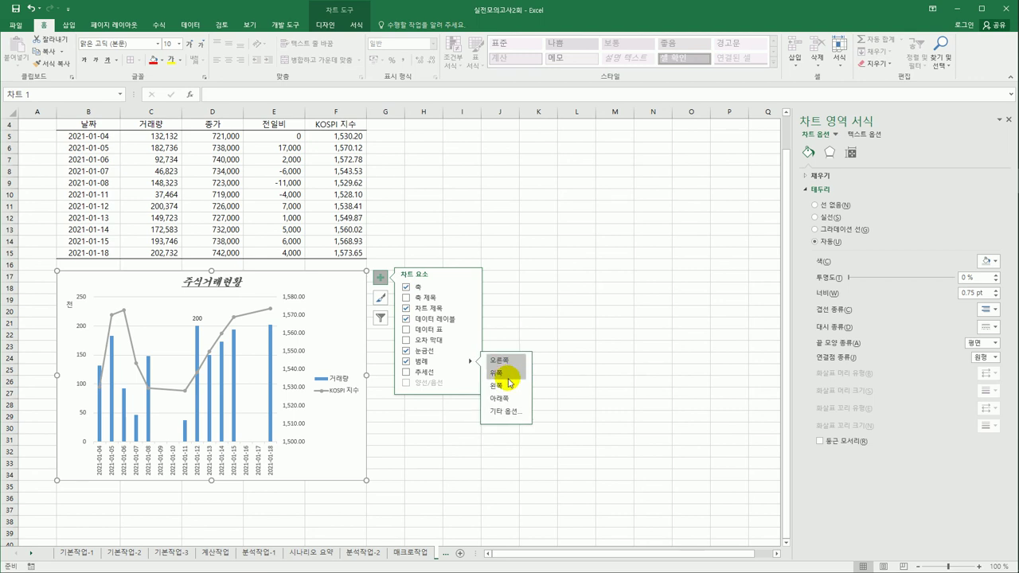
left_click(507, 377)
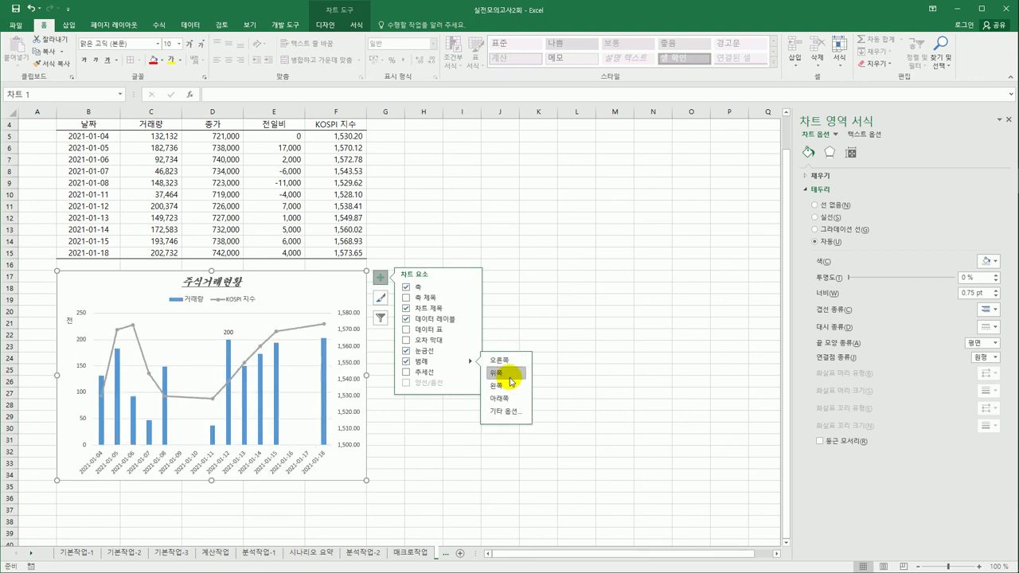
- Give the legend a solid white fill (단색 채우기)
left_click(253, 301)
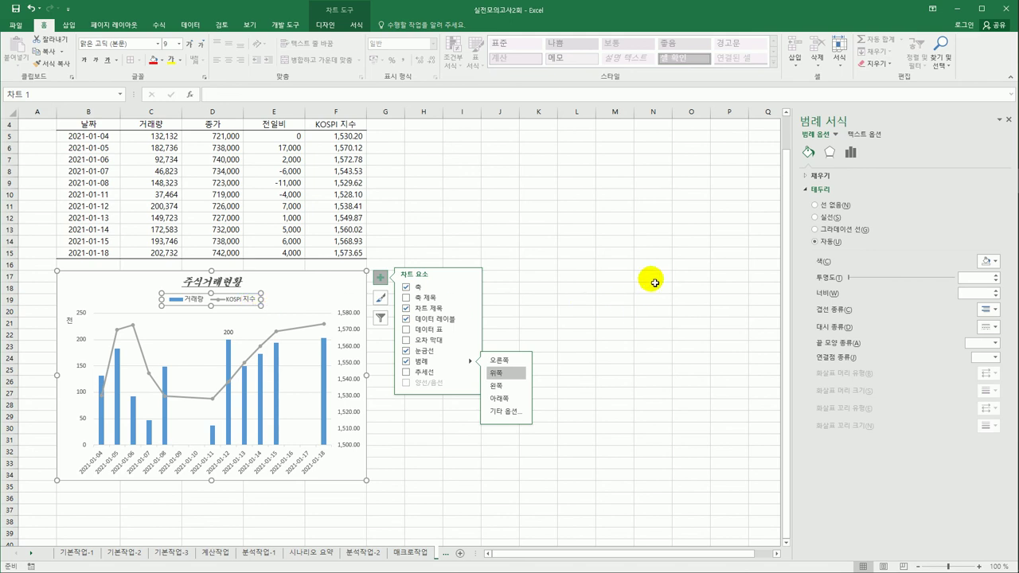
left_click(815, 175)
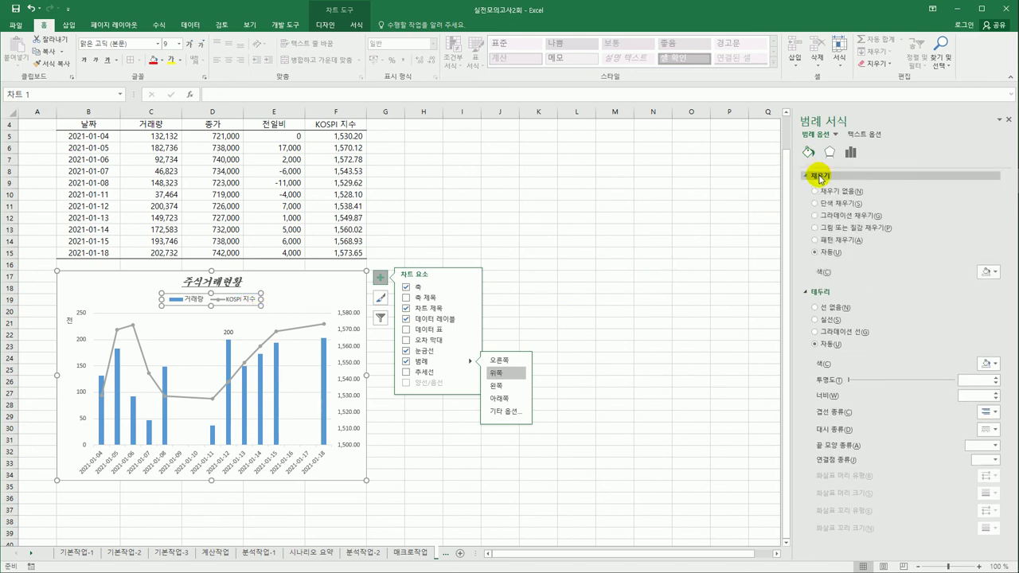
left_click(826, 205)
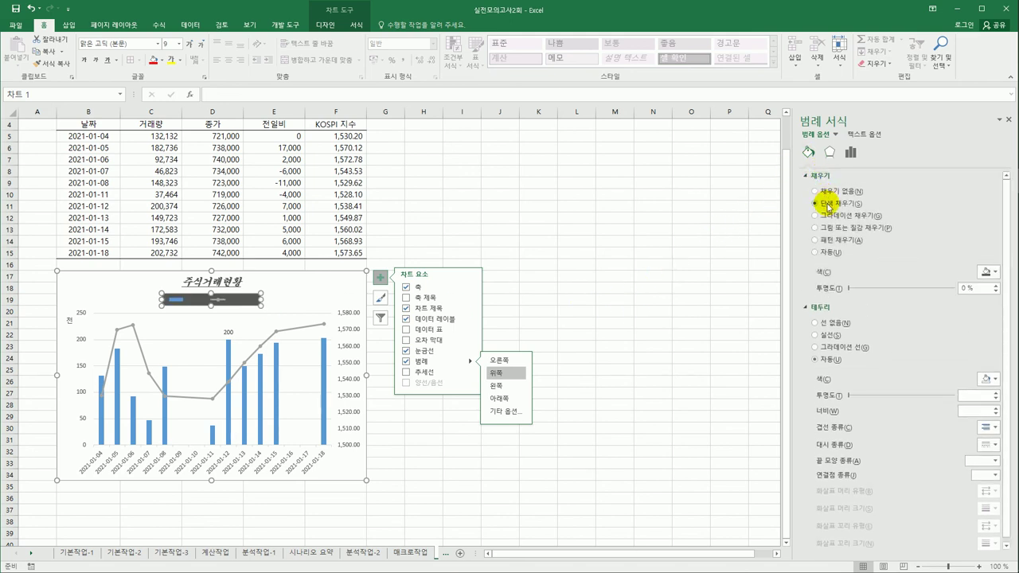
left_click(987, 272)
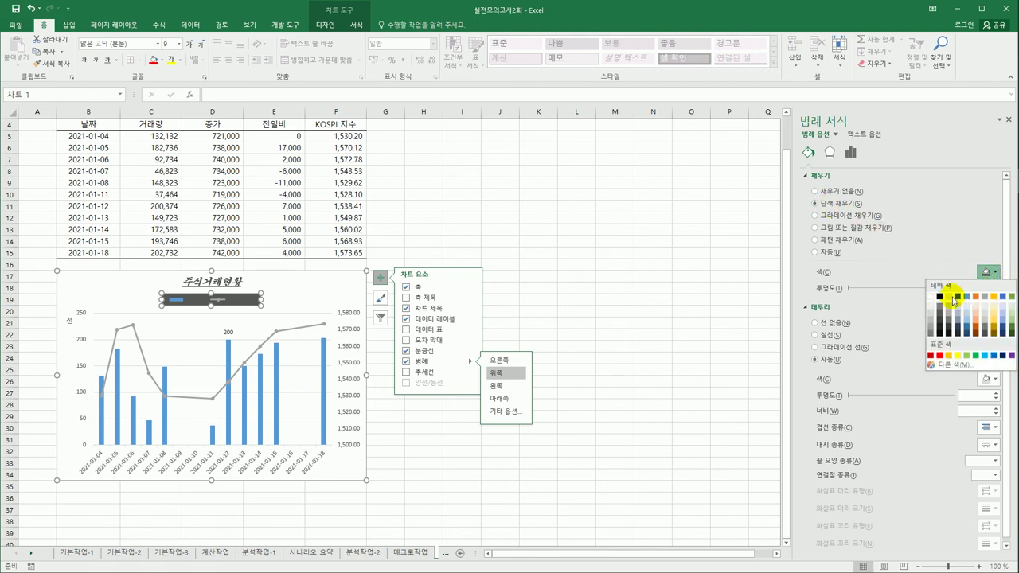
left_click(929, 297)
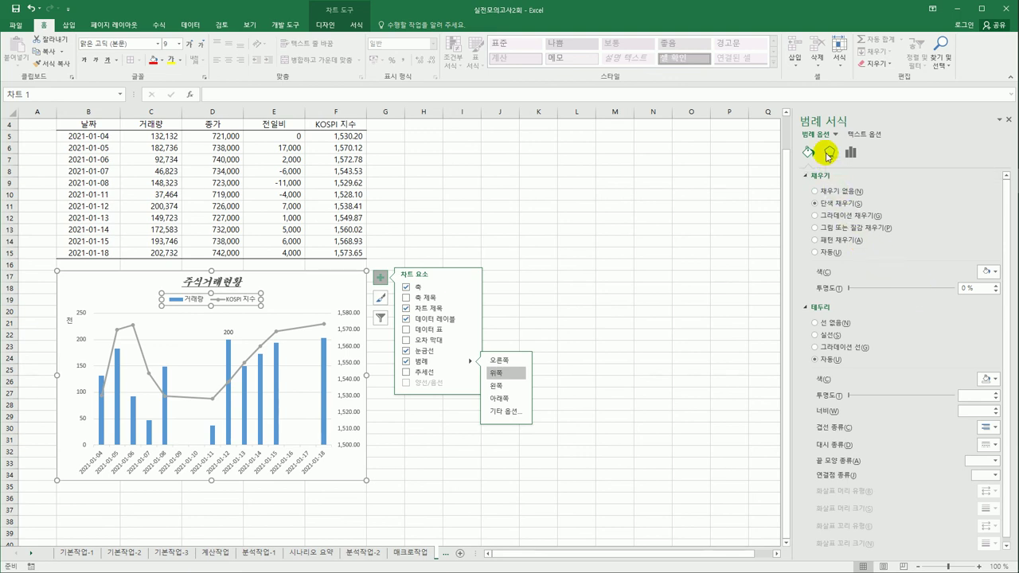
- Apply the first outer (바깥쪽) shadow preset, offset diagonally to the lower right, to the legend and deselect the chart
left_click(828, 156)
left_click(823, 175)
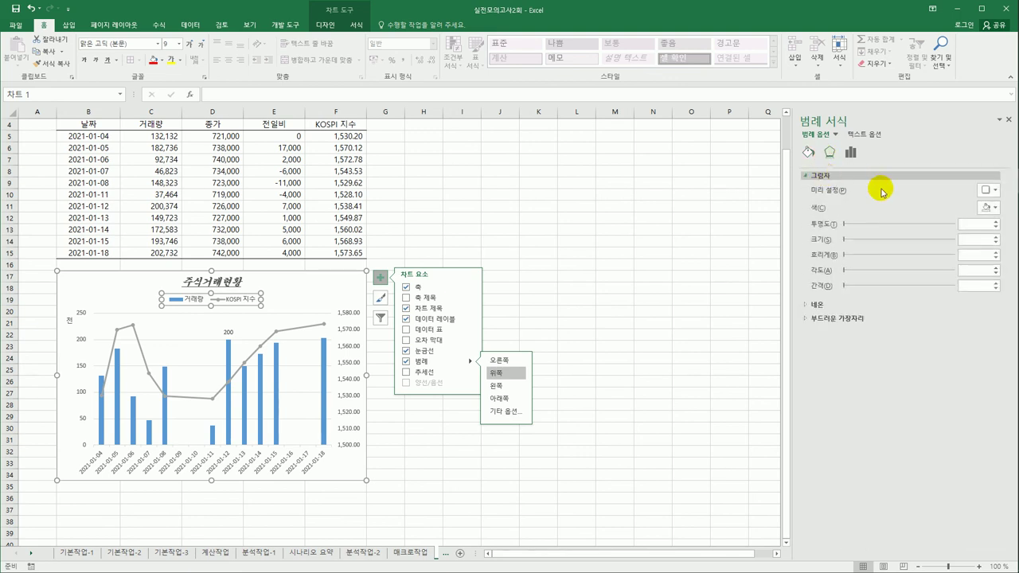
left_click(985, 191)
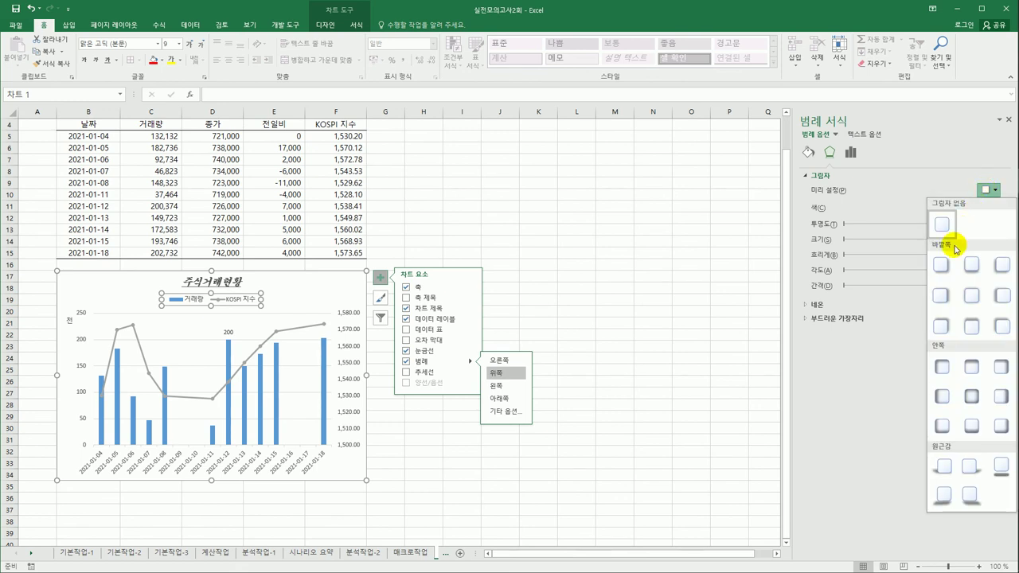
left_click(942, 264)
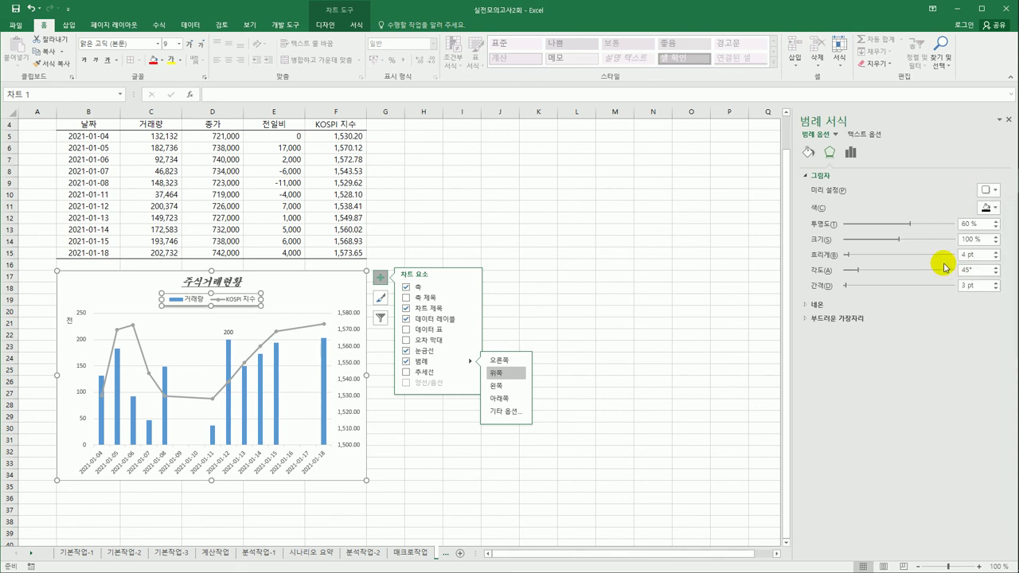
left_click(651, 335)
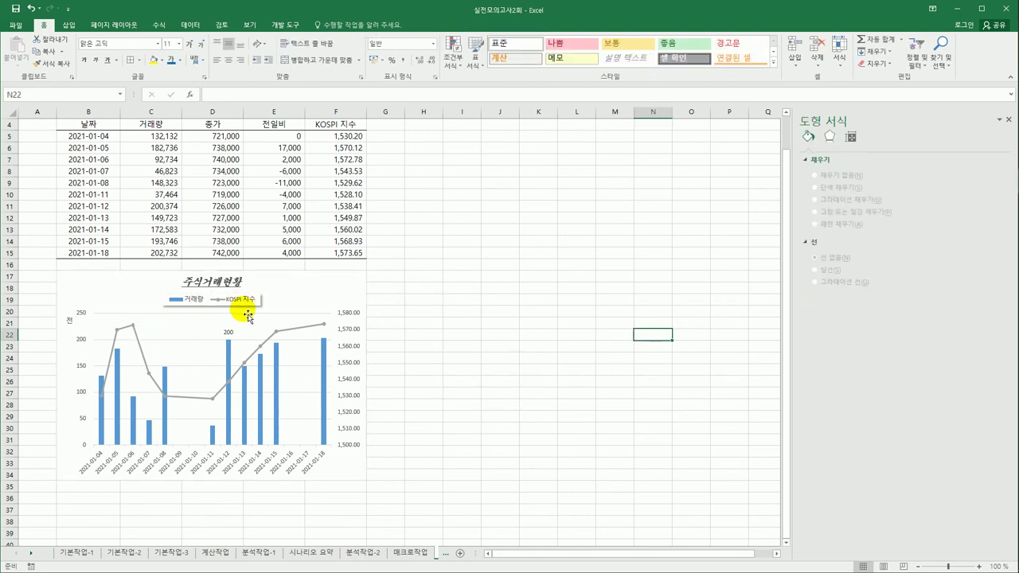
left_click(480, 387)
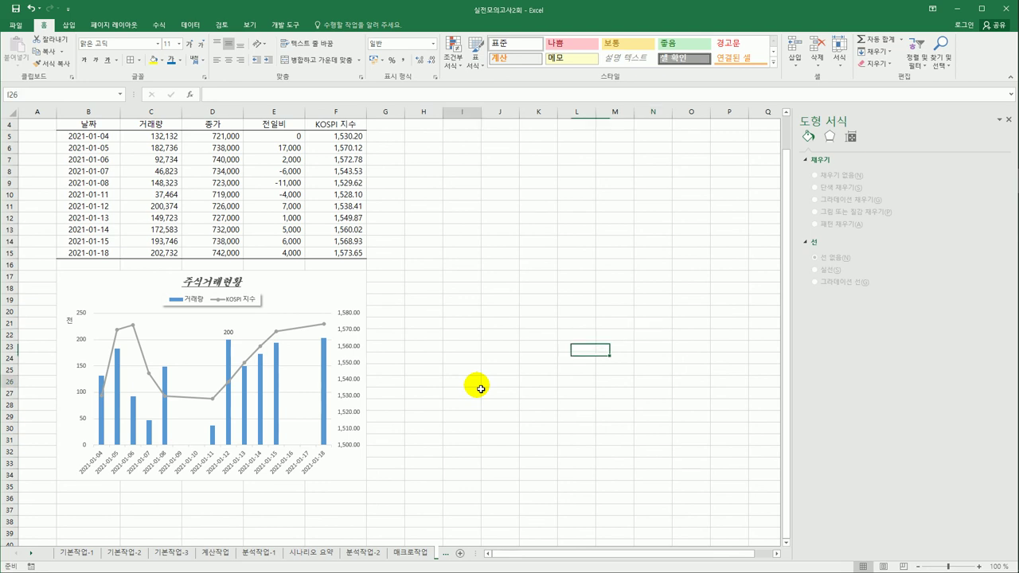